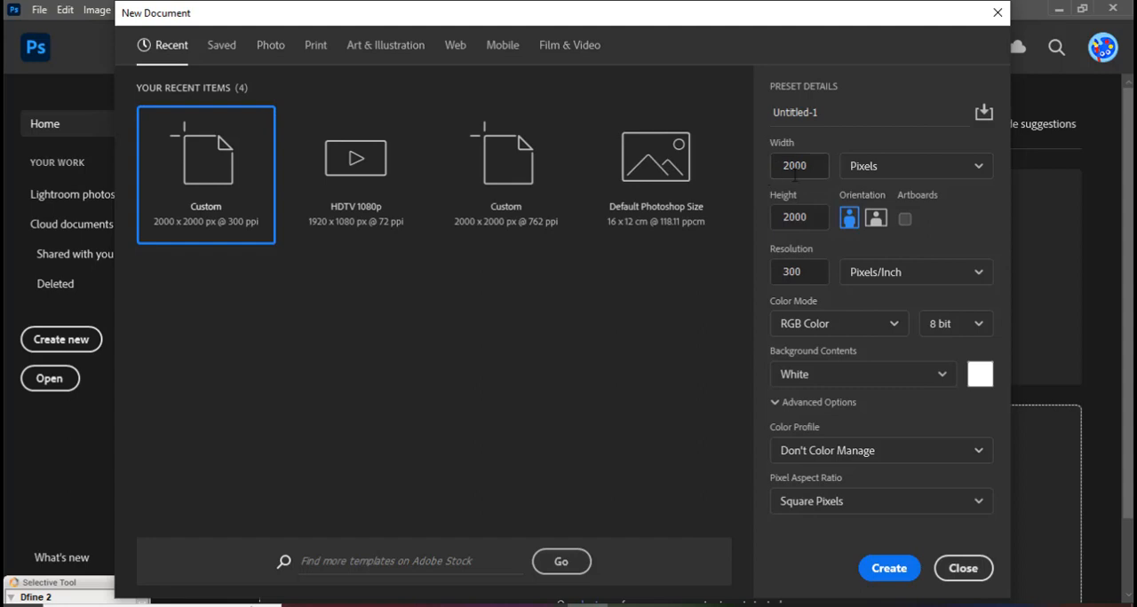
Create a 2000 x 2000 pixel RGB document at 300 pixels/inch with a white background, named "wedding anniversary".
{"action": "left_click_drag", "start_coordinate": [782, 216], "coordinate": [761, 221]}
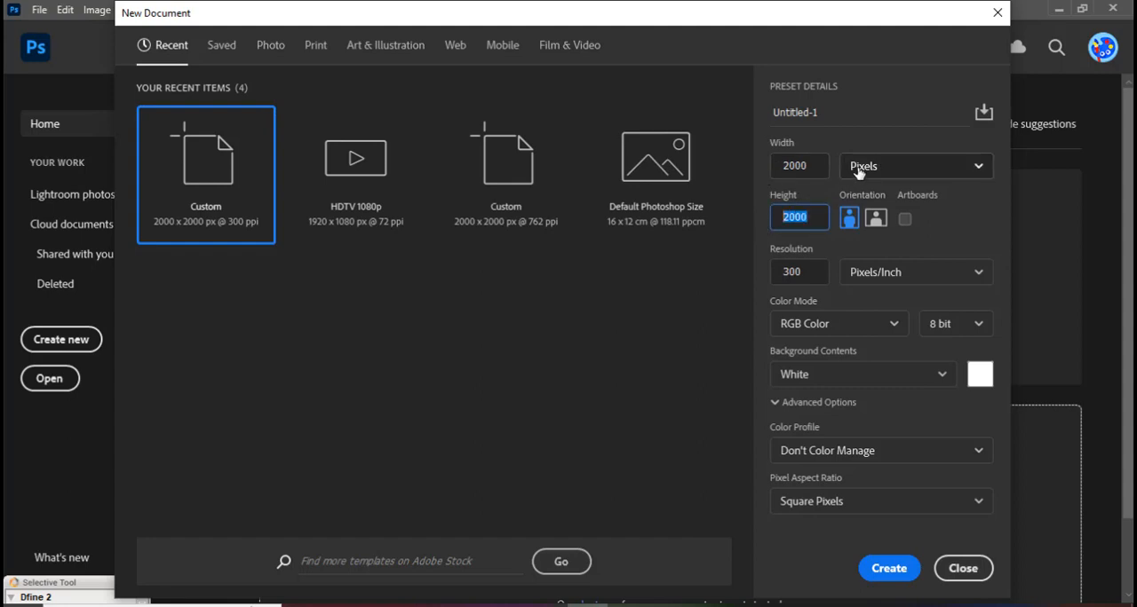
{"action": "left_click_drag", "start_coordinate": [803, 272], "coordinate": [757, 274]}
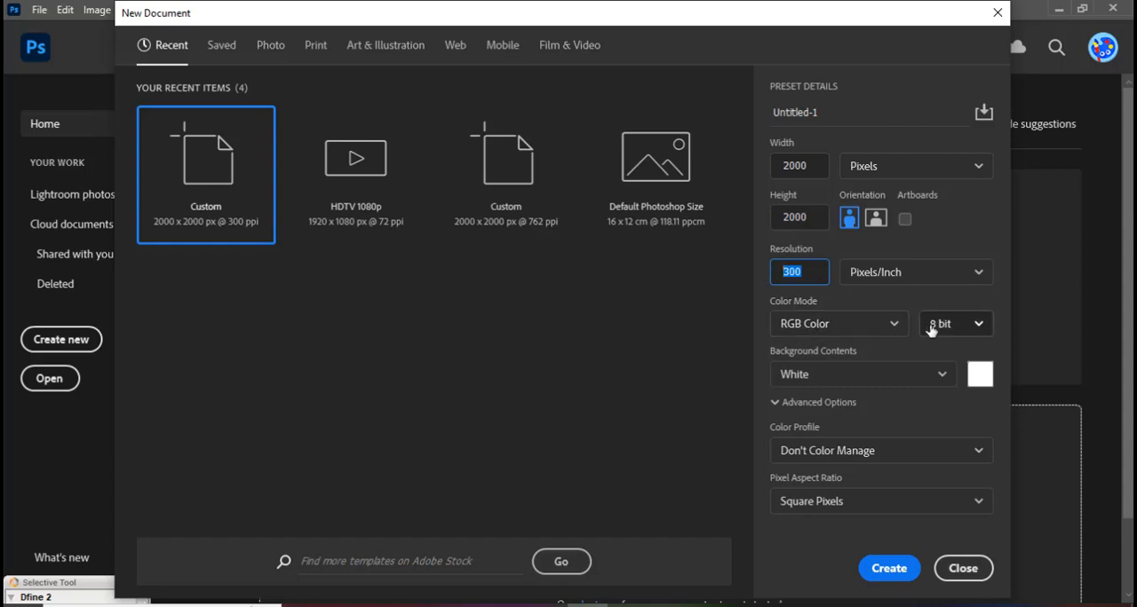
{"action": "left_click", "coordinate": [818, 111]}
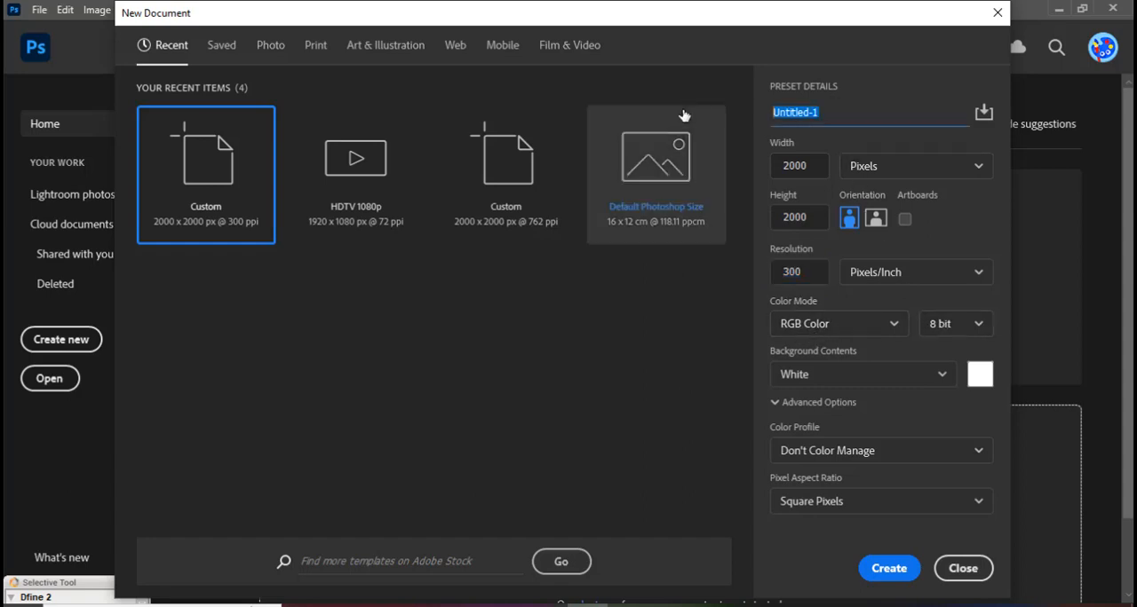
{"action": "type", "text": "wedding anni"}
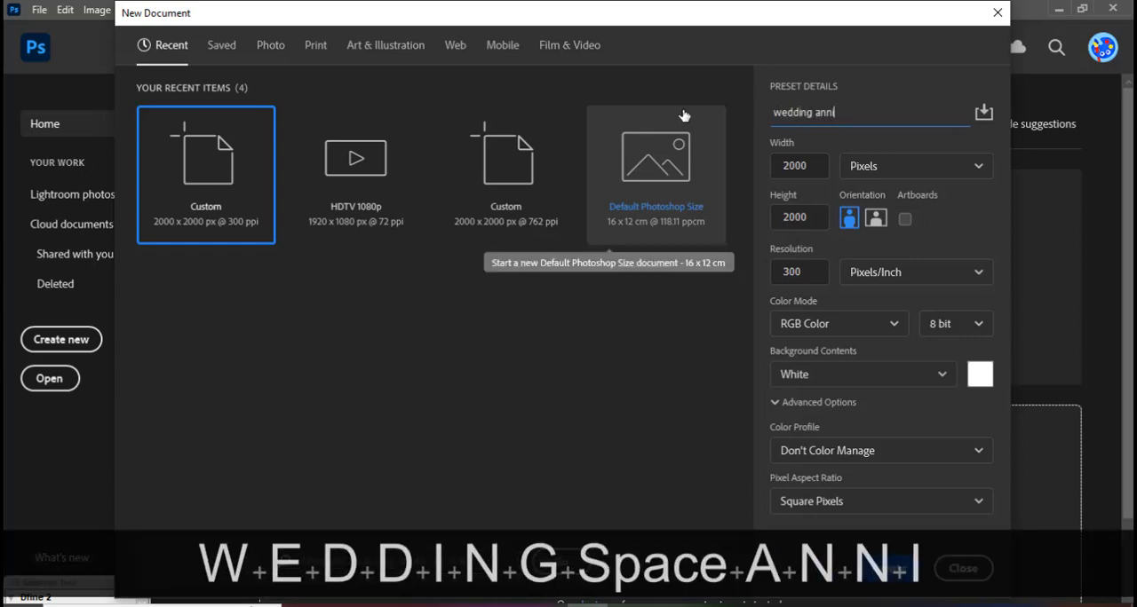
{"action": "type", "text": "versary"}
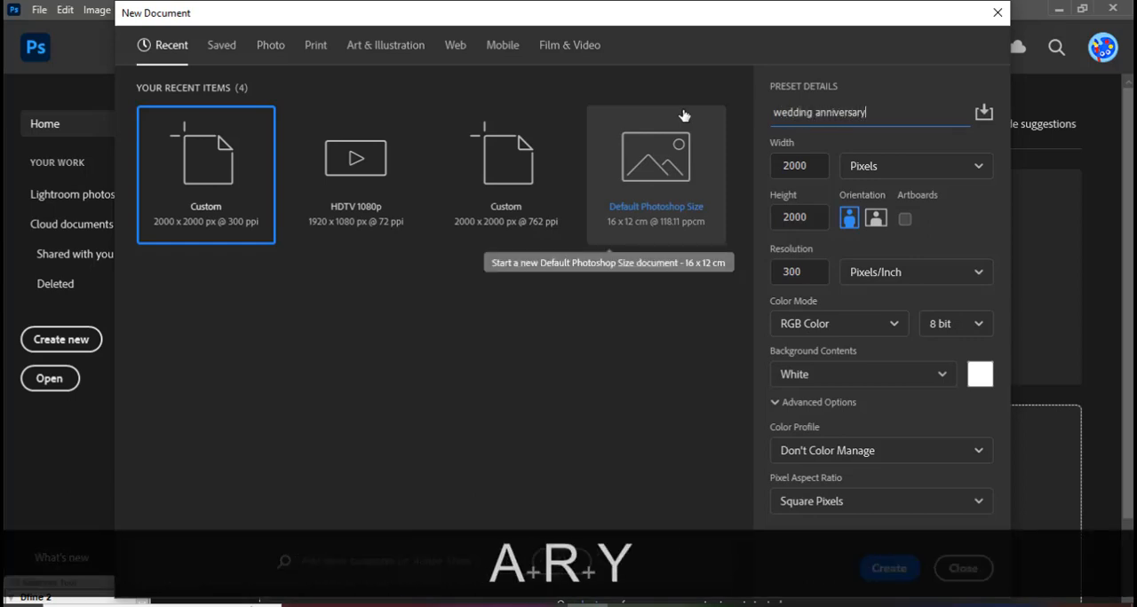
{"action": "left_click", "coordinate": [878, 564]}
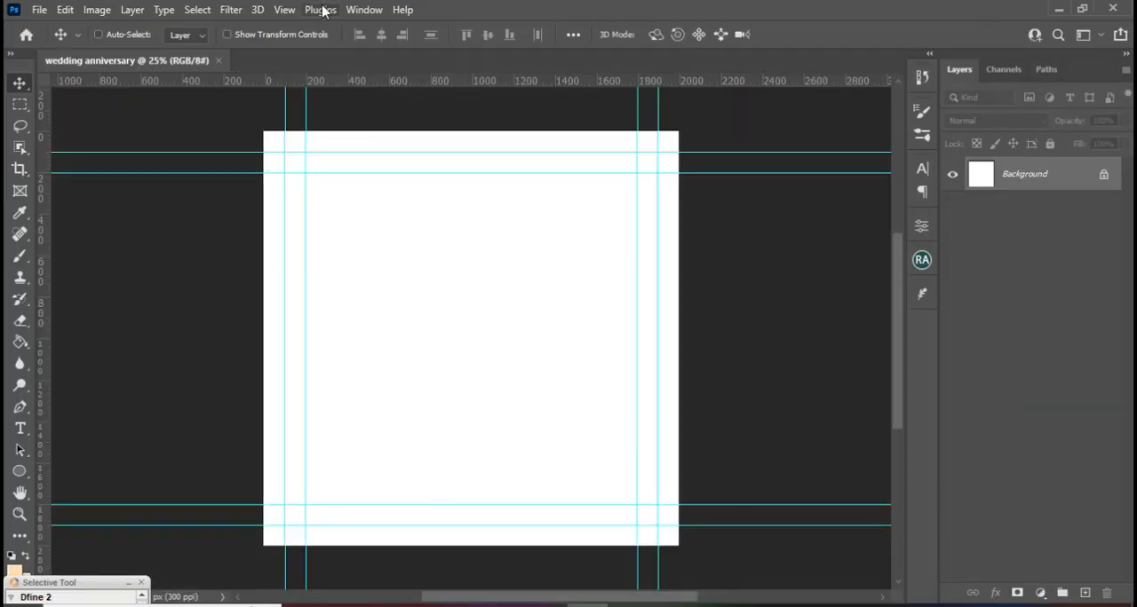
Replace the existing guides with a new guide layout of 8 columns and 8 rows across the canvas.
{"action": "left_click", "coordinate": [288, 10]}
{"action": "left_click", "coordinate": [360, 526]}
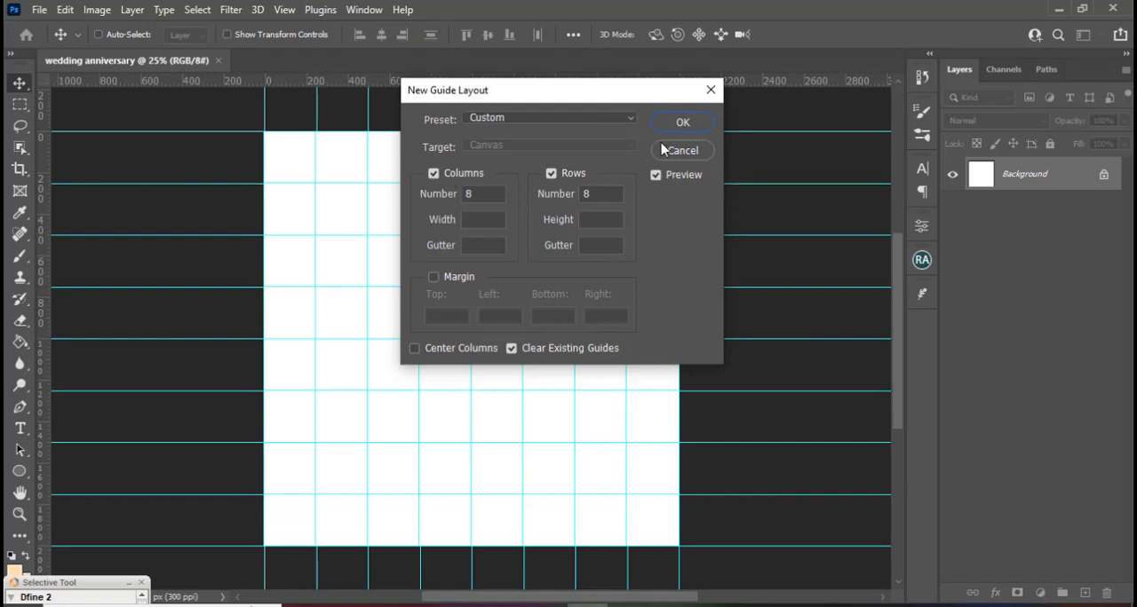
{"action": "left_click", "coordinate": [682, 123]}
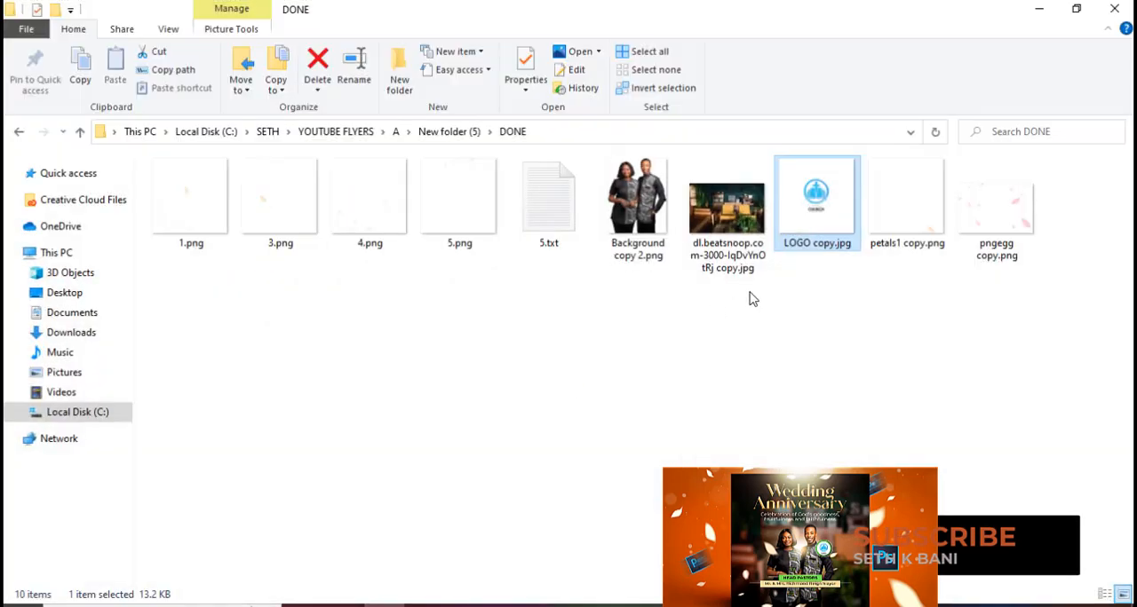
Place the living room photo from the DONE folder into the document and scale it from its centre to about 34% to cover the canvas.
{"action": "left_click", "coordinate": [730, 222]}
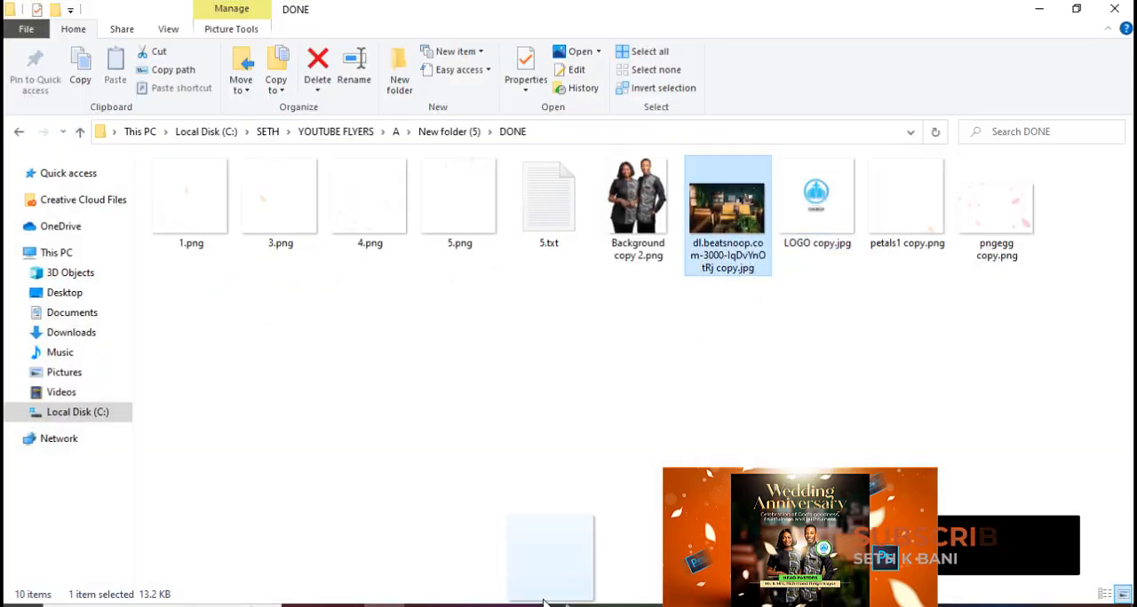
{"action": "left_click_drag", "start_coordinate": [724, 229], "coordinate": [525, 393]}
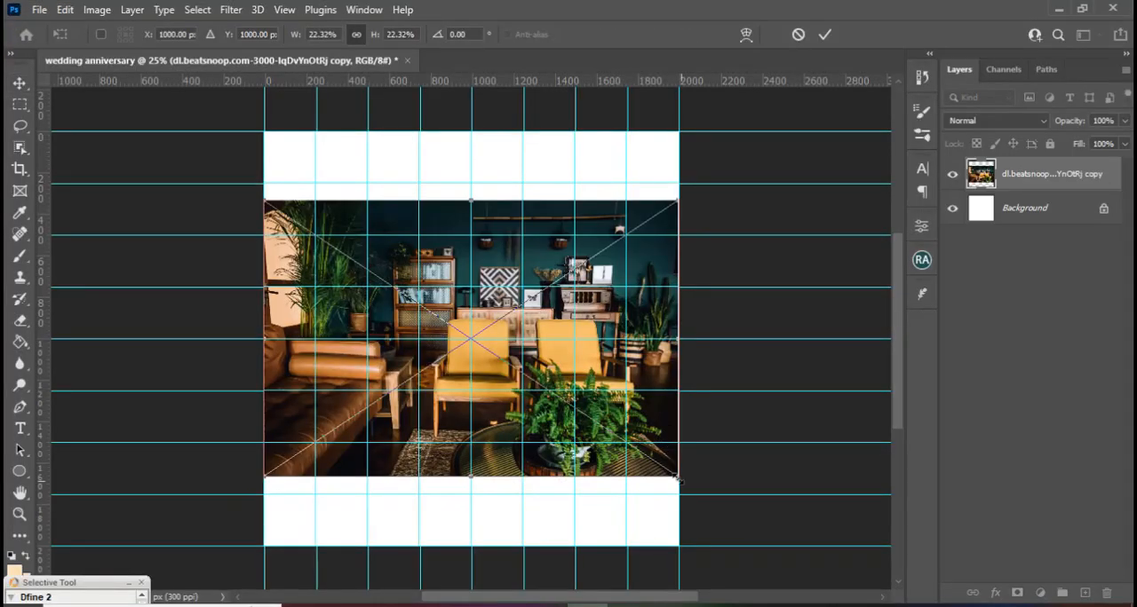
{"action": "left_click_drag", "start_coordinate": [677, 478], "coordinate": [772, 569]}
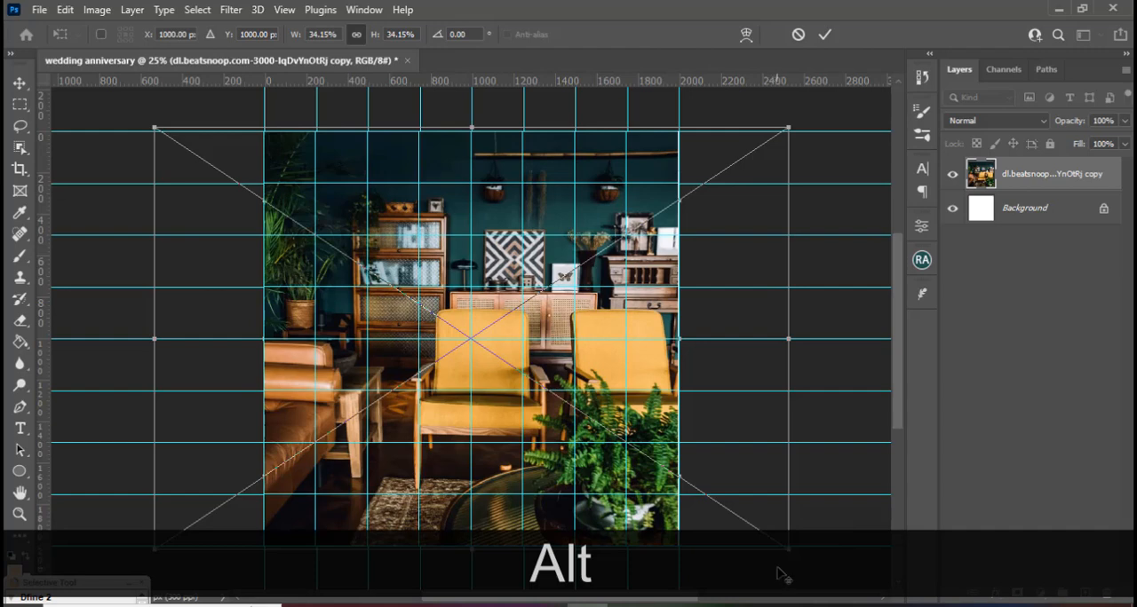
{"action": "key", "text": "Return"}
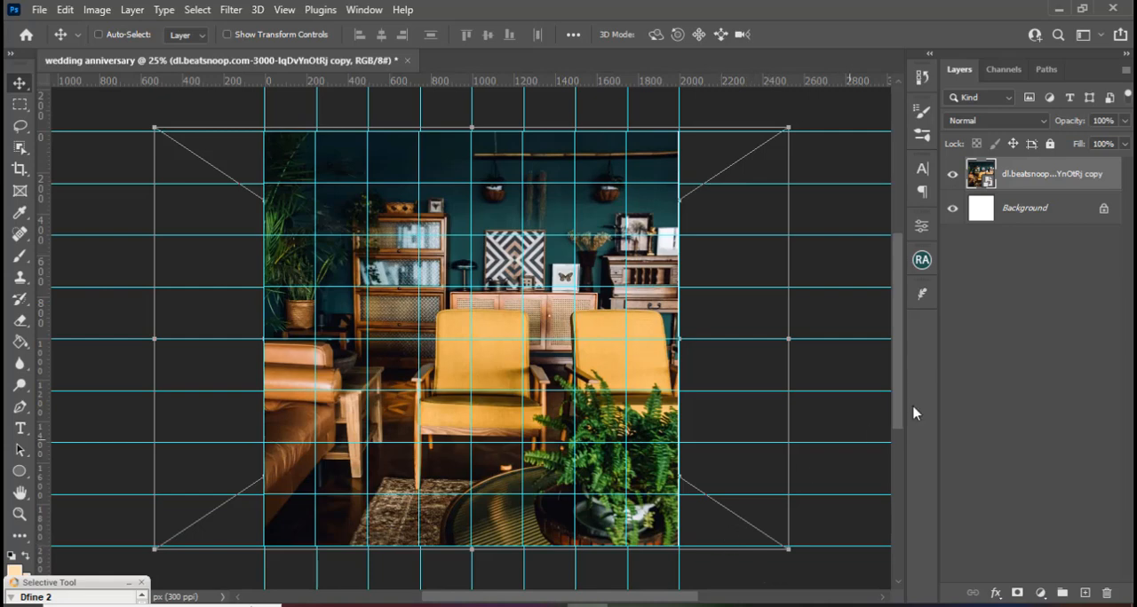
Apply a Gaussian Blur with a radius of 19.4 pixels to the living room photo.
{"action": "left_click", "coordinate": [231, 9]}
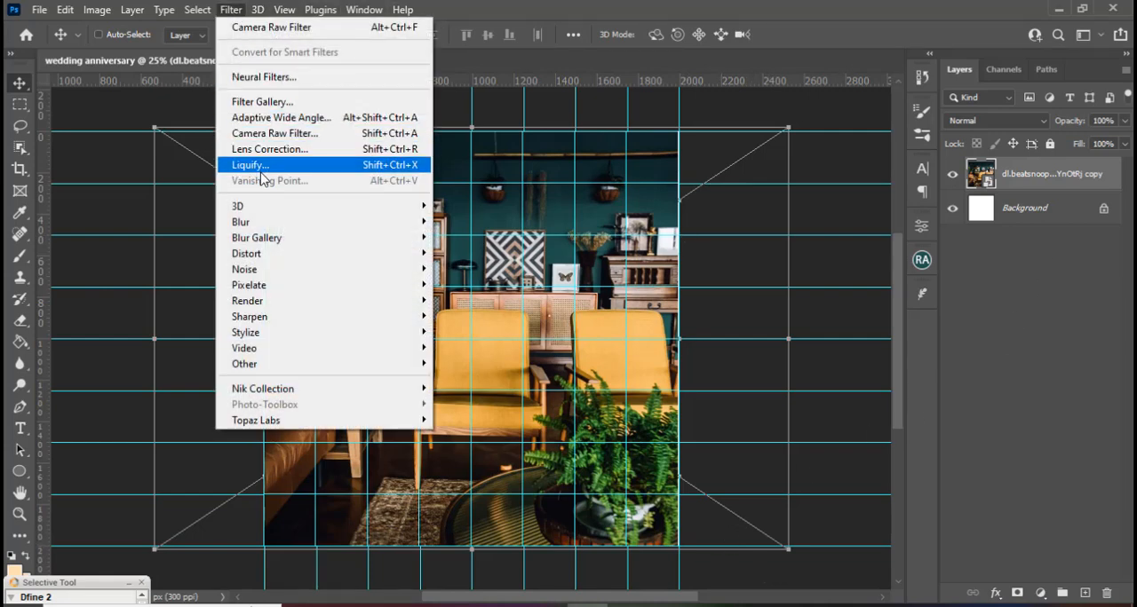
{"action": "mouse_move", "coordinate": [302, 224]}
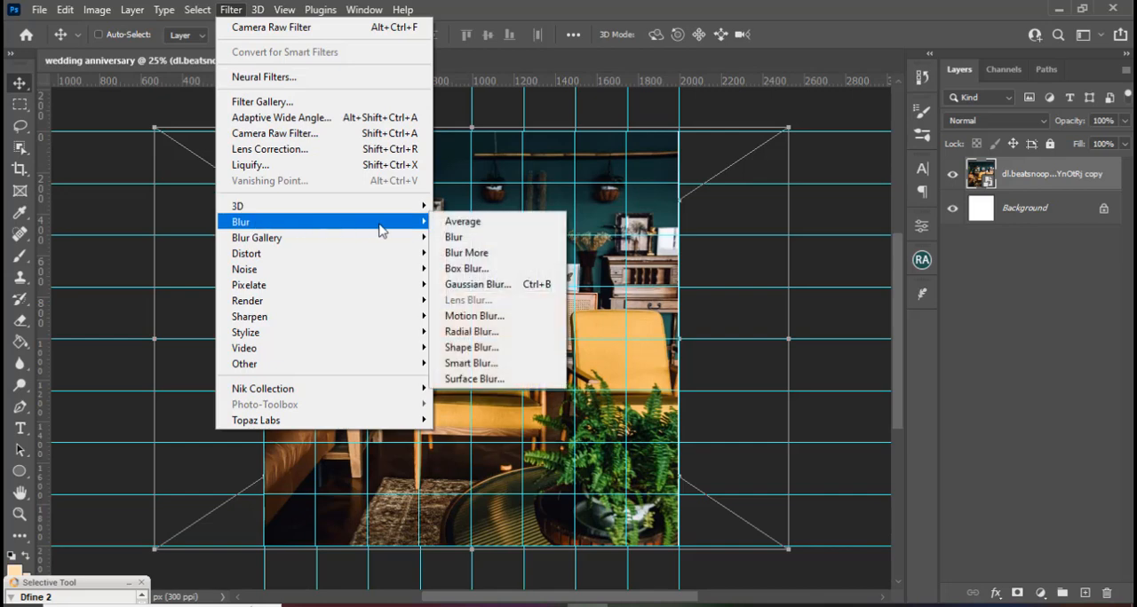
{"action": "left_click", "coordinate": [472, 286]}
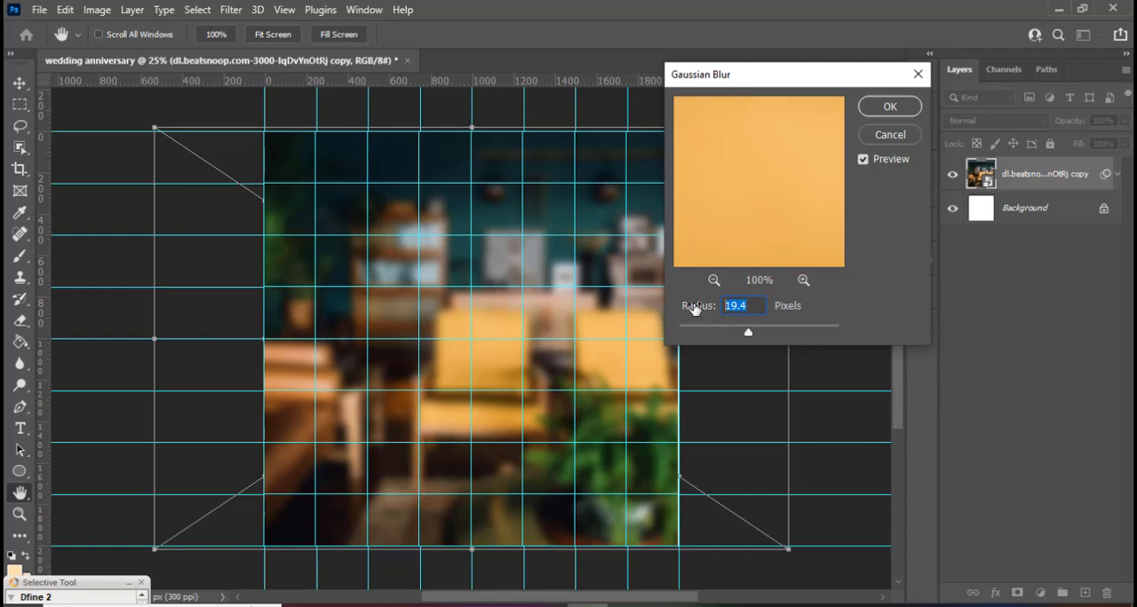
{"action": "left_click", "coordinate": [889, 107]}
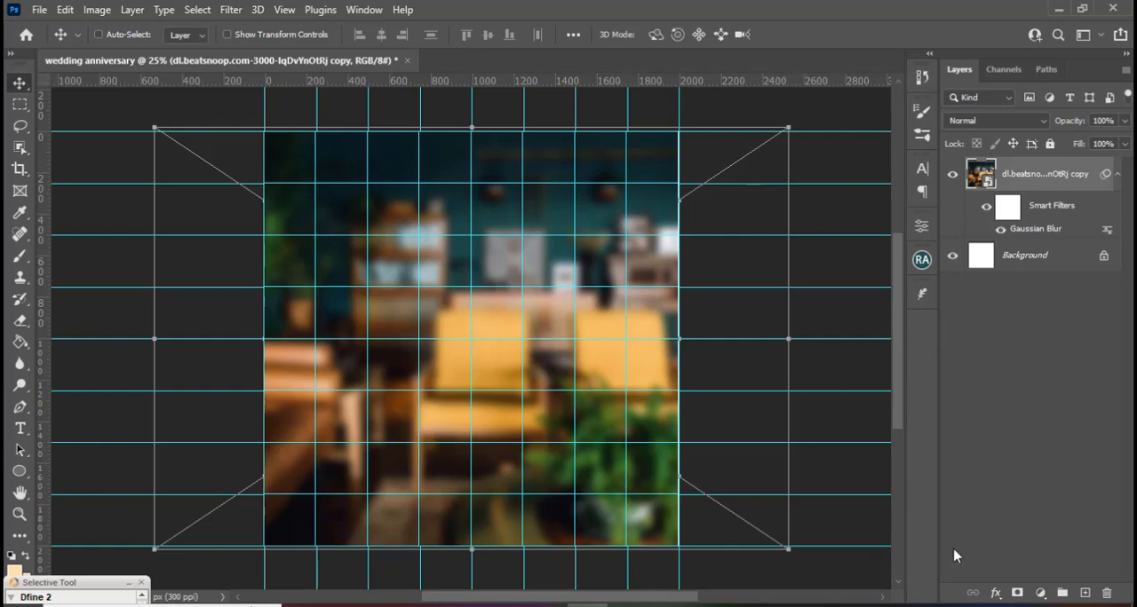
Add an Exposure adjustment layer above the photo and set its exposure to -0.94.
{"action": "left_click", "coordinate": [1039, 593]}
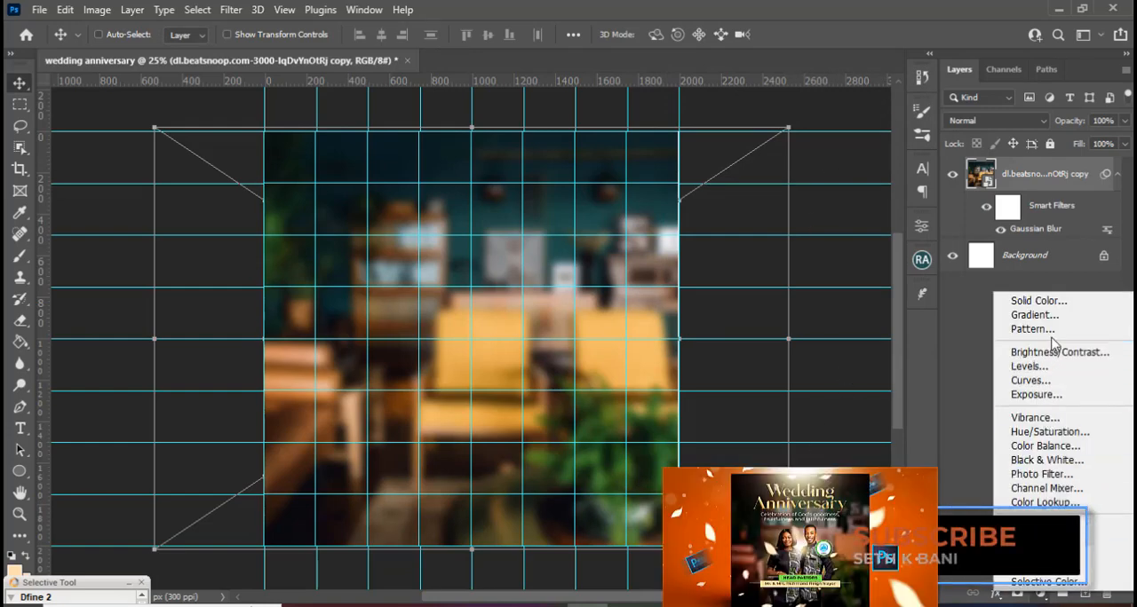
{"action": "left_click", "coordinate": [1035, 394]}
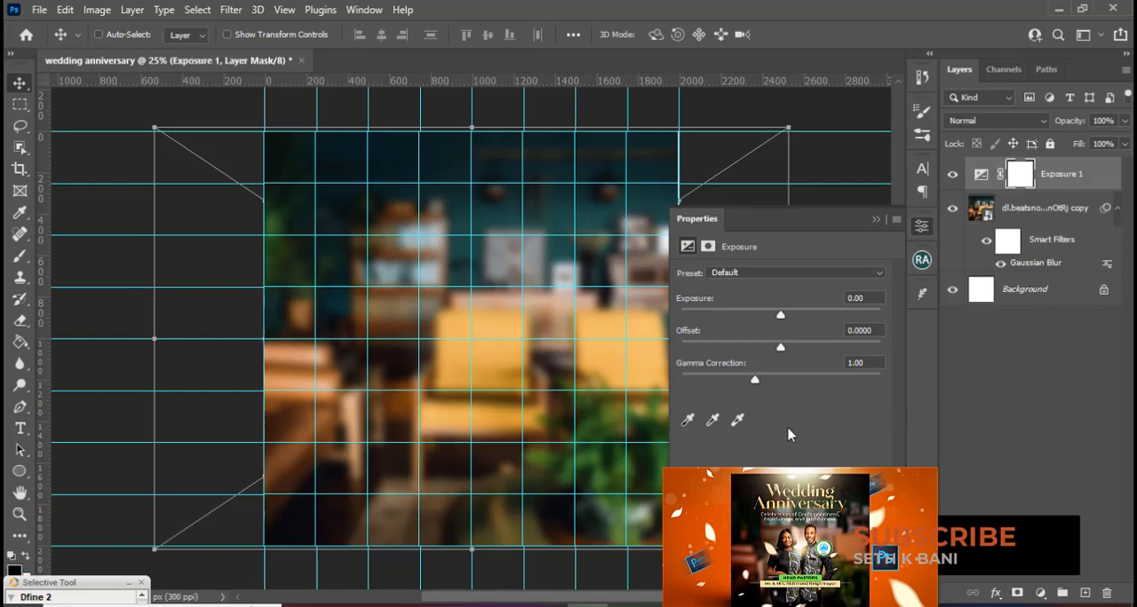
{"action": "left_click", "coordinate": [780, 317]}
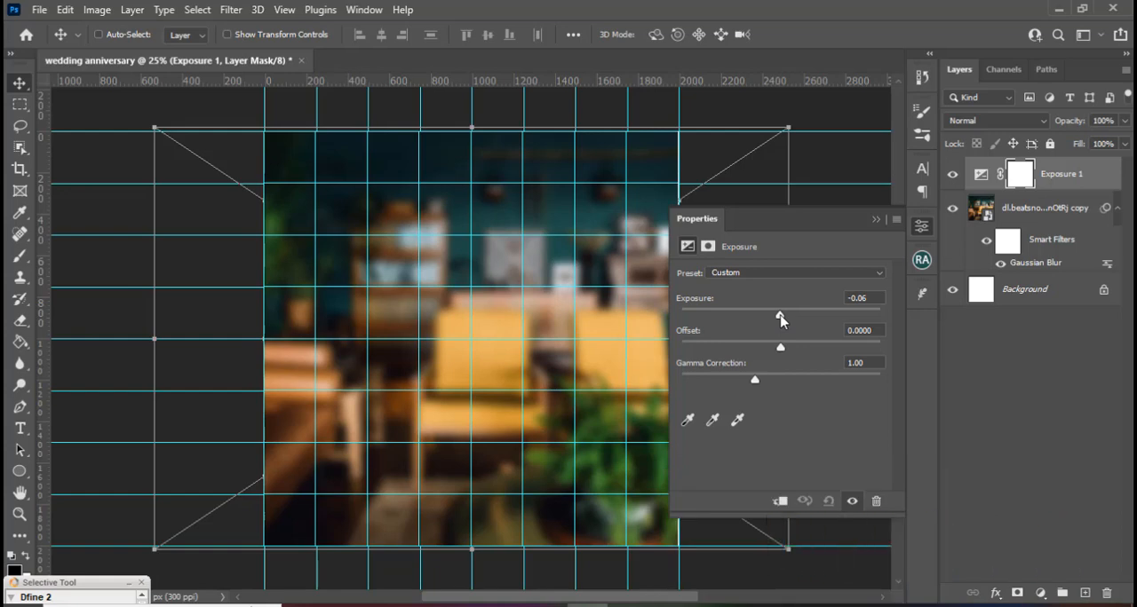
{"action": "left_click_drag", "start_coordinate": [780, 317], "coordinate": [769, 316]}
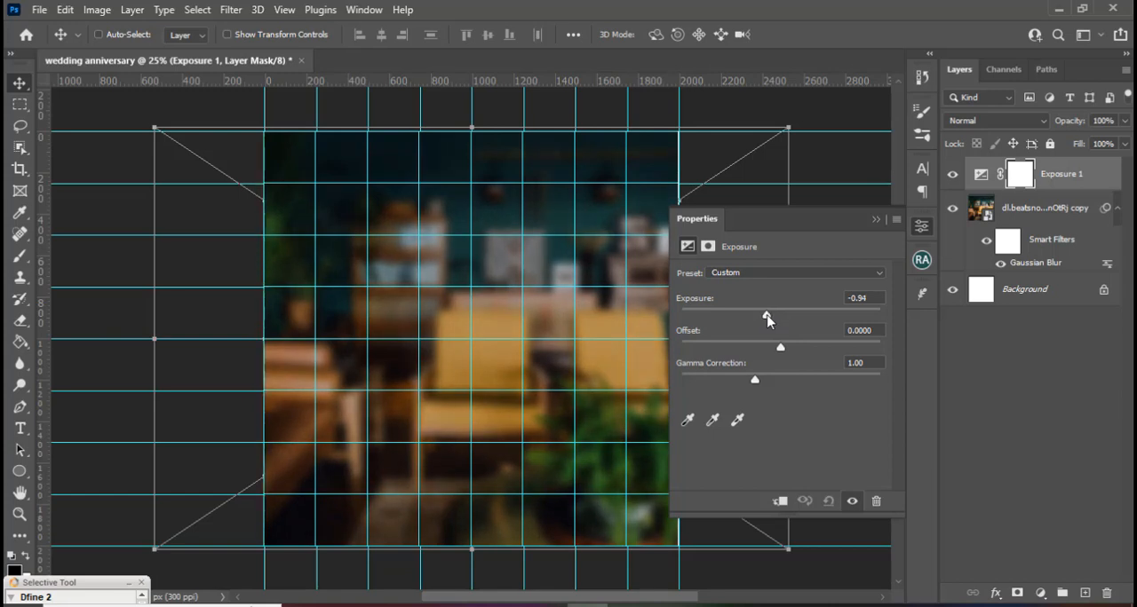
{"action": "left_click", "coordinate": [875, 221]}
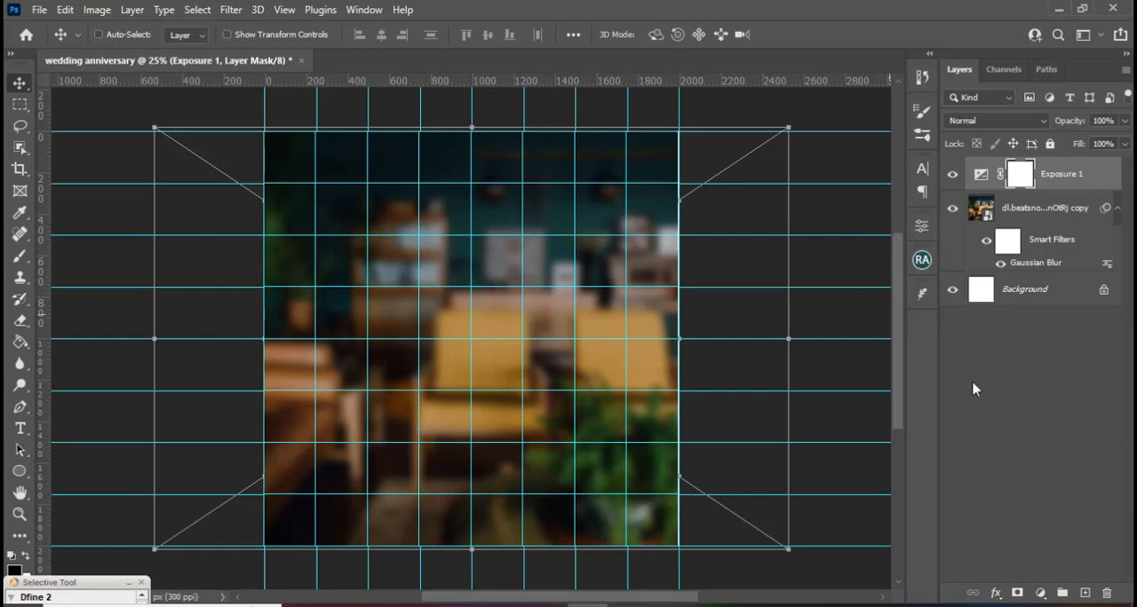
Add a black (000000) Solid Color fill layer on top and lower its opacity to 61%.
{"action": "left_click", "coordinate": [1032, 592]}
{"action": "left_click", "coordinate": [1030, 301]}
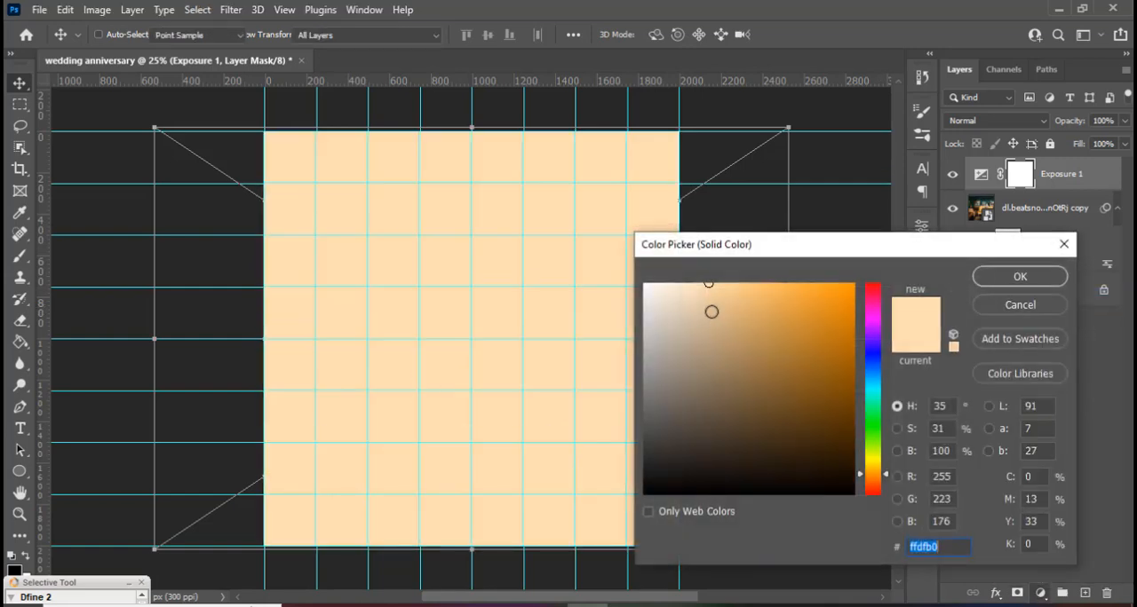
{"action": "left_click", "coordinate": [645, 494]}
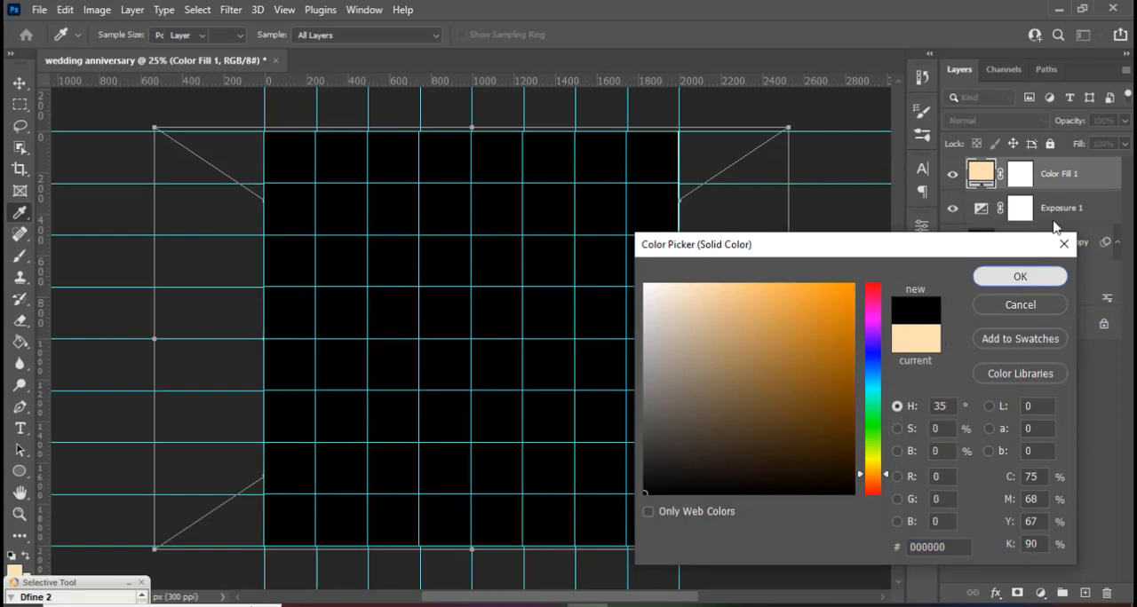
{"action": "key", "text": "Return"}
{"action": "left_click", "coordinate": [1124, 121]}
{"action": "left_click_drag", "start_coordinate": [1124, 145], "coordinate": [1091, 145]}
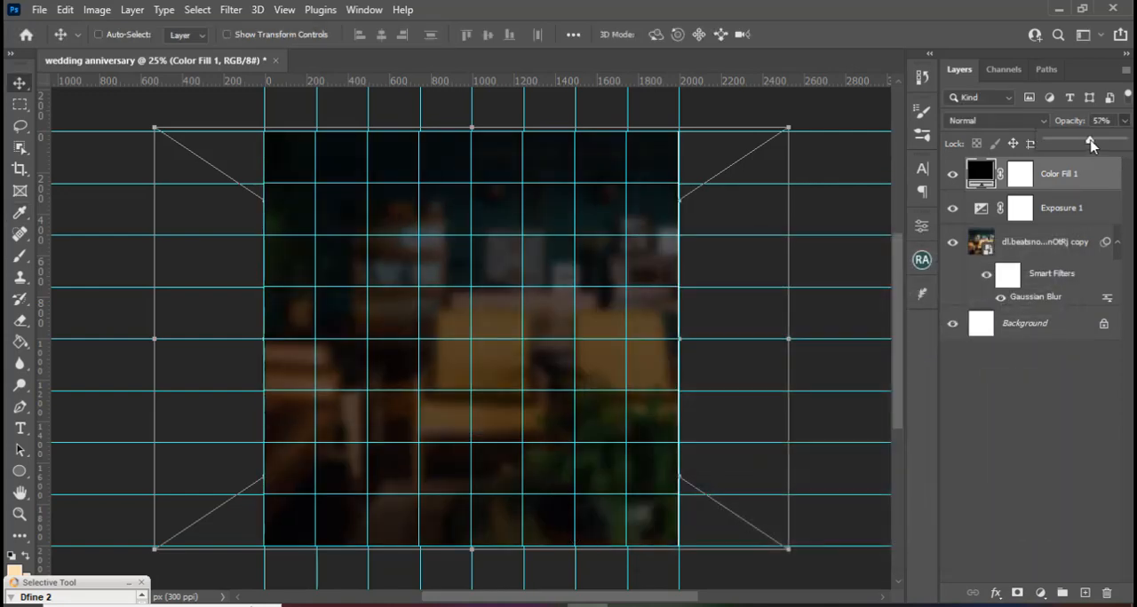
Paint black on the fill layer's mask at the canvas centre with a Soft Round brush enlarged to about 2000 px, leaving dark edges.
{"action": "left_click", "coordinate": [1023, 174]}
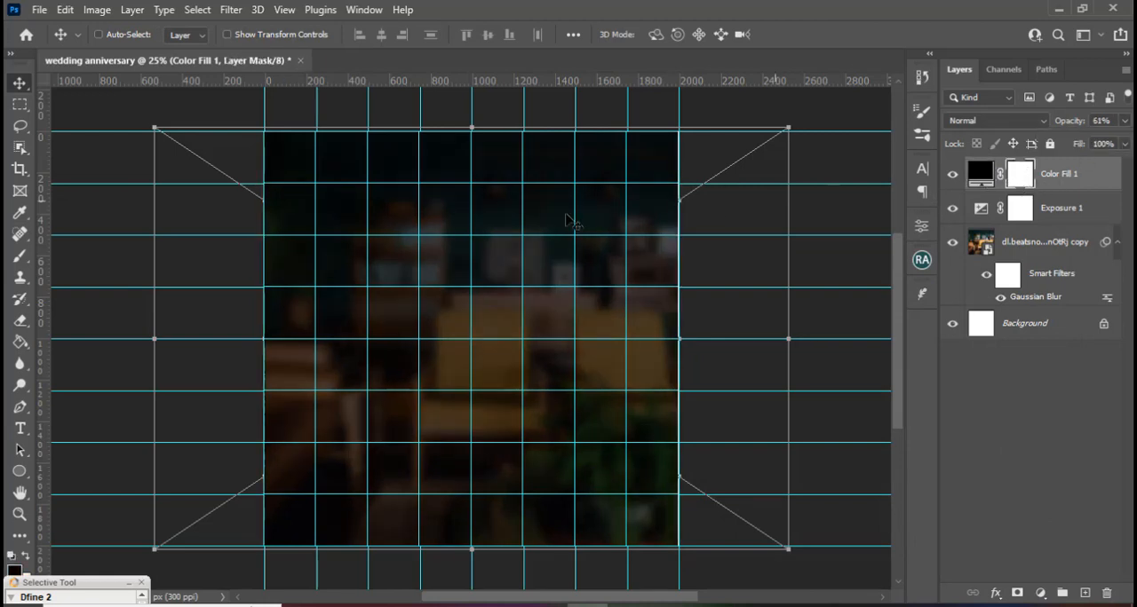
{"action": "left_click", "coordinate": [20, 257]}
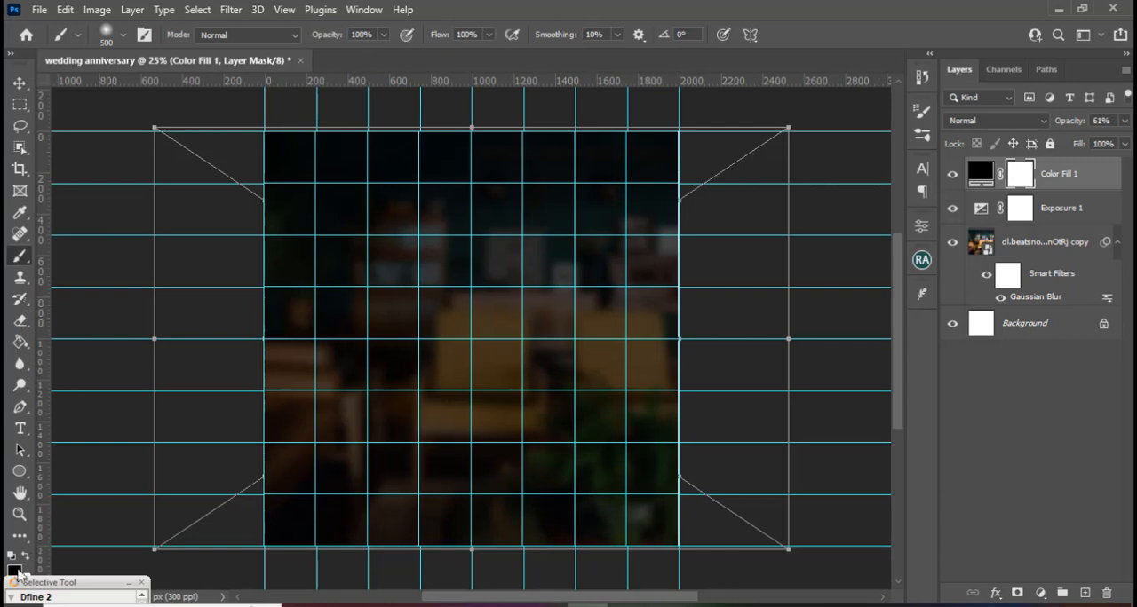
{"action": "left_click", "coordinate": [123, 34]}
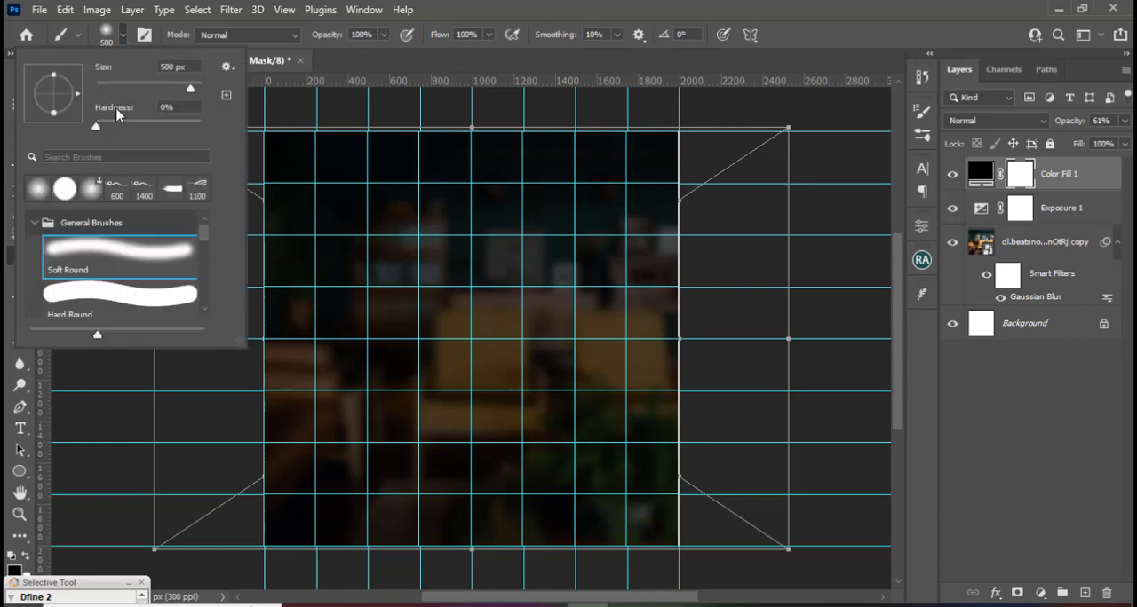
{"action": "left_click", "coordinate": [37, 194]}
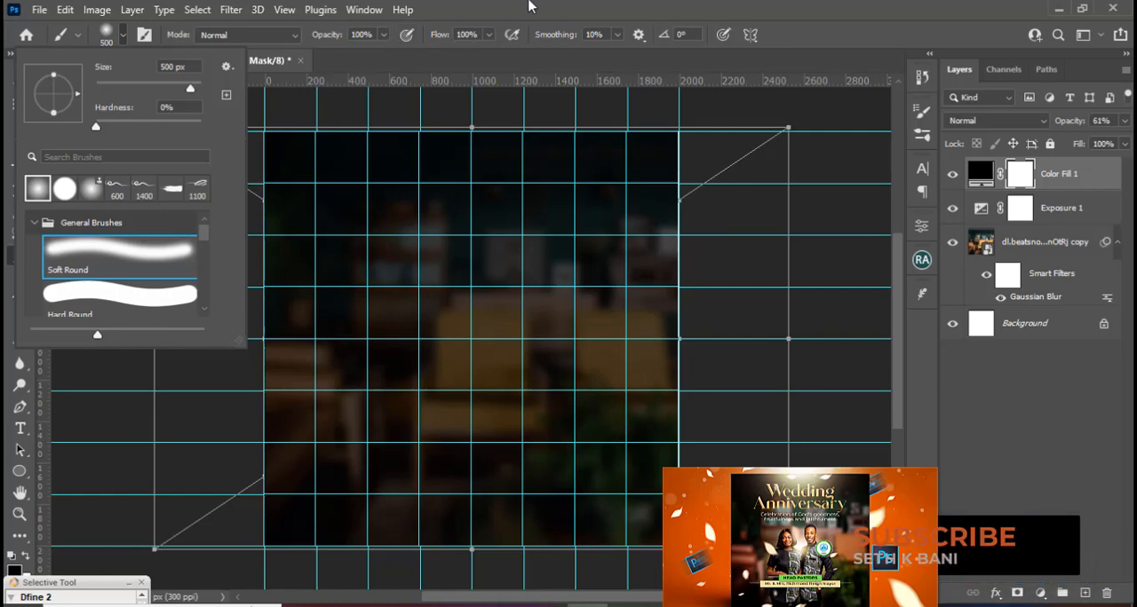
{"action": "left_click", "coordinate": [531, 6]}
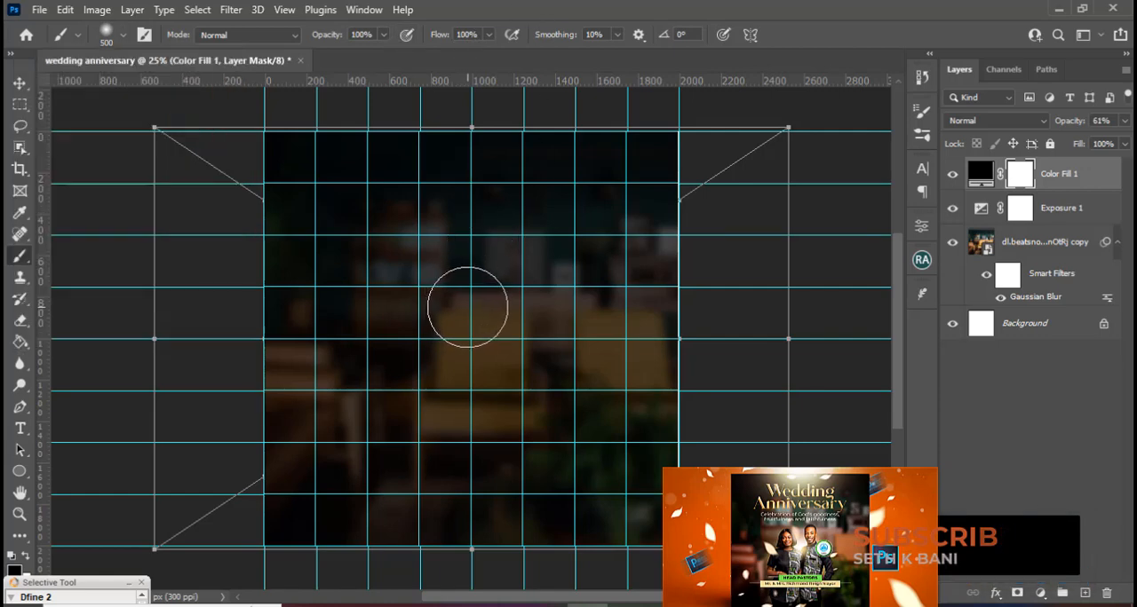
{"action": "key", "text": "bracketright"}
{"action": "key", "text": "bracketright"}
{"action": "key", "text": "bracketright"}
{"action": "key", "text": "bracketright"}
{"action": "key", "text": "bracketright"}
{"action": "key", "text": "bracketright"}
{"action": "key", "text": "bracketright"}
{"action": "key", "text": "bracketright"}
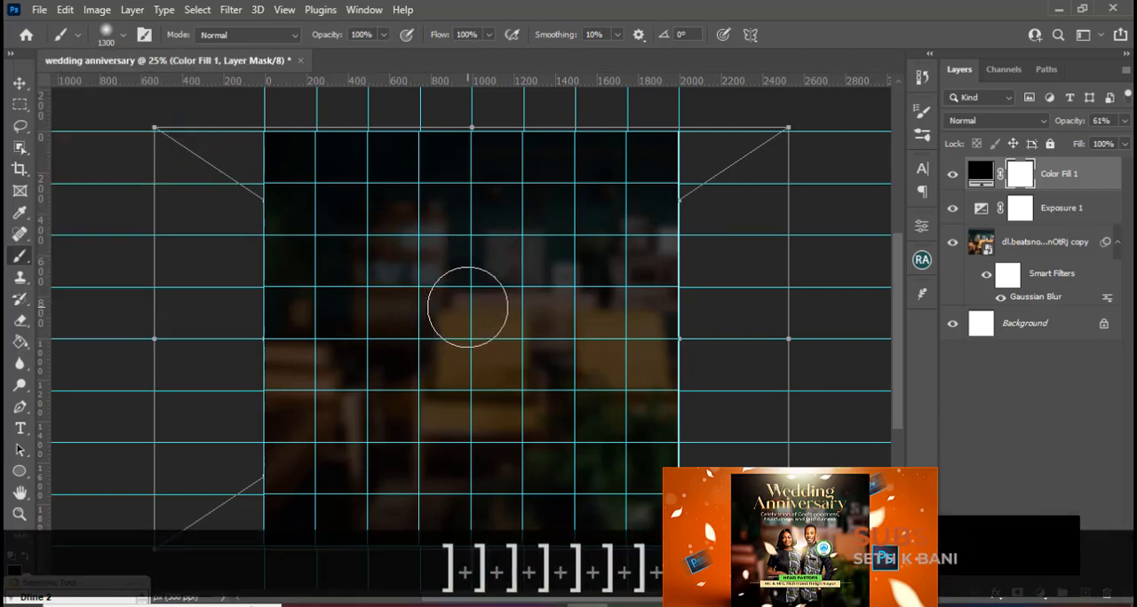
{"action": "key", "text": "bracketright"}
{"action": "key", "text": "bracketright"}
{"action": "key", "text": "bracketright"}
{"action": "key", "text": "bracketright"}
{"action": "key", "text": "bracketright"}
{"action": "key", "text": "bracketright"}
{"action": "key", "text": "bracketright"}
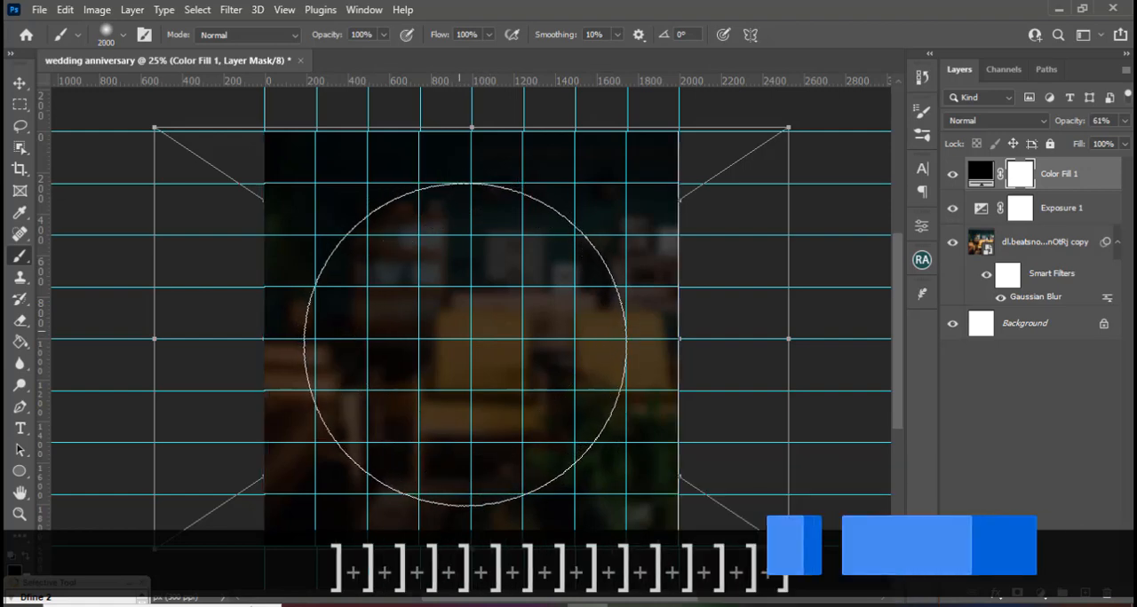
{"action": "left_click", "coordinate": [465, 345]}
{"action": "key", "text": "bracketleft"}
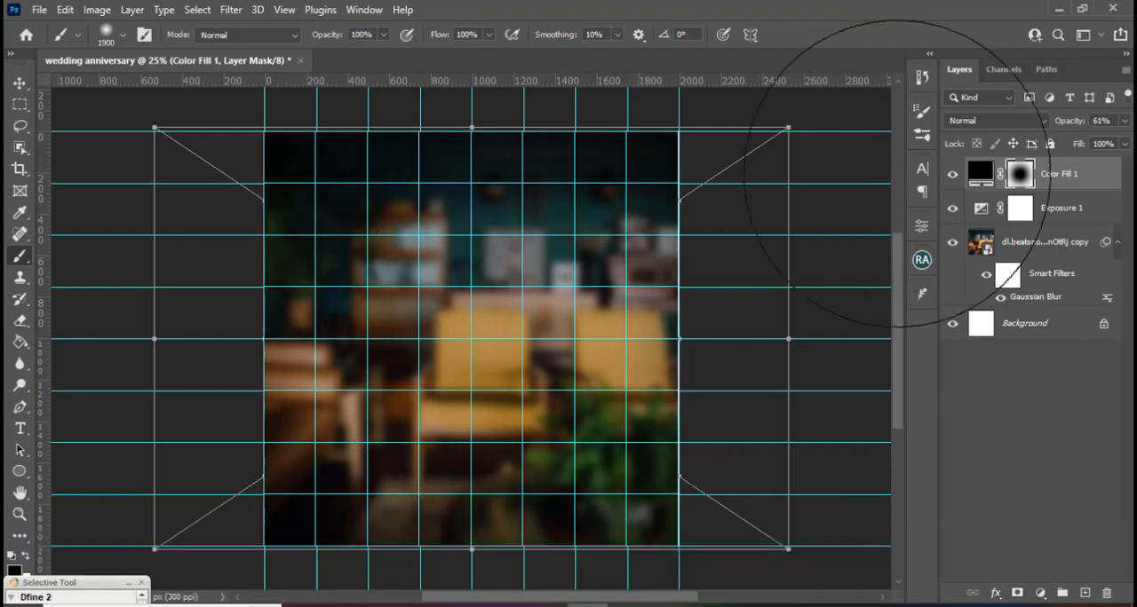
Toggle the black fill layer's visibility to compare the background with and without the vignette.
{"action": "left_click", "coordinate": [956, 178]}
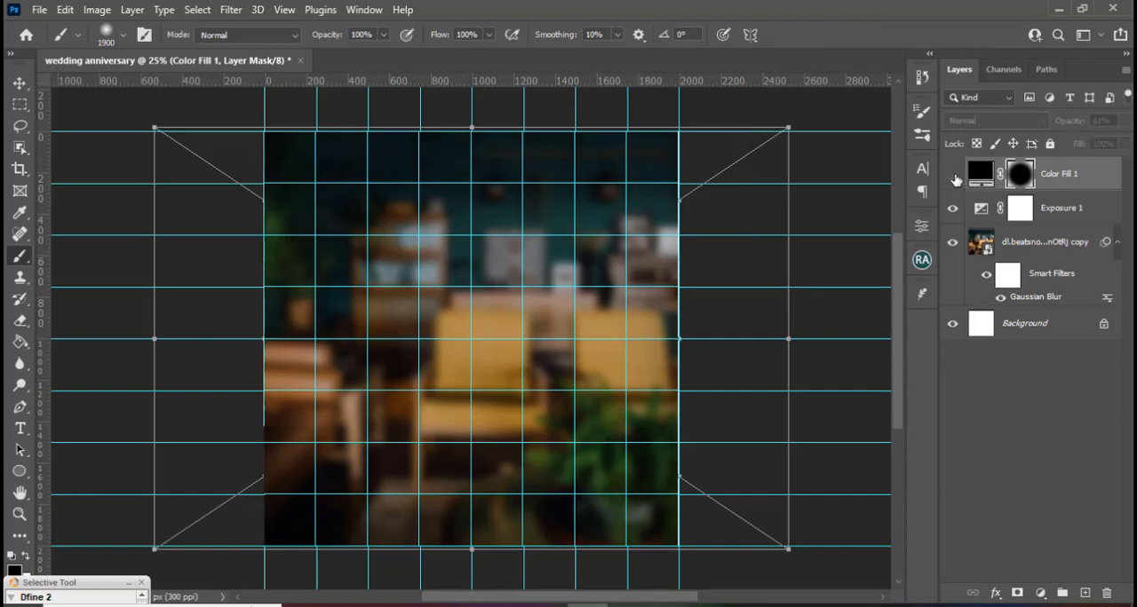
{"action": "left_click", "coordinate": [955, 179]}
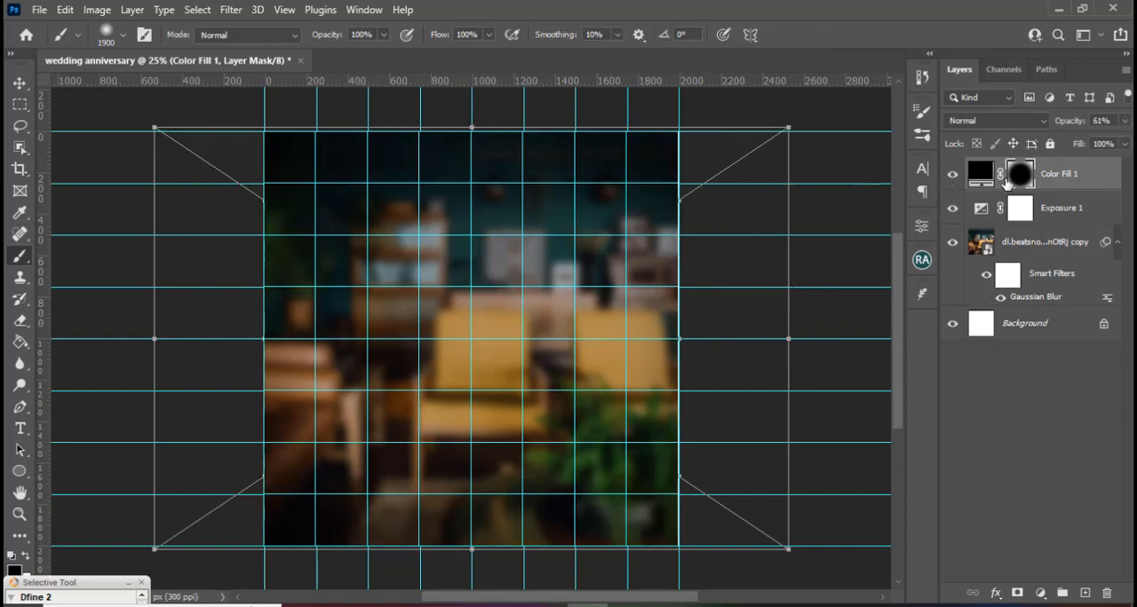
{"action": "left_click", "coordinate": [952, 180]}
{"action": "left_click", "coordinate": [952, 180]}
Group the black fill, Exposure and living room photo layers and name the group BG.
{"action": "left_click", "coordinate": [1064, 271], "text": "shift"}
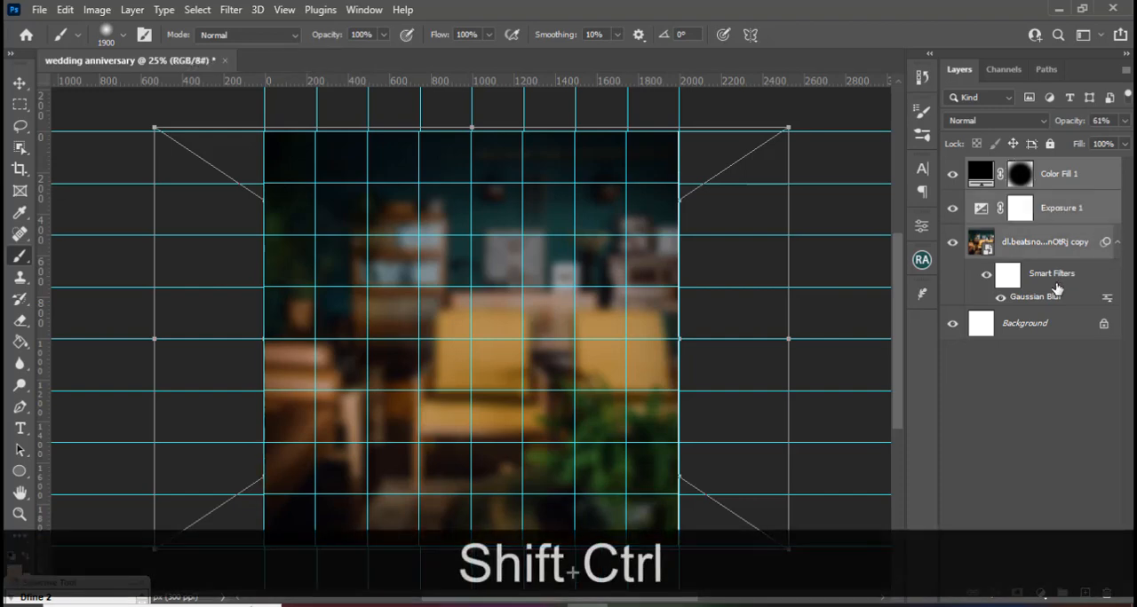
{"action": "key", "text": "ctrl+shift+g"}
{"action": "double_click", "coordinate": [1014, 167]}
{"action": "key", "text": "Caps_Lock"}
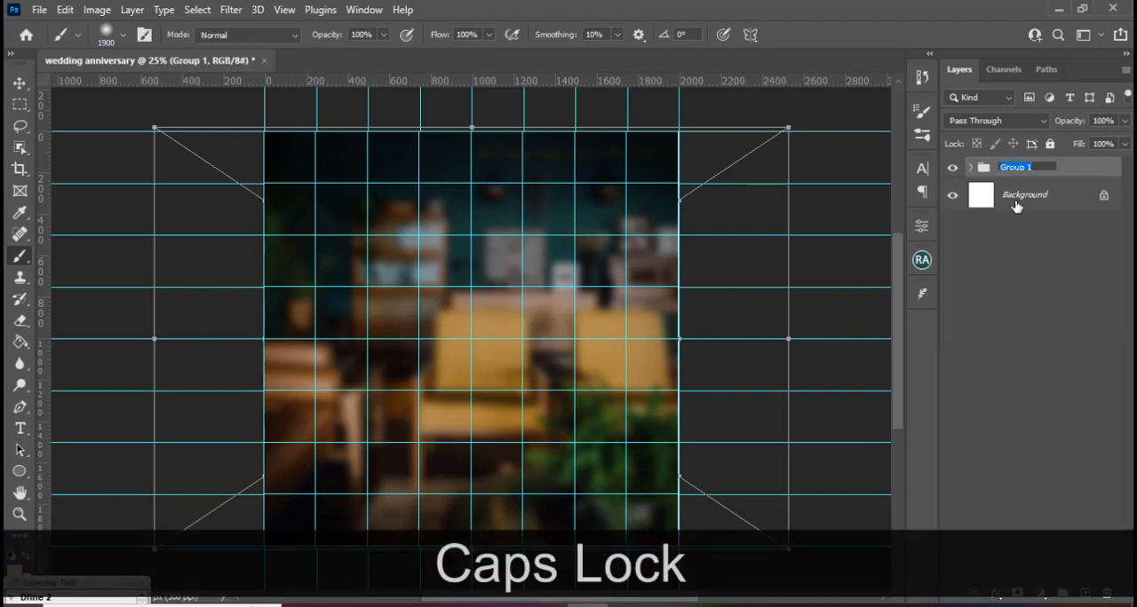
{"action": "type", "text": "BG"}
{"action": "key", "text": "Return"}
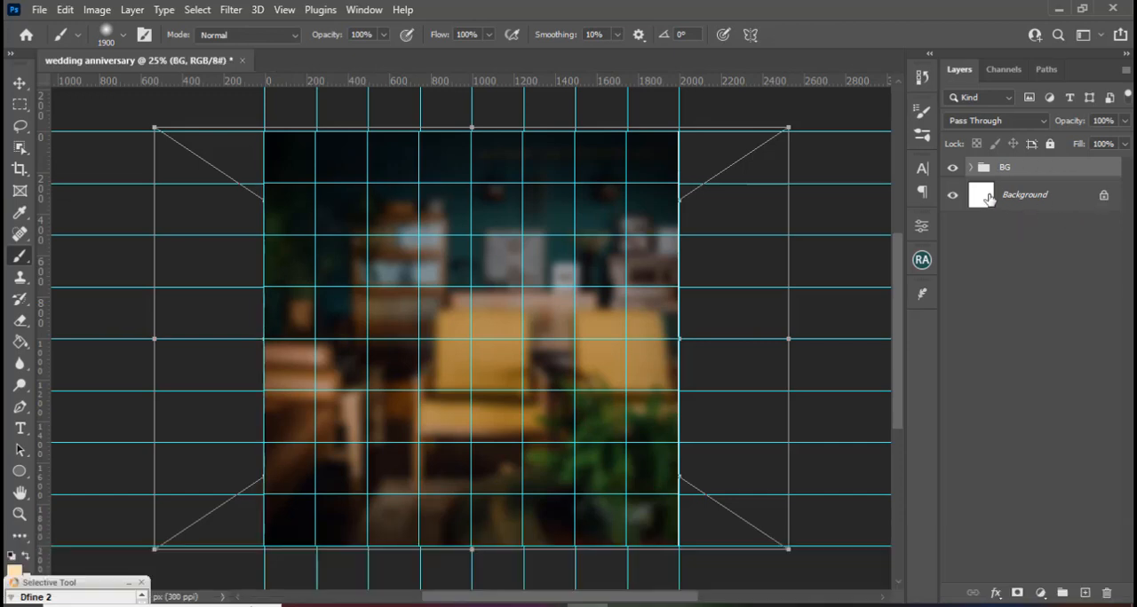
Add a Hue/Saturation adjustment layer at the top of the BG group with hue -17, and compare the background with and without it.
{"action": "left_click", "coordinate": [972, 167]}
{"action": "left_click", "coordinate": [1070, 195]}
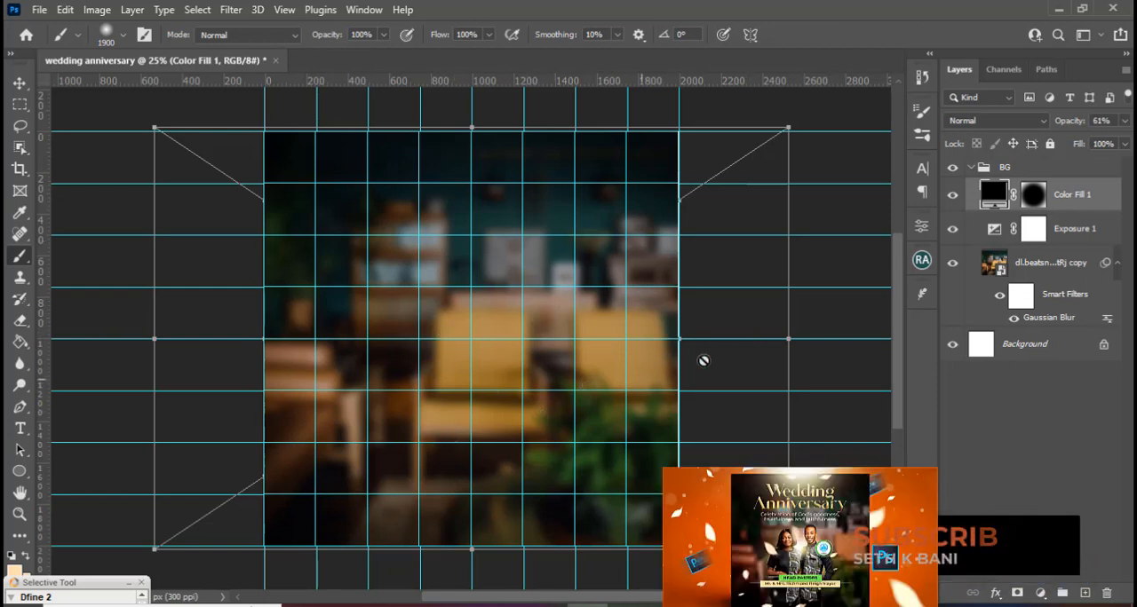
{"action": "left_click", "coordinate": [1040, 593]}
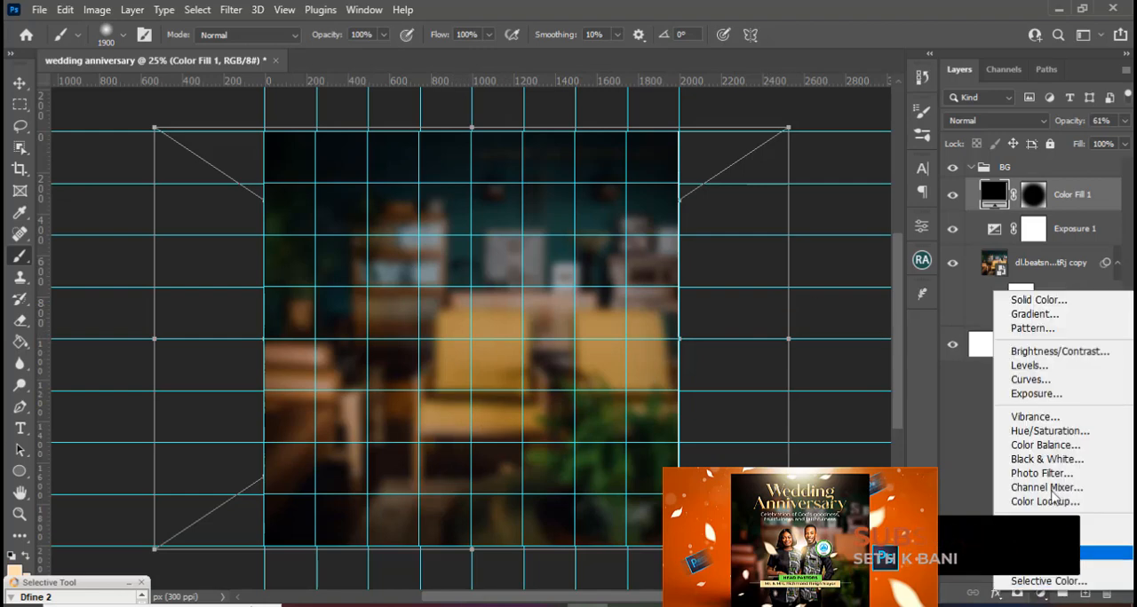
{"action": "left_click", "coordinate": [1046, 433]}
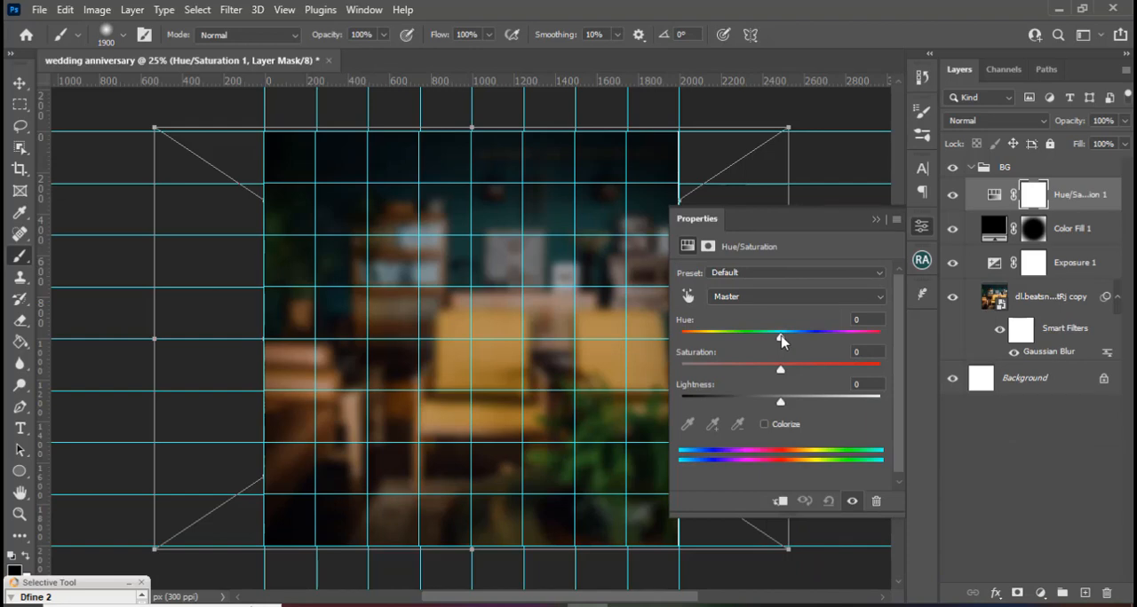
{"action": "left_click_drag", "start_coordinate": [781, 340], "coordinate": [765, 343]}
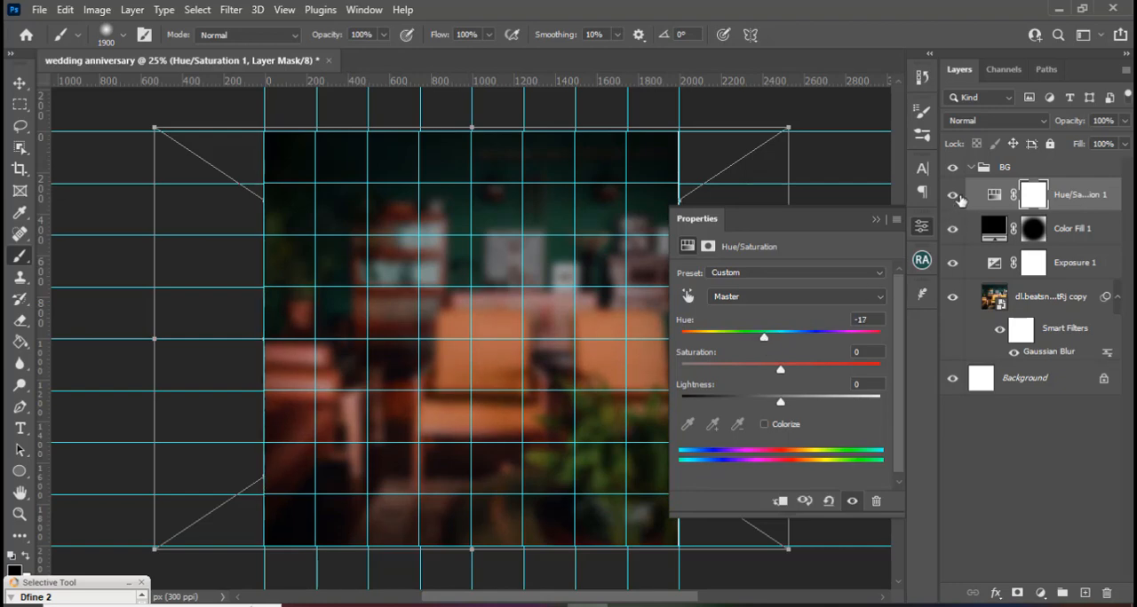
{"action": "left_click", "coordinate": [953, 194]}
{"action": "left_click", "coordinate": [953, 194]}
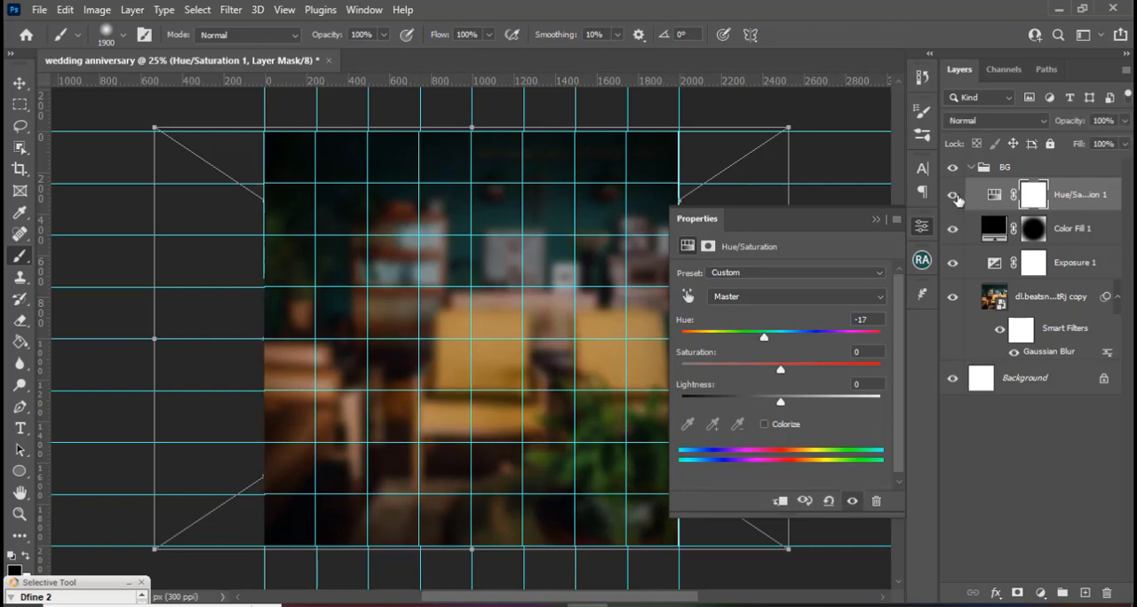
{"action": "left_click", "coordinate": [875, 221]}
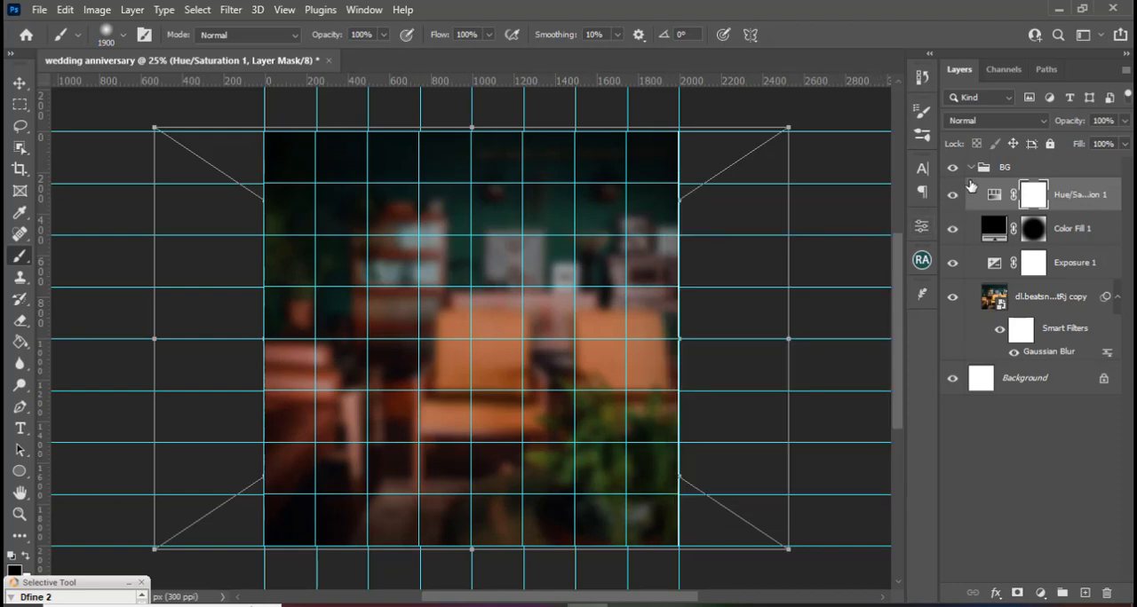
{"action": "left_click", "coordinate": [970, 168]}
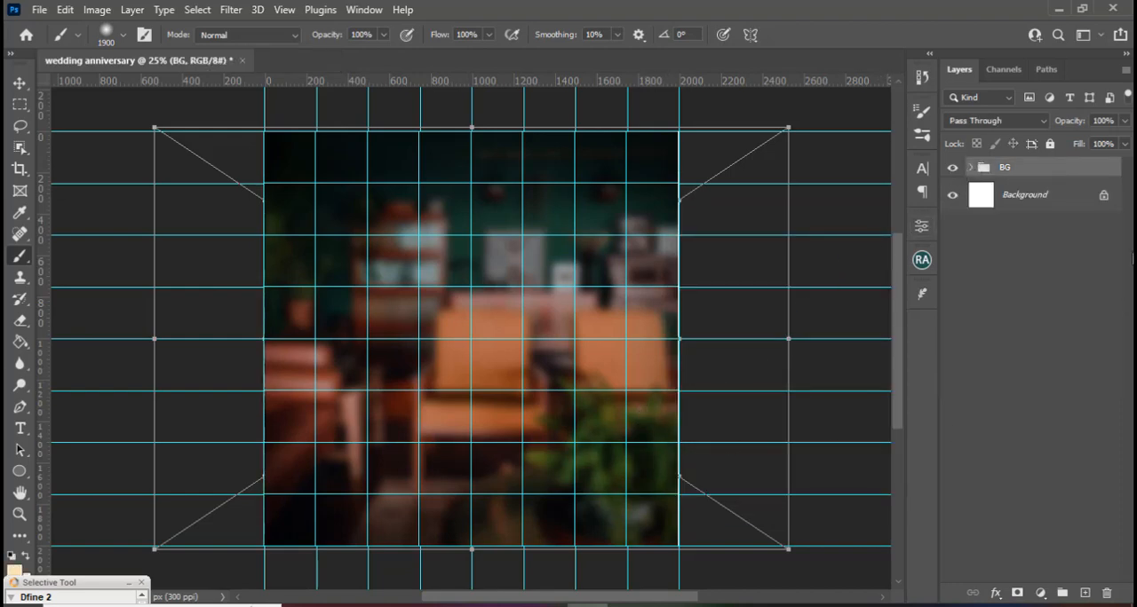
Add a new layer above the BG group and choose a slightly deeper pale peach as the brush's foreground colour.
{"action": "left_click", "coordinate": [1084, 592]}
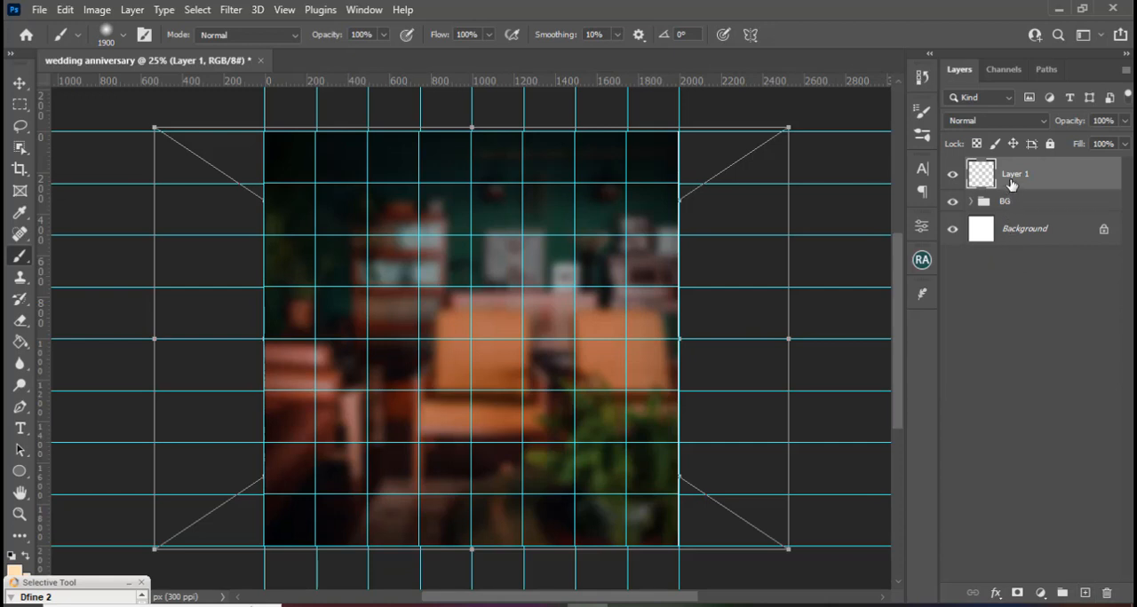
{"action": "key", "text": "b"}
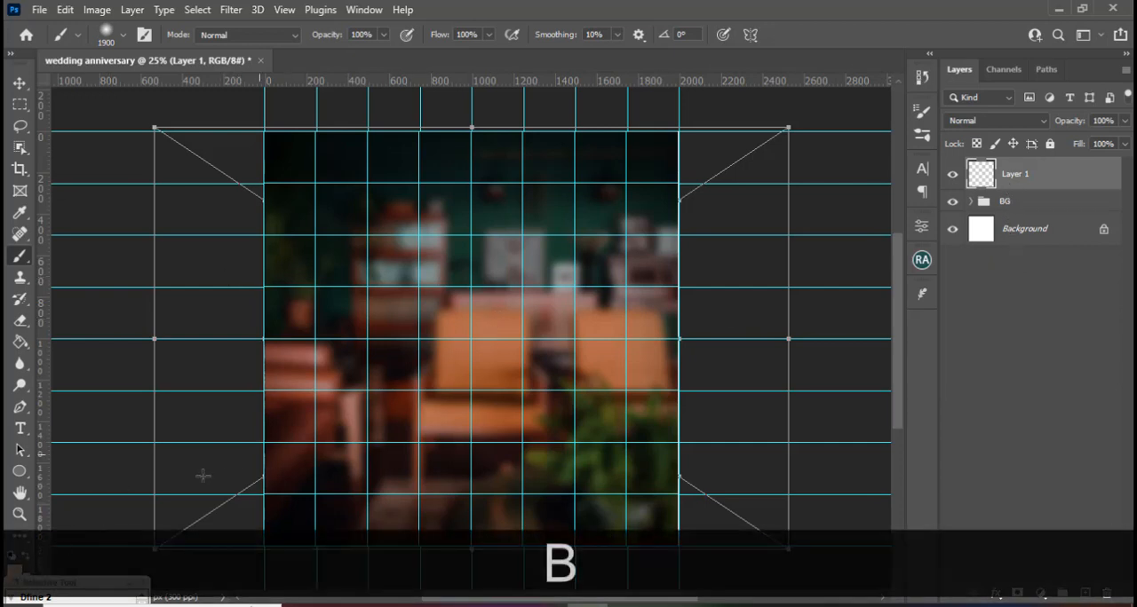
{"action": "left_click", "coordinate": [13, 569]}
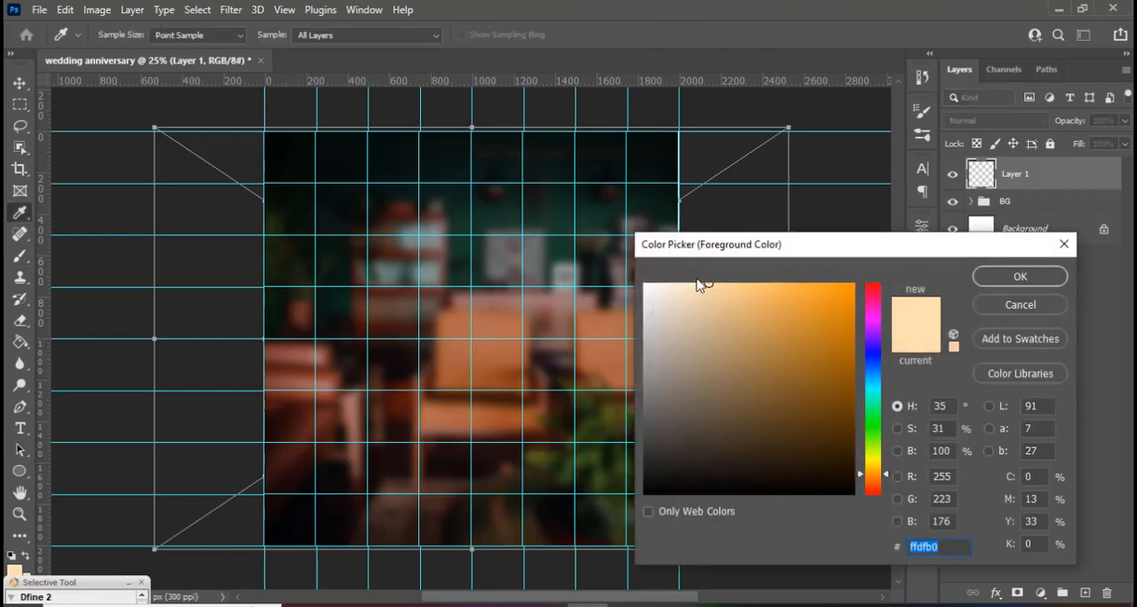
{"action": "left_click", "coordinate": [717, 283]}
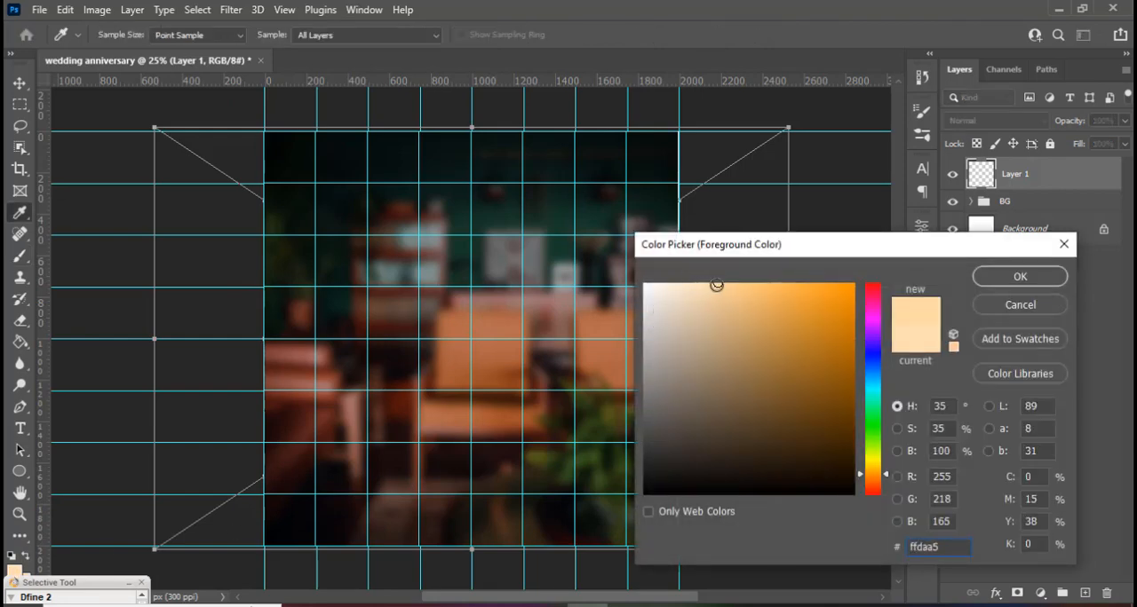
{"action": "left_click_drag", "start_coordinate": [716, 285], "coordinate": [717, 283]}
{"action": "left_click", "coordinate": [716, 287]}
{"action": "left_click", "coordinate": [716, 282]}
{"action": "left_click", "coordinate": [1011, 276]}
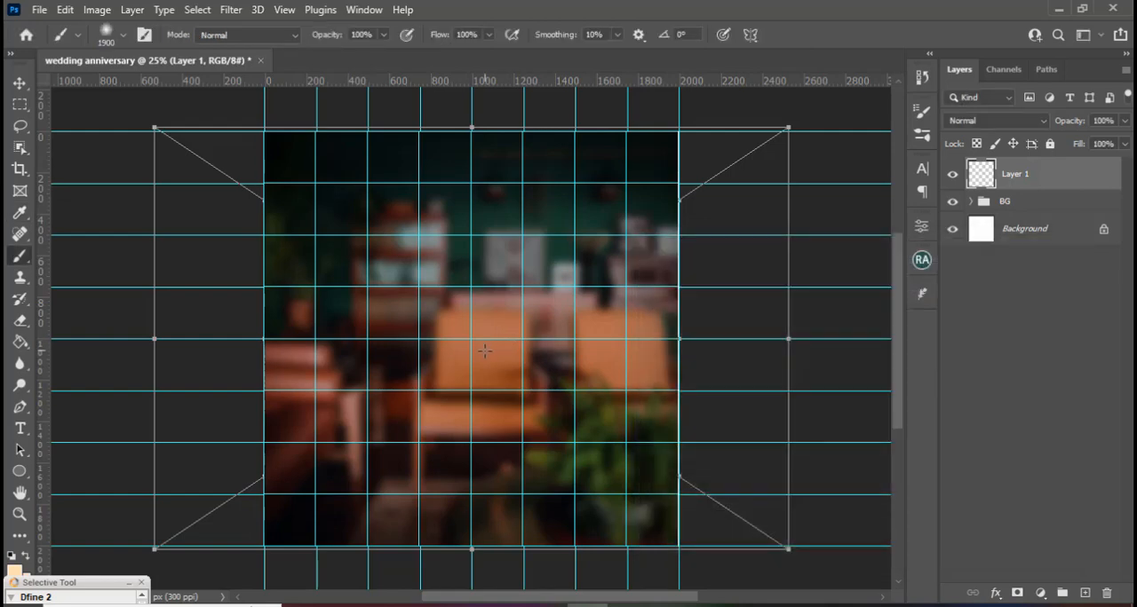
Paint one soft glow spot near the canvas centre with the brush reduced to 1100 px, and set its layer to Linear Dodge (Add).
{"action": "key", "text": "Caps_Lock"}
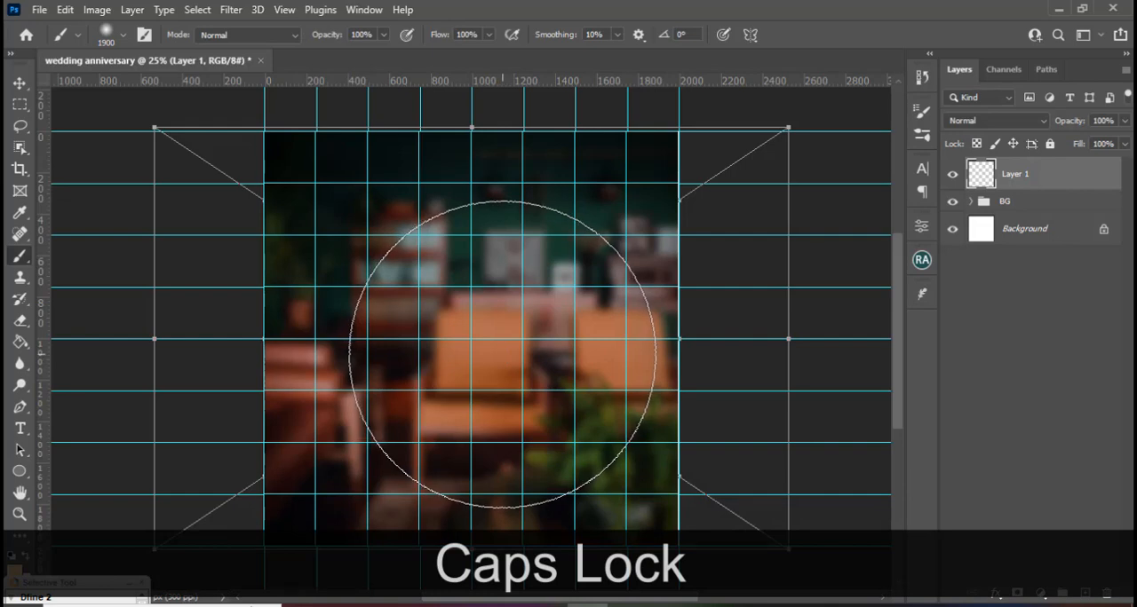
{"action": "key", "text": "bracketleft"}
{"action": "key", "text": "bracketleft"}
{"action": "key", "text": "bracketleft"}
{"action": "key", "text": "bracketleft"}
{"action": "key", "text": "bracketleft"}
{"action": "key", "text": "bracketleft"}
{"action": "key", "text": "bracketleft"}
{"action": "key", "text": "bracketleft"}
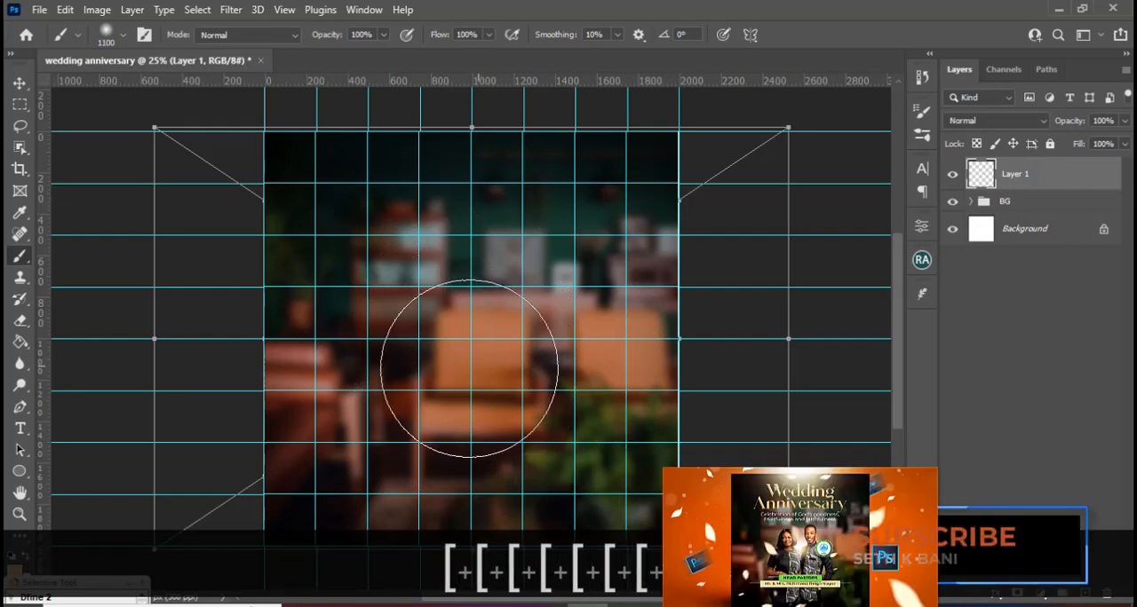
{"action": "left_click", "coordinate": [475, 371]}
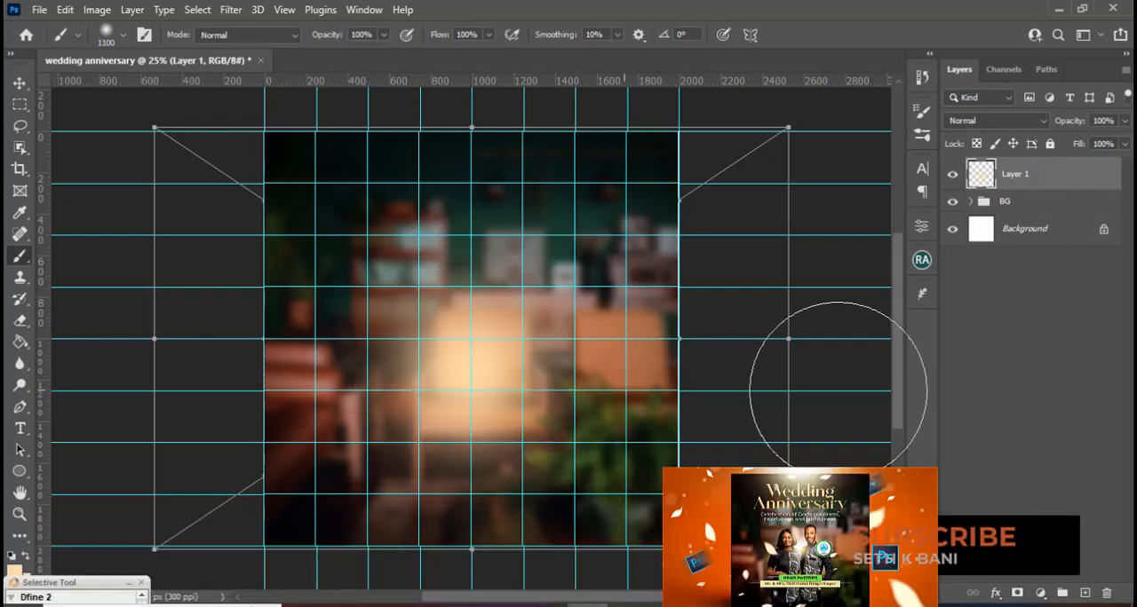
{"action": "left_click", "coordinate": [995, 120]}
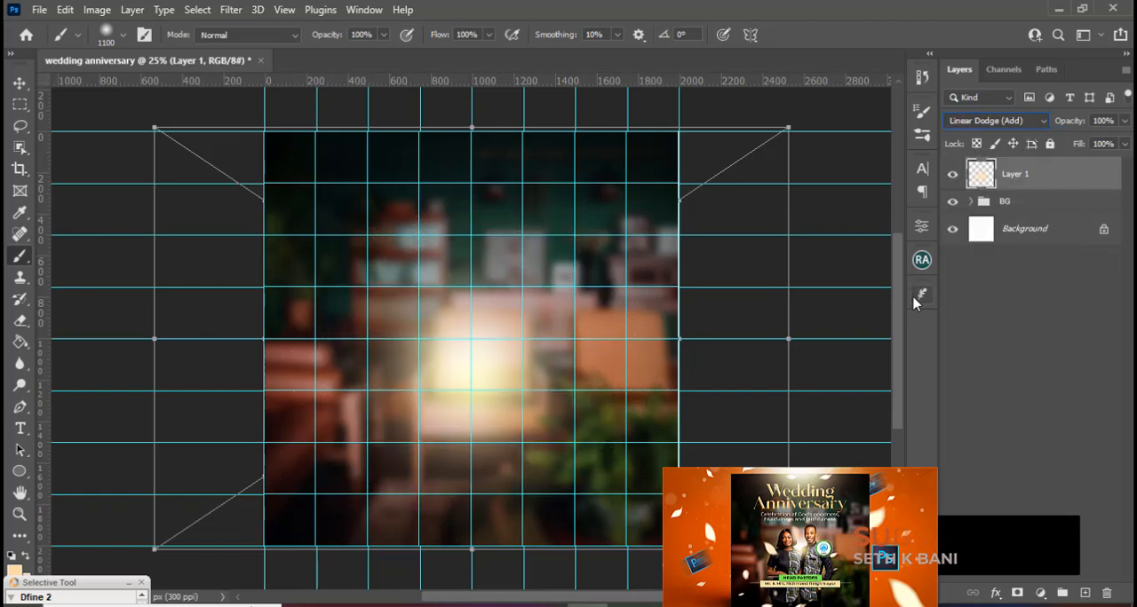
Duplicate the glow layer and move the copy up to the top centre edge of the canvas.
{"action": "key", "text": "ctrl+j"}
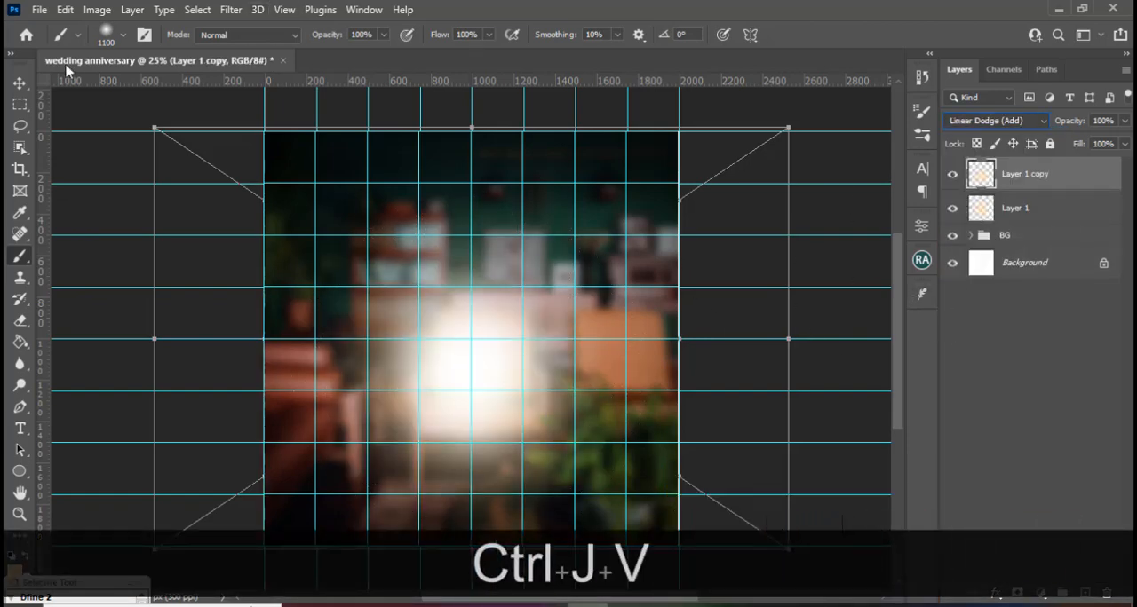
{"action": "left_click", "coordinate": [20, 84]}
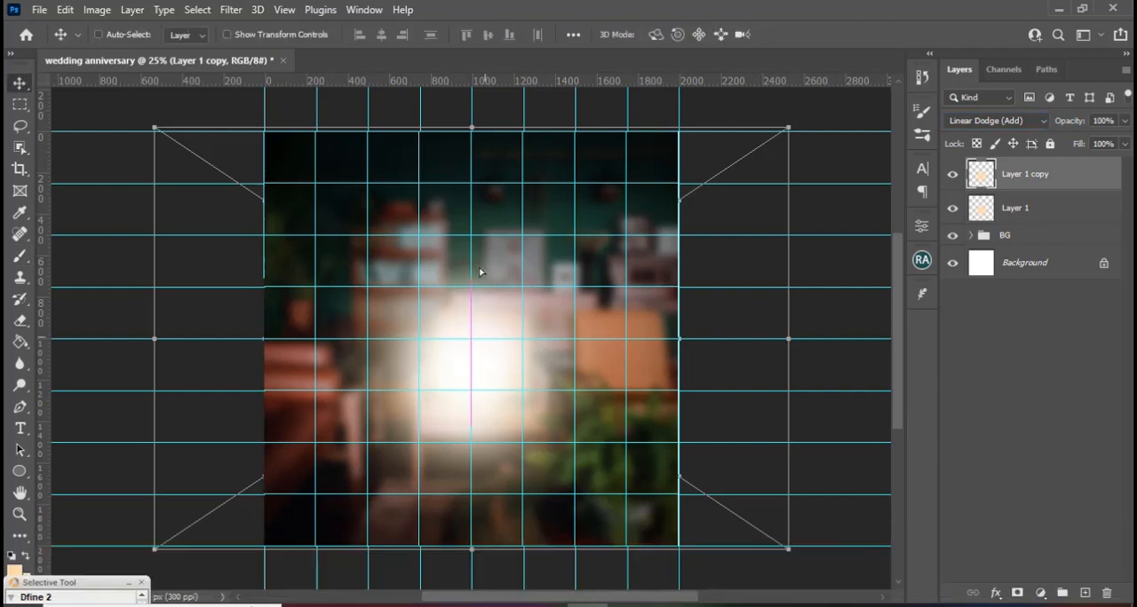
{"action": "left_click_drag", "start_coordinate": [480, 272], "coordinate": [495, 127]}
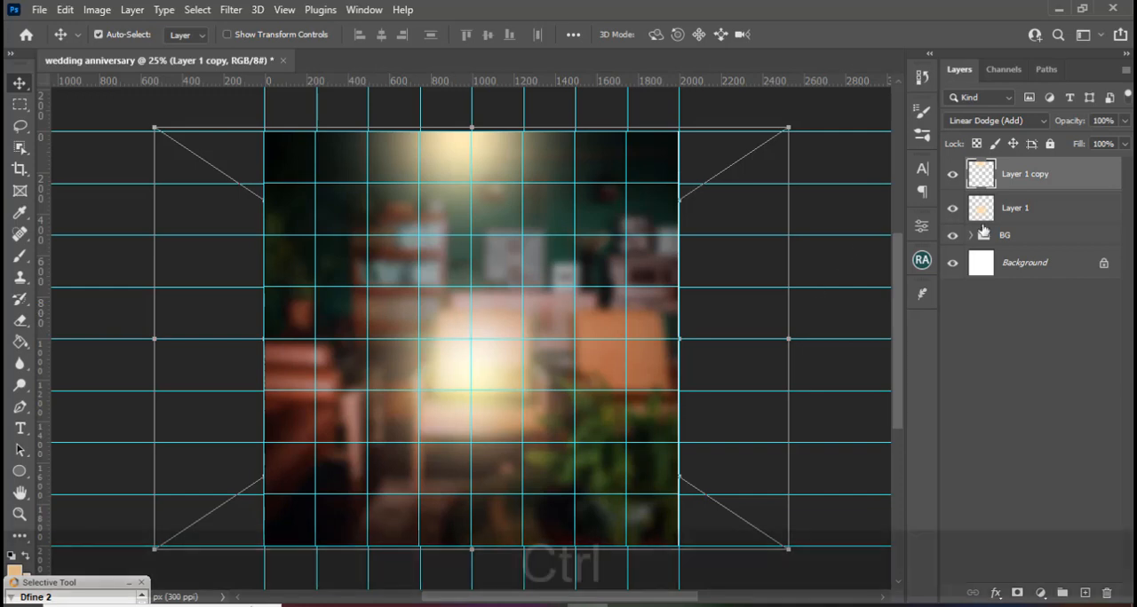
Group the two glow layers and name the group LIGHTS.
{"action": "left_click", "coordinate": [1037, 213], "text": "ctrl"}
{"action": "key", "text": "ctrl+g"}
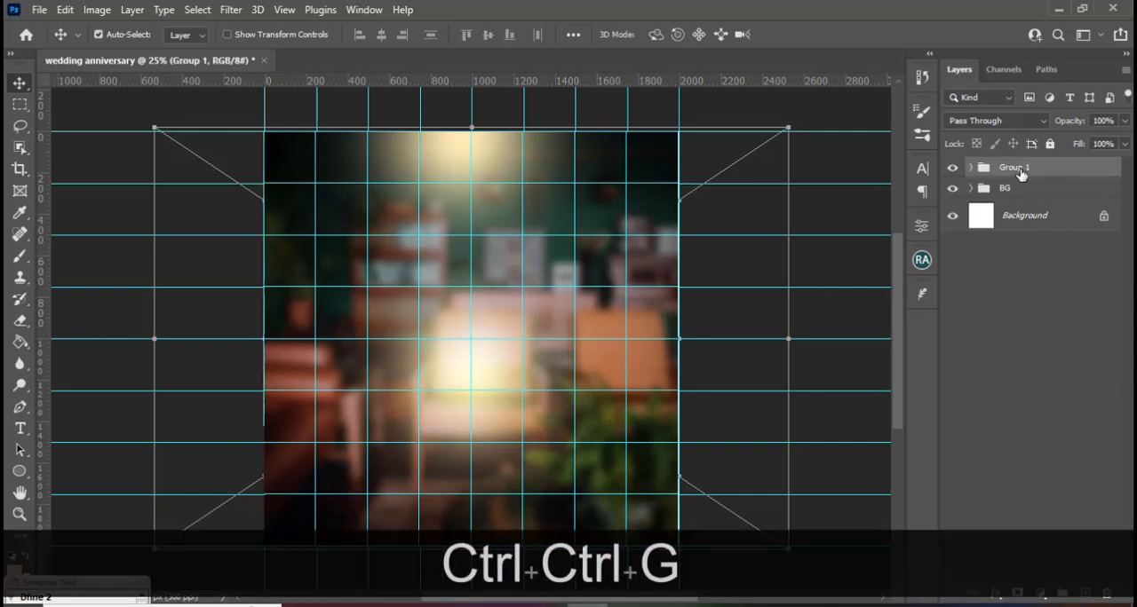
{"action": "double_click", "coordinate": [1017, 167]}
{"action": "key", "text": "Caps_Lock"}
{"action": "type", "text": "LIGHTS"}
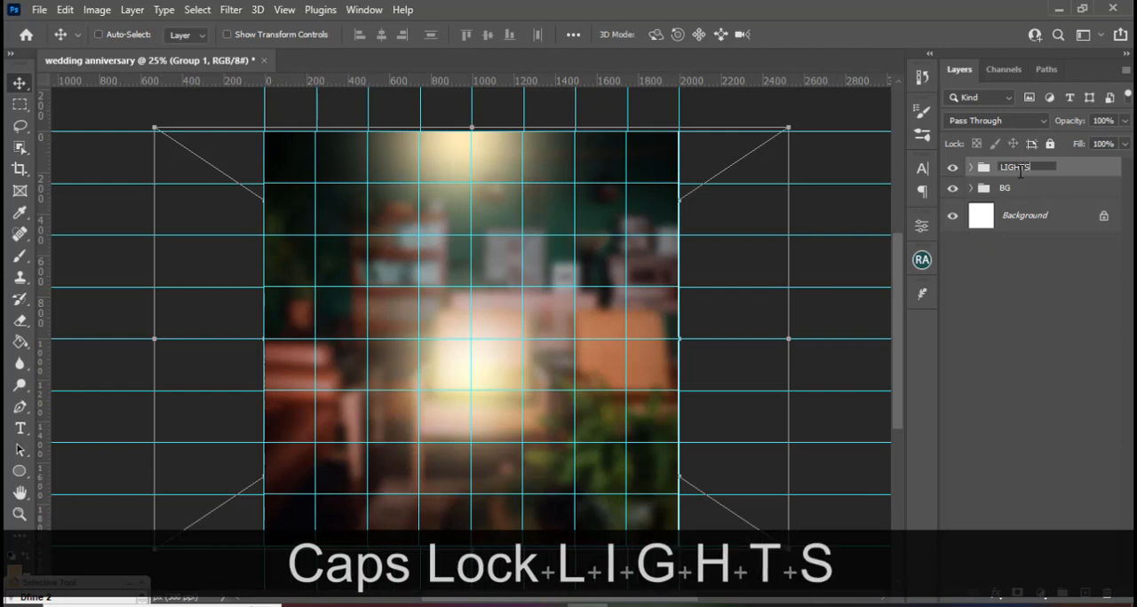
{"action": "key", "text": "Return"}
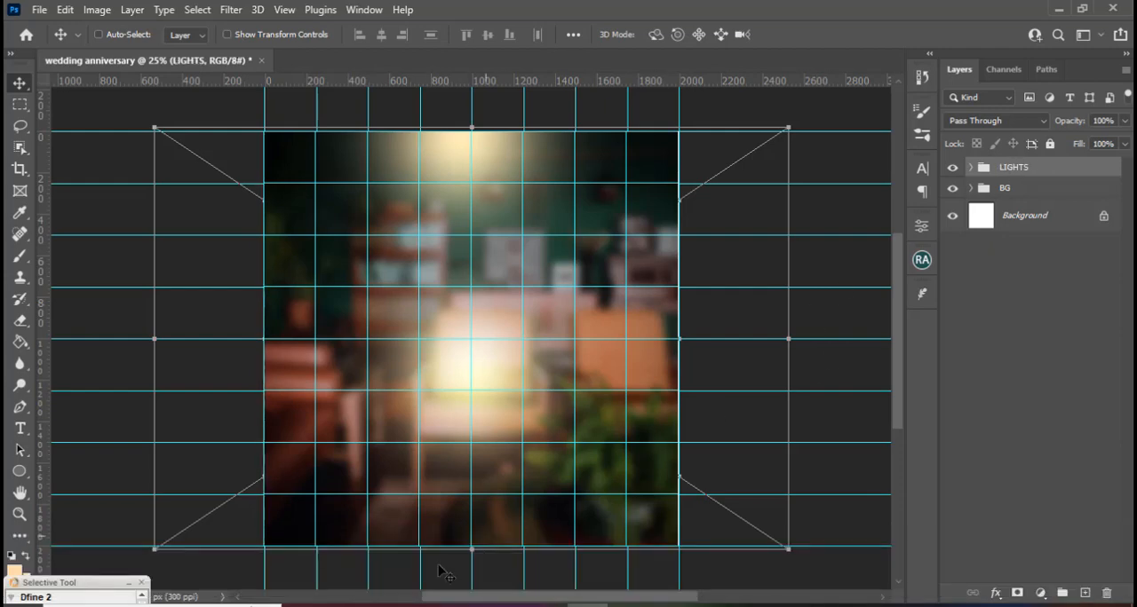
Place Background copy 2.png from File Explorer, scale the couple to about 9.72%, and centre it horizontally on the bottom edge.
{"action": "left_click", "coordinate": [384, 606]}
{"action": "left_click_drag", "start_coordinate": [652, 189], "coordinate": [520, 476]}
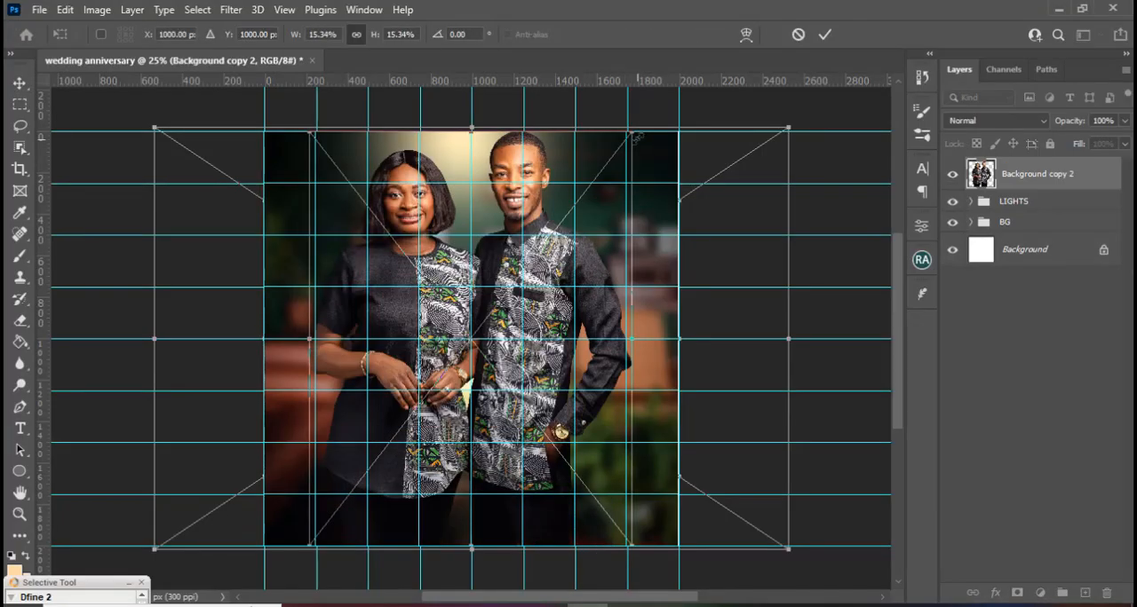
{"action": "left_click_drag", "start_coordinate": [632, 132], "coordinate": [537, 310]}
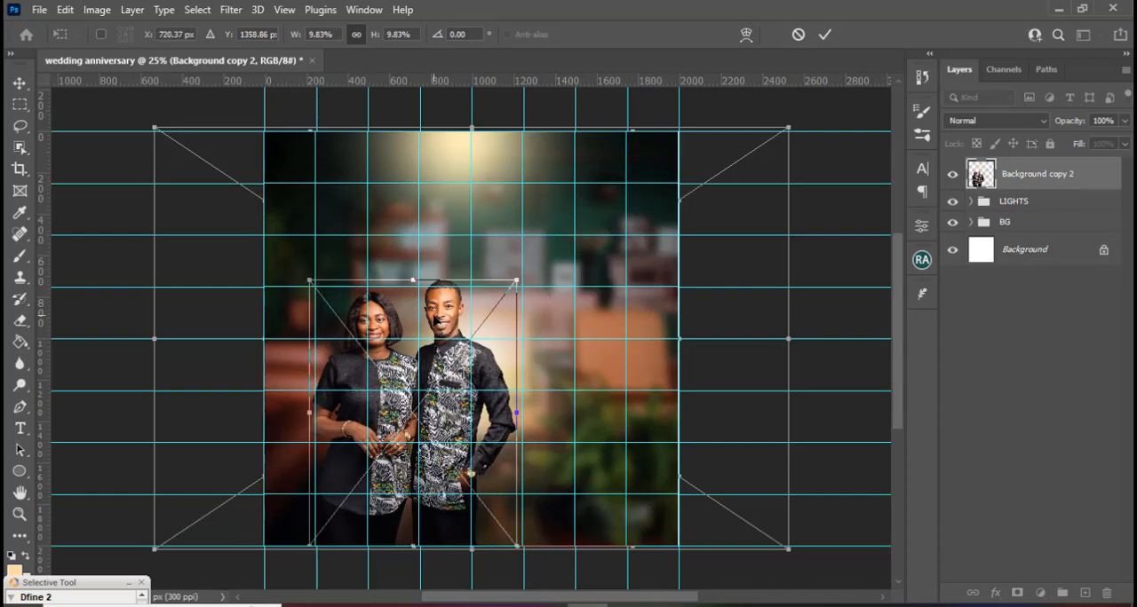
{"action": "left_click_drag", "start_coordinate": [434, 320], "coordinate": [492, 320]}
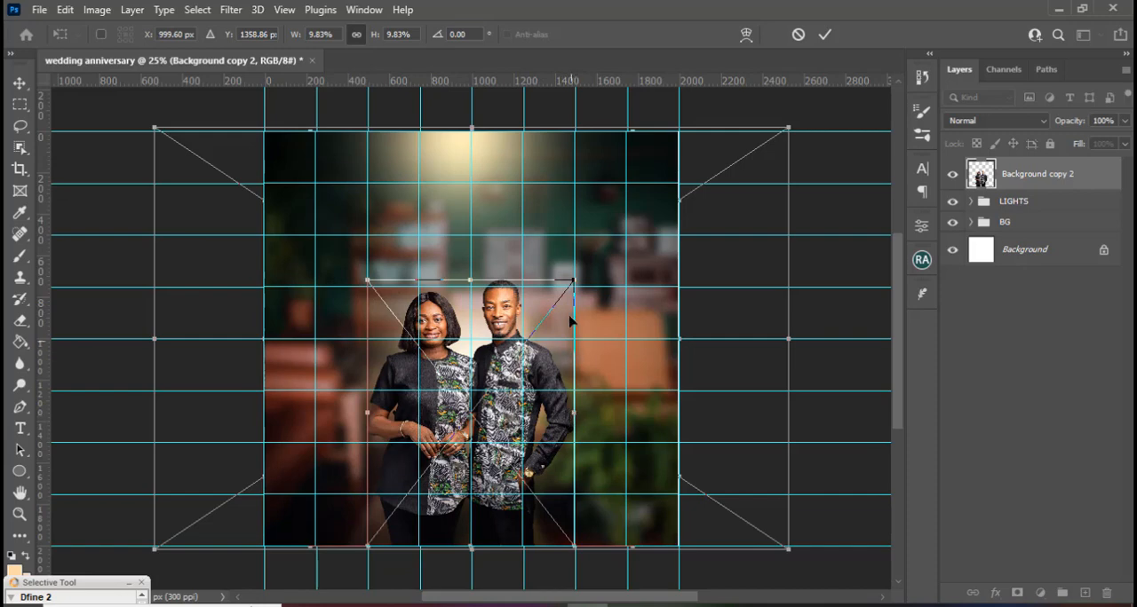
{"action": "left_click_drag", "start_coordinate": [575, 278], "coordinate": [571, 286]}
{"action": "key", "text": "Right"}
{"action": "key", "text": "Return"}
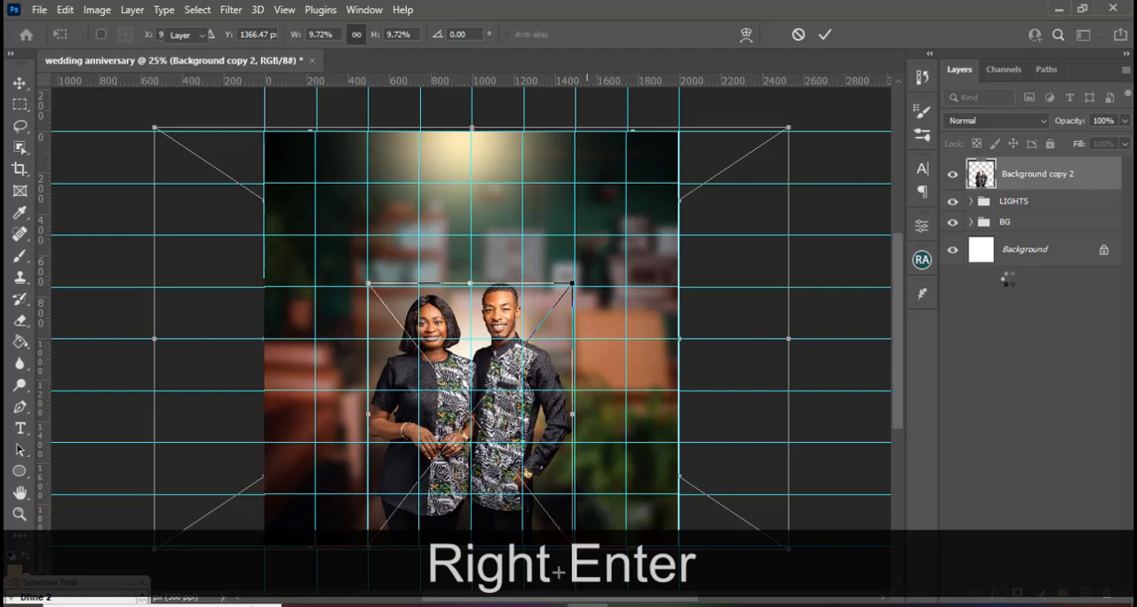
Put the couple photo in its own group and name the group IMAGES.
{"action": "key", "text": "ctrl+g"}
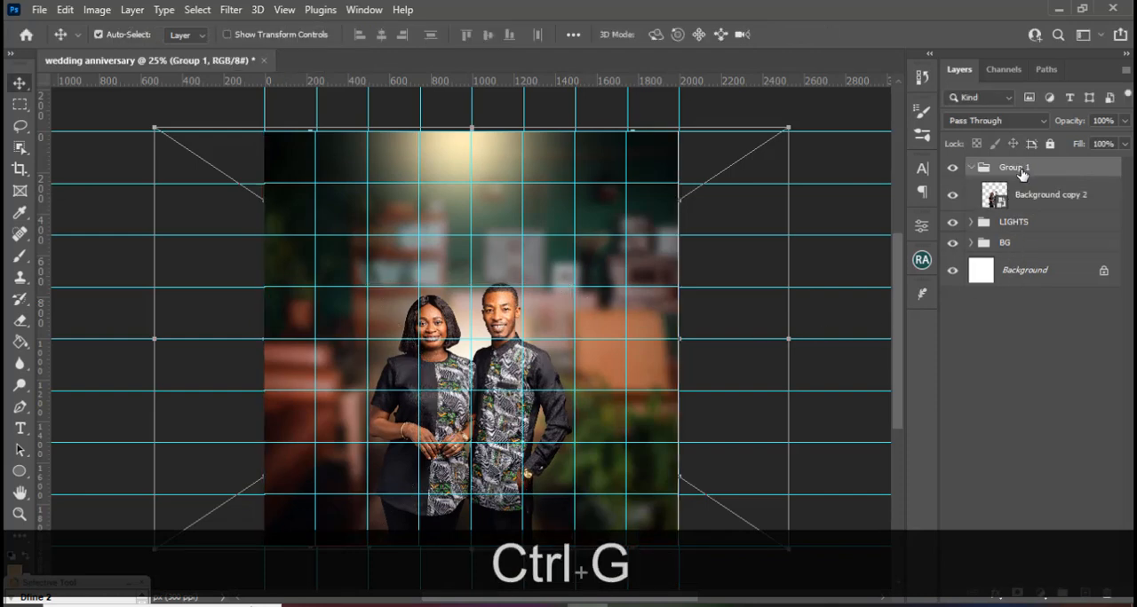
{"action": "double_click", "coordinate": [1017, 167]}
{"action": "type", "text": "IMAGES"}
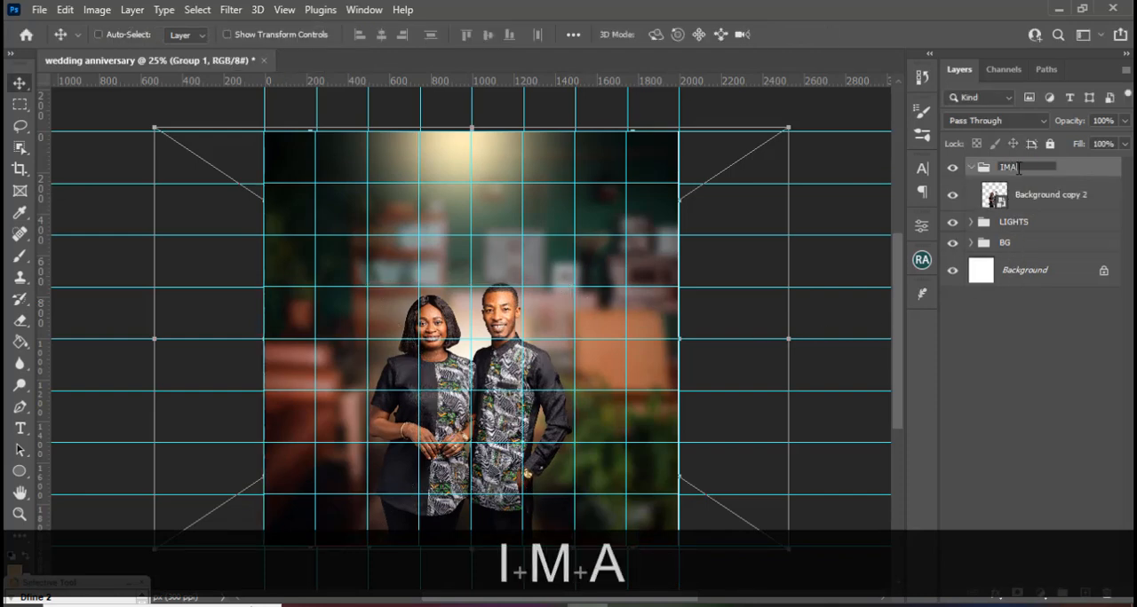
{"action": "key", "text": "Return"}
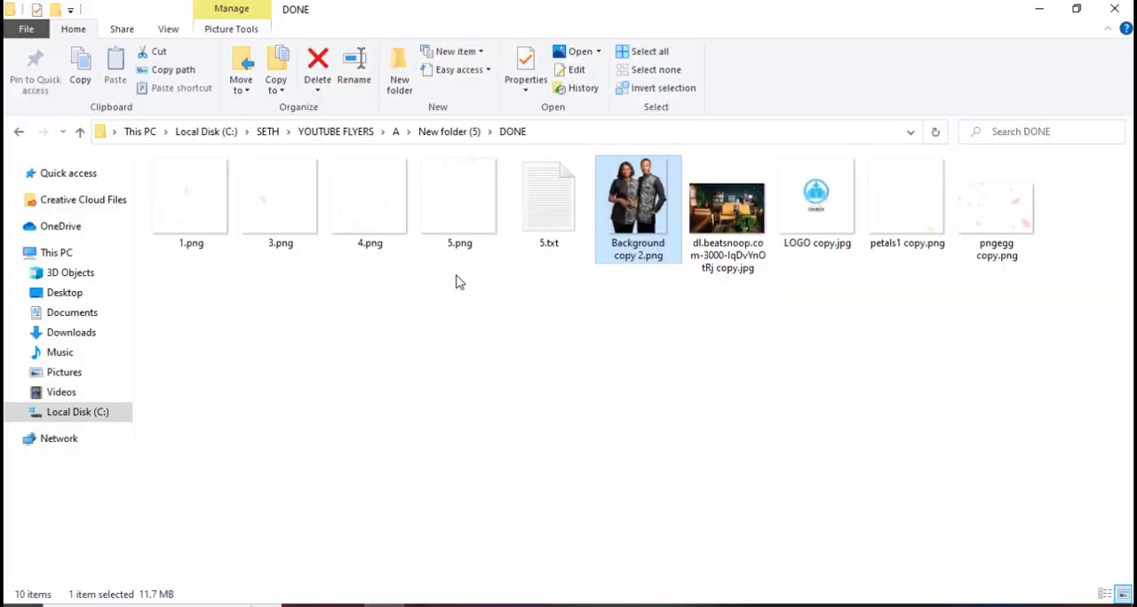
Place the petals image 1.png from the DONE folder and scale it up to cover the whole canvas.
{"action": "left_click_drag", "start_coordinate": [208, 227], "coordinate": [470, 435]}
{"action": "left_click_drag", "start_coordinate": [390, 258], "coordinate": [277, 122]}
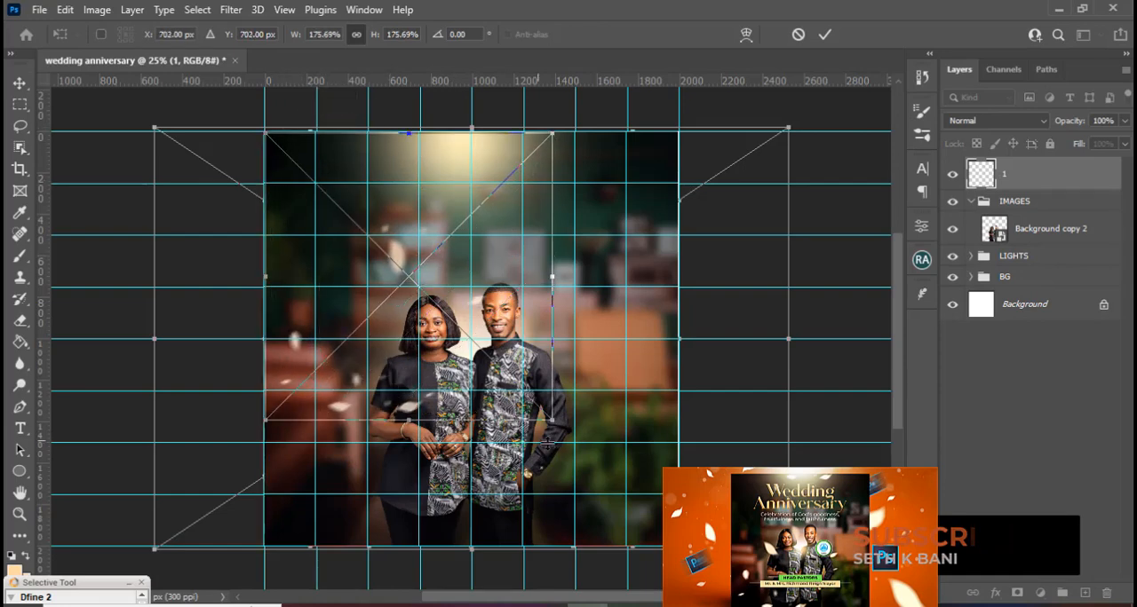
{"action": "left_click_drag", "start_coordinate": [552, 421], "coordinate": [659, 554]}
{"action": "key", "text": "Return"}
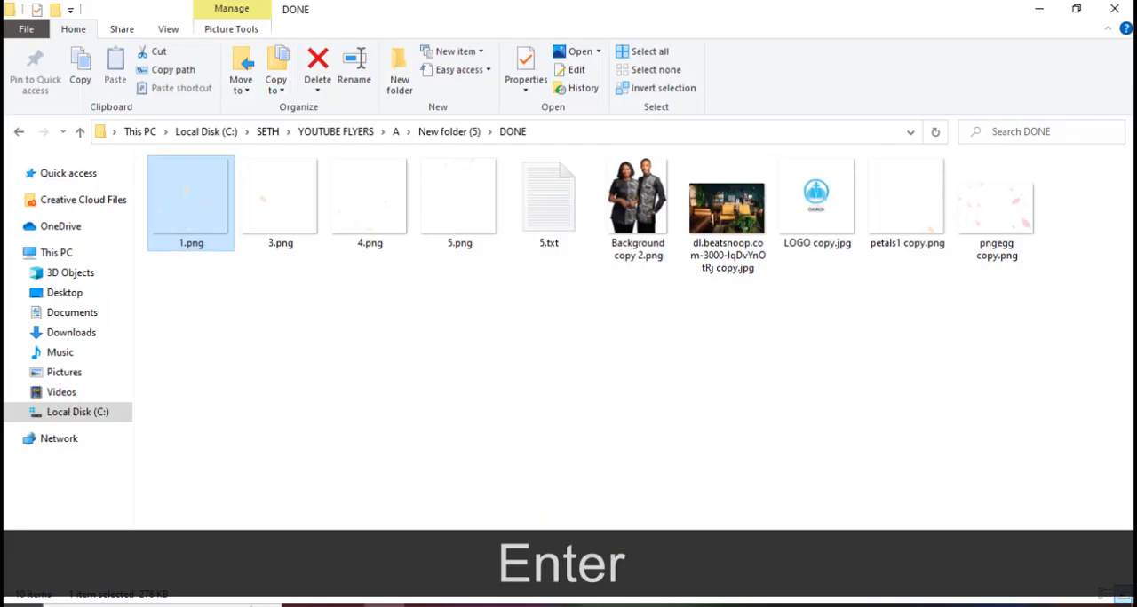
Place the petals image 3.png from the DONE folder and scale it up to cover the whole canvas.
{"action": "left_click_drag", "start_coordinate": [294, 254], "coordinate": [477, 425]}
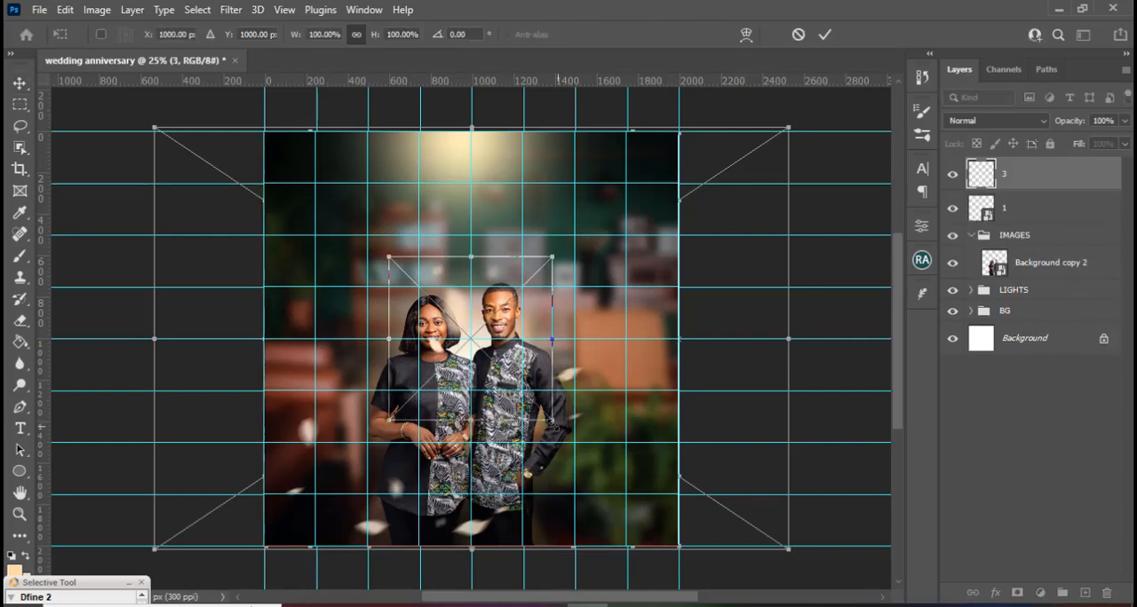
{"action": "left_click_drag", "start_coordinate": [552, 420], "coordinate": [666, 561]}
{"action": "left_click_drag", "start_coordinate": [387, 253], "coordinate": [263, 122]}
{"action": "key", "text": "Return"}
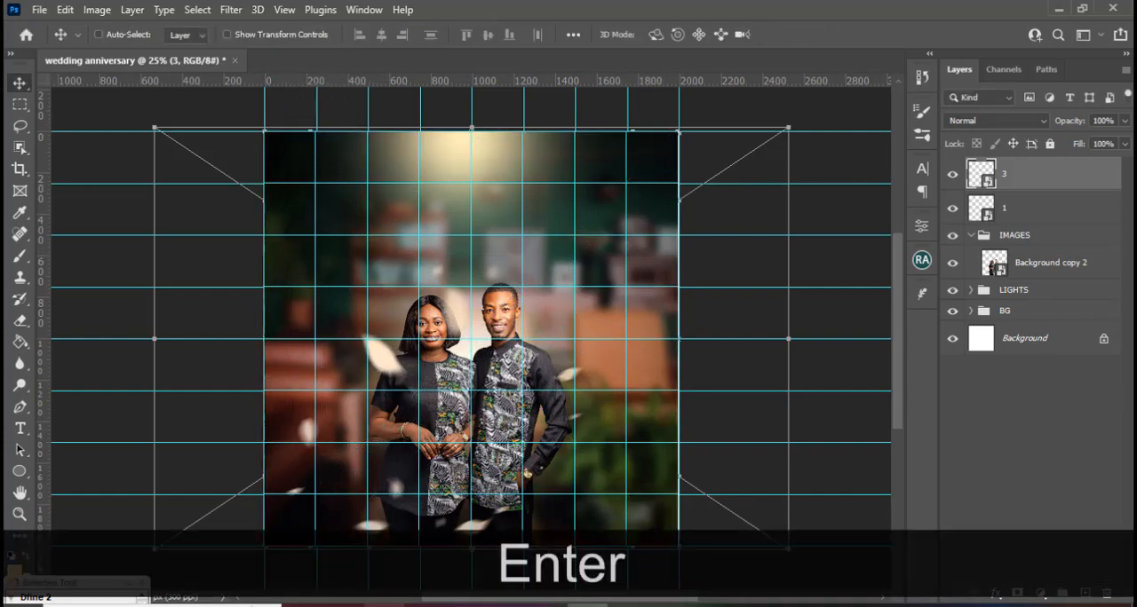
Place the petals image 4.png from the DONE folder and scale it to about 254.18% so it covers the canvas.
{"action": "left_click", "coordinate": [385, 606]}
{"action": "left_click_drag", "start_coordinate": [352, 210], "coordinate": [484, 444]}
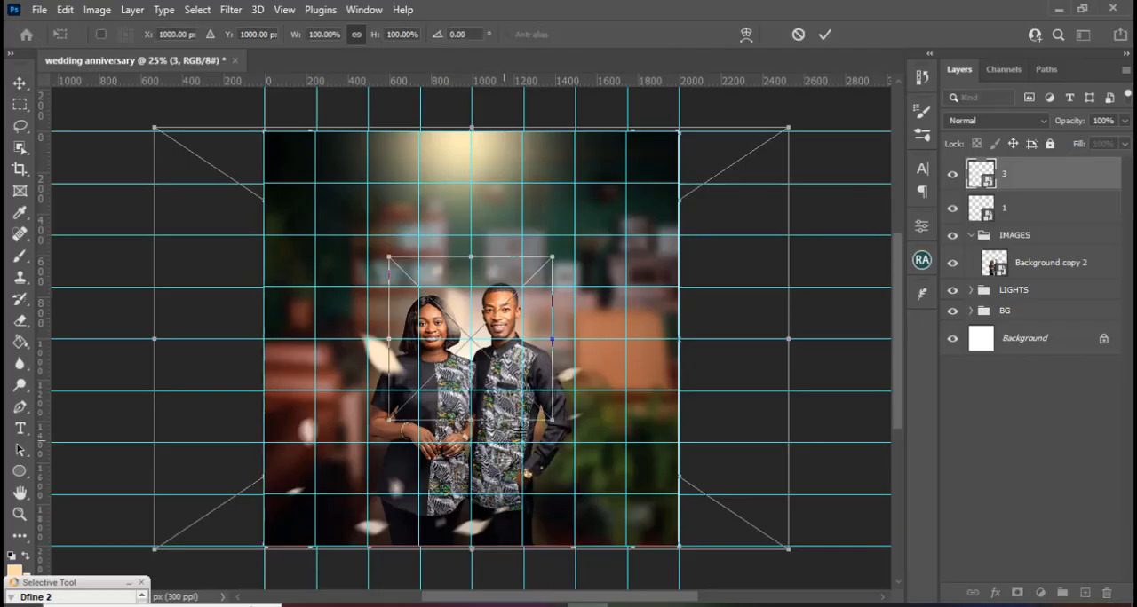
{"action": "left_click_drag", "start_coordinate": [554, 422], "coordinate": [679, 546]}
{"action": "left_click_drag", "start_coordinate": [387, 267], "coordinate": [261, 133]}
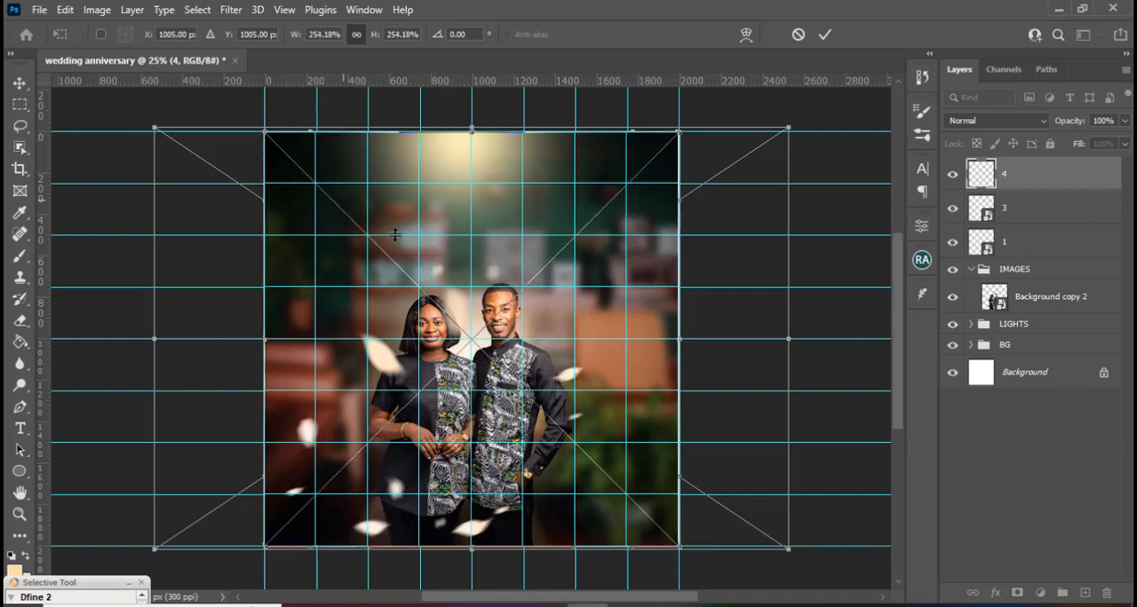
{"action": "key", "text": "Return"}
Move petals layer 4 directly beneath the IMAGES group, outside it, and collapse the IMAGES group.
{"action": "left_click_drag", "start_coordinate": [1005, 180], "coordinate": [1004, 305]}
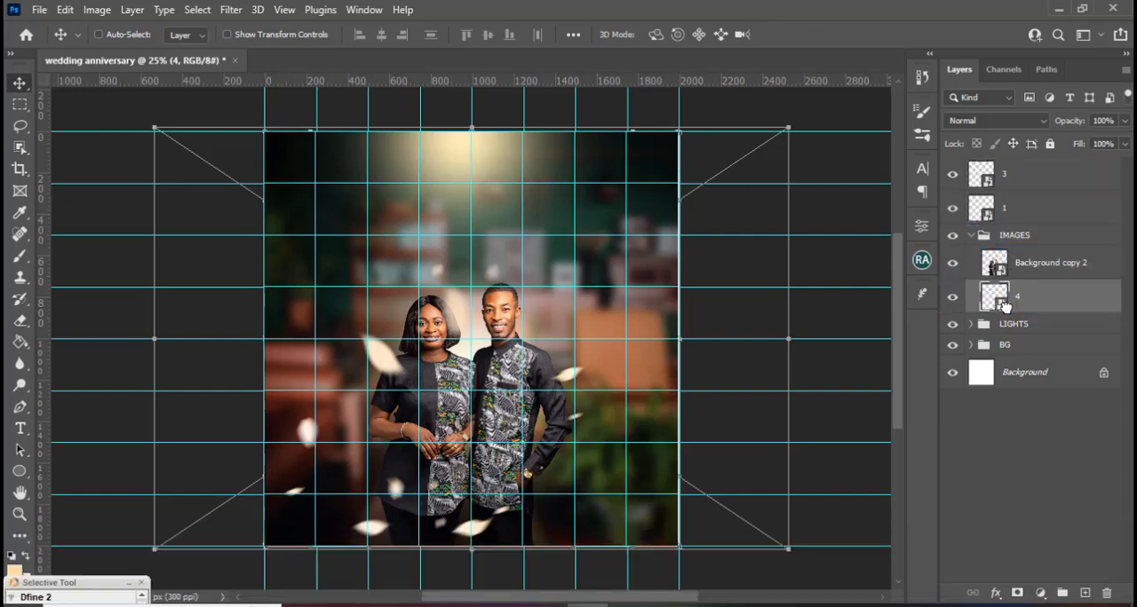
{"action": "left_click", "coordinate": [974, 236]}
{"action": "left_click", "coordinate": [972, 235]}
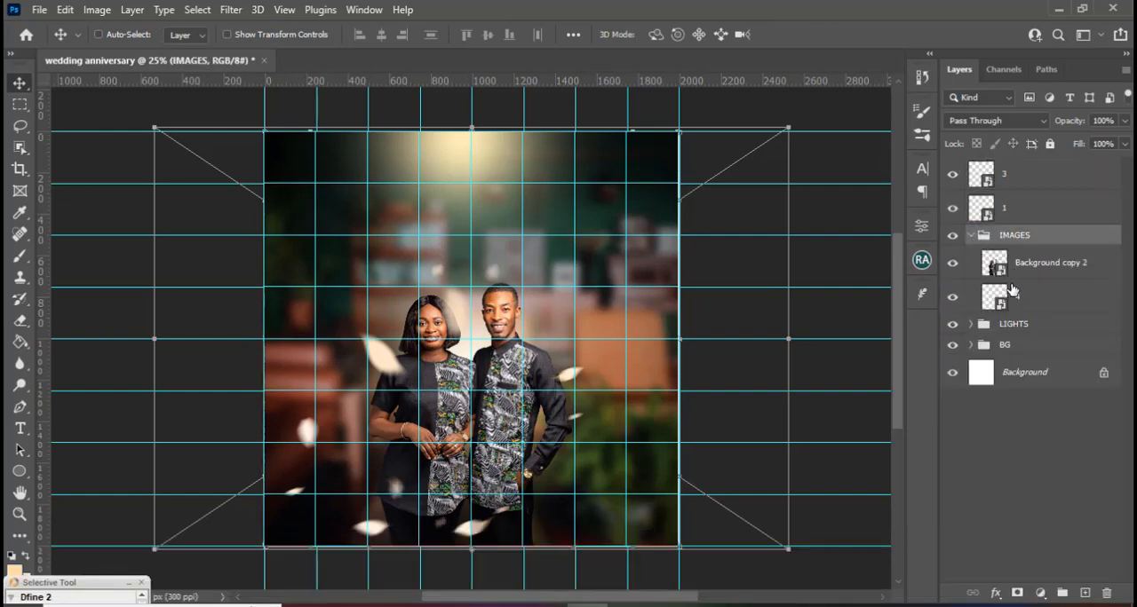
{"action": "left_click", "coordinate": [1014, 306]}
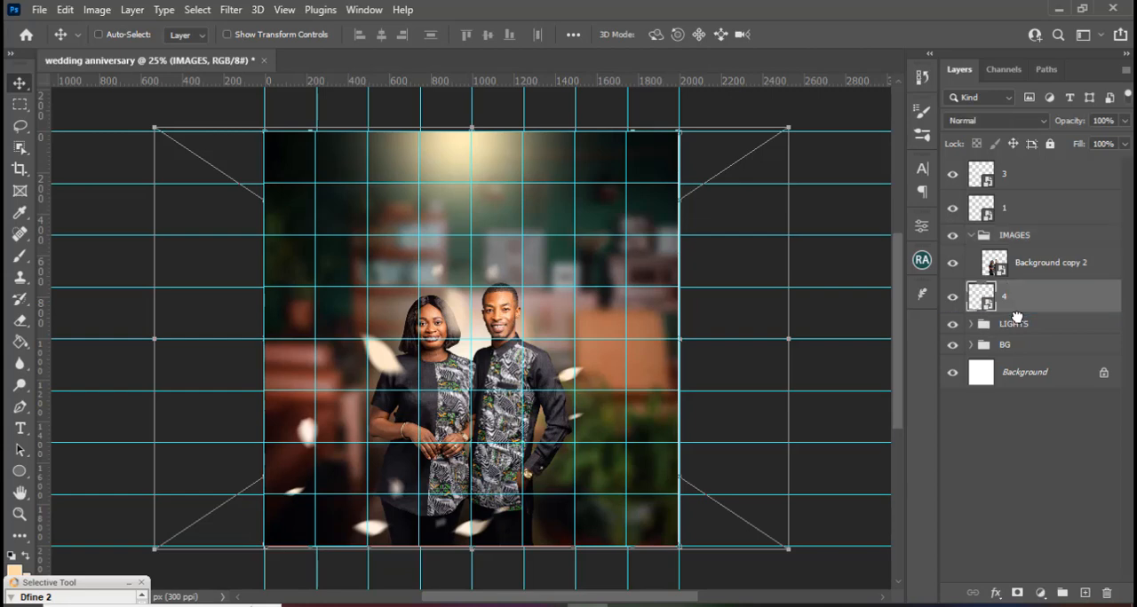
{"action": "left_click", "coordinate": [972, 236]}
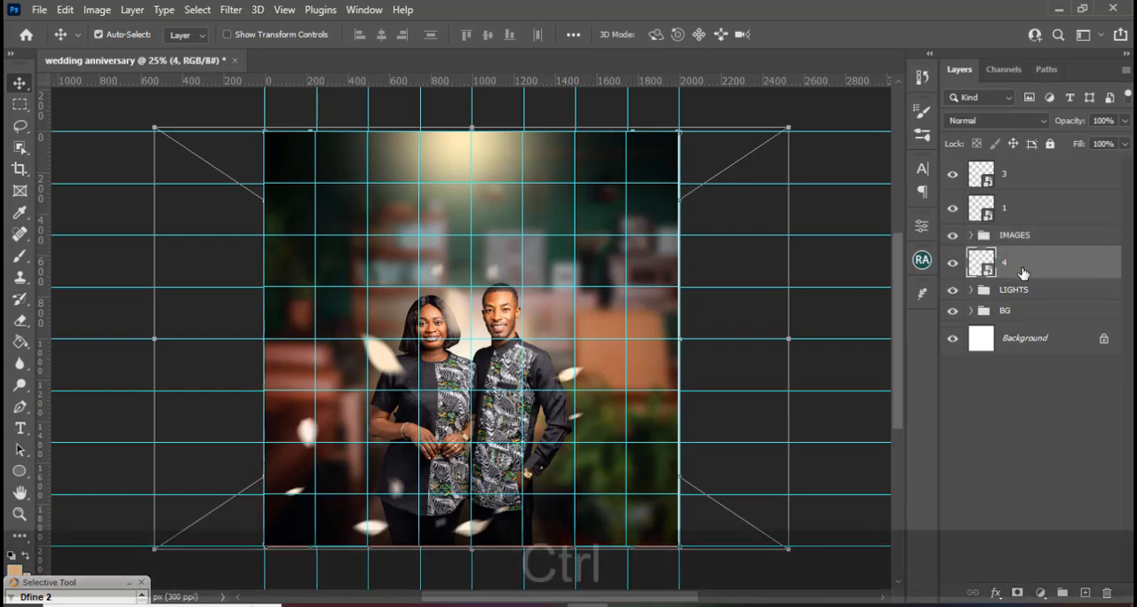
Put petals layer 4 in its own group, name the group PETALS, and collapse it.
{"action": "key", "text": "ctrl+g"}
{"action": "double_click", "coordinate": [1014, 256]}
{"action": "type", "text": "PETALS"}
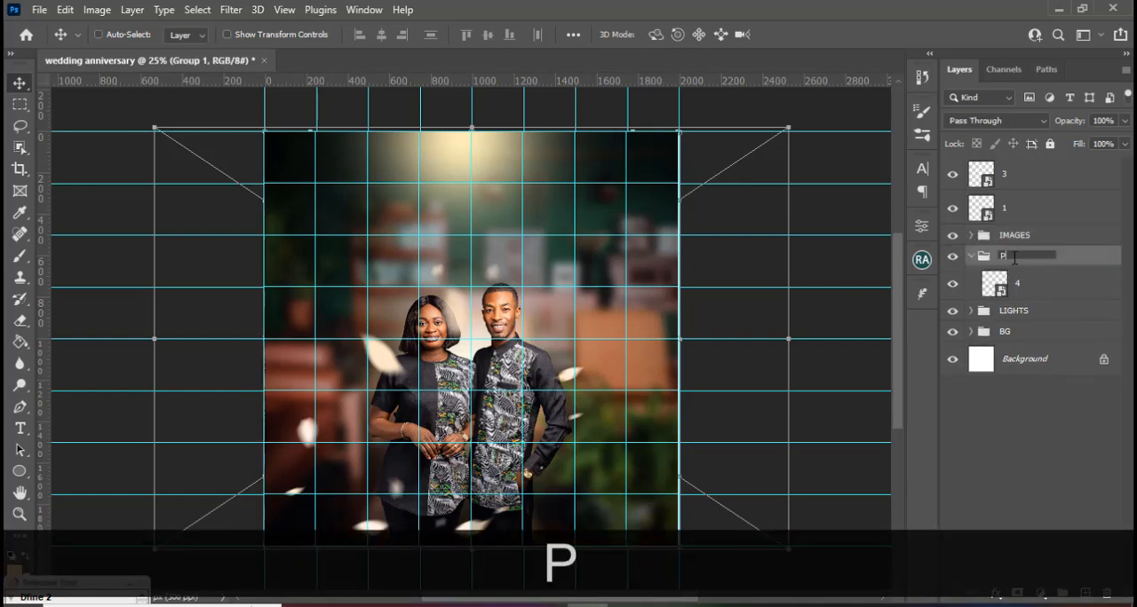
{"action": "key", "text": "Return"}
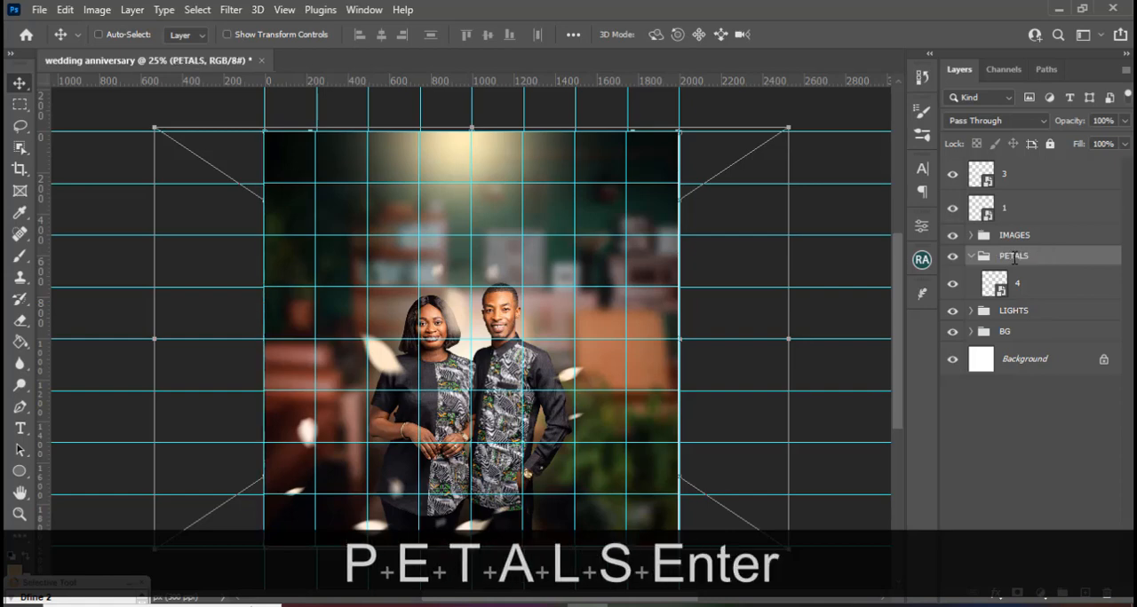
{"action": "left_click", "coordinate": [970, 256]}
Group petals layers 1 and 3 above the IMAGES group, name the group PETALS, and hide the guides.
{"action": "left_click", "coordinate": [1018, 207]}
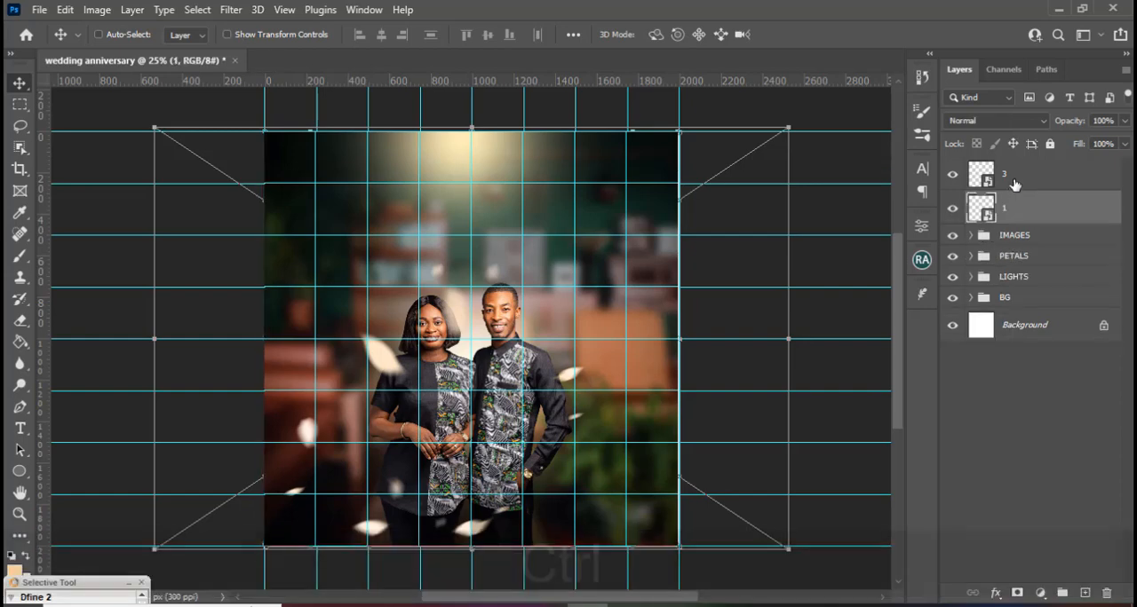
{"action": "left_click", "coordinate": [1013, 178], "text": "ctrl"}
{"action": "key", "text": "ctrl+g"}
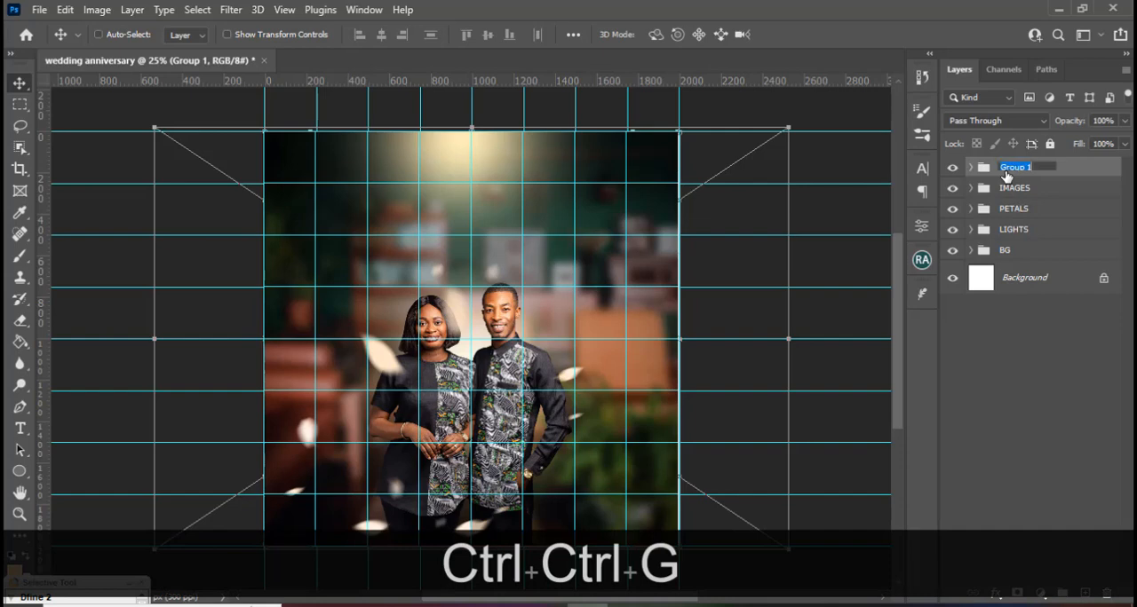
{"action": "type", "text": "PETALS"}
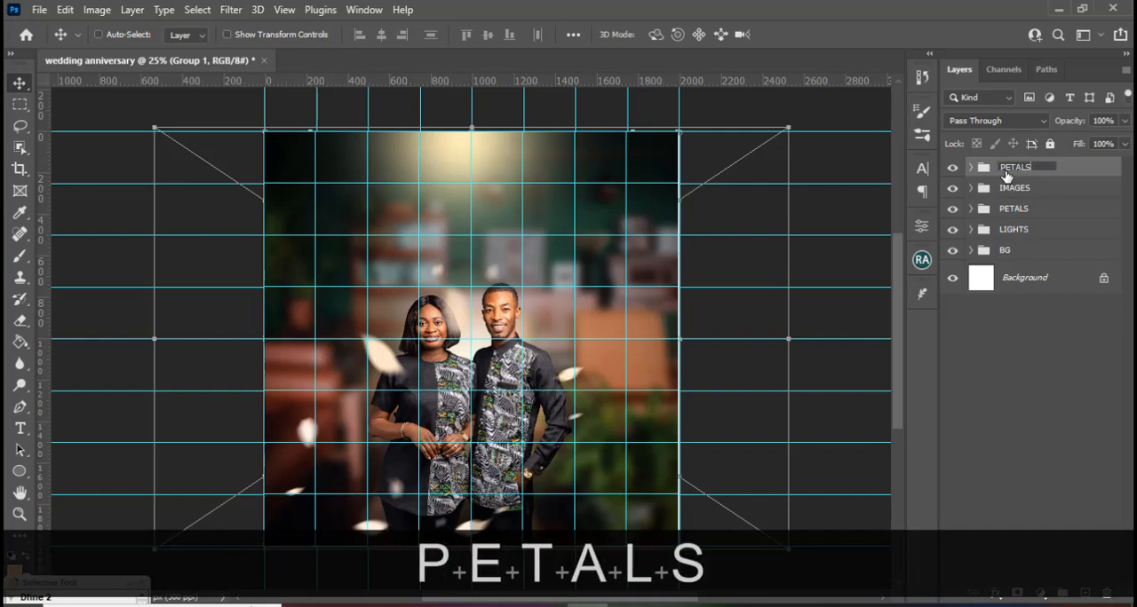
{"action": "key", "text": "Return"}
{"action": "key", "text": "ctrl+h"}
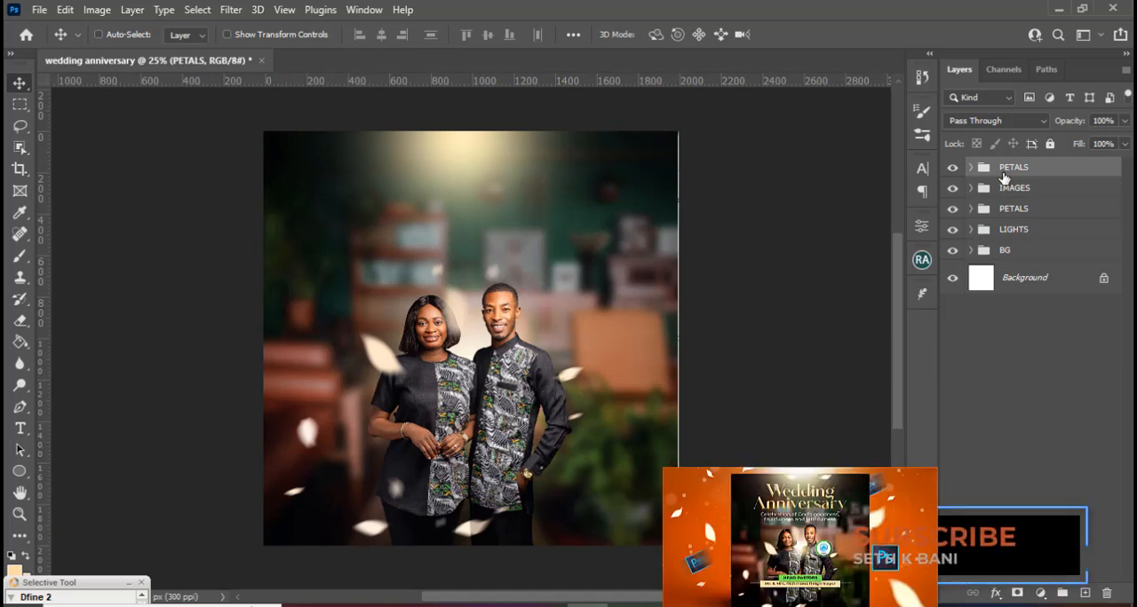
Add a text layer over the couple's lower half containing the couple's name line copied from 5.txt in Notepad.
{"action": "key", "text": "t"}
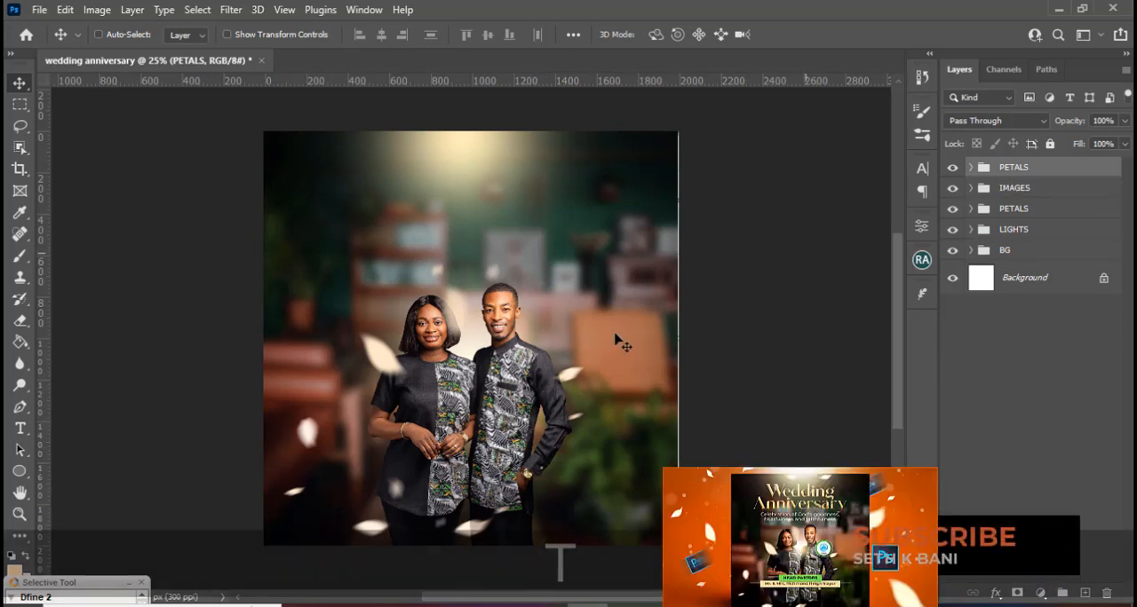
{"action": "left_click", "coordinate": [414, 459]}
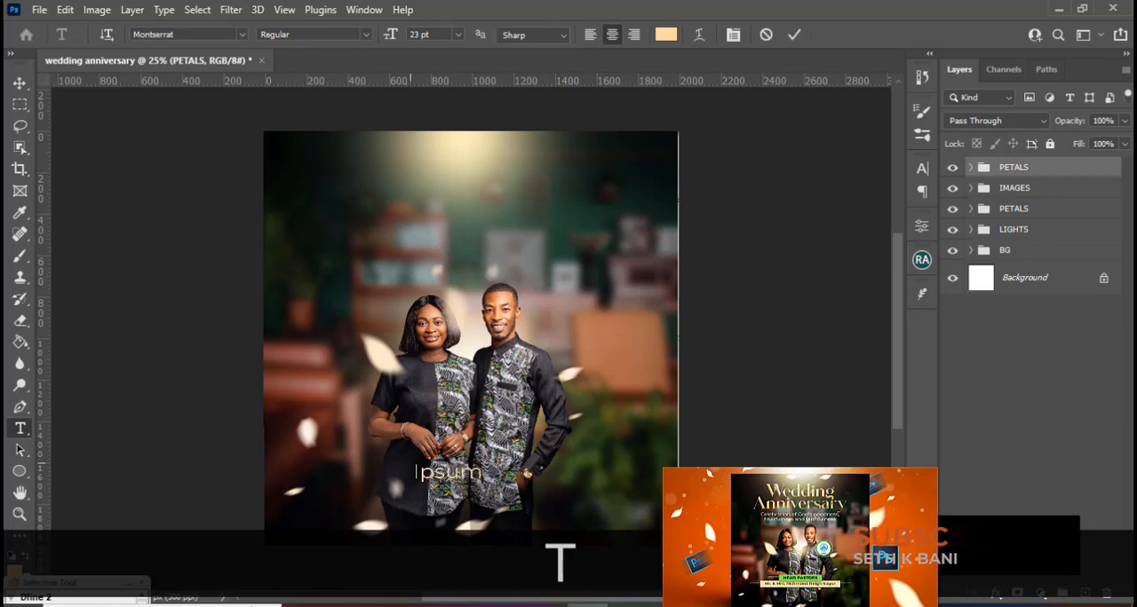
{"action": "key", "text": "alt+Tab"}
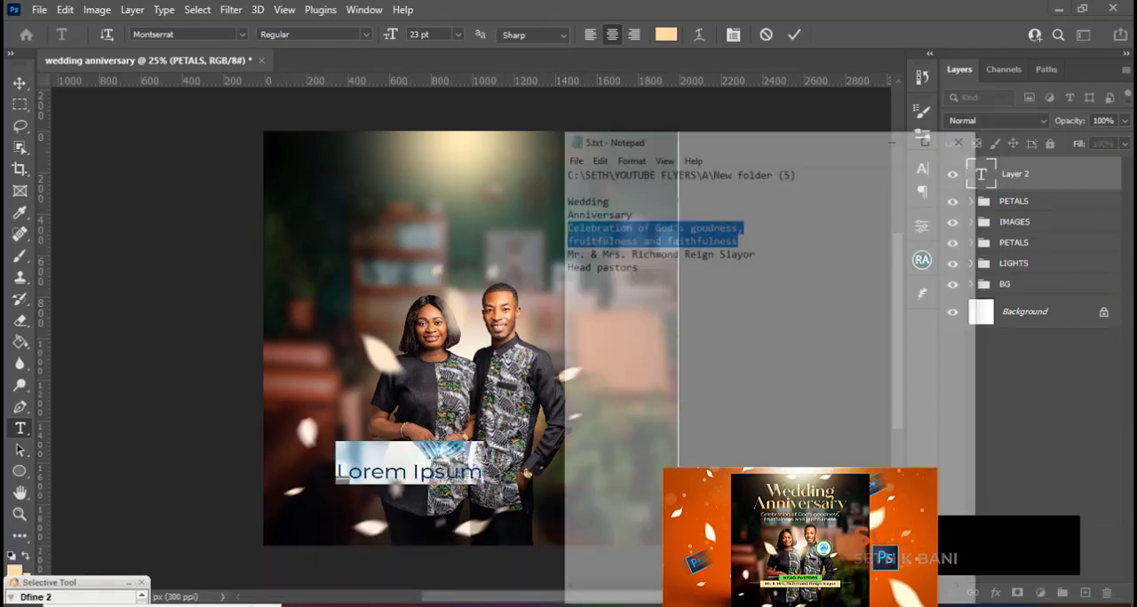
{"action": "left_click_drag", "start_coordinate": [751, 191], "coordinate": [506, 193]}
{"action": "key", "text": "ctrl+c"}
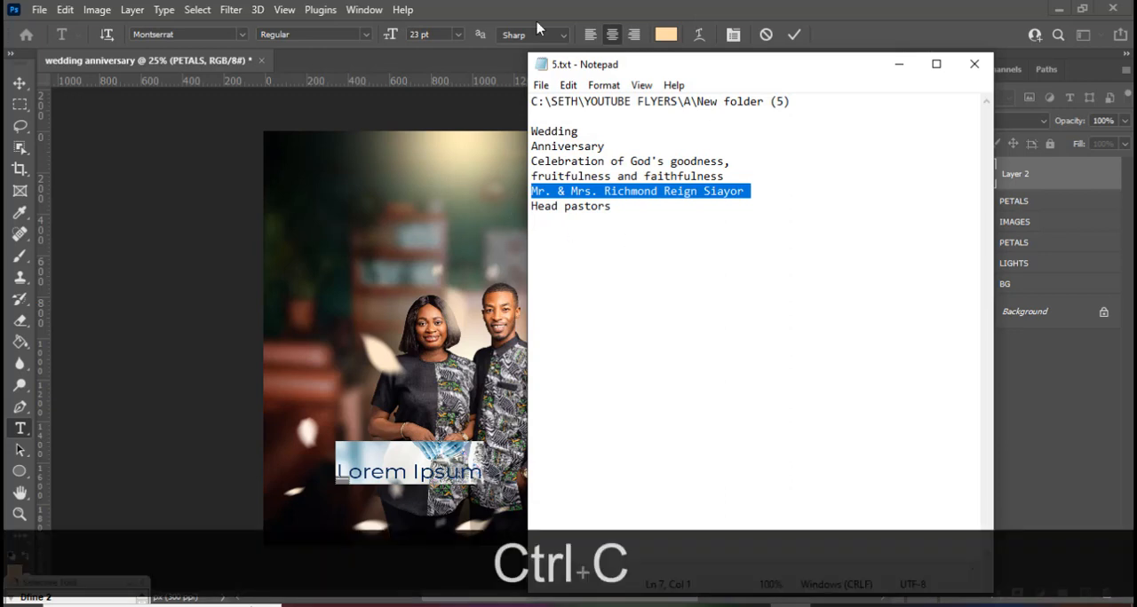
{"action": "left_click", "coordinate": [528, 5]}
{"action": "key", "text": "ctrl+v"}
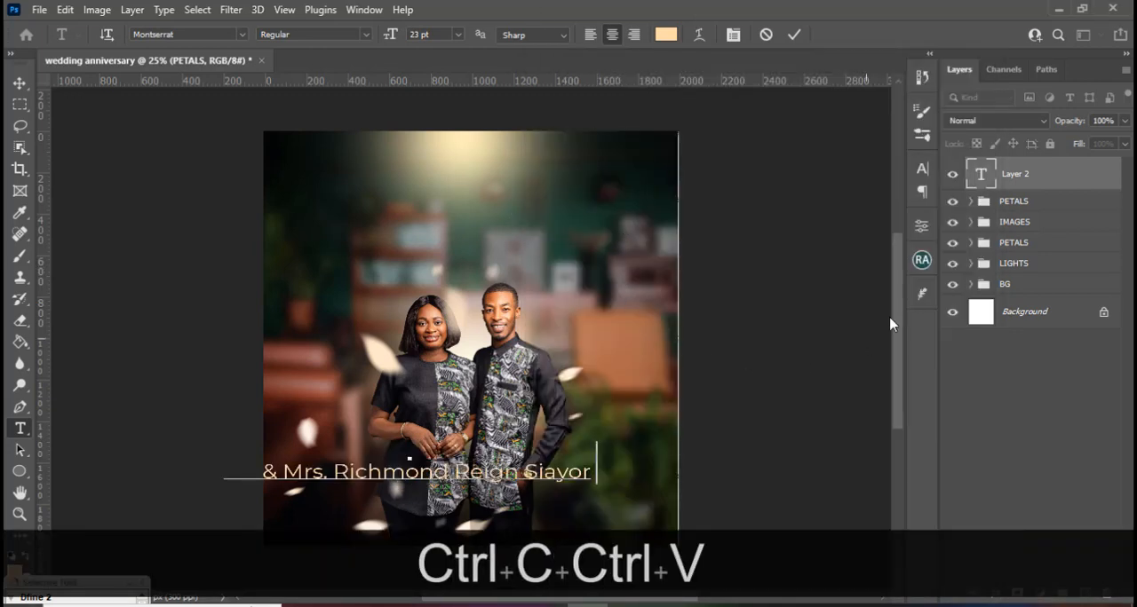
Set the couple's name text to 22 pt and shift it right so the whole line sits on the canvas.
{"action": "left_click", "coordinate": [921, 170]}
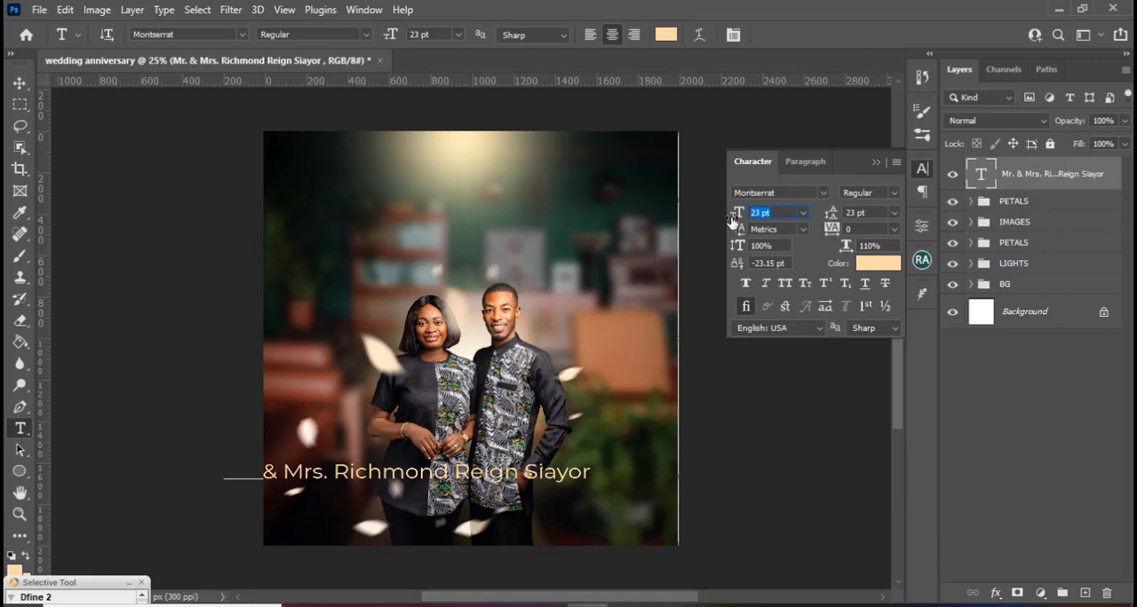
{"action": "type", "text": "22"}
{"action": "key", "text": "Return"}
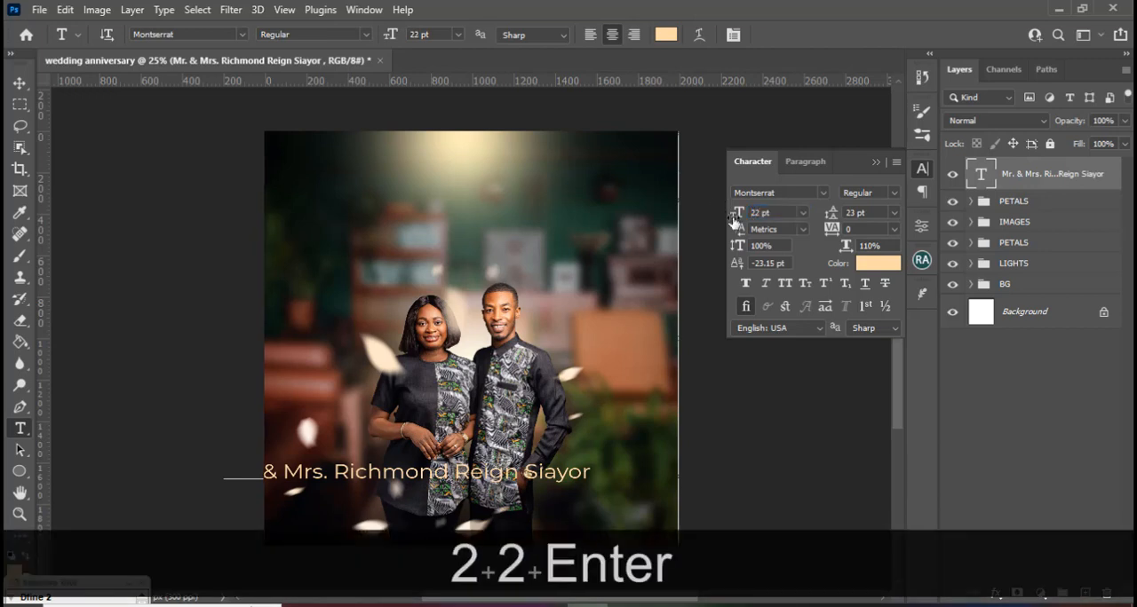
{"action": "left_click", "coordinate": [20, 83]}
{"action": "left_click_drag", "start_coordinate": [401, 455], "coordinate": [437, 459]}
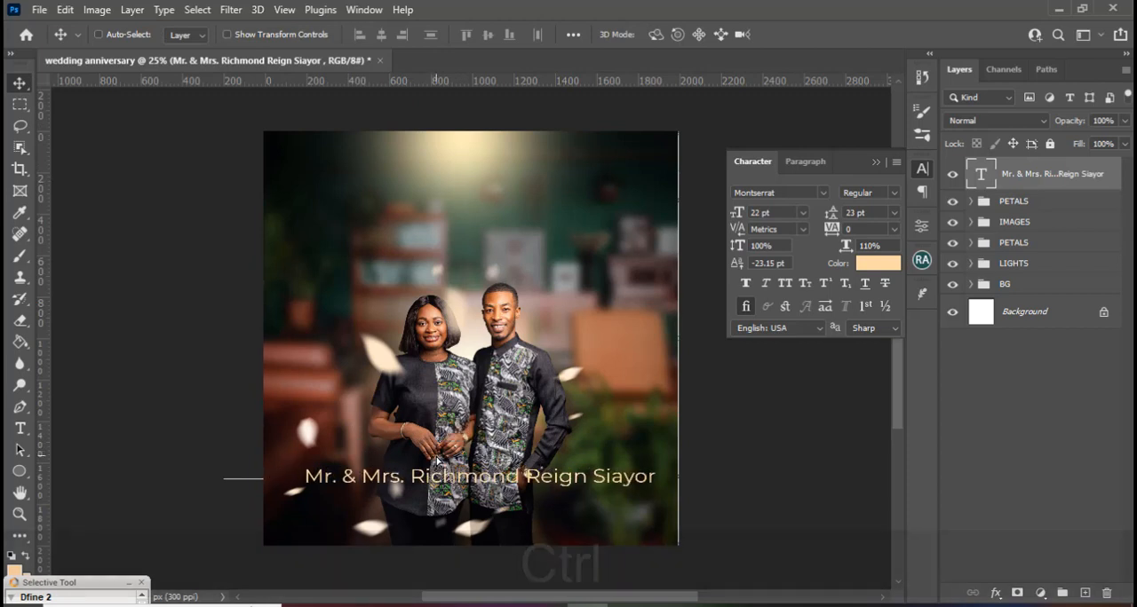
Scale the couple's name text down to about 13.04 pt, show the guides, and move the line slightly left and up.
{"action": "key", "text": "ctrl+t"}
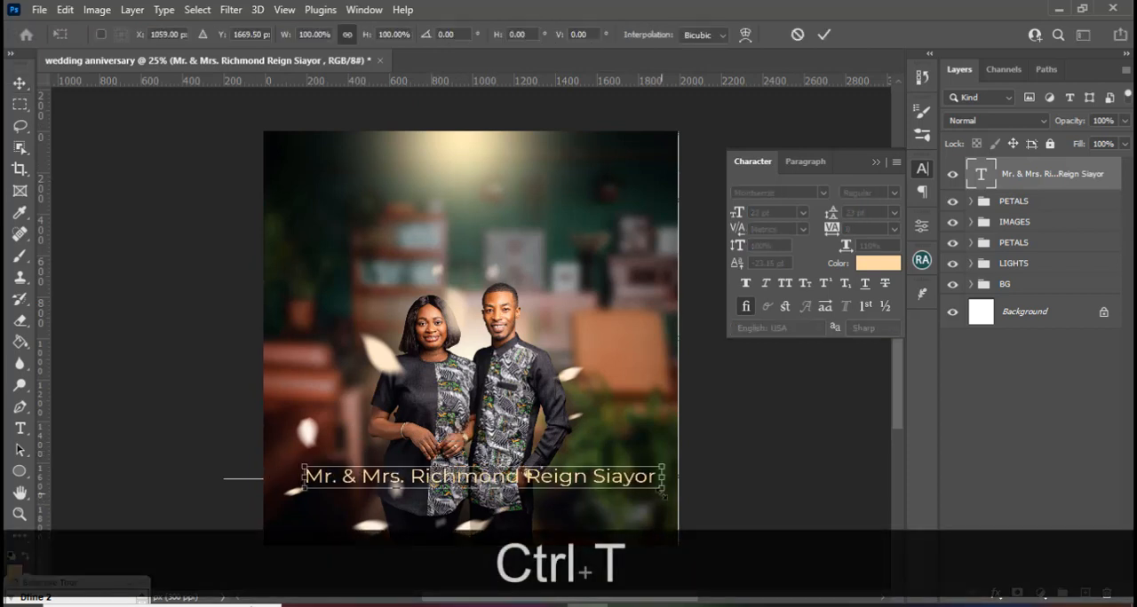
{"action": "left_click_drag", "start_coordinate": [662, 493], "coordinate": [586, 462]}
{"action": "key", "text": "Return"}
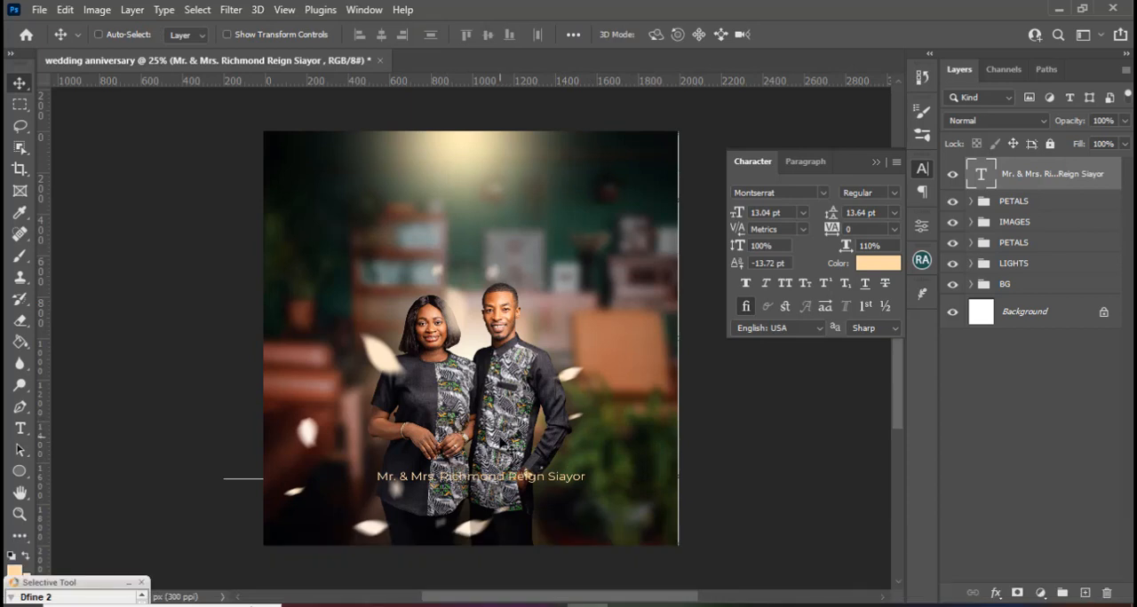
{"action": "key", "text": "ctrl+h"}
{"action": "left_click_drag", "start_coordinate": [509, 483], "coordinate": [477, 469]}
Set the couple's name text to the Montserrat Medium style and colour it black.
{"action": "left_click", "coordinate": [804, 165]}
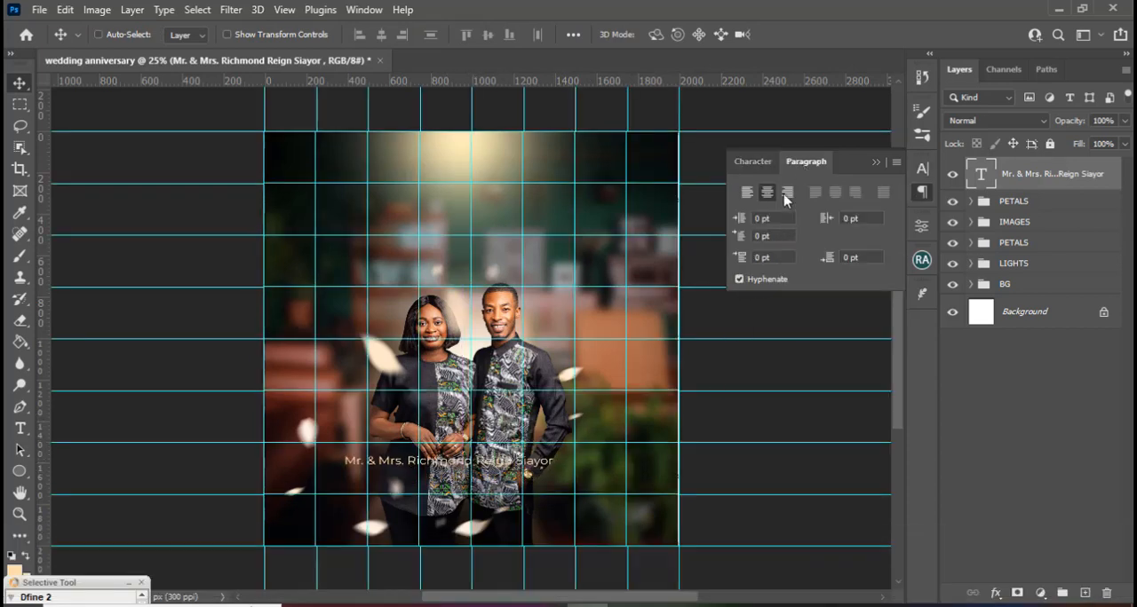
{"action": "left_click", "coordinate": [752, 161]}
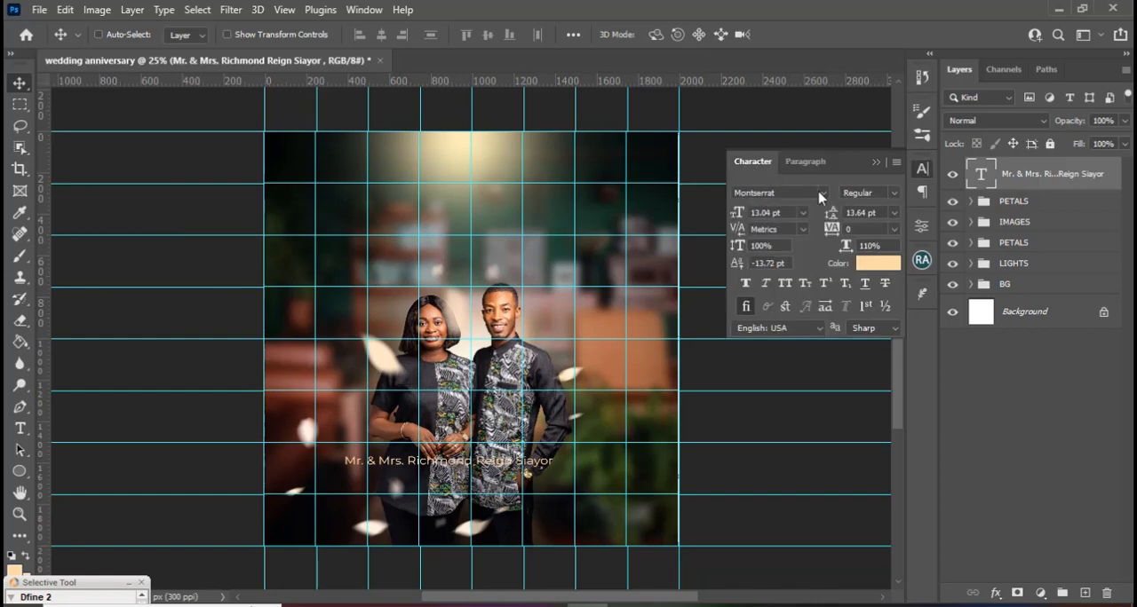
{"action": "left_click", "coordinate": [892, 194]}
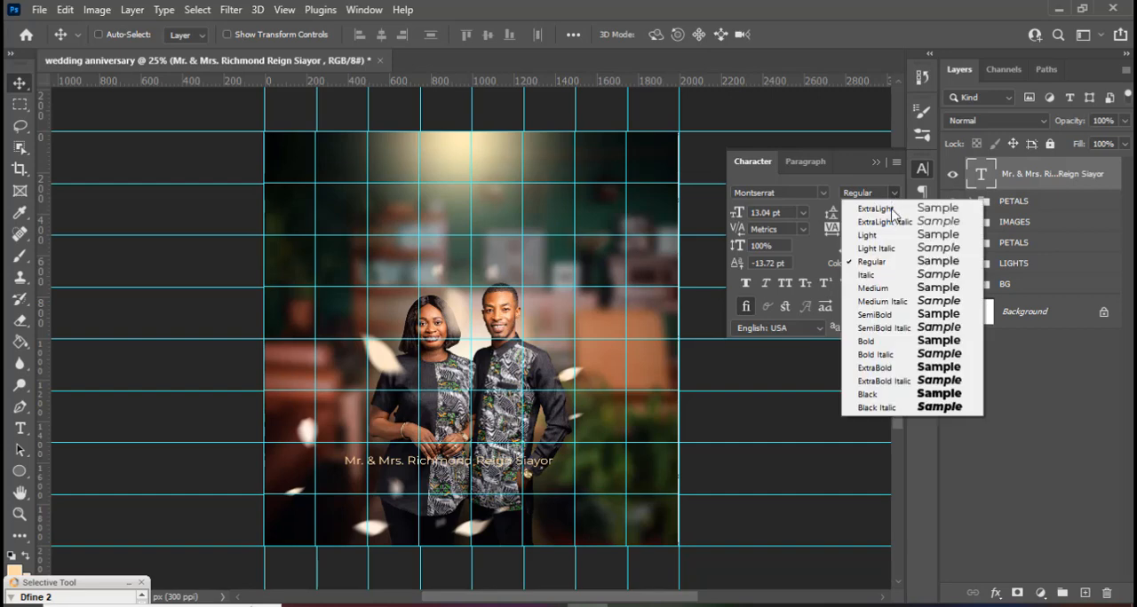
{"action": "left_click", "coordinate": [874, 289]}
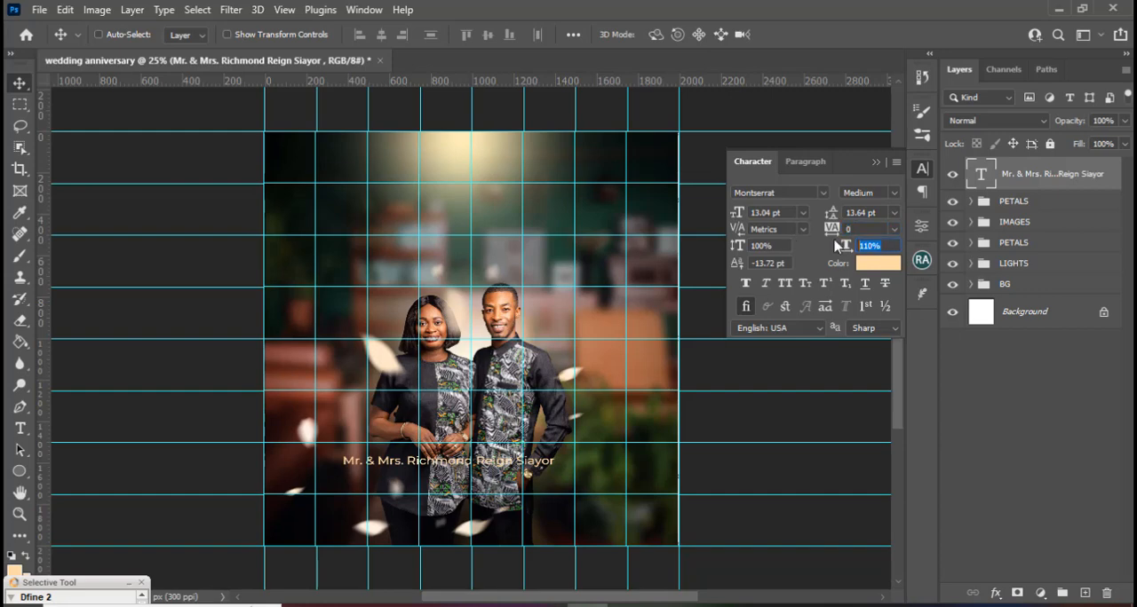
{"action": "left_click", "coordinate": [879, 268]}
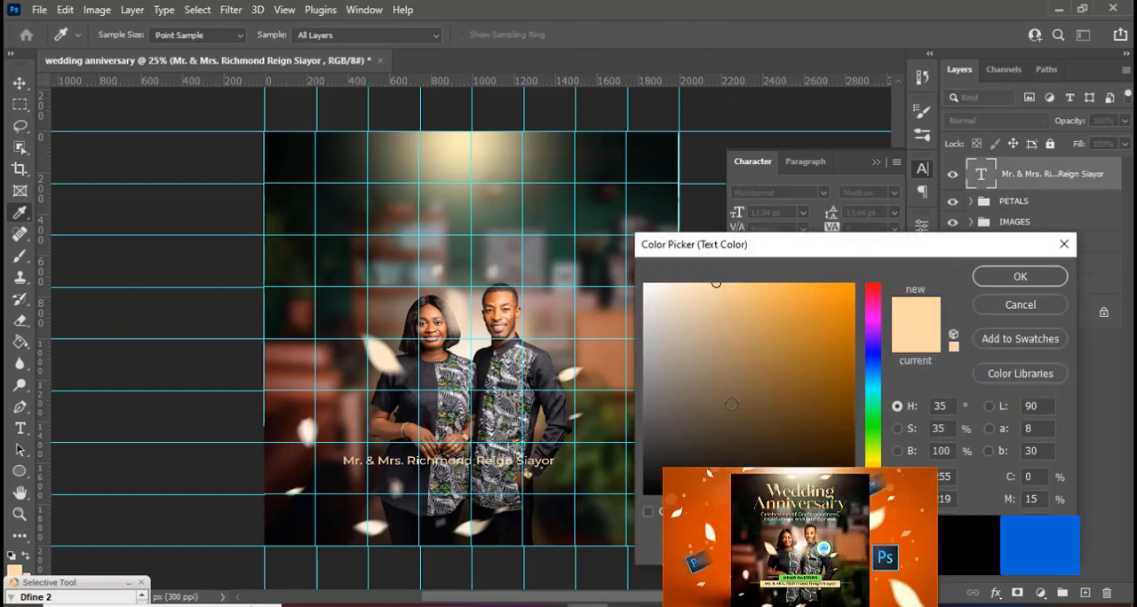
{"action": "left_click", "coordinate": [1020, 276]}
Draw a rectangle shape with a light peach fill and no stroke around the name text, slightly larger than the line.
{"action": "key", "text": "ctrl+equal"}
{"action": "key", "text": "ctrl+equal"}
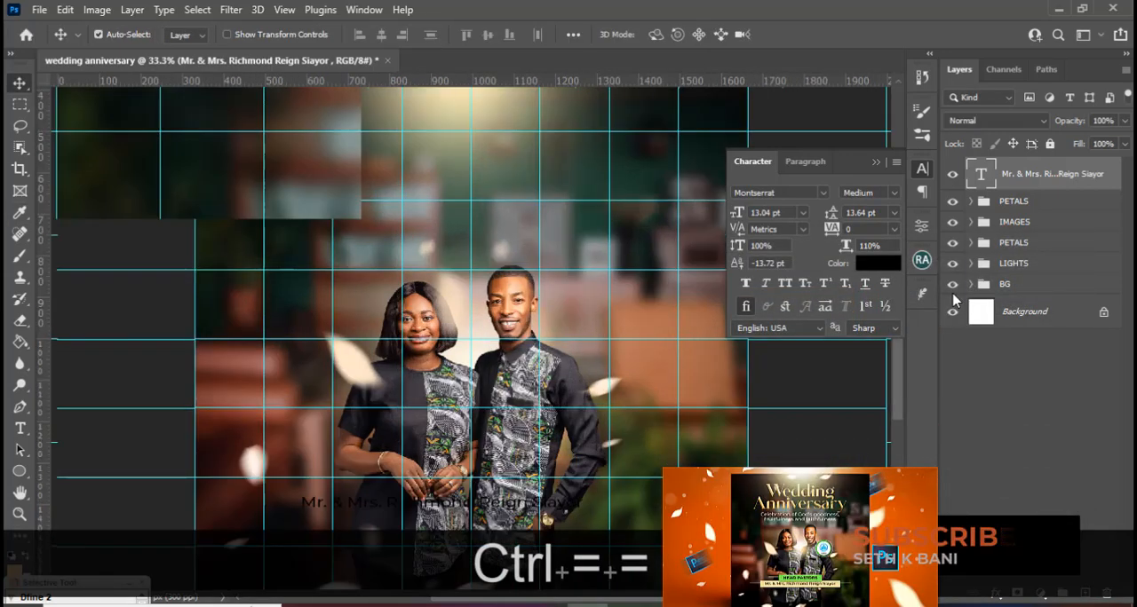
{"action": "scroll", "coordinate": [366, 345], "scroll_direction": "down", "scroll_amount": 5}
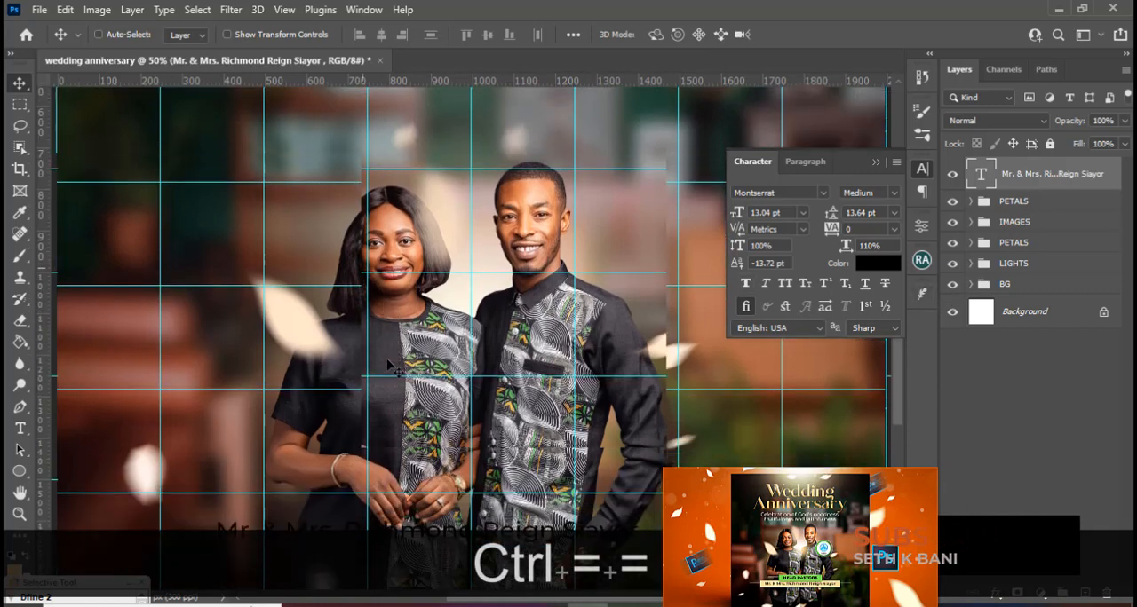
{"action": "scroll", "coordinate": [388, 362], "scroll_direction": "down", "scroll_amount": 3}
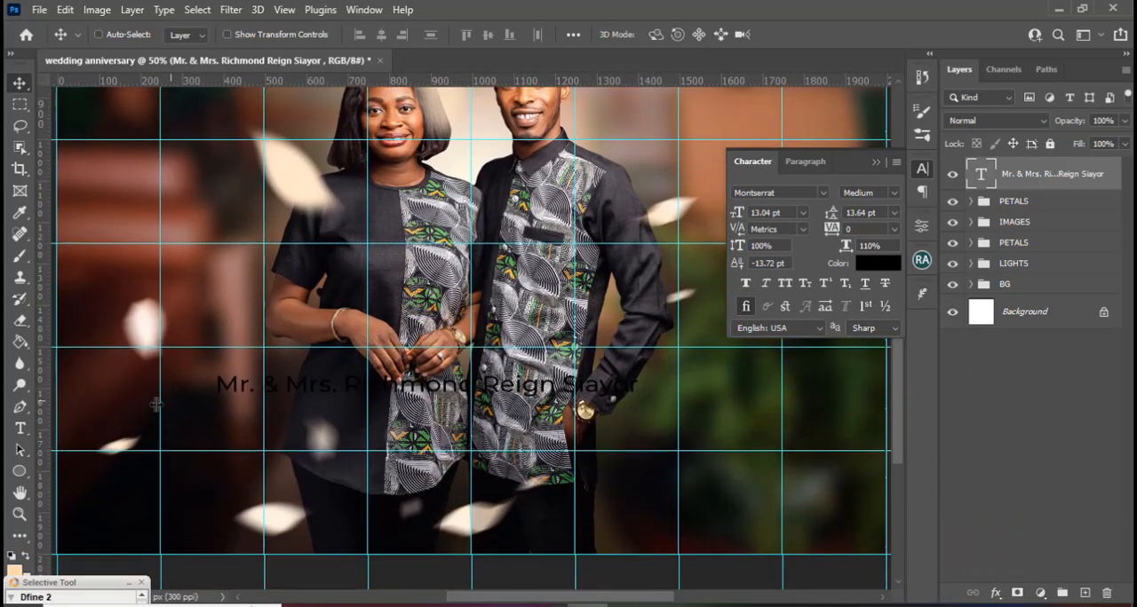
{"action": "left_click", "coordinate": [19, 471]}
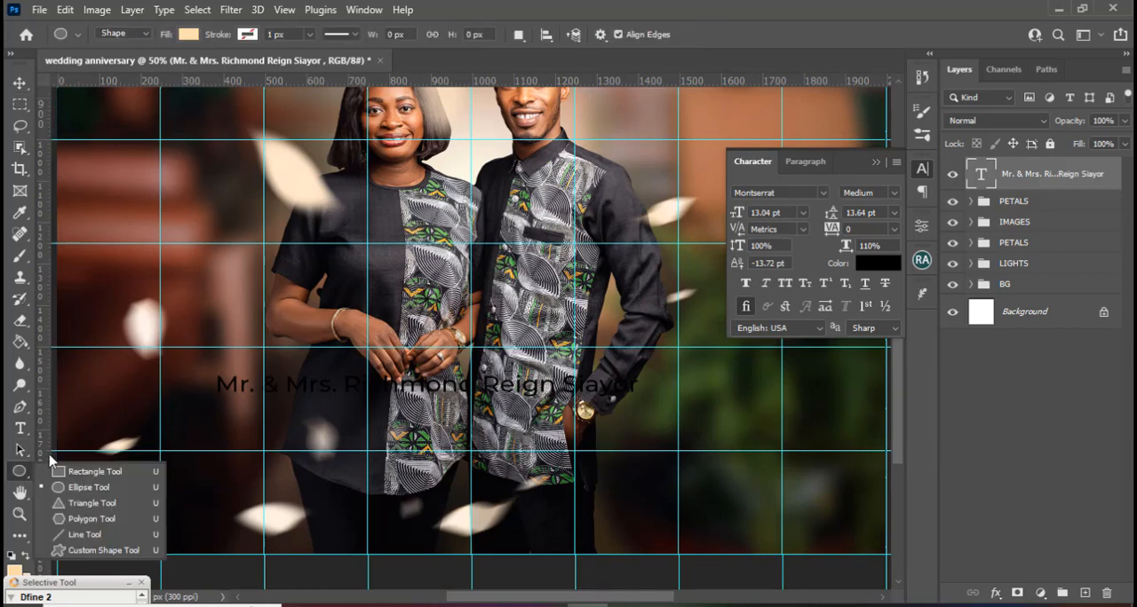
{"action": "left_click", "coordinate": [78, 490]}
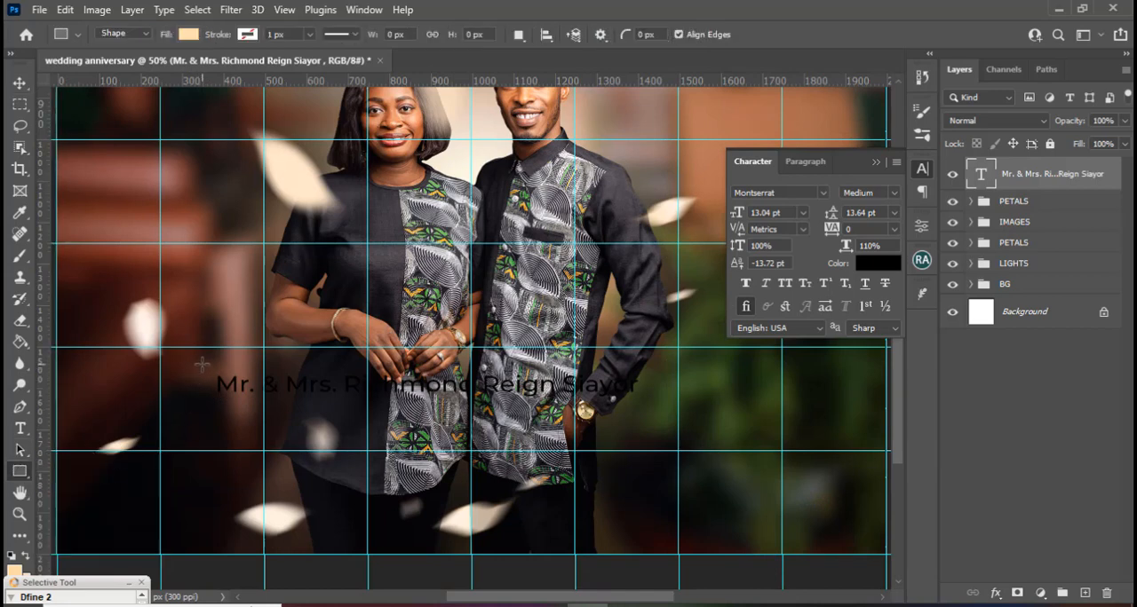
{"action": "left_click_drag", "start_coordinate": [202, 364], "coordinate": [673, 402]}
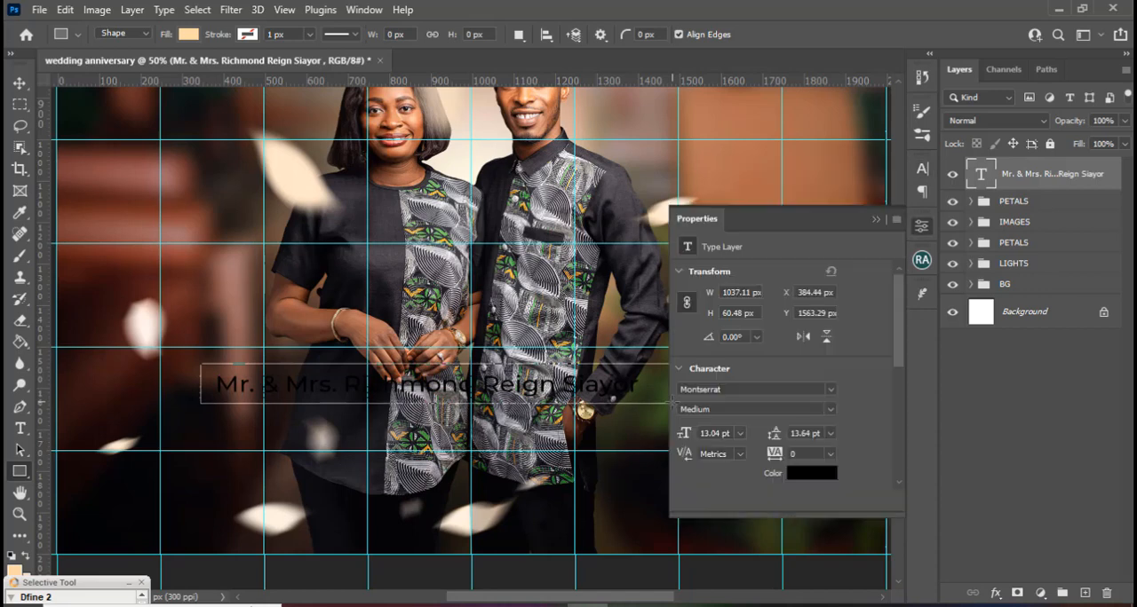
Move the peach rectangle beneath the couple's name text in the layer order.
{"action": "left_click", "coordinate": [877, 221]}
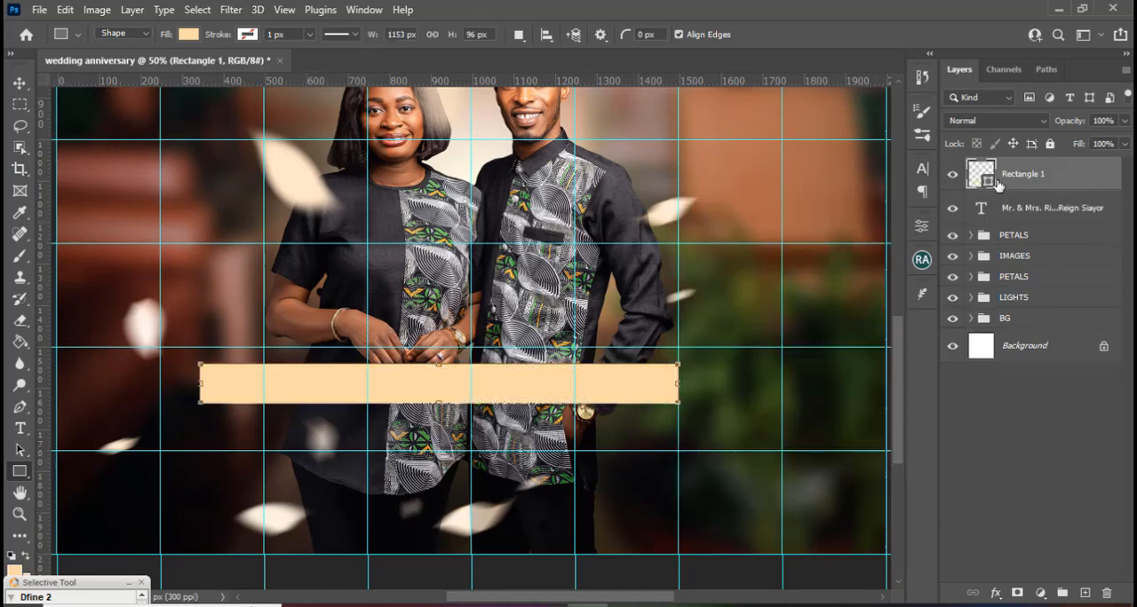
{"action": "left_click_drag", "start_coordinate": [1002, 182], "coordinate": [1000, 218]}
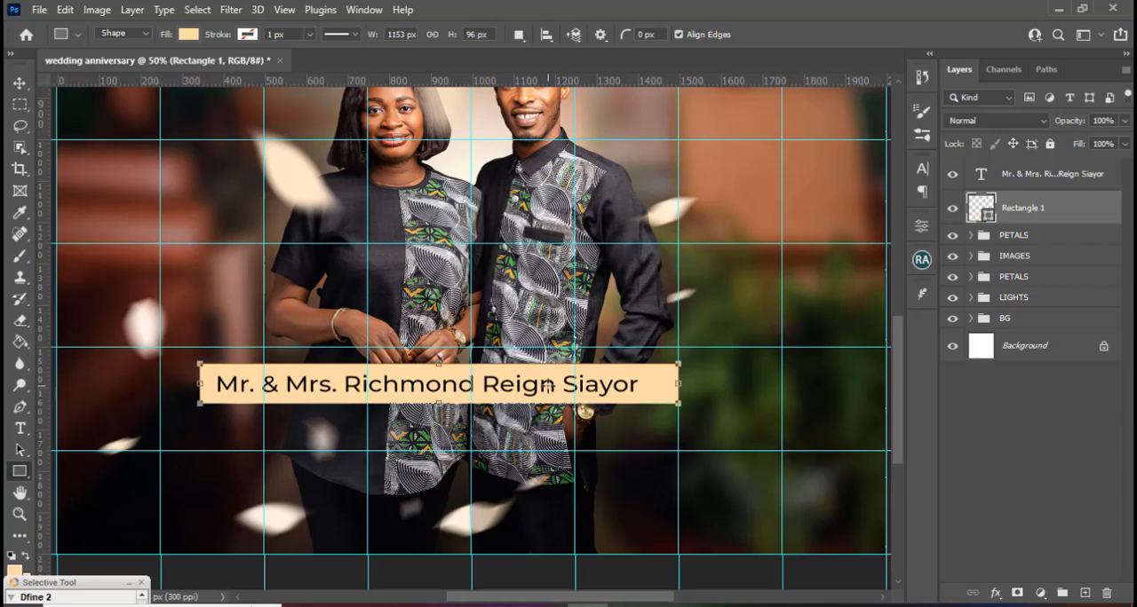
{"action": "key", "text": "ctrl"}
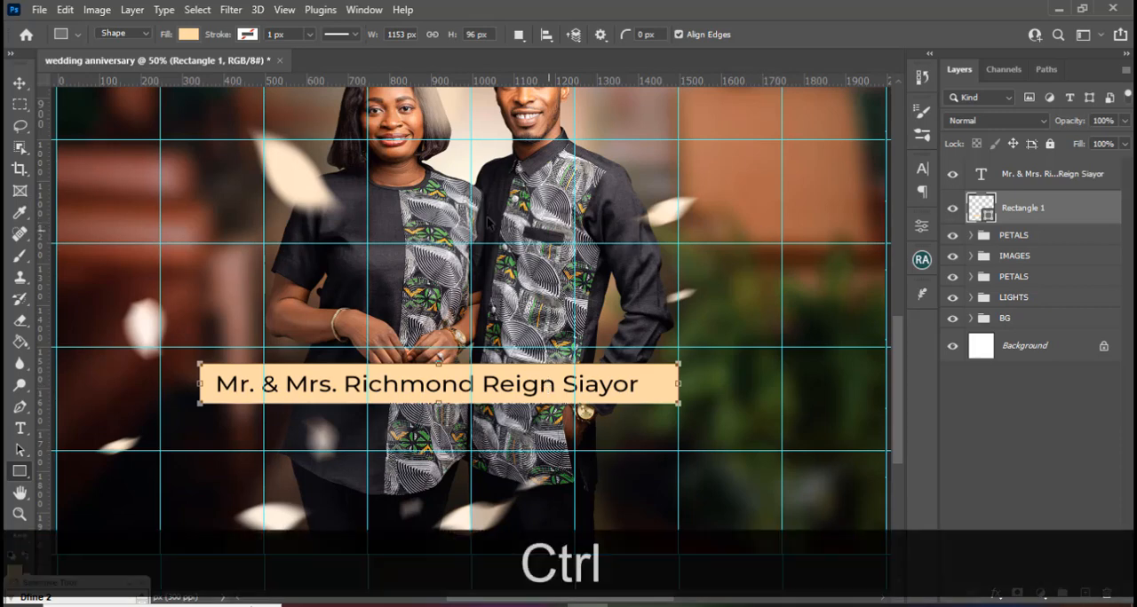
{"action": "key", "text": "ctrl+Return"}
Centre the couple's name text horizontally and vertically on the peach rectangle, using the rectangle's outline as a temporary selection.
{"action": "key", "text": "ctrl"}
{"action": "left_click", "coordinate": [981, 211], "text": "ctrl"}
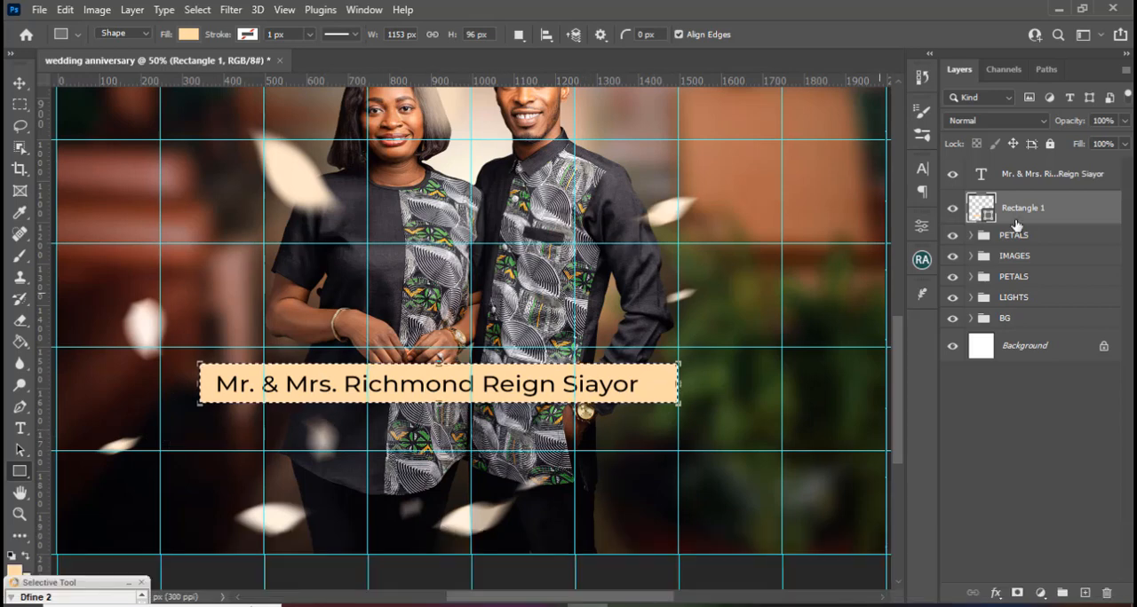
{"action": "left_click", "coordinate": [1027, 175]}
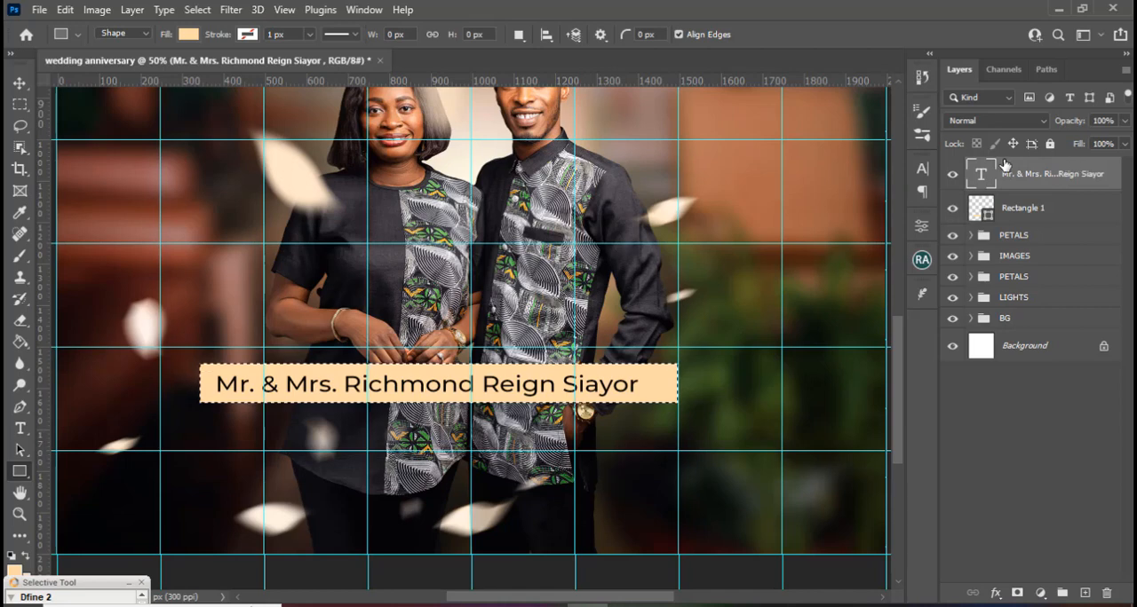
{"action": "left_click", "coordinate": [19, 86]}
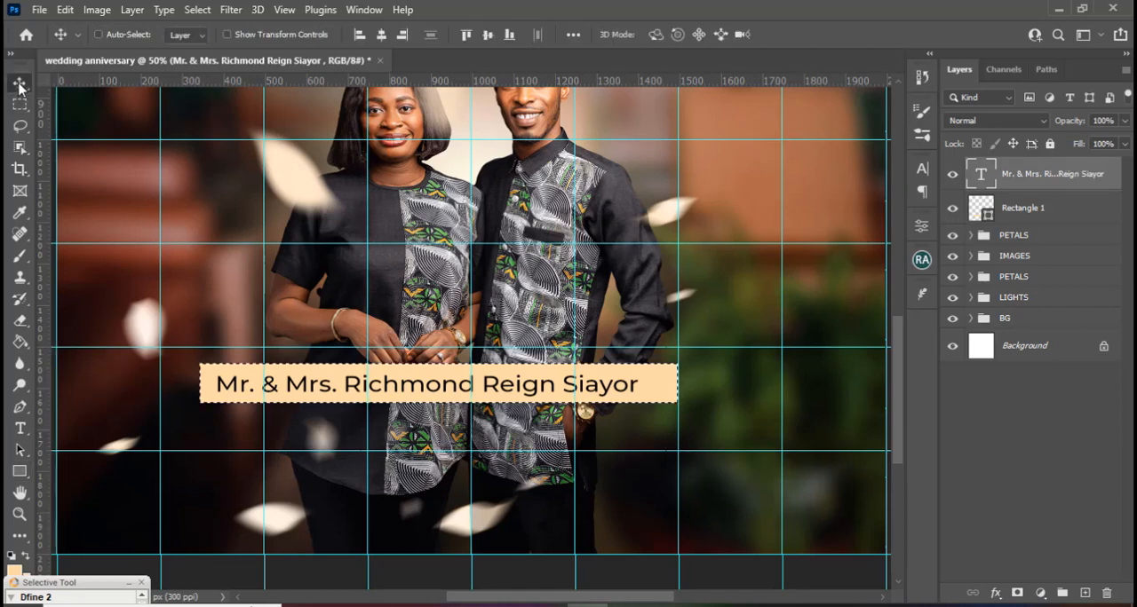
{"action": "left_click", "coordinate": [382, 36]}
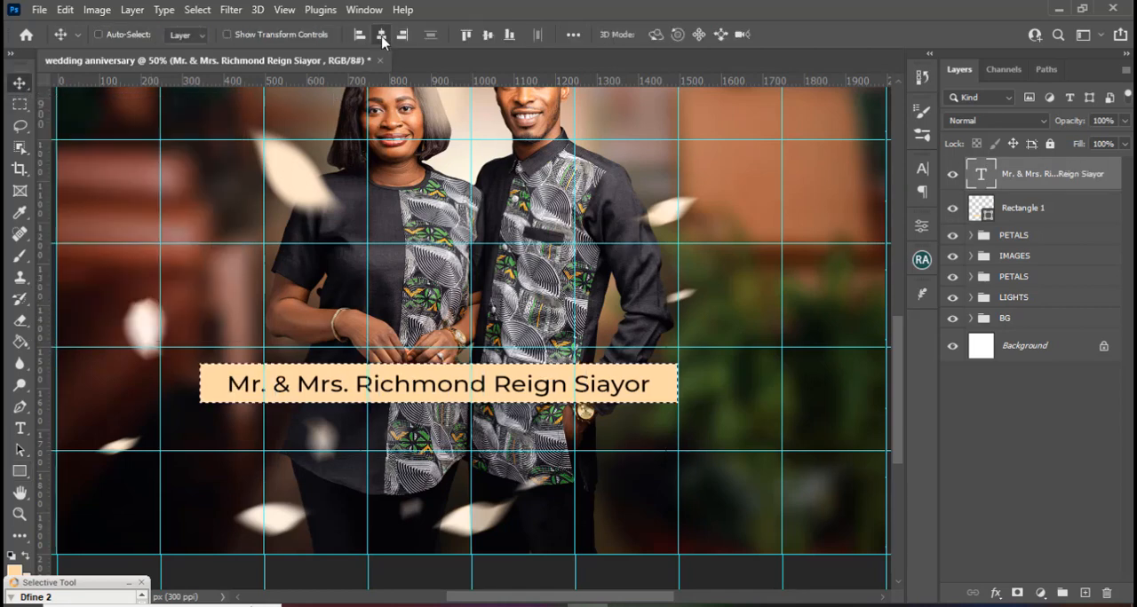
{"action": "left_click", "coordinate": [488, 36]}
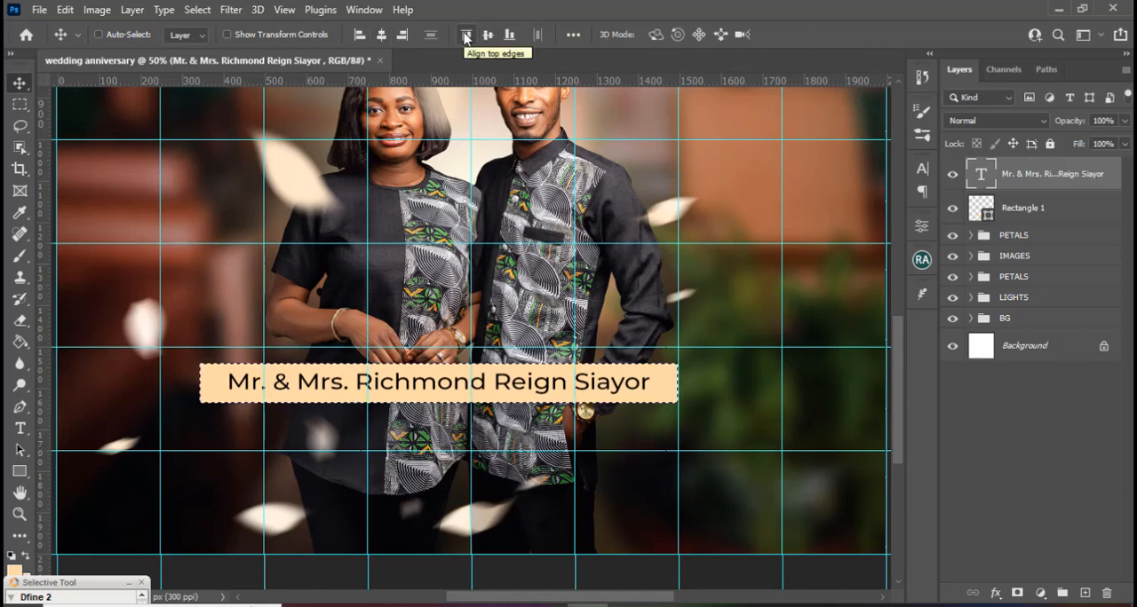
{"action": "key", "text": "ctrl+d"}
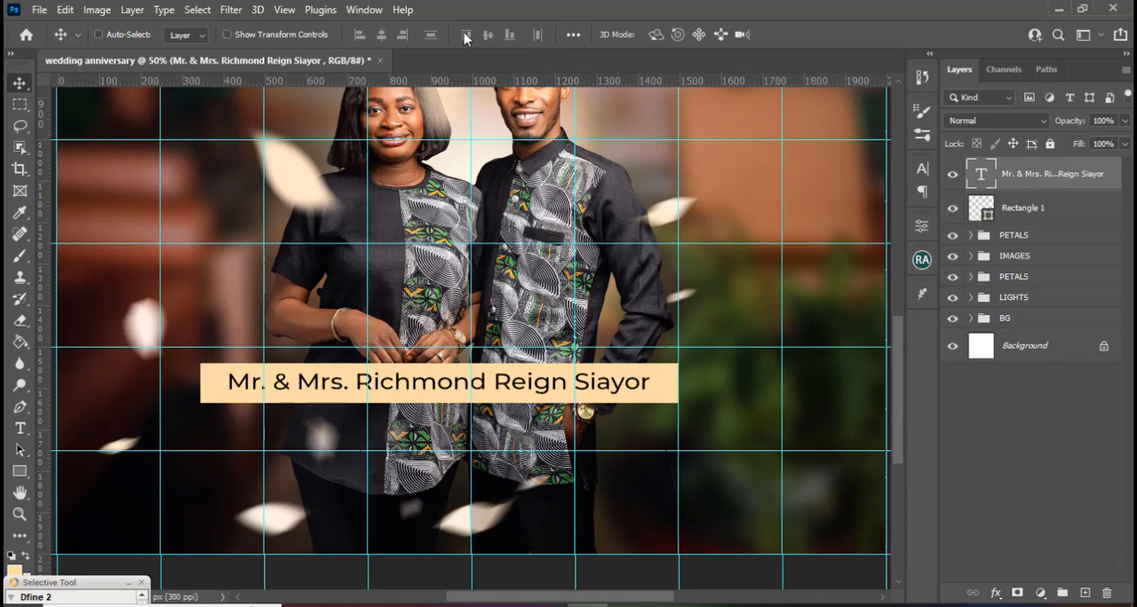
Group the couple's name text with its peach rectangle and name the group MR MRS.
{"action": "key", "text": "v"}
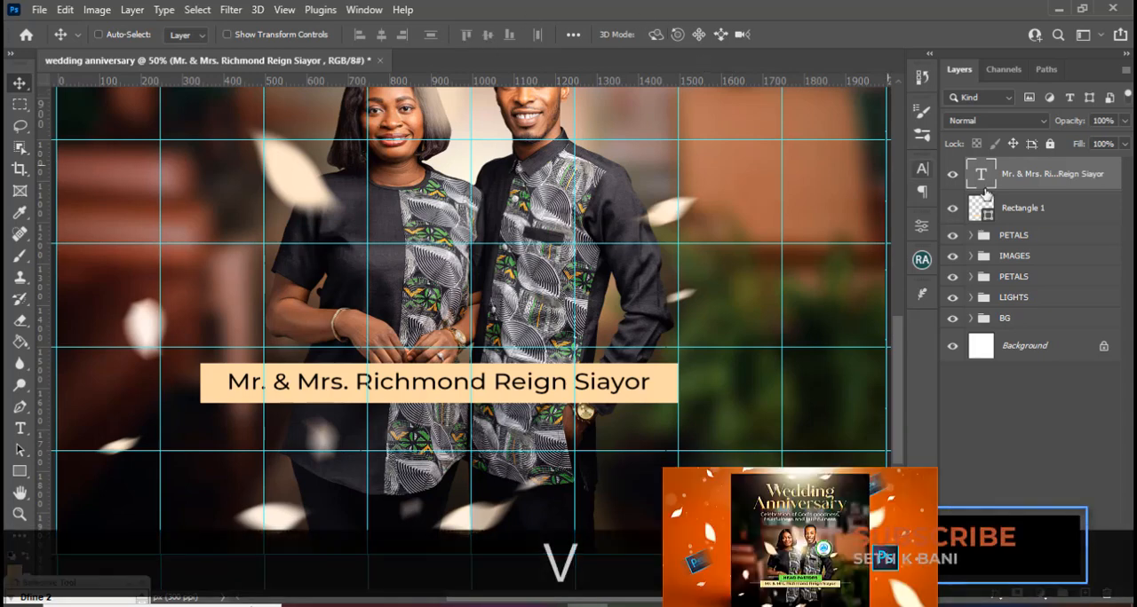
{"action": "key", "text": "ctrl"}
{"action": "left_click", "coordinate": [1021, 208], "text": "ctrl"}
{"action": "key", "text": "ctrl+g"}
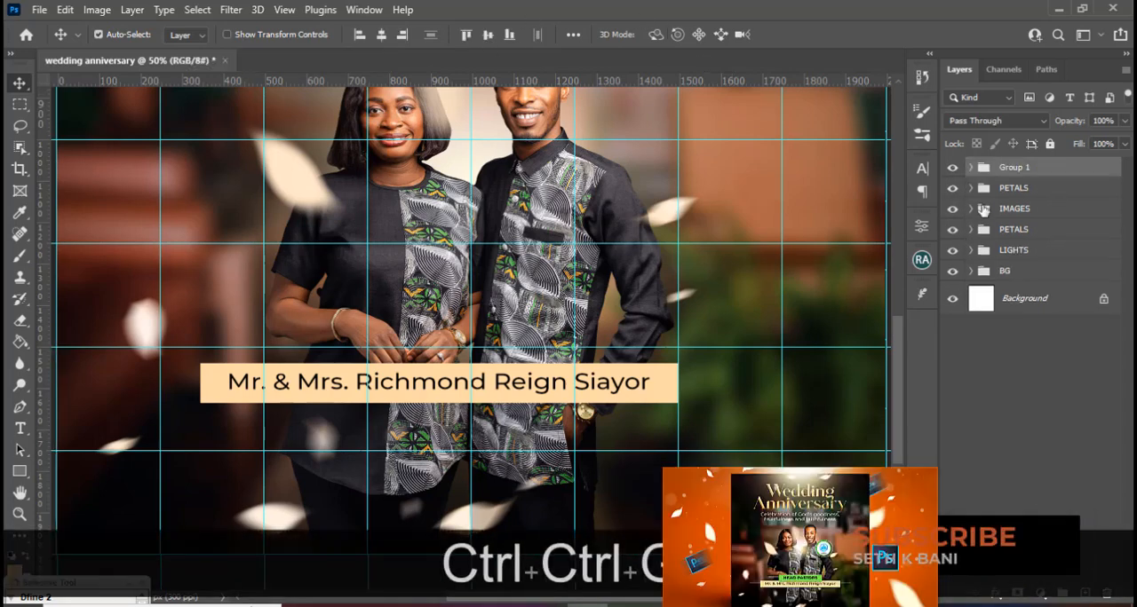
{"action": "double_click", "coordinate": [1015, 167]}
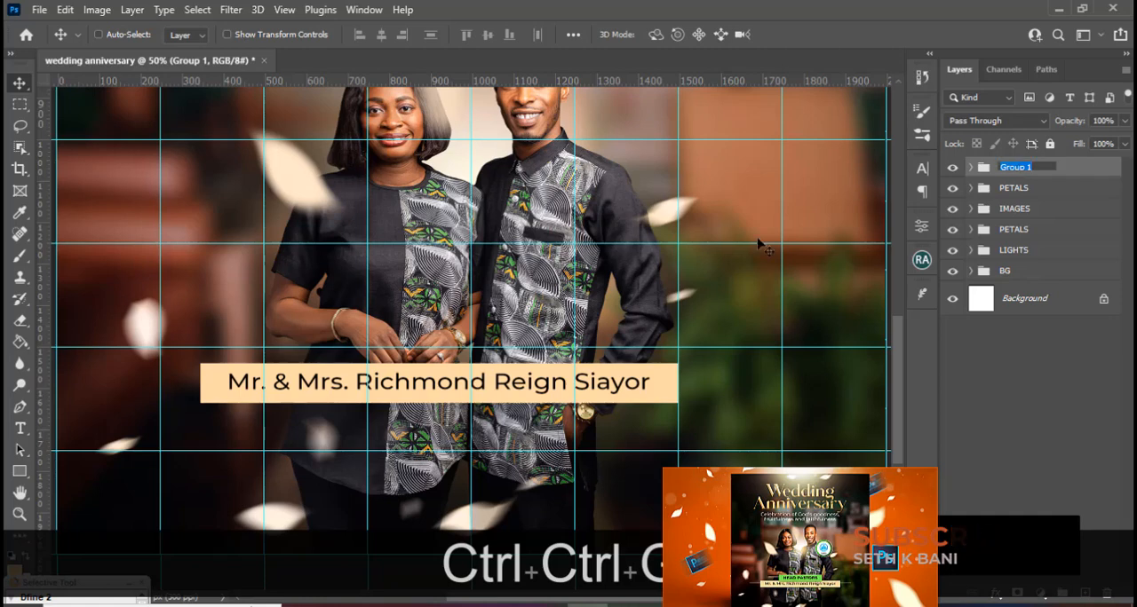
{"action": "type", "text": "MR MRS"}
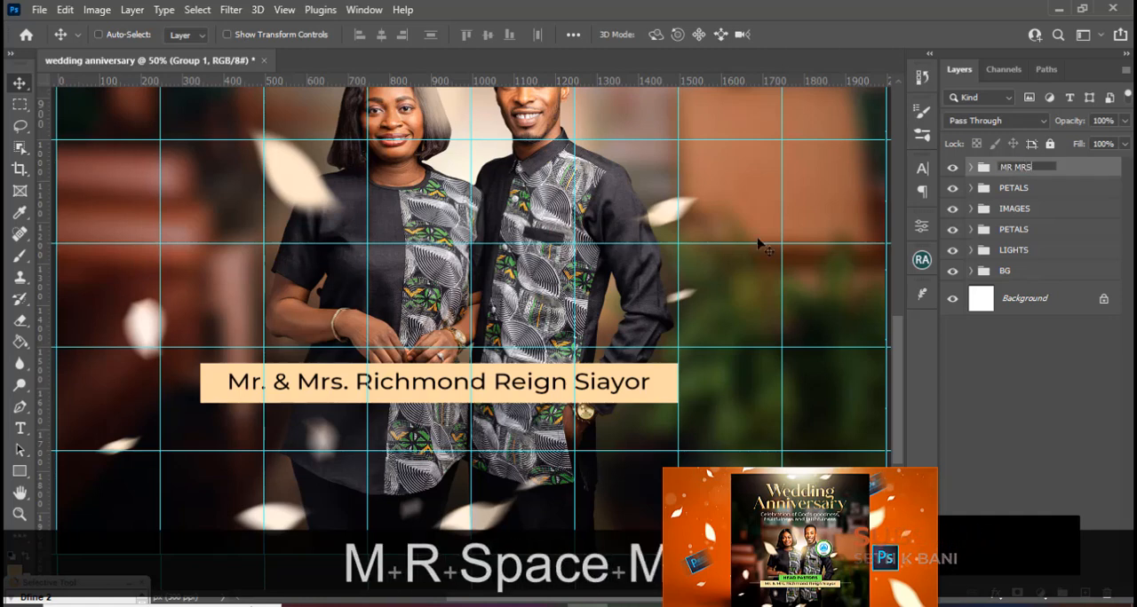
{"action": "key", "text": "Return"}
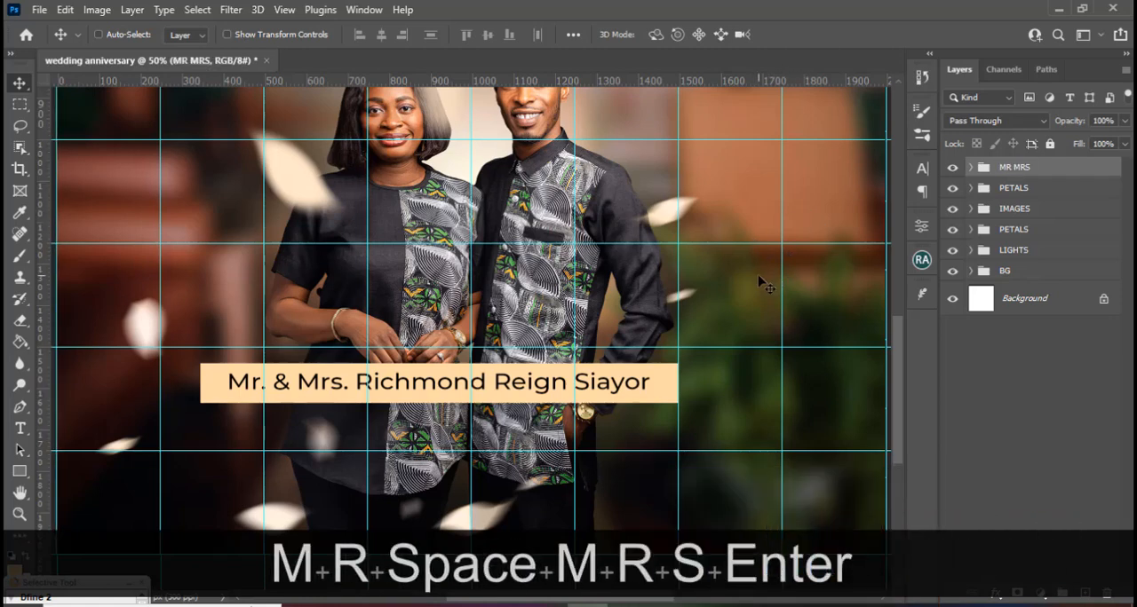
Duplicate the MR MRS group and move the copy straight up so it sits directly above the original bar.
{"action": "key", "text": "ctrl+j"}
{"action": "key", "text": "v"}
{"action": "scroll", "coordinate": [441, 389], "scroll_direction": "up", "scroll_amount": 1}
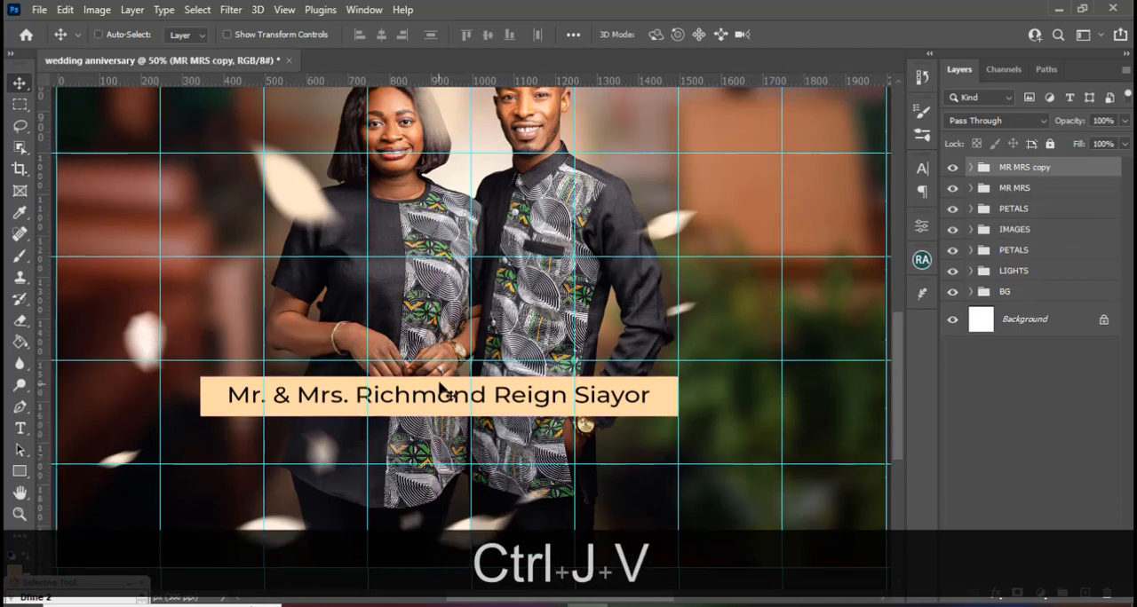
{"action": "left_click_drag", "start_coordinate": [508, 408], "coordinate": [505, 358]}
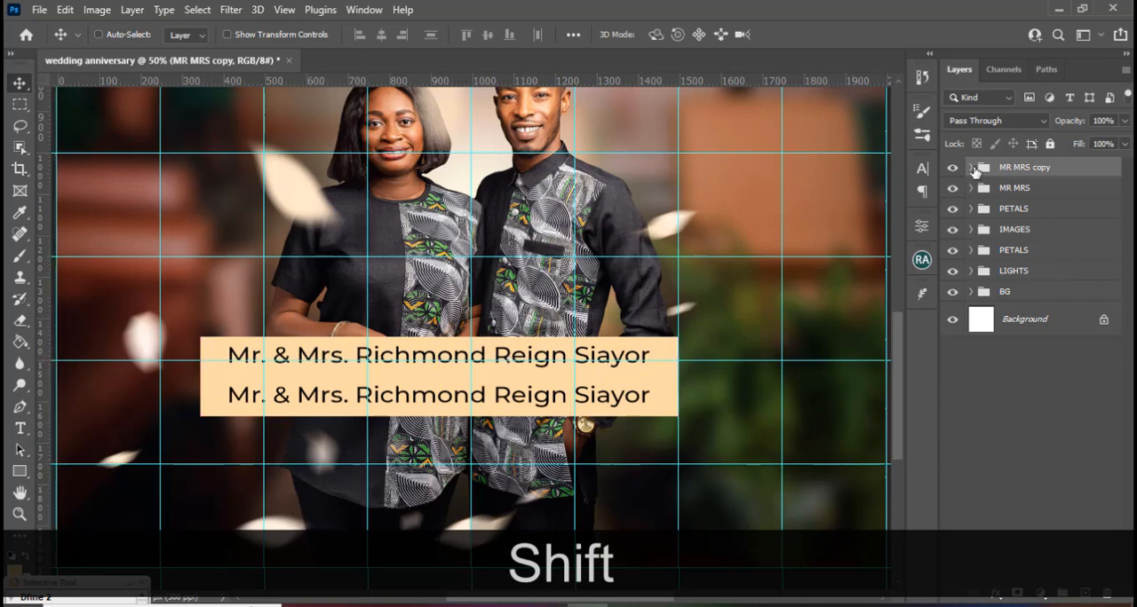
Copy "Head pastors" from 5.txt in Notepad, return to Photoshop and replace the text in the duplicated group with it.
{"action": "left_click", "coordinate": [970, 168]}
{"action": "key", "text": "alt+Tab"}
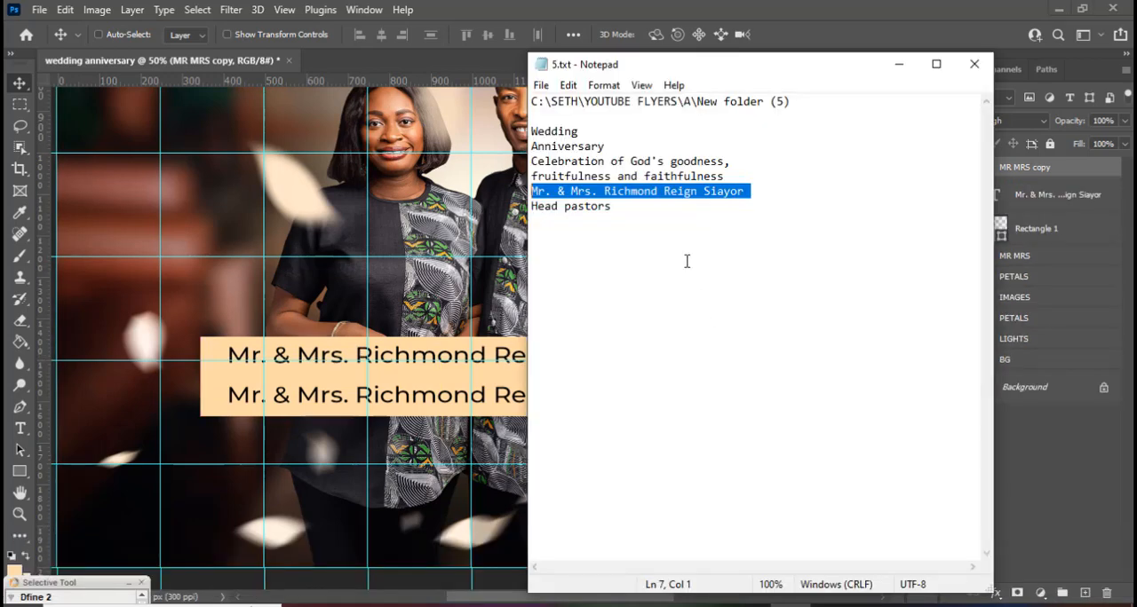
{"action": "left_click_drag", "start_coordinate": [639, 213], "coordinate": [512, 208]}
{"action": "key", "text": "ctrl+c"}
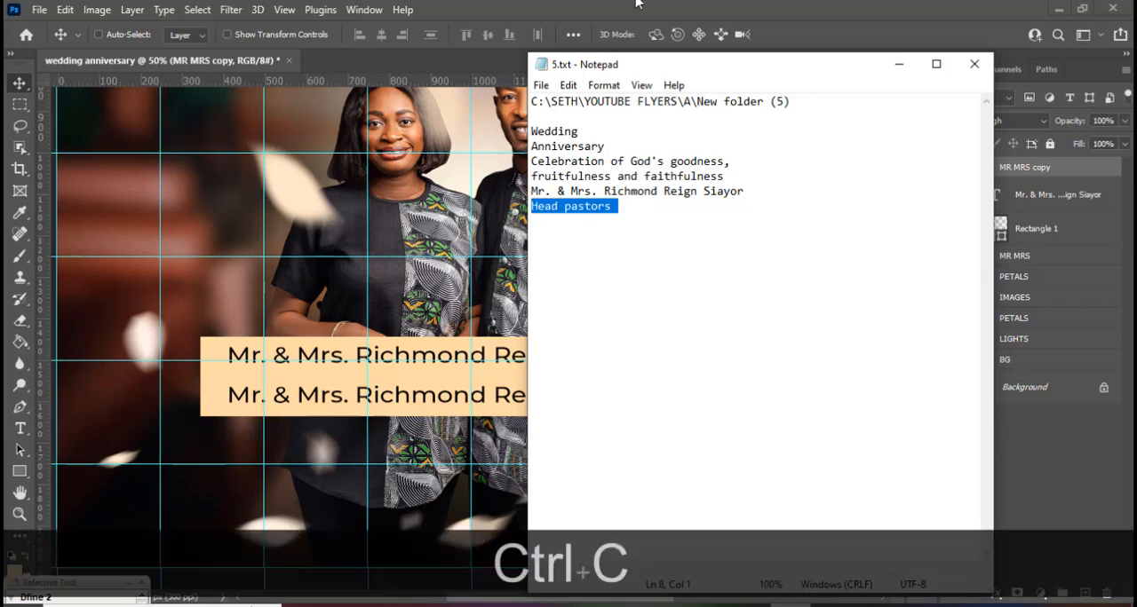
{"action": "key", "text": "alt+Tab"}
{"action": "double_click", "coordinate": [996, 199]}
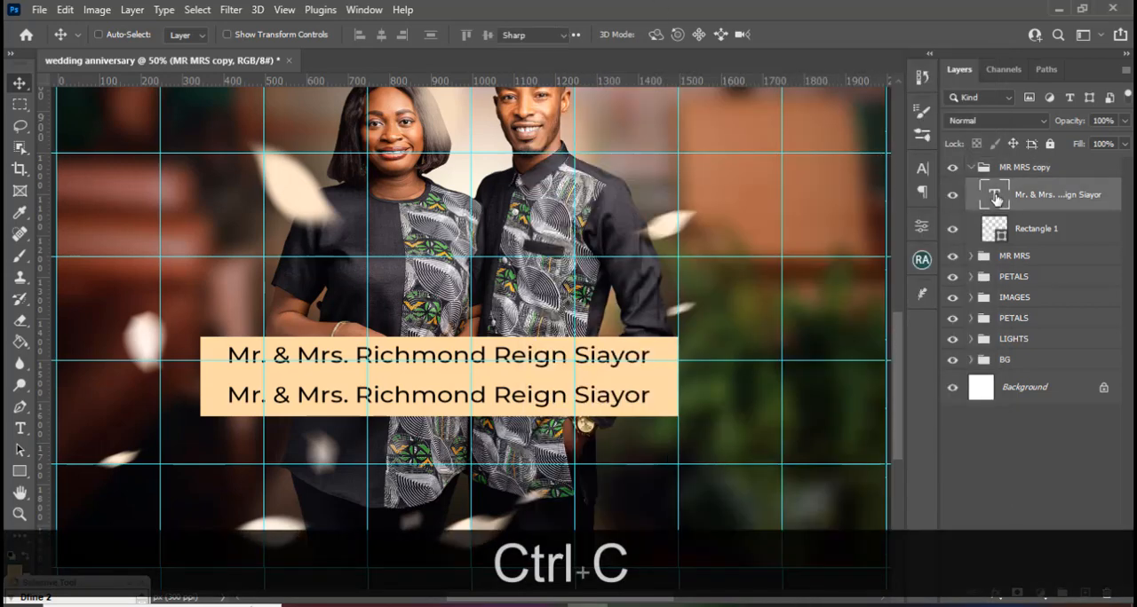
{"action": "key", "text": "ctrl+v"}
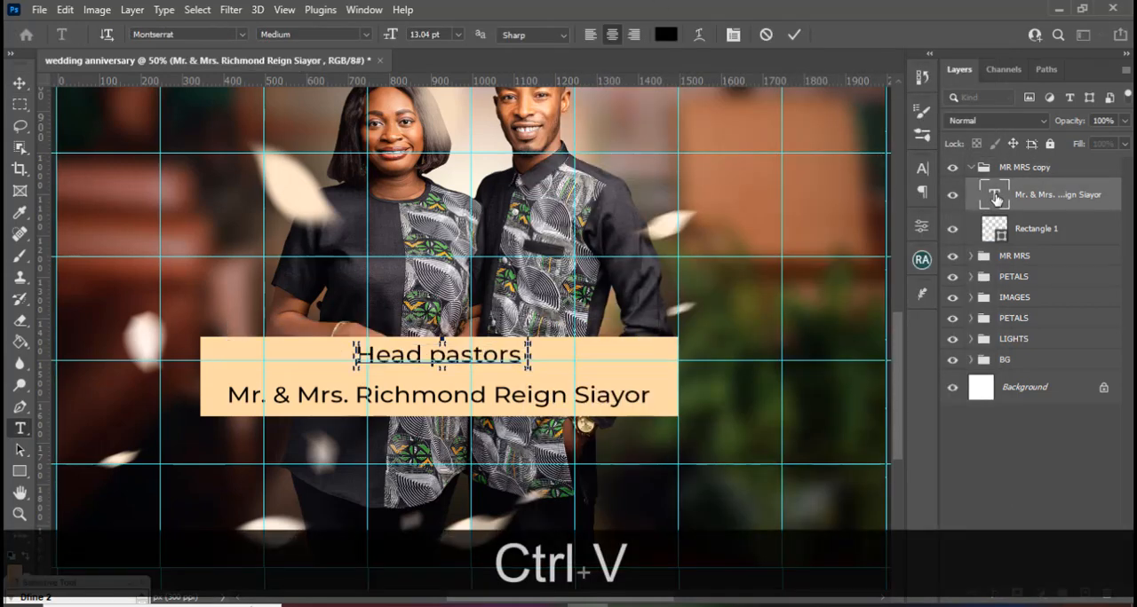
{"action": "left_click", "coordinate": [1033, 248]}
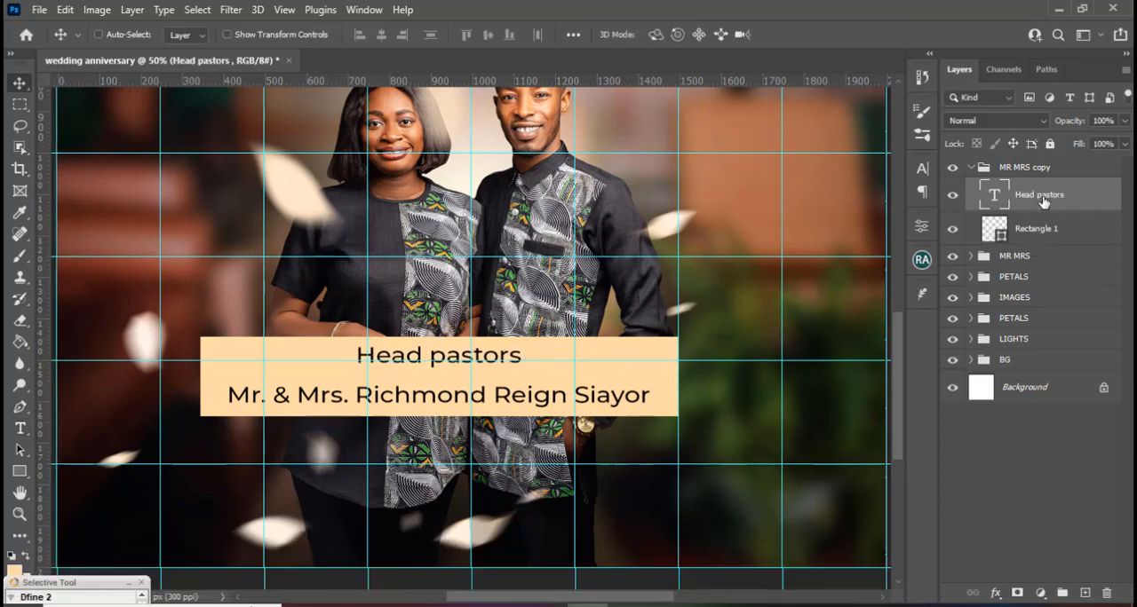
Set the "Head pastors" text to all caps in the Montserrat Bold style.
{"action": "left_click", "coordinate": [921, 169]}
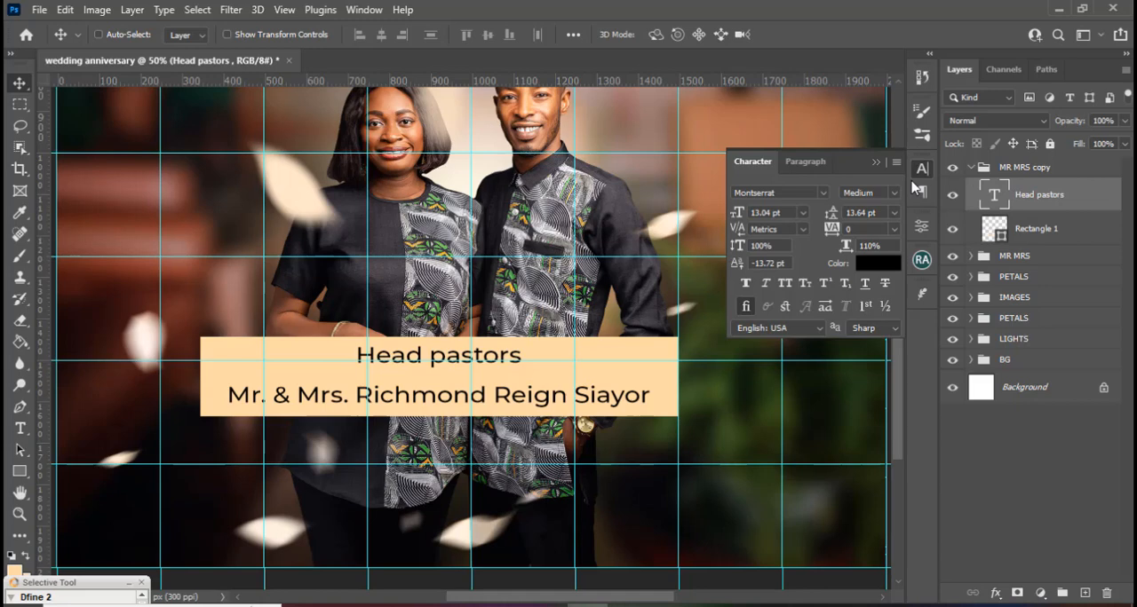
{"action": "left_click", "coordinate": [785, 285]}
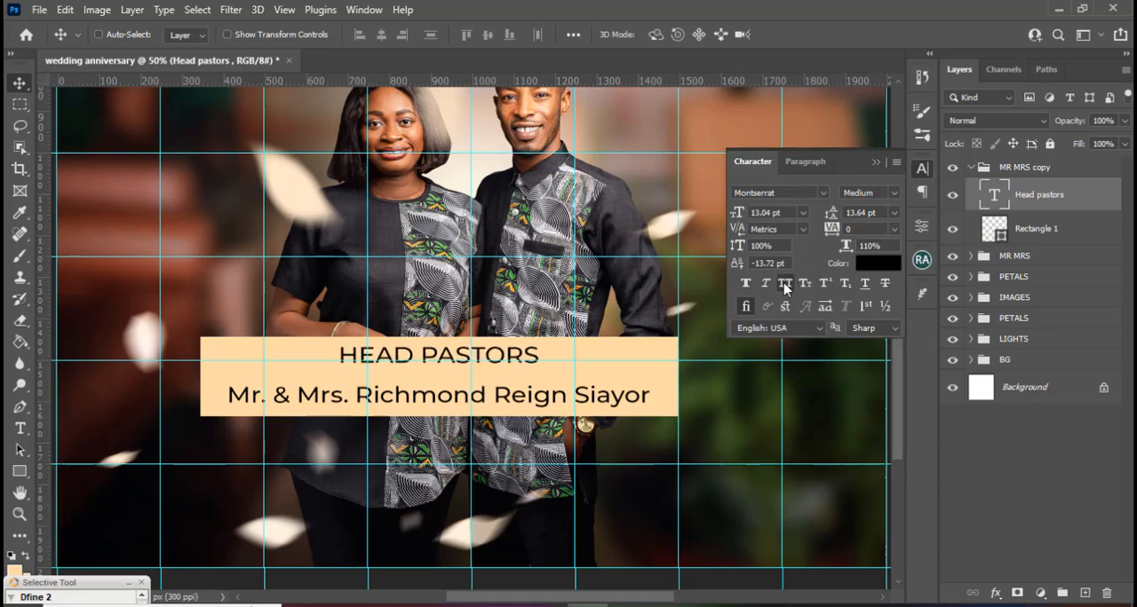
{"action": "left_click", "coordinate": [894, 193]}
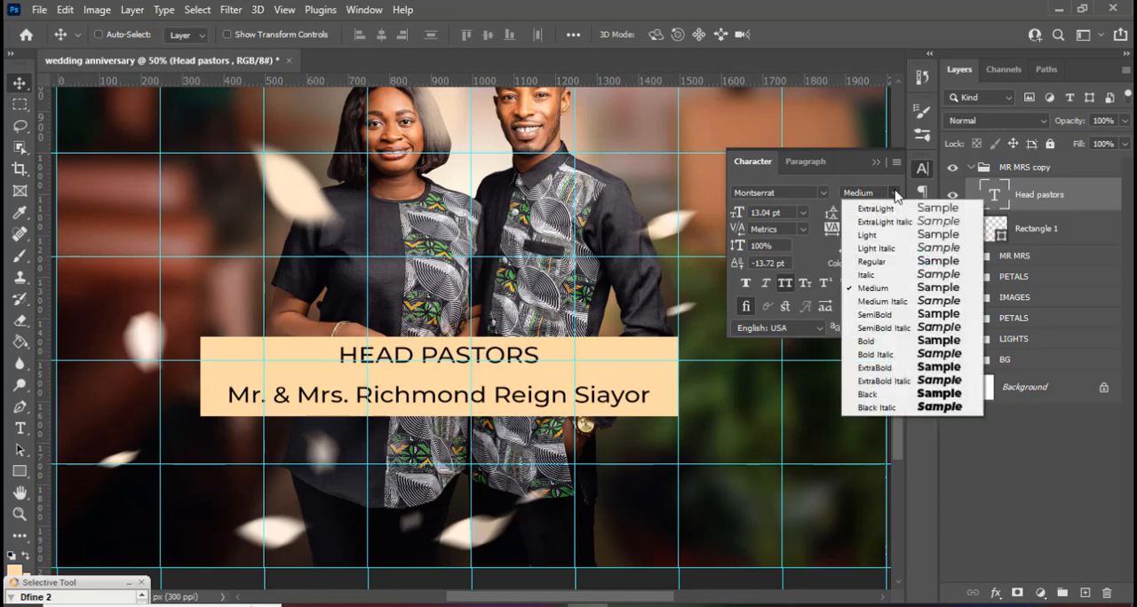
{"action": "left_click", "coordinate": [865, 342]}
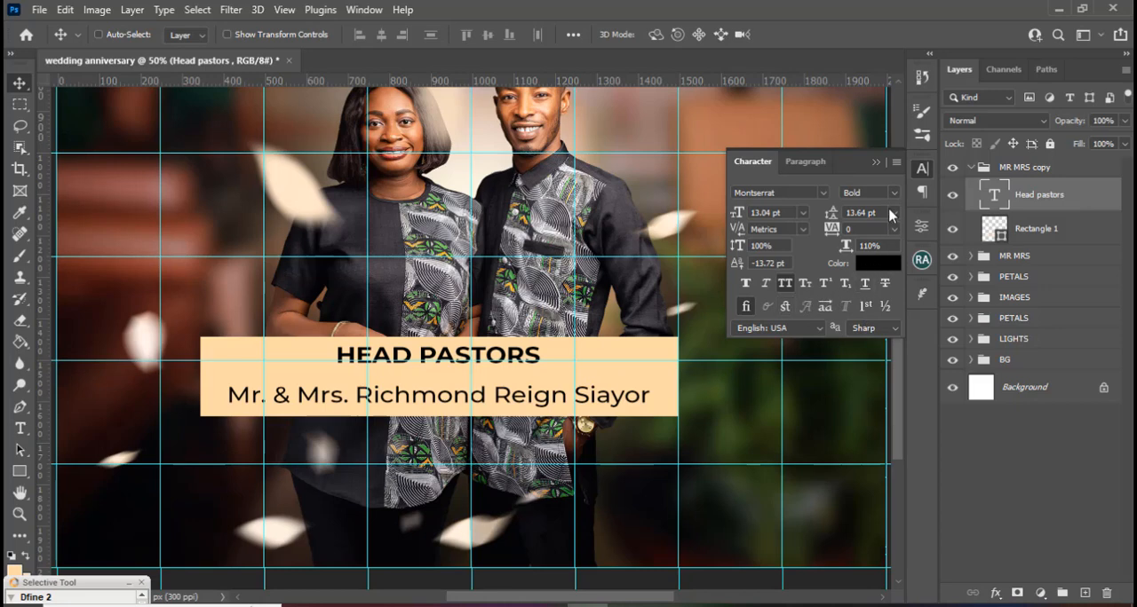
{"action": "left_click", "coordinate": [874, 163]}
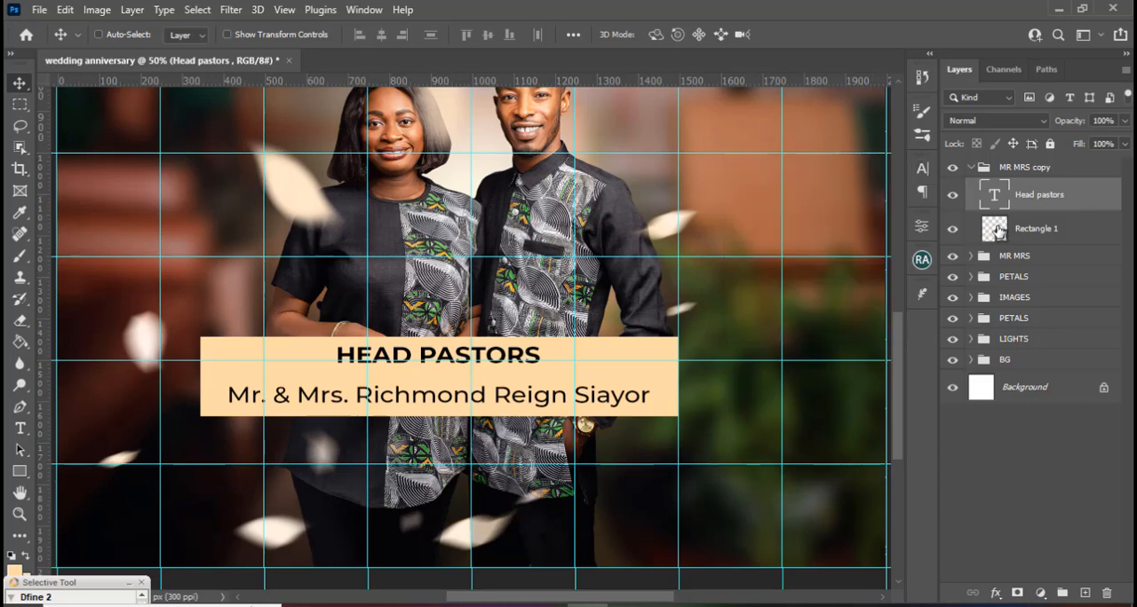
Change the fill of the rectangle behind the "Head pastors" text to green #81ed69.
{"action": "left_click", "coordinate": [999, 231]}
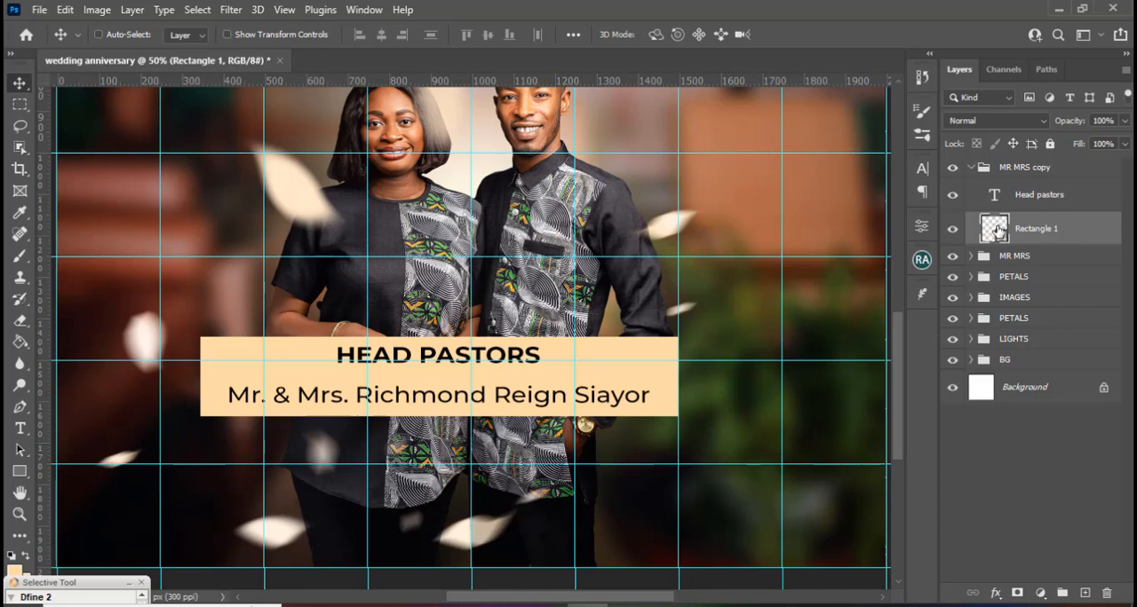
{"action": "double_click", "coordinate": [998, 231]}
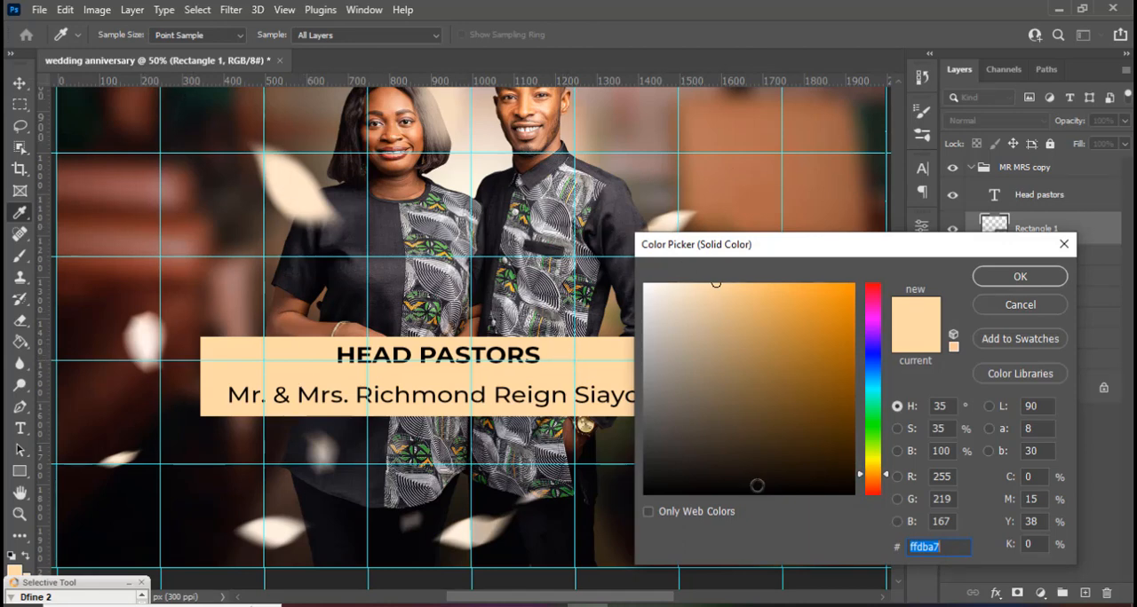
{"action": "type", "text": "81"}
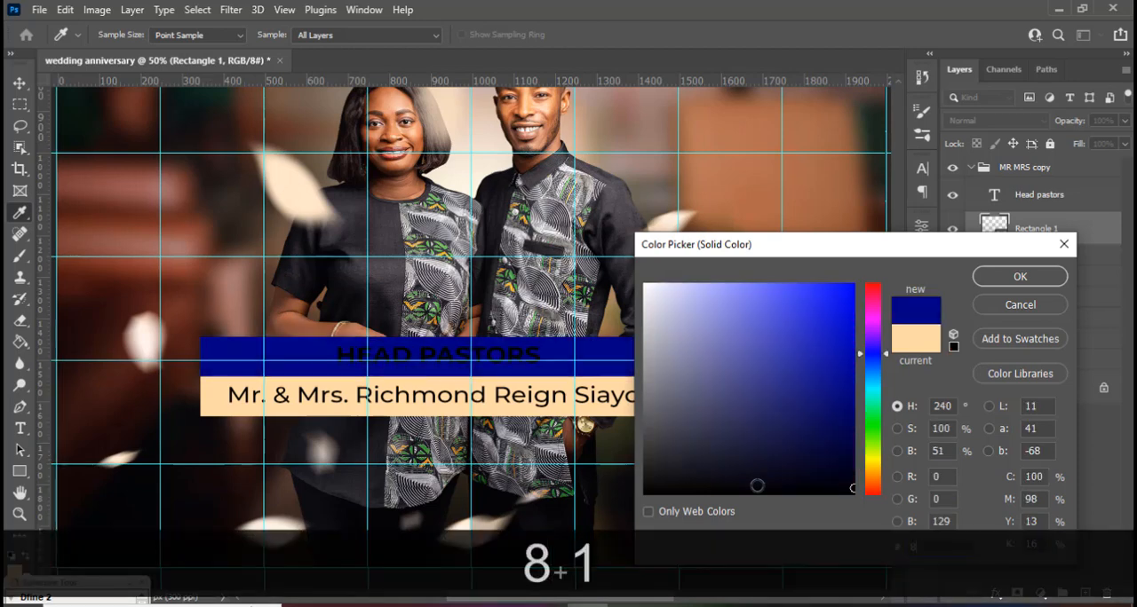
{"action": "type", "text": "ED"}
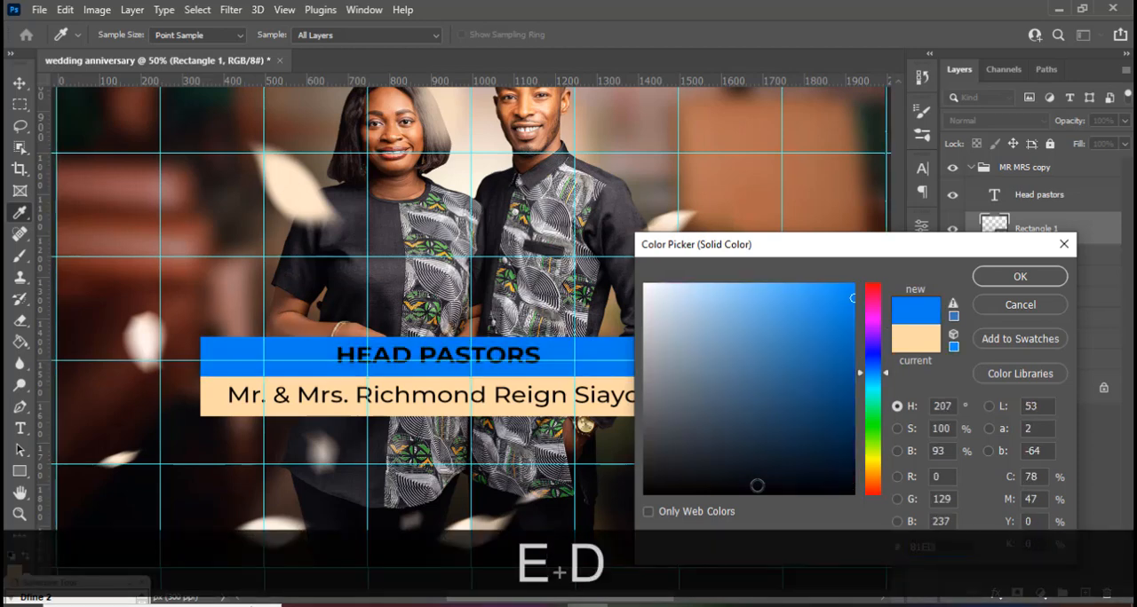
{"action": "type", "text": "68"}
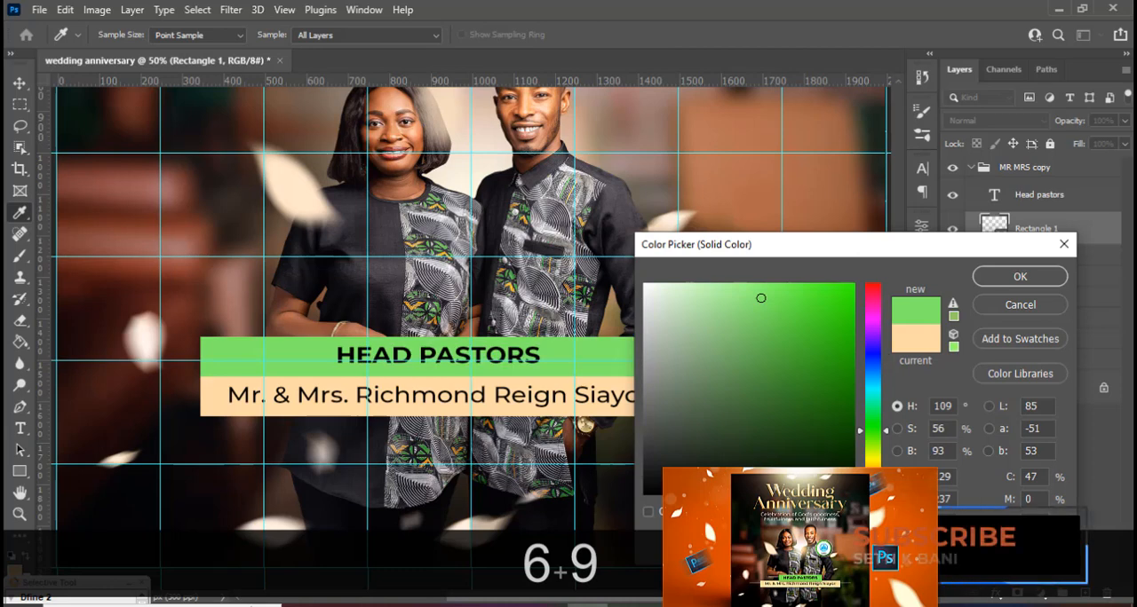
{"action": "left_click", "coordinate": [1011, 281]}
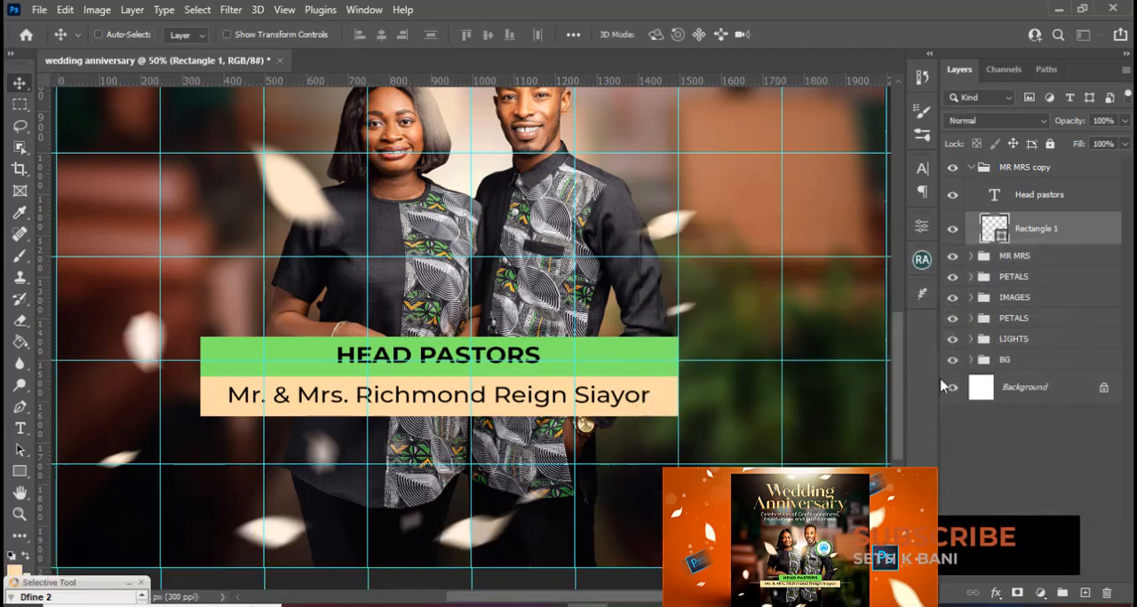
Narrow the green rectangle evenly from both sides to 53.86% width, keeping its full height.
{"action": "key", "text": "ctrl+t"}
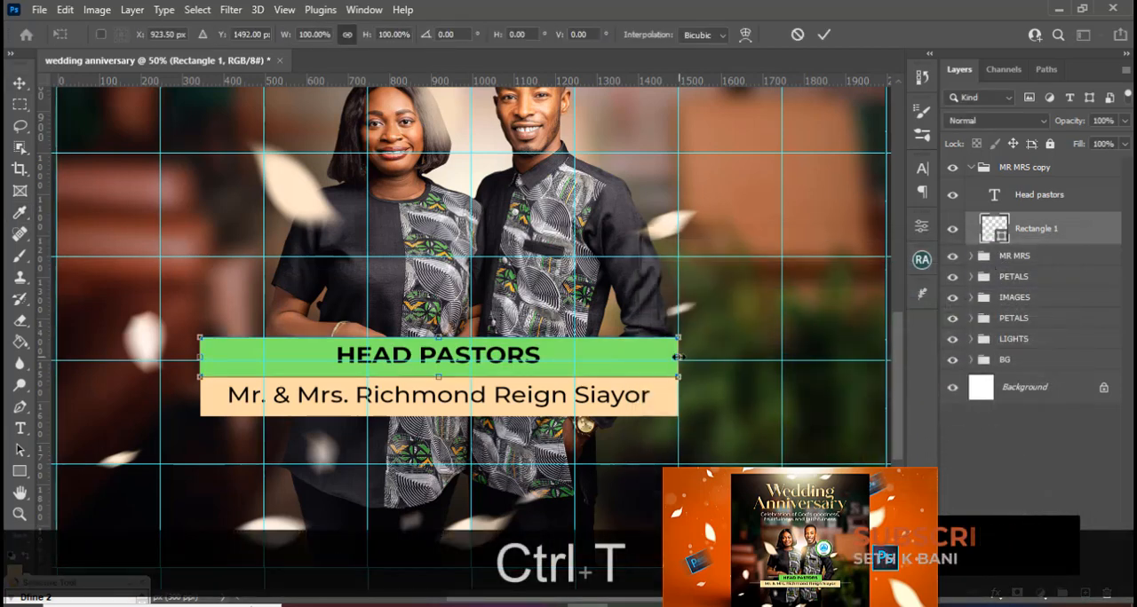
{"action": "left_click_drag", "start_coordinate": [677, 356], "coordinate": [564, 361]}
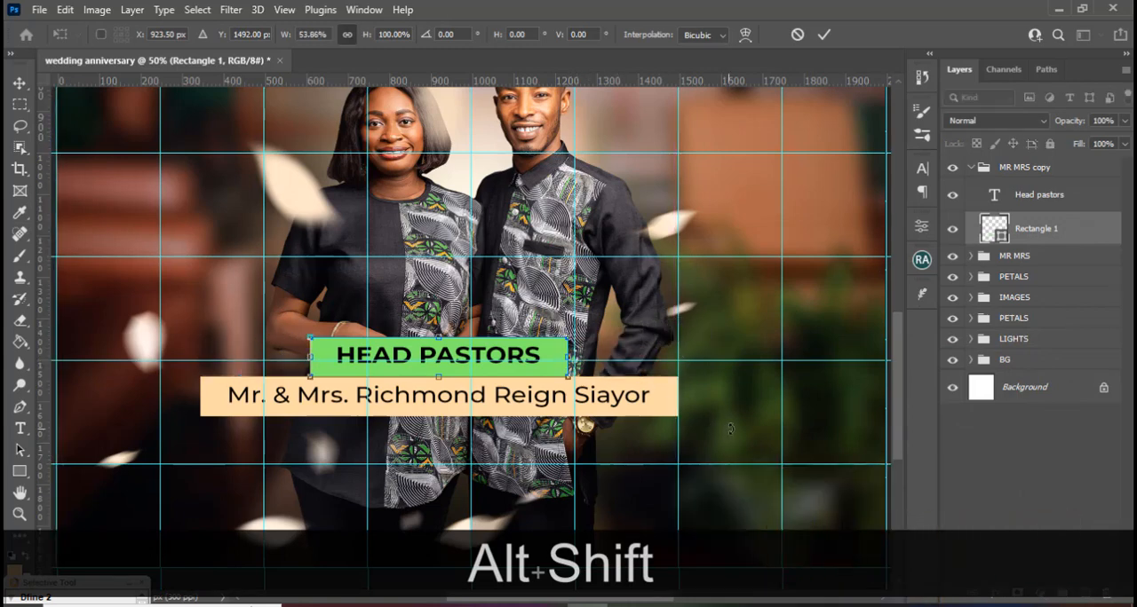
{"action": "key", "text": "alt+shift+Return"}
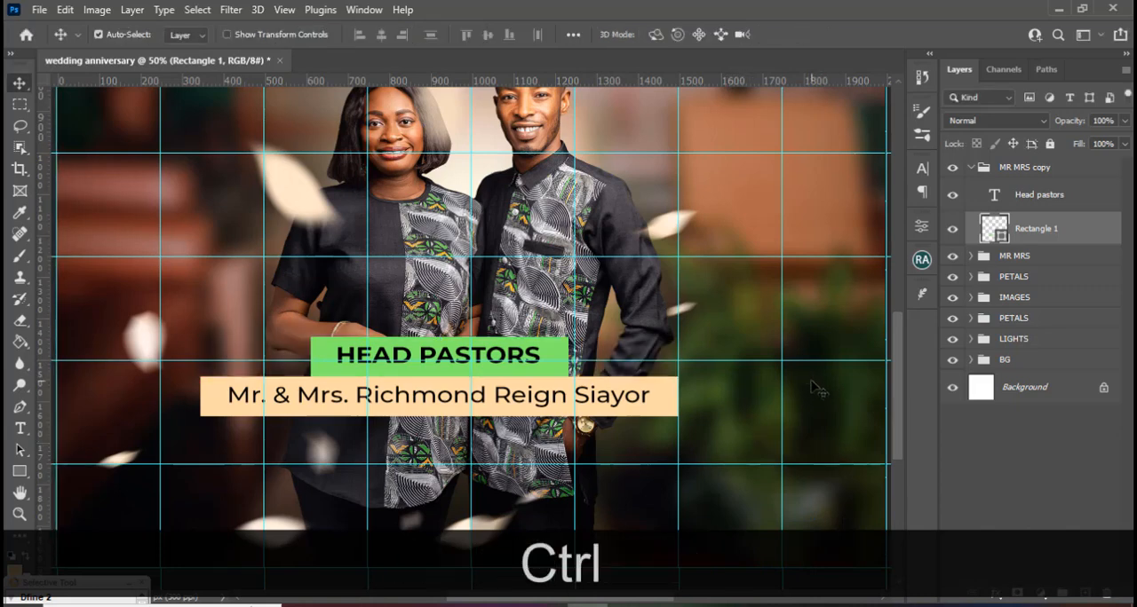
Hide the guides and shift the "Head pastors" group vertically so its green bar slightly overlaps the upper edge of the peach name bar.
{"action": "key", "text": "ctrl+h"}
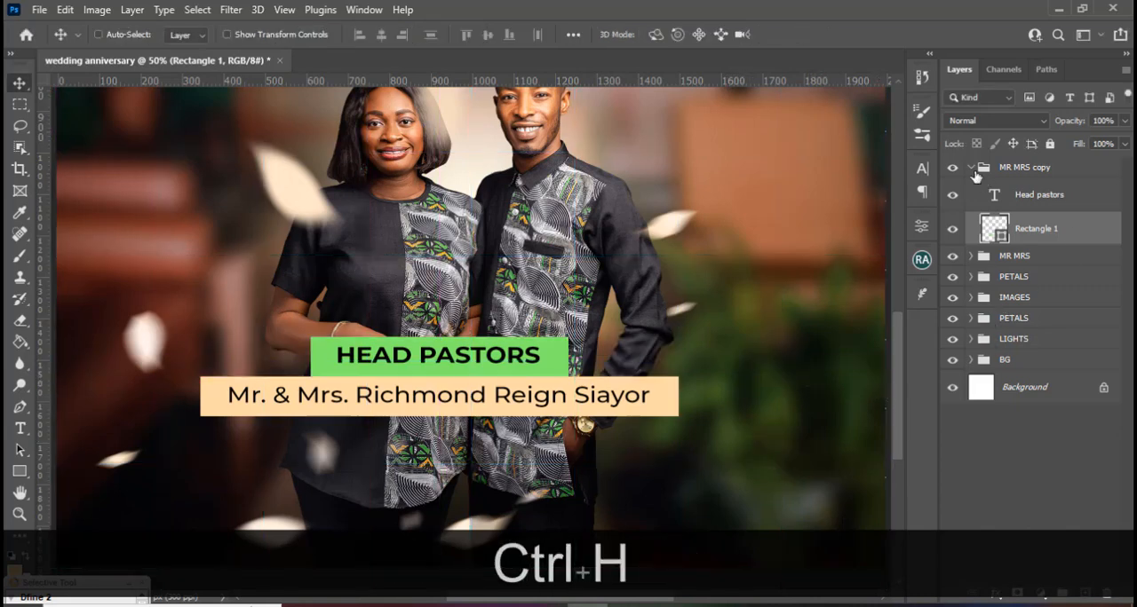
{"action": "left_click", "coordinate": [1001, 167]}
{"action": "key", "text": "v"}
{"action": "key", "text": "shift+Up"}
{"action": "key", "text": "shift+Up"}
{"action": "key", "text": "shift+Up"}
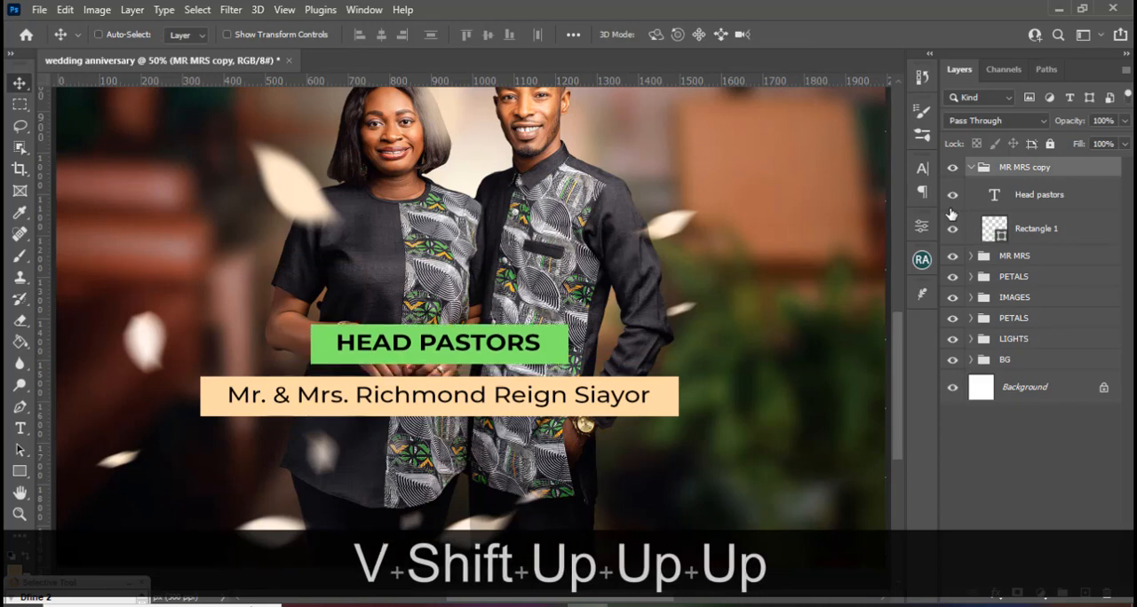
{"action": "key", "text": "shift+Down"}
{"action": "key", "text": "shift+Down"}
{"action": "key", "text": "shift+Down"}
{"action": "key", "text": "shift+Down"}
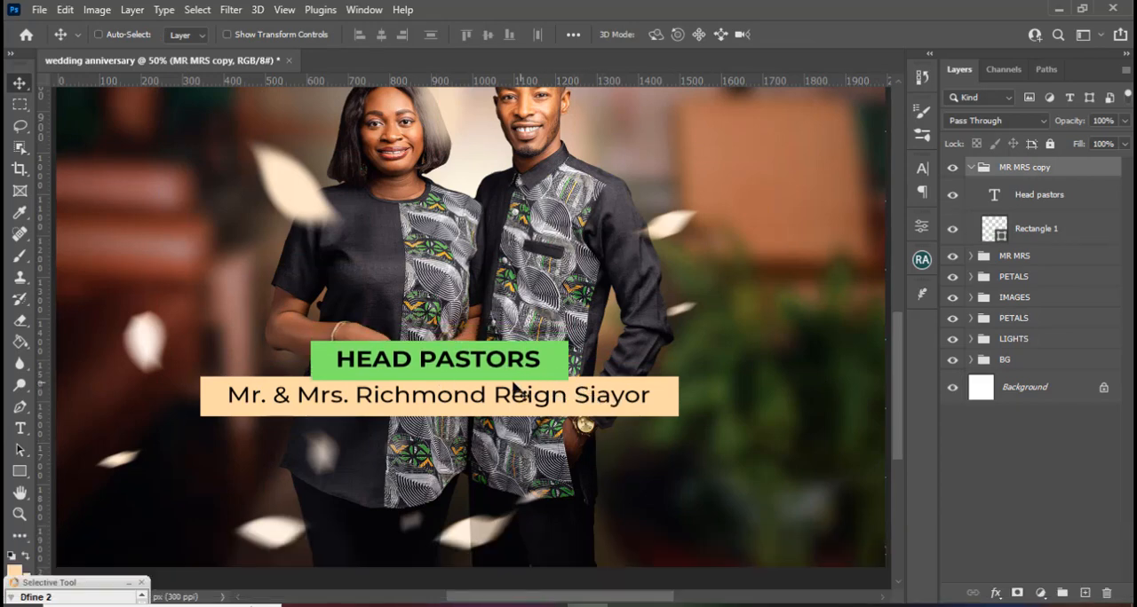
Collapse the MR MRS copy group and rename it HEAD PASTORS.
{"action": "left_click", "coordinate": [970, 168]}
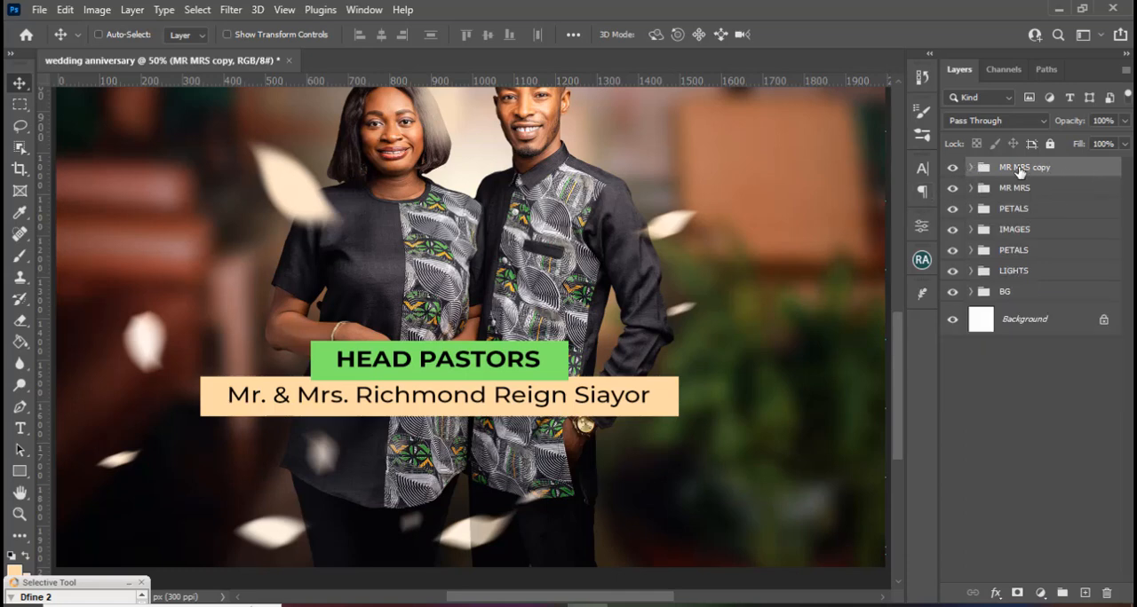
{"action": "double_click", "coordinate": [1019, 168]}
{"action": "type", "text": "HEAD PA"}
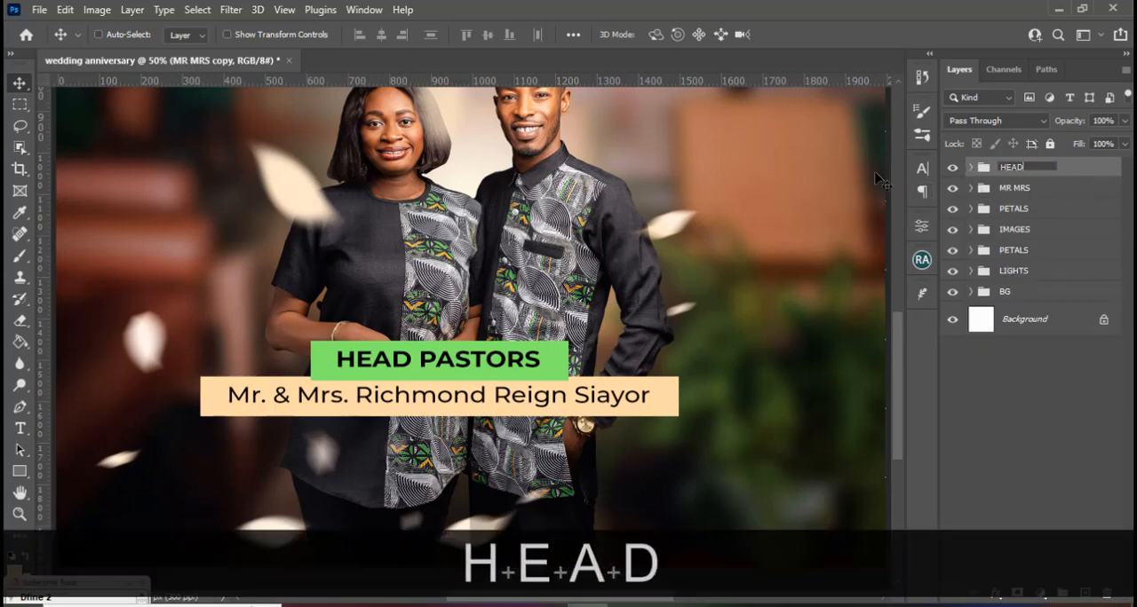
{"action": "type", "text": "STORS"}
{"action": "key", "text": "Return"}
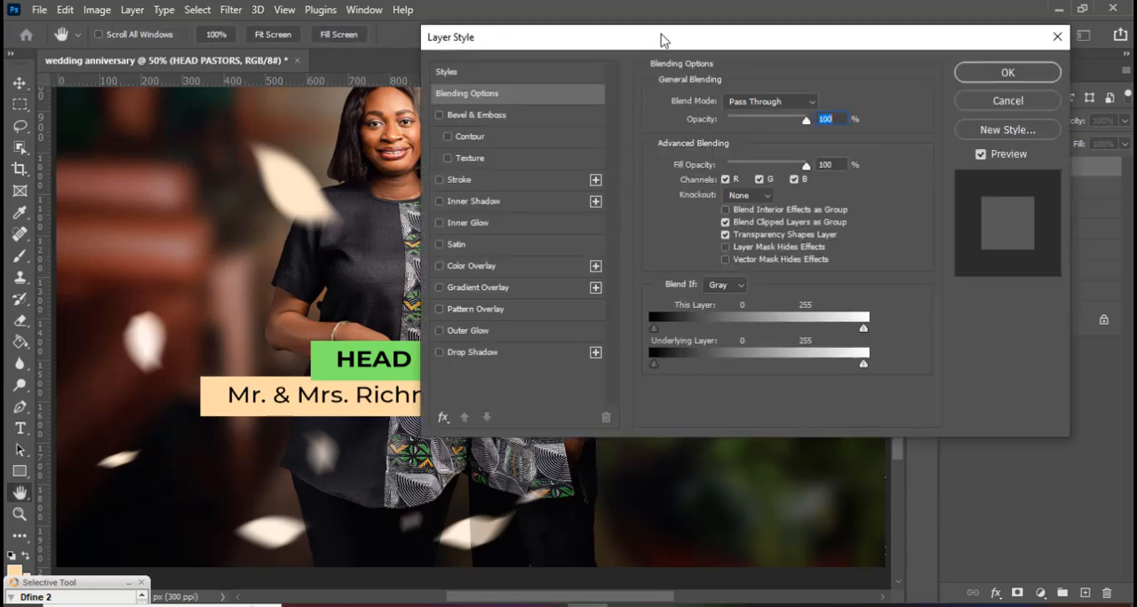
Add a black Normal drop shadow to the HEAD PASTORS group: 55% opacity, 90° angle, 6 px distance, 0% spread, 24 px size.
{"action": "left_click_drag", "start_coordinate": [659, 39], "coordinate": [831, 37]}
{"action": "left_click", "coordinate": [646, 344]}
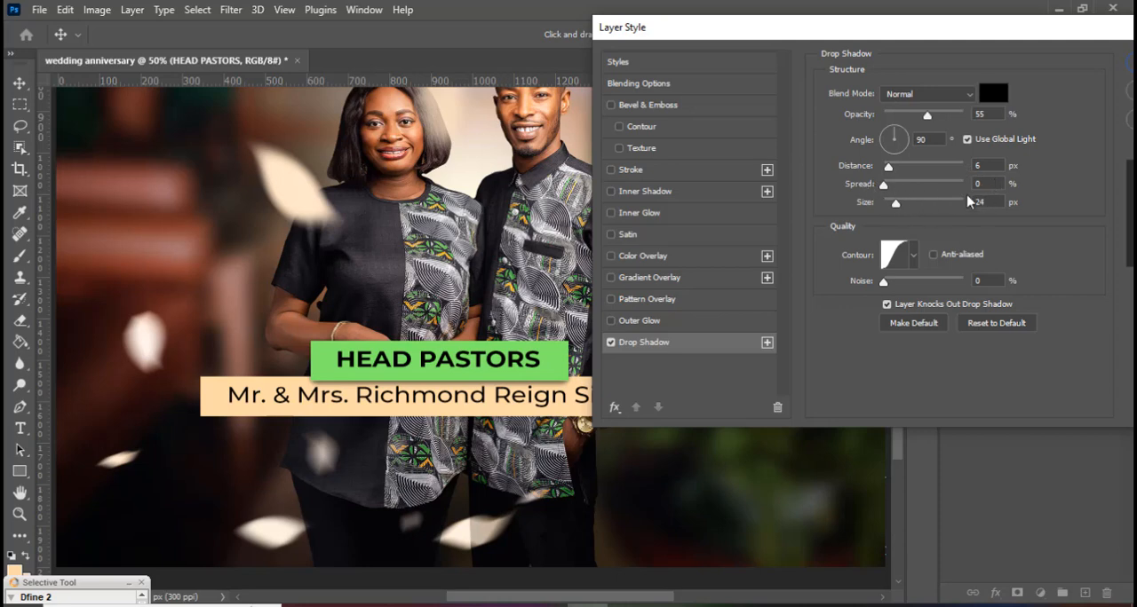
{"action": "left_click", "coordinate": [913, 258]}
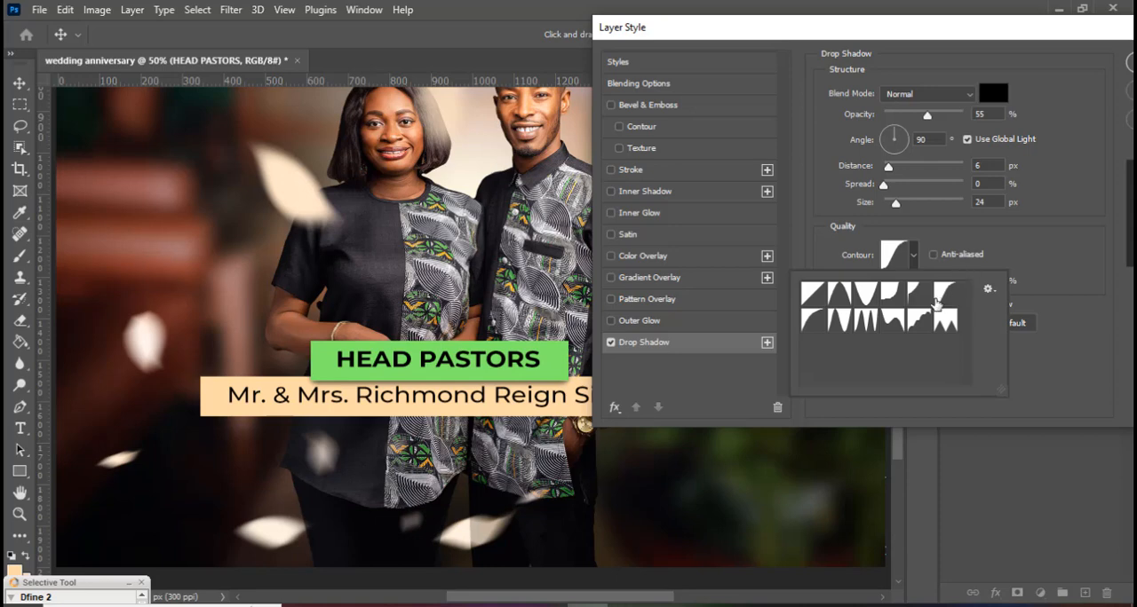
{"action": "left_click", "coordinate": [935, 300]}
{"action": "left_click", "coordinate": [1017, 222]}
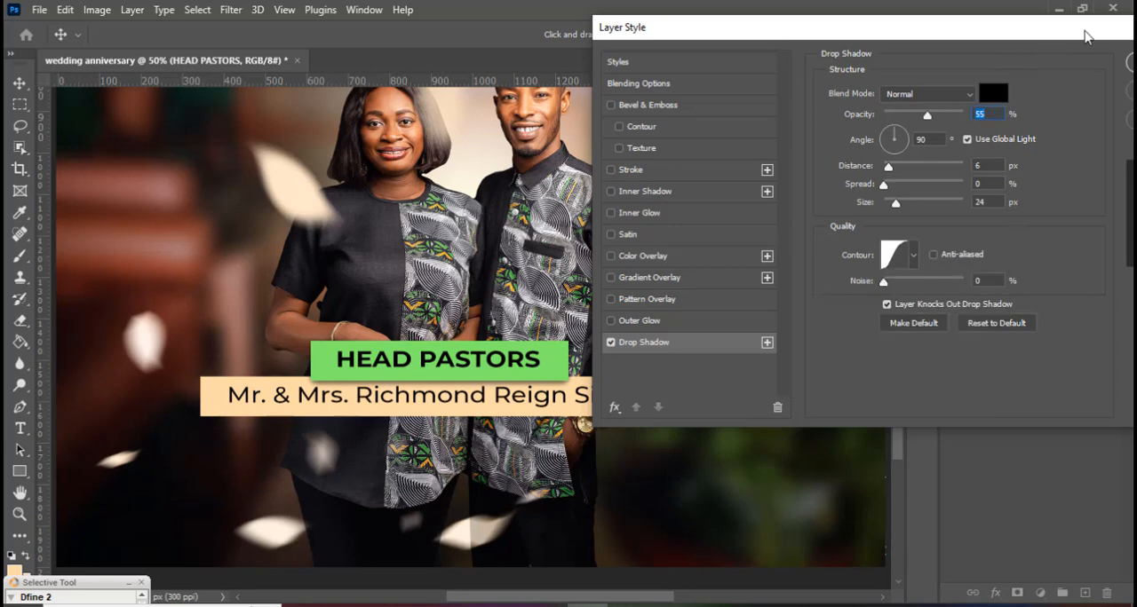
{"action": "left_click", "coordinate": [1038, 54]}
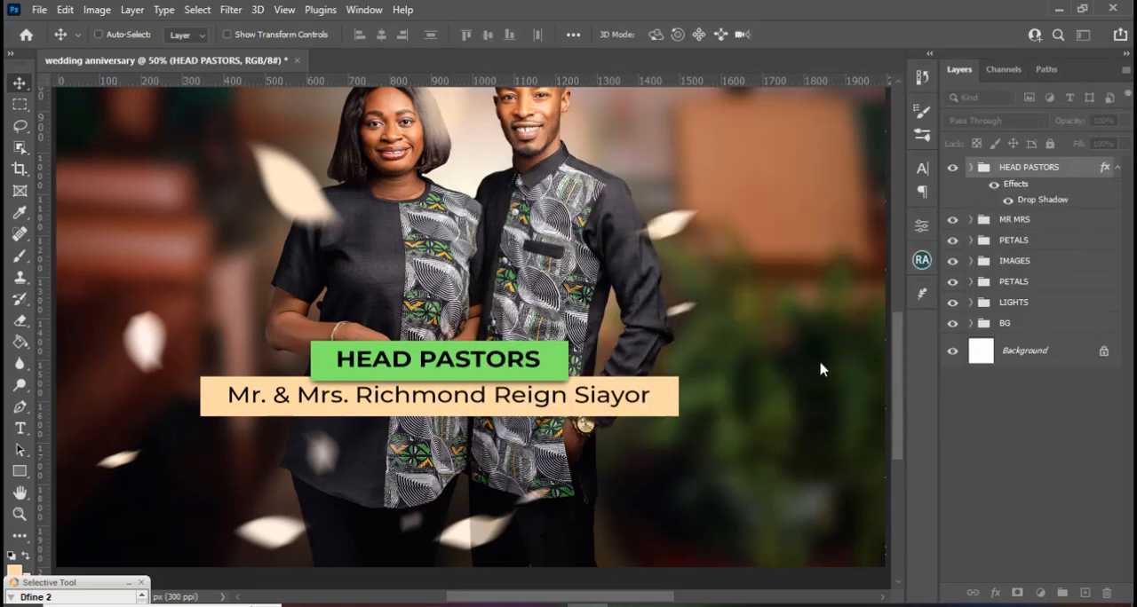
{"action": "left_click", "coordinate": [1117, 168]}
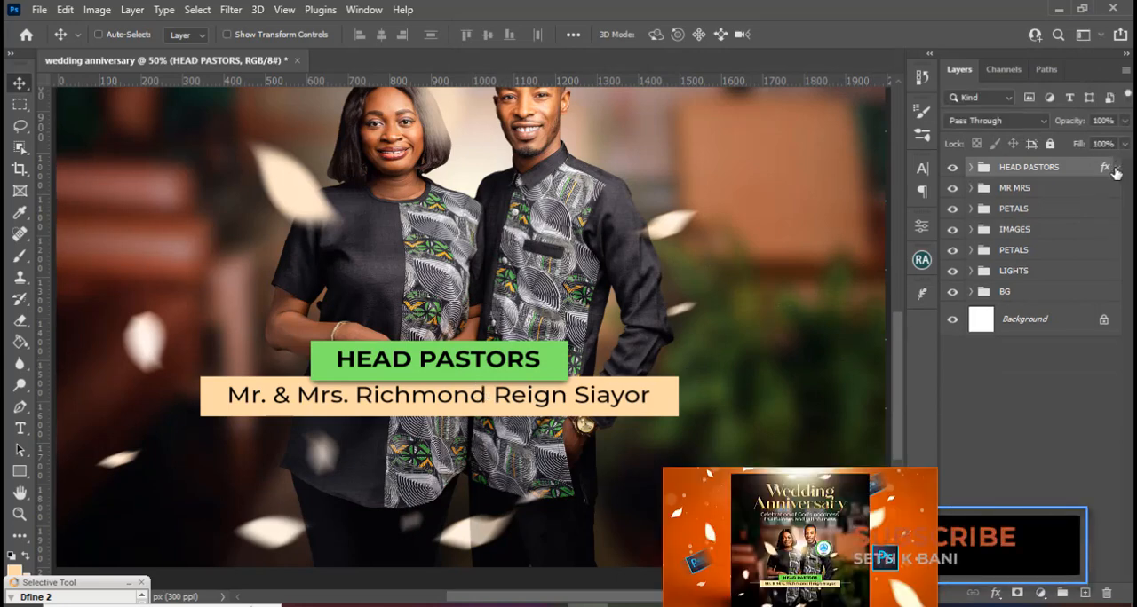
Draw a thin horizontal rectangle about 1465 x 4 px below the peach name bar and fill it with white.
{"action": "left_click", "coordinate": [21, 473]}
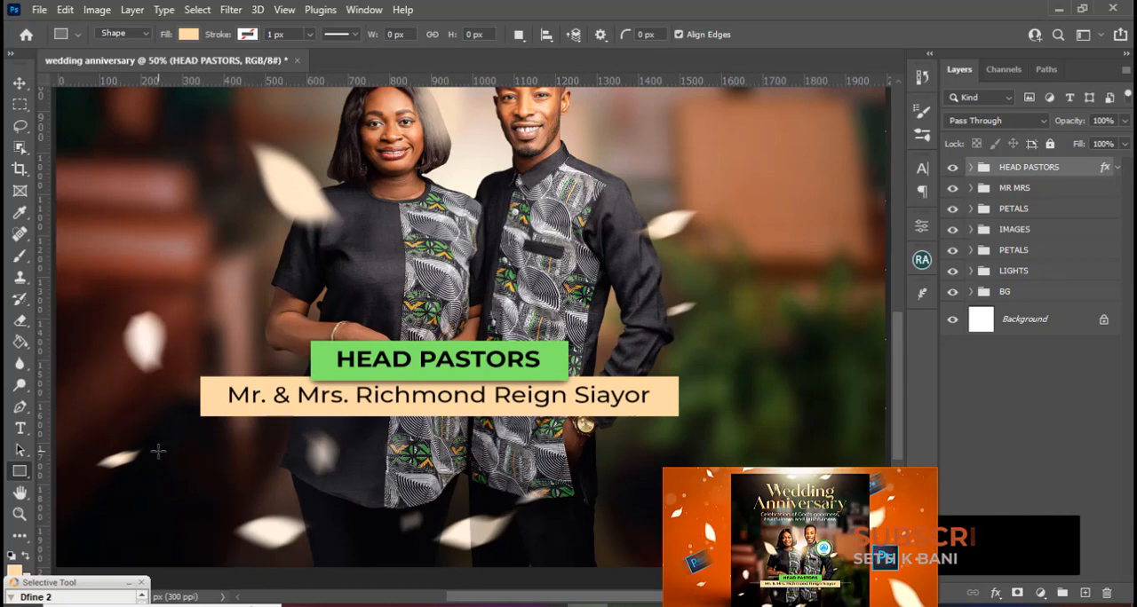
{"action": "left_click_drag", "start_coordinate": [159, 451], "coordinate": [765, 452]}
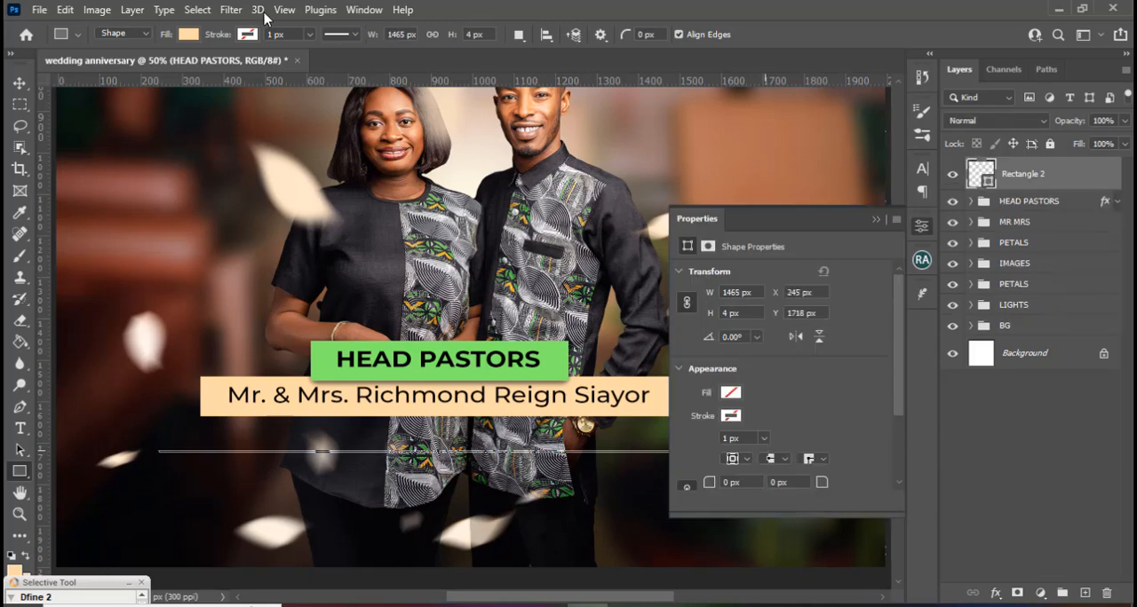
{"action": "left_click", "coordinate": [189, 36]}
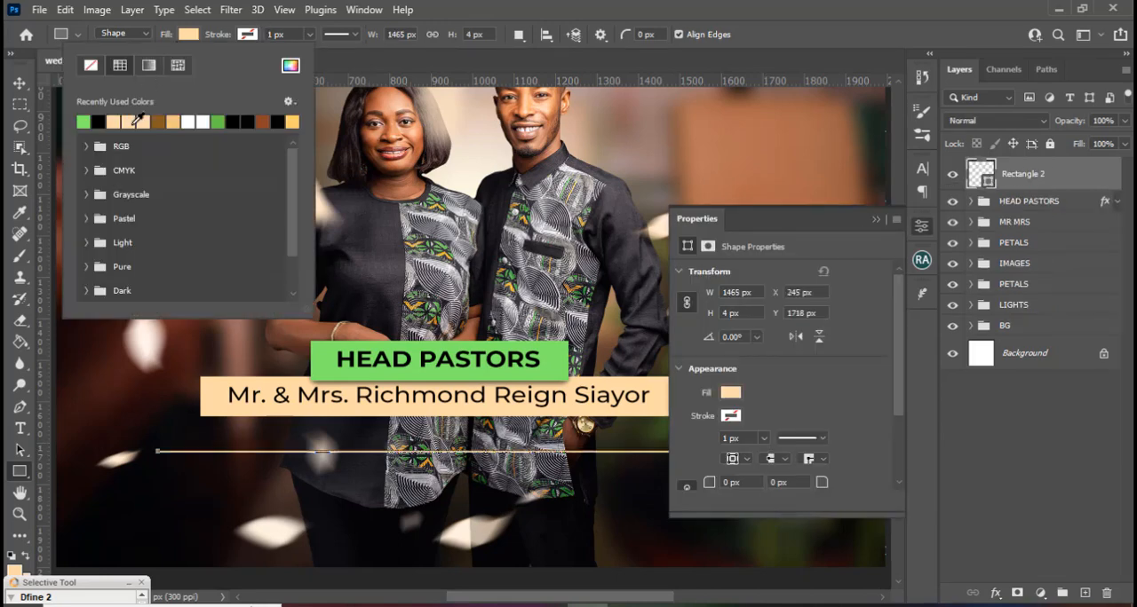
{"action": "left_click", "coordinate": [200, 124]}
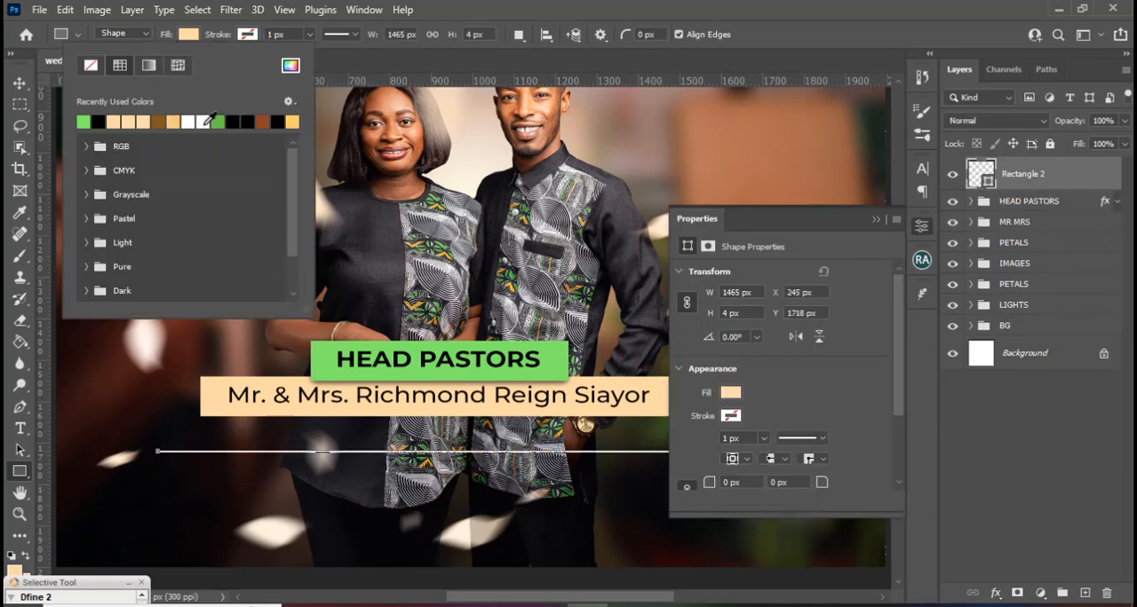
{"action": "left_click", "coordinate": [291, 67]}
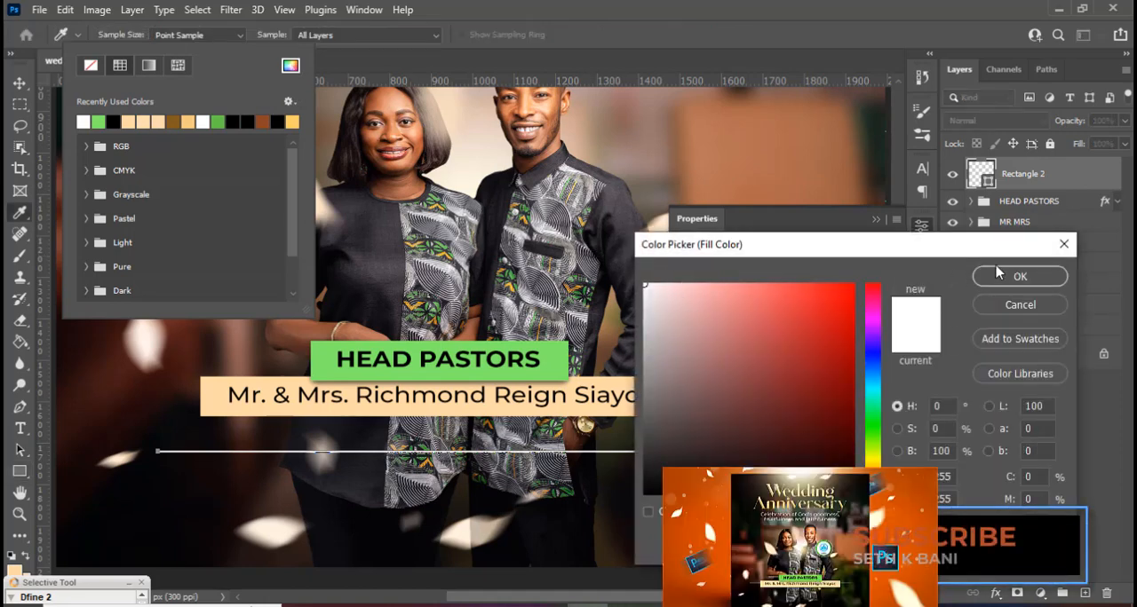
{"action": "left_click", "coordinate": [994, 274]}
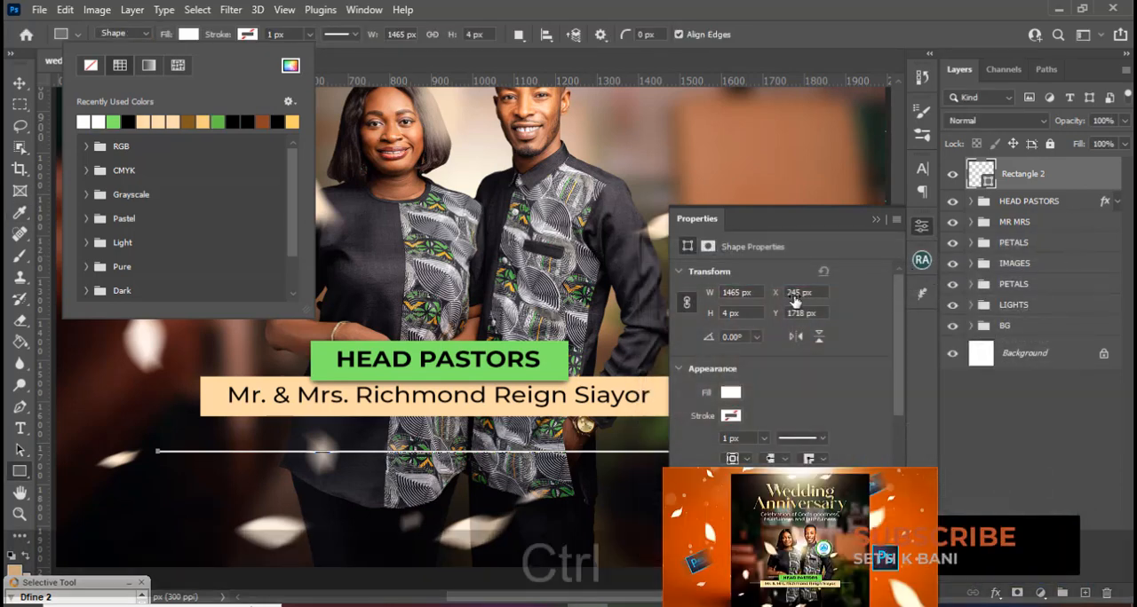
Show the guides and move the white line up over the peach name bar, centred on the canvas at X 269 px, Y 1590 px.
{"action": "key", "text": "ctrl+h"}
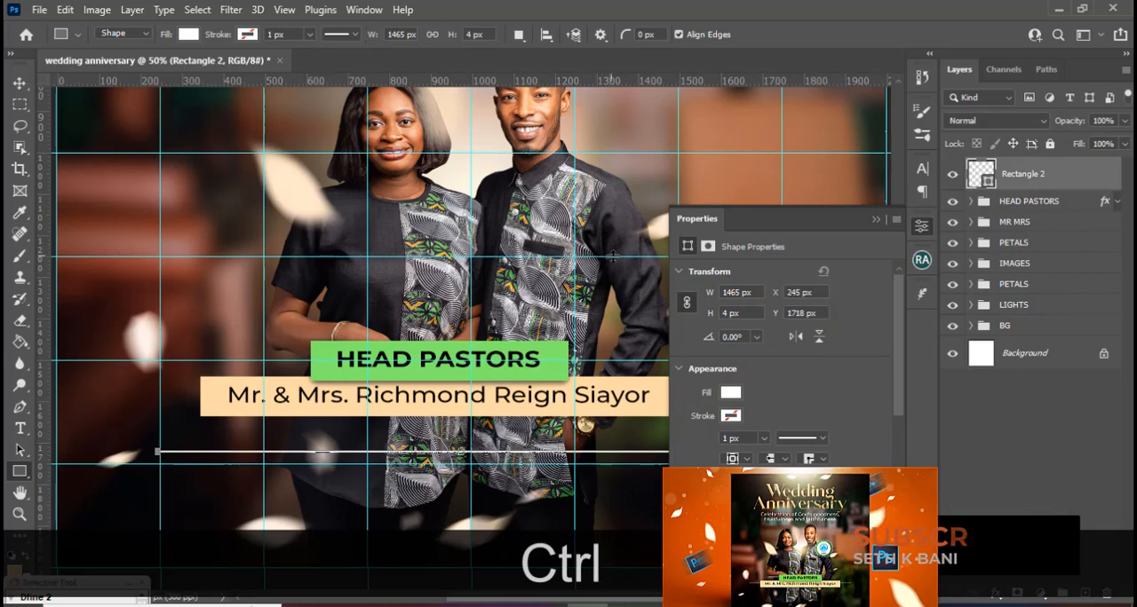
{"action": "key", "text": "ctrl+t"}
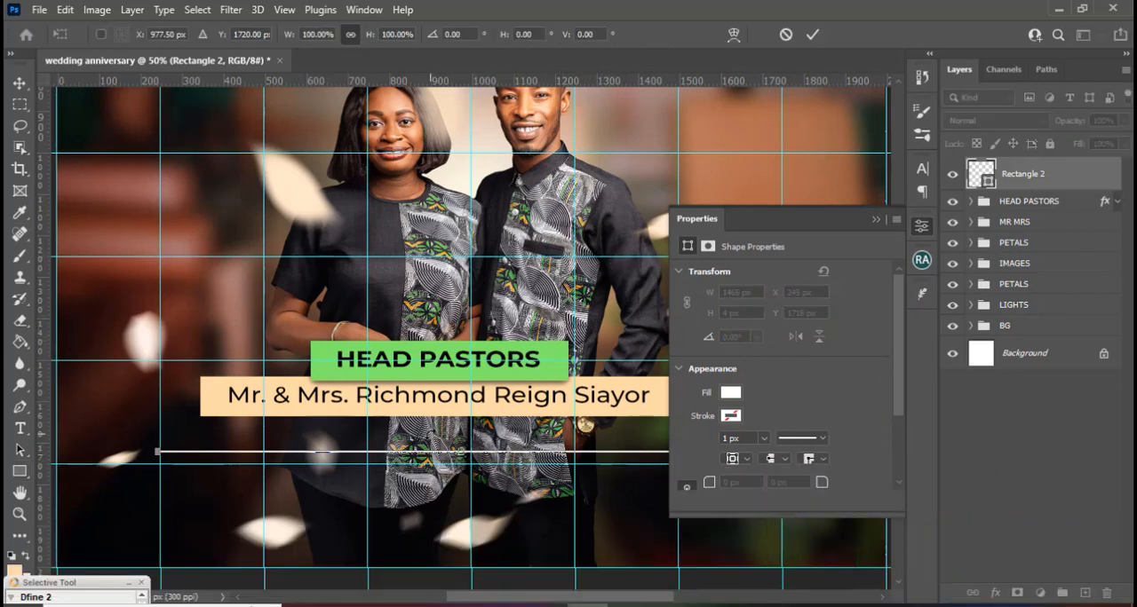
{"action": "key", "text": "shift+Up"}
{"action": "key", "text": "shift+Up"}
{"action": "key", "text": "shift+Up"}
{"action": "key", "text": "shift+Up"}
{"action": "key", "text": "shift+Up"}
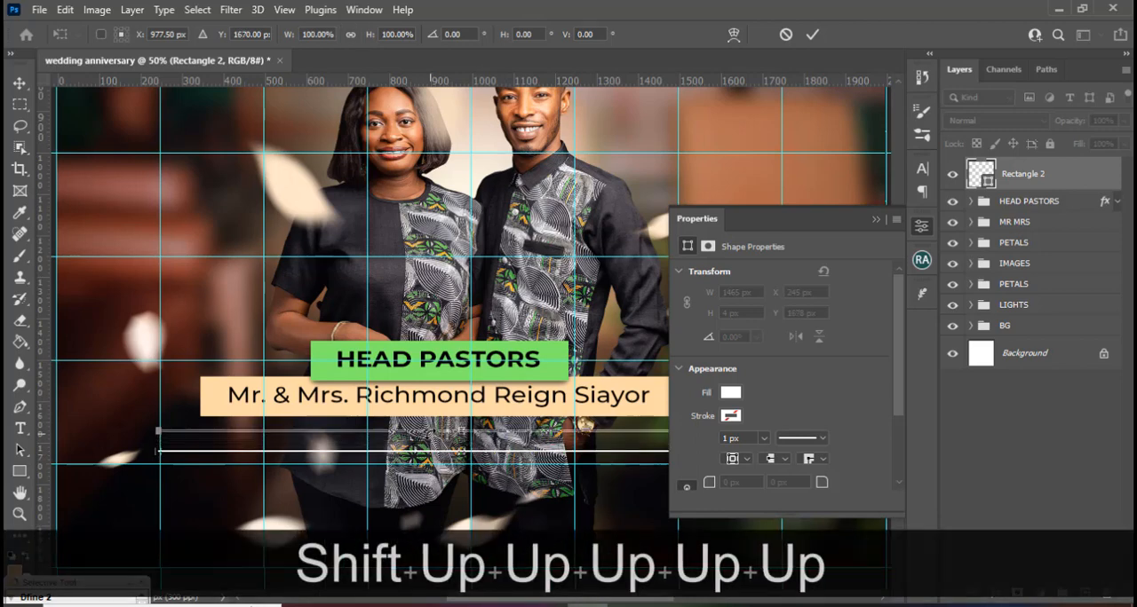
{"action": "key", "text": "shift+Right"}
{"action": "key", "text": "shift+Right"}
{"action": "key", "text": "shift+Right"}
{"action": "key", "text": "shift+Up"}
{"action": "key", "text": "shift+Up"}
{"action": "key", "text": "shift+Up"}
{"action": "key", "text": "shift+Up"}
{"action": "key", "text": "shift+Up"}
{"action": "key", "text": "shift+Up"}
{"action": "key", "text": "shift+Up"}
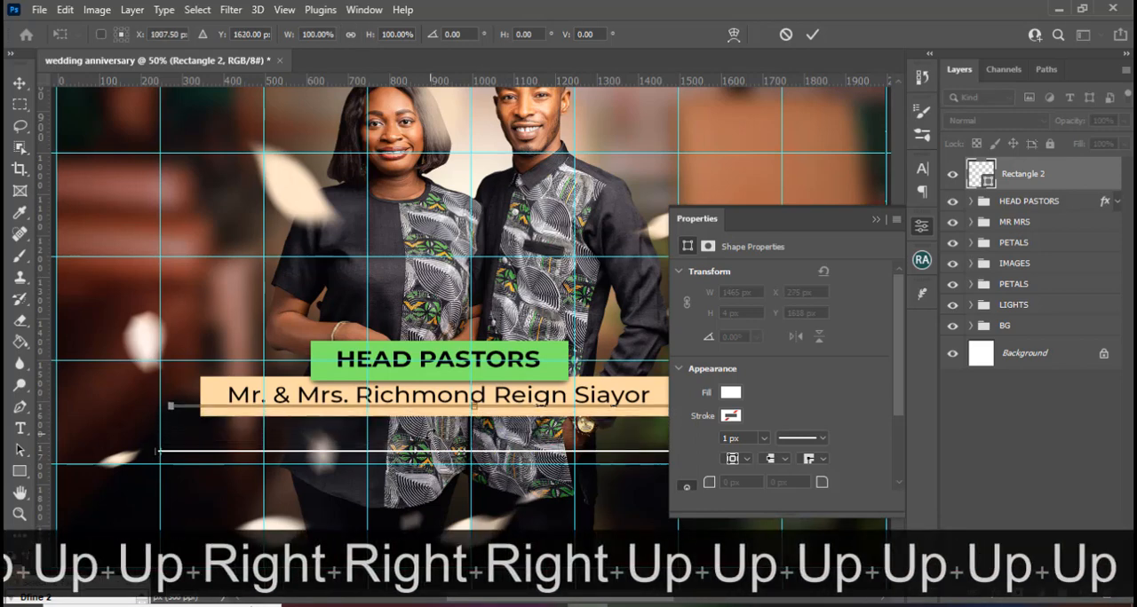
{"action": "key", "text": "Left"}
{"action": "key", "text": "Right"}
{"action": "key", "text": "Right"}
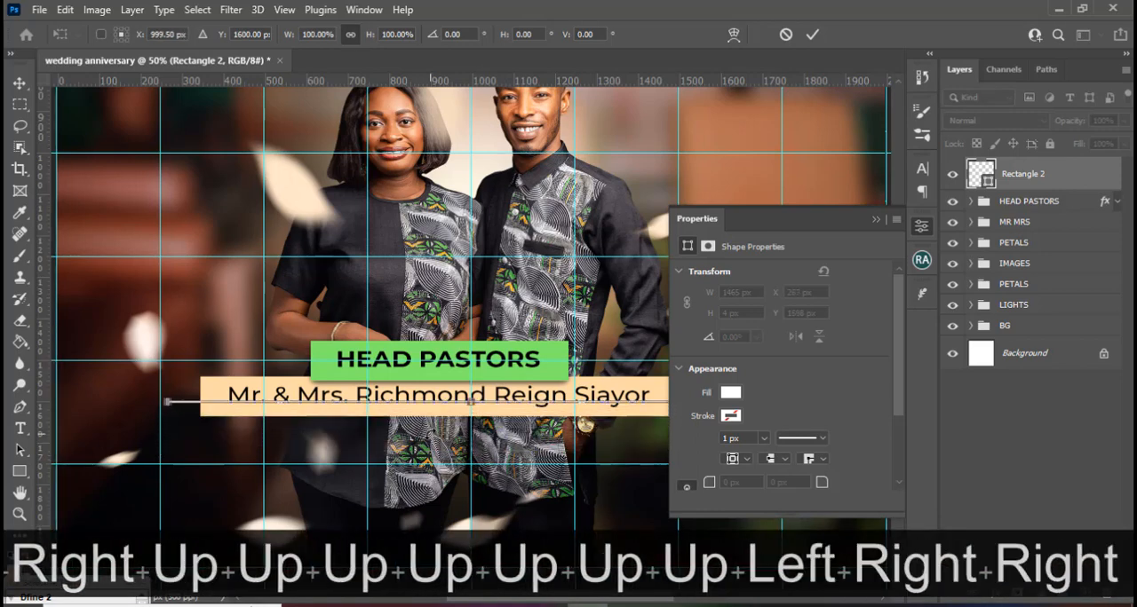
{"action": "key", "text": "Up"}
{"action": "key", "text": "Up"}
{"action": "key", "text": "Up"}
{"action": "key", "text": "Up"}
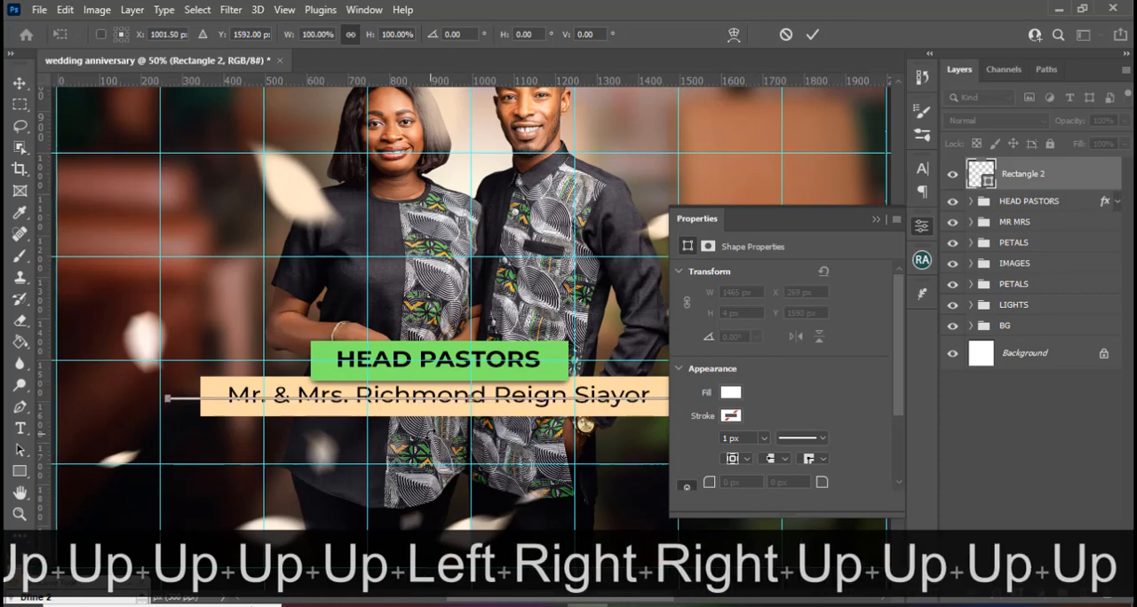
{"action": "key", "text": "Return"}
Nudge the white line up to Y 1574 px and place its layer directly beneath the MR MRS group.
{"action": "key", "text": "shift+Up"}
{"action": "key", "text": "shift+Up"}
{"action": "key", "text": "shift+Up"}
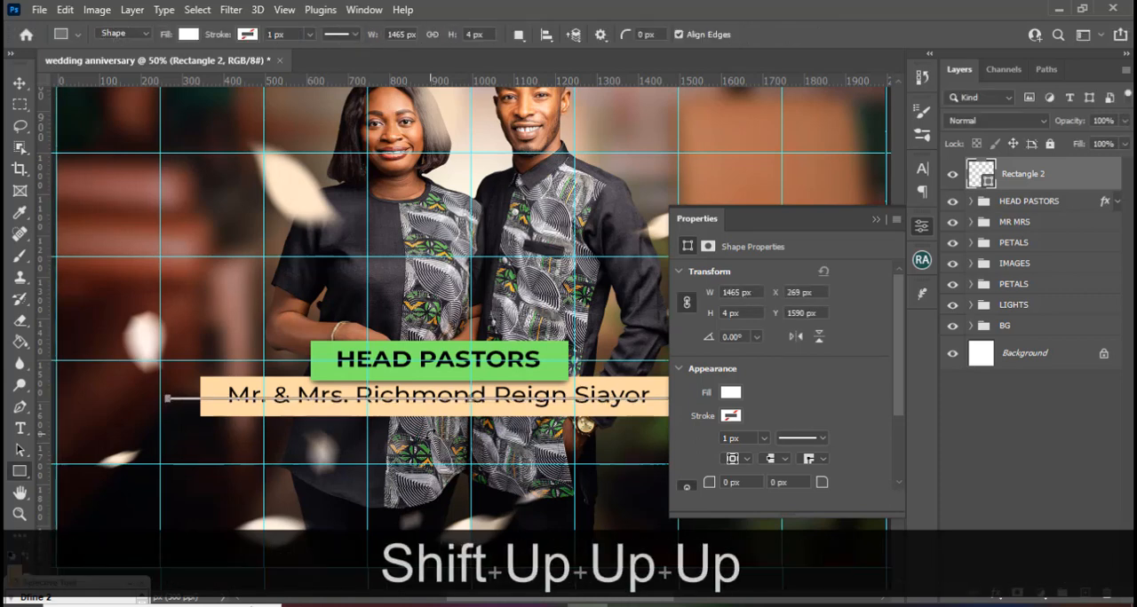
{"action": "key", "text": "shift+Up"}
{"action": "key", "text": "v"}
{"action": "key", "text": "Up"}
{"action": "key", "text": "Up"}
{"action": "key", "text": "Up"}
{"action": "key", "text": "Up"}
{"action": "key", "text": "Up"}
{"action": "key", "text": "Up"}
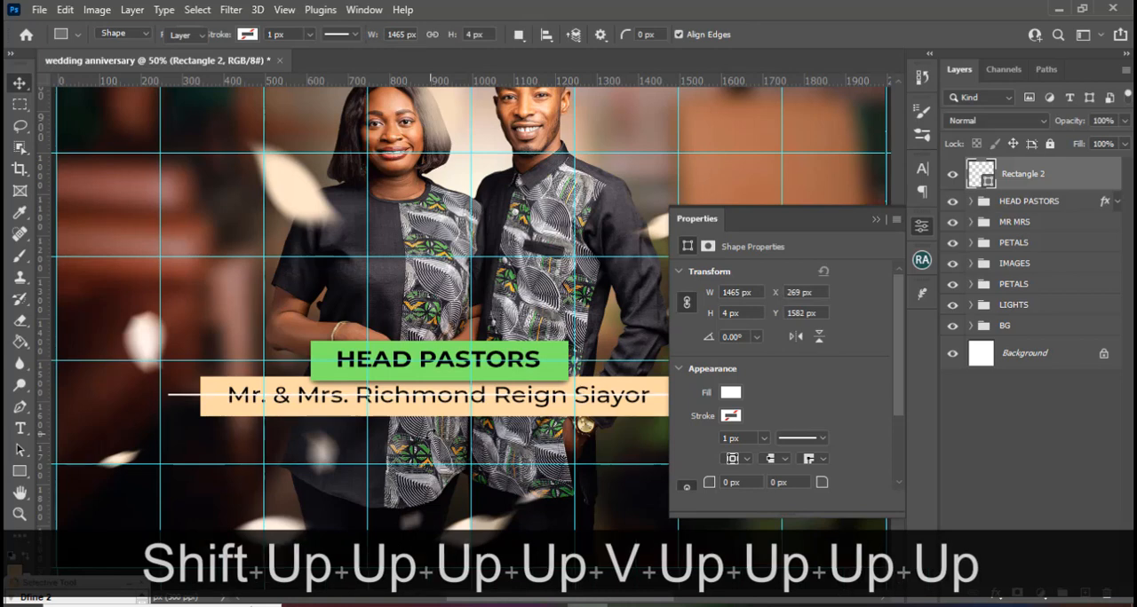
{"action": "key", "text": "Up"}
{"action": "key", "text": "Up"}
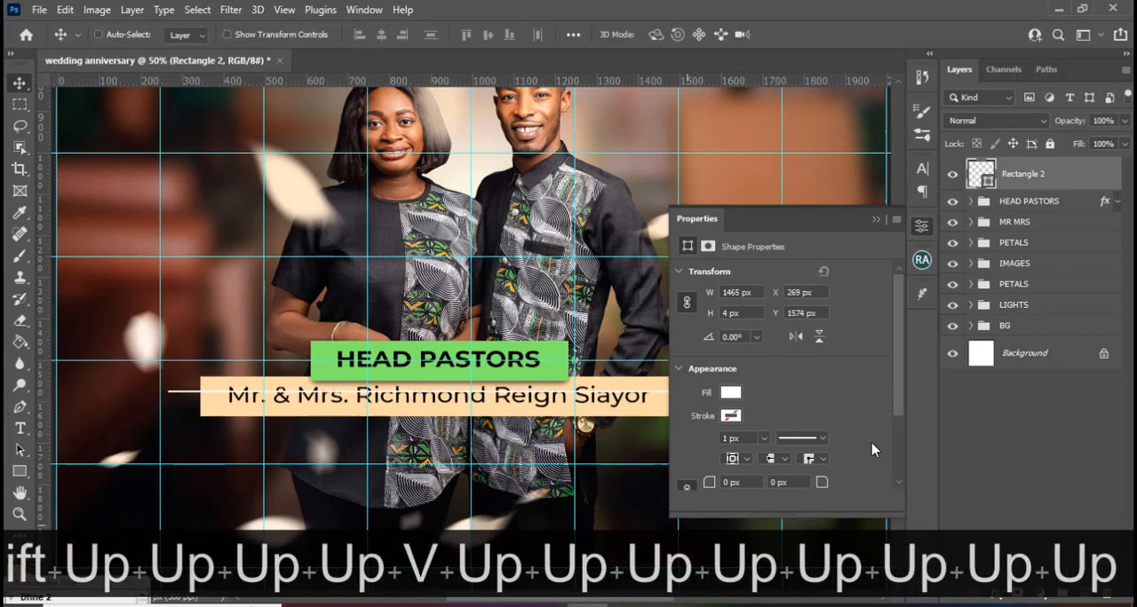
{"action": "left_click_drag", "start_coordinate": [1002, 174], "coordinate": [1005, 234]}
Duplicate the white line and move the copy straight up behind the green HEAD PASTORS bar to Y 1482 px.
{"action": "key", "text": "ctrl+j"}
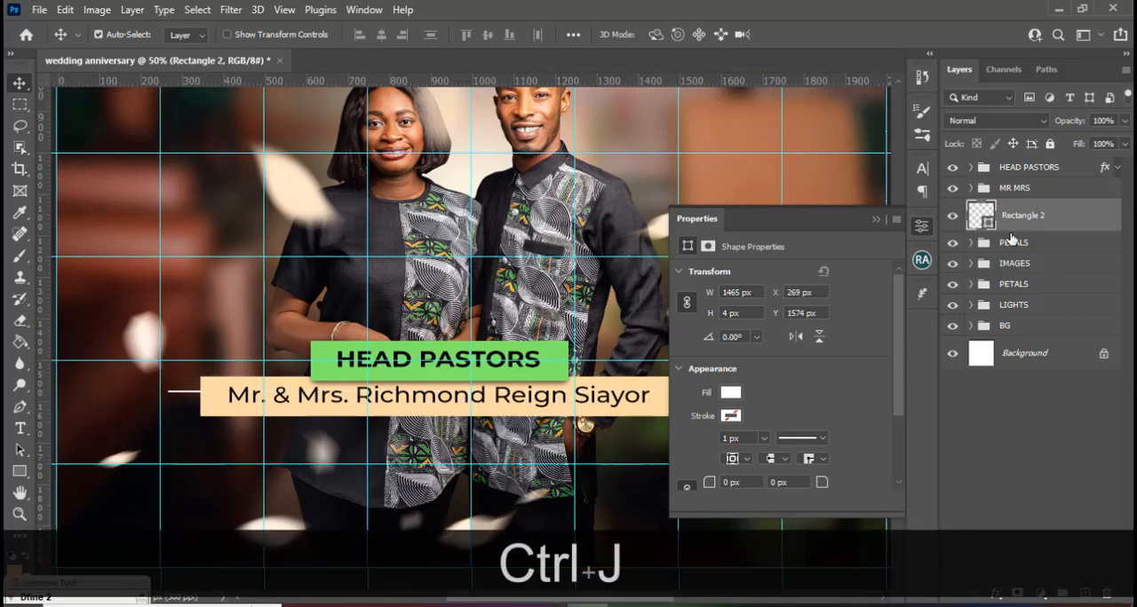
{"action": "key", "text": "v"}
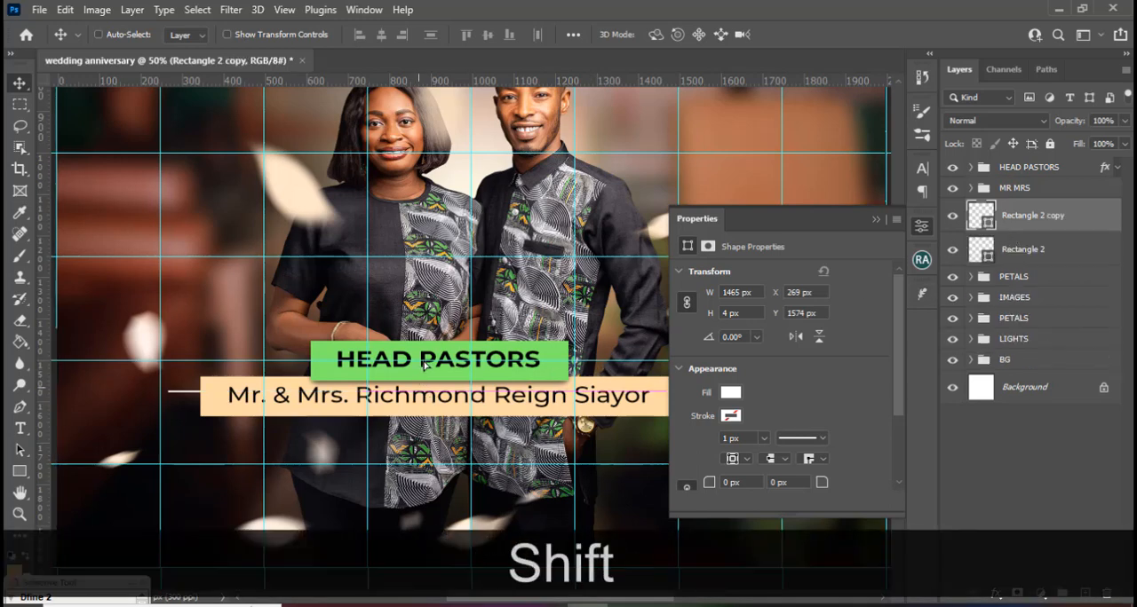
{"action": "left_click_drag", "start_coordinate": [423, 397], "coordinate": [423, 346]}
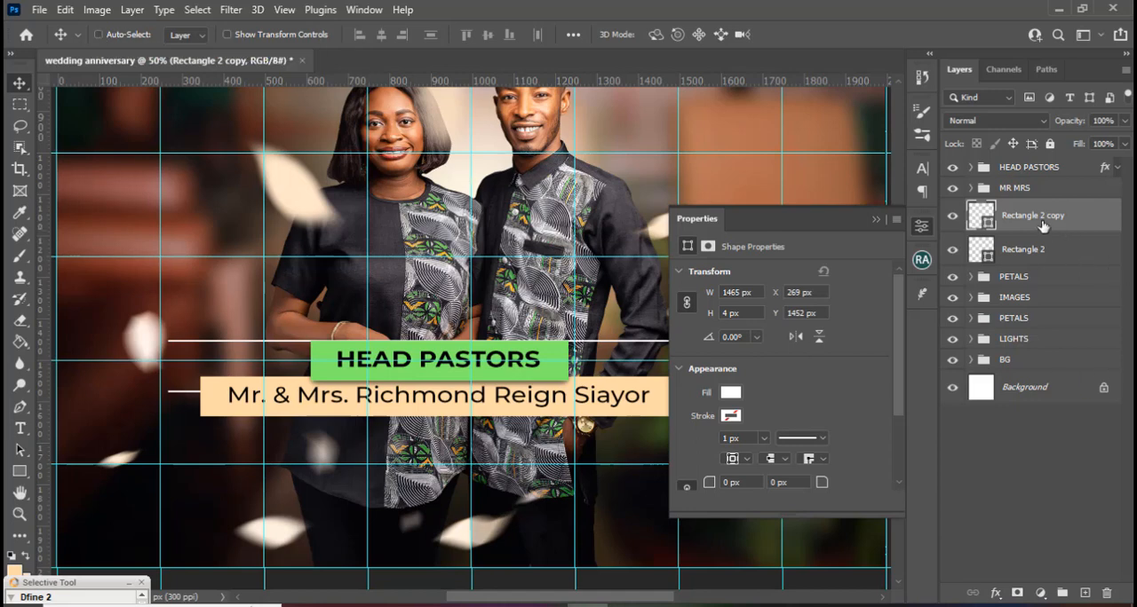
{"action": "key", "text": "shift+Down"}
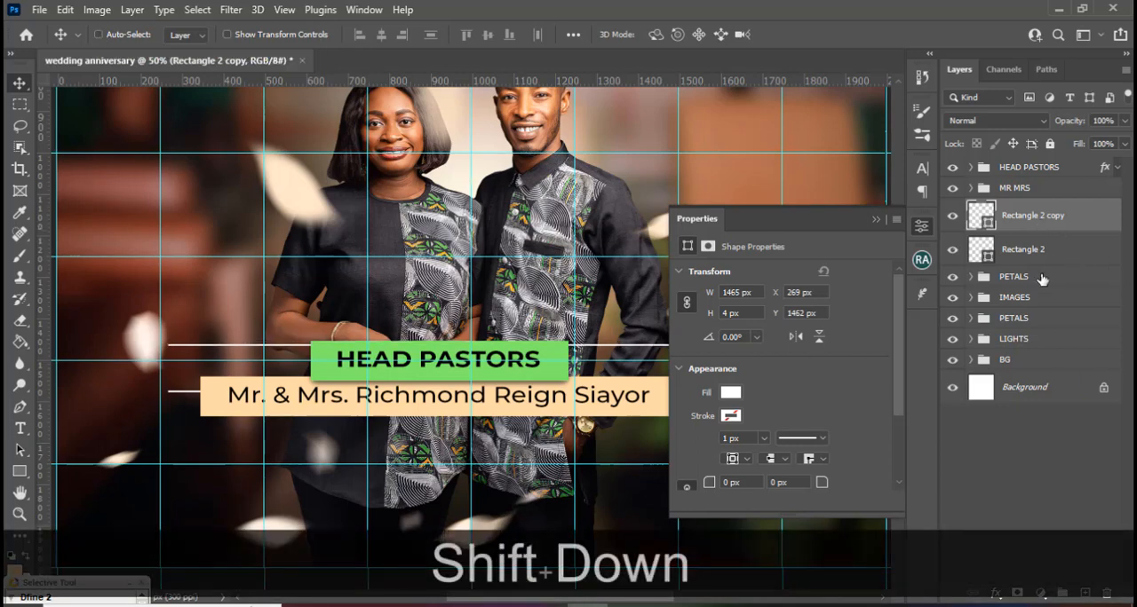
{"action": "key", "text": "shift+Down"}
{"action": "key", "text": "shift+Down"}
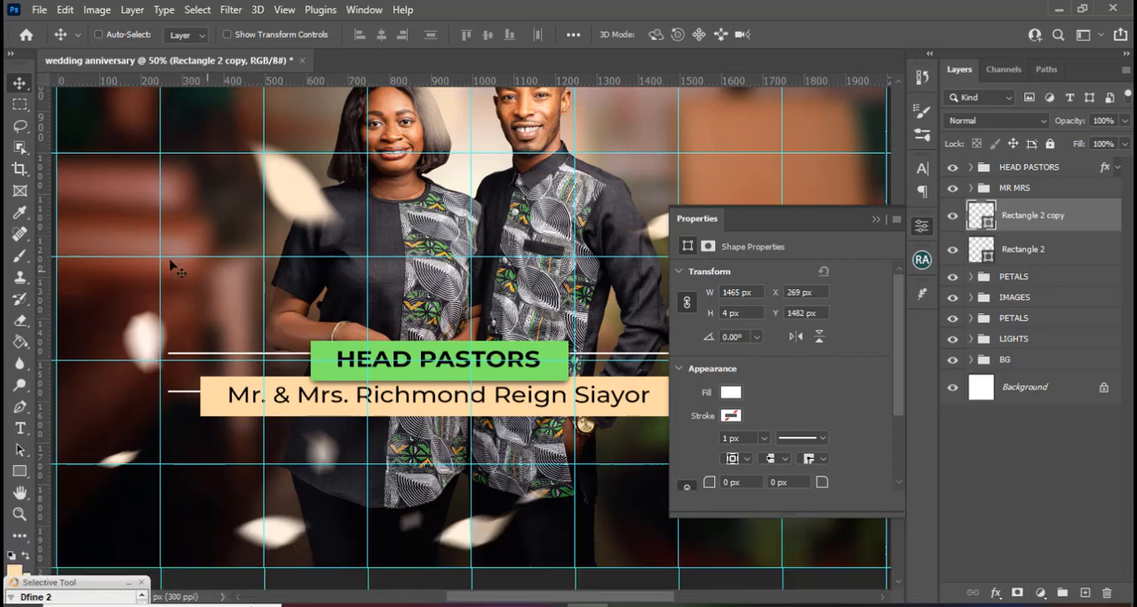
Mask the copied line with a rectangular selection slightly wider than the green bar, leaving short ends on both sides.
{"action": "left_click", "coordinate": [20, 106]}
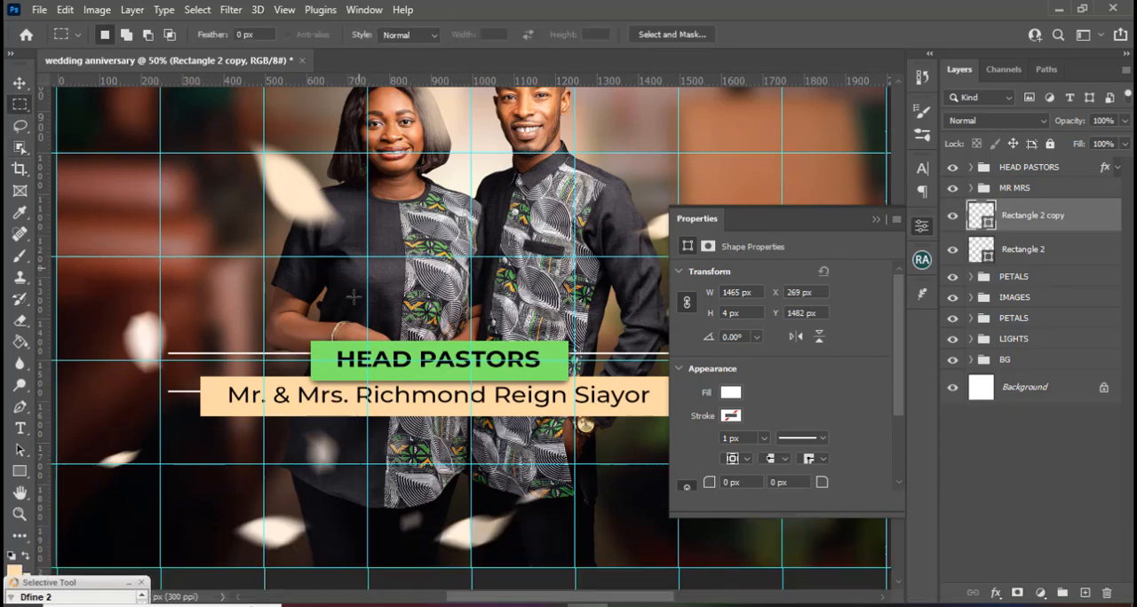
{"action": "left_click_drag", "start_coordinate": [282, 331], "coordinate": [597, 371]}
{"action": "left_click", "coordinate": [1017, 592]}
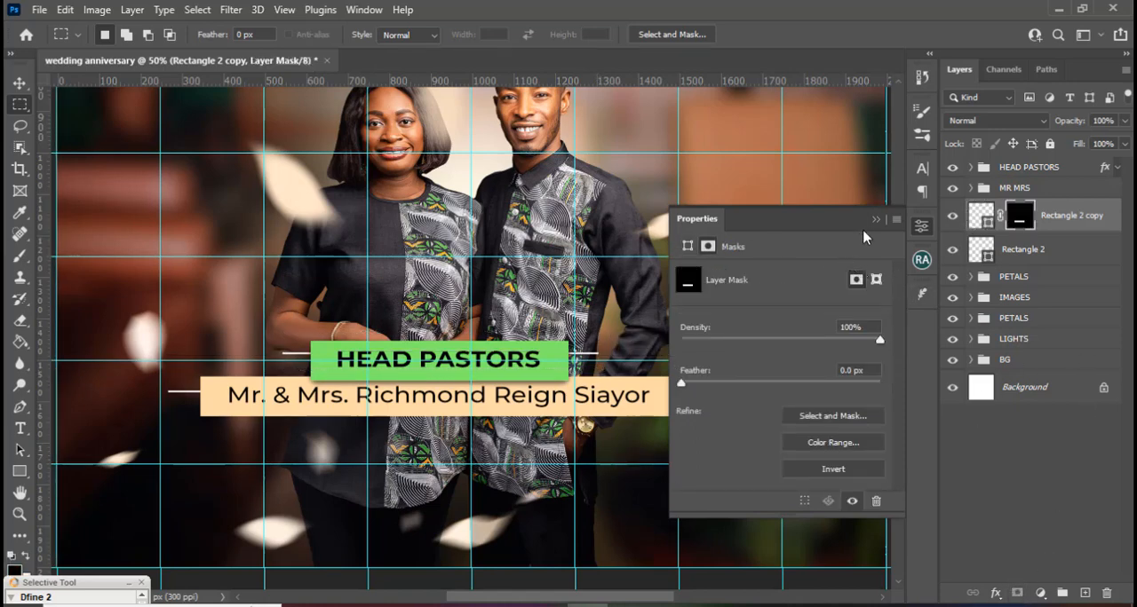
{"action": "left_click", "coordinate": [876, 220]}
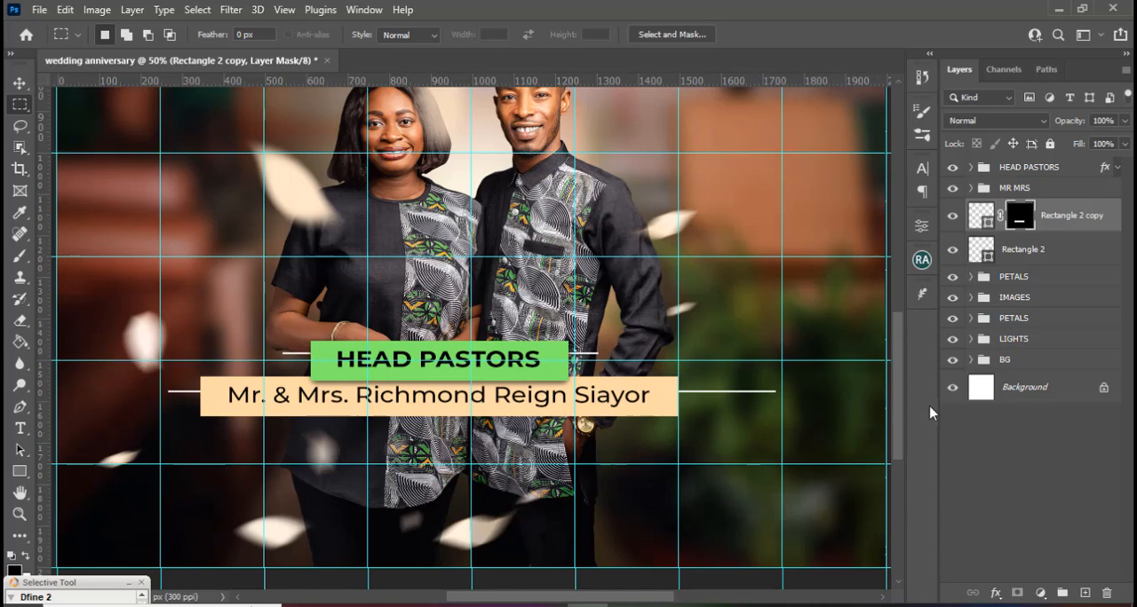
Move the MR MRS group horizontally to X 1001.50 px so the peach name bar is centred on the middle vertical guide.
{"action": "left_click", "coordinate": [1002, 189]}
{"action": "key", "text": "ctrl+t"}
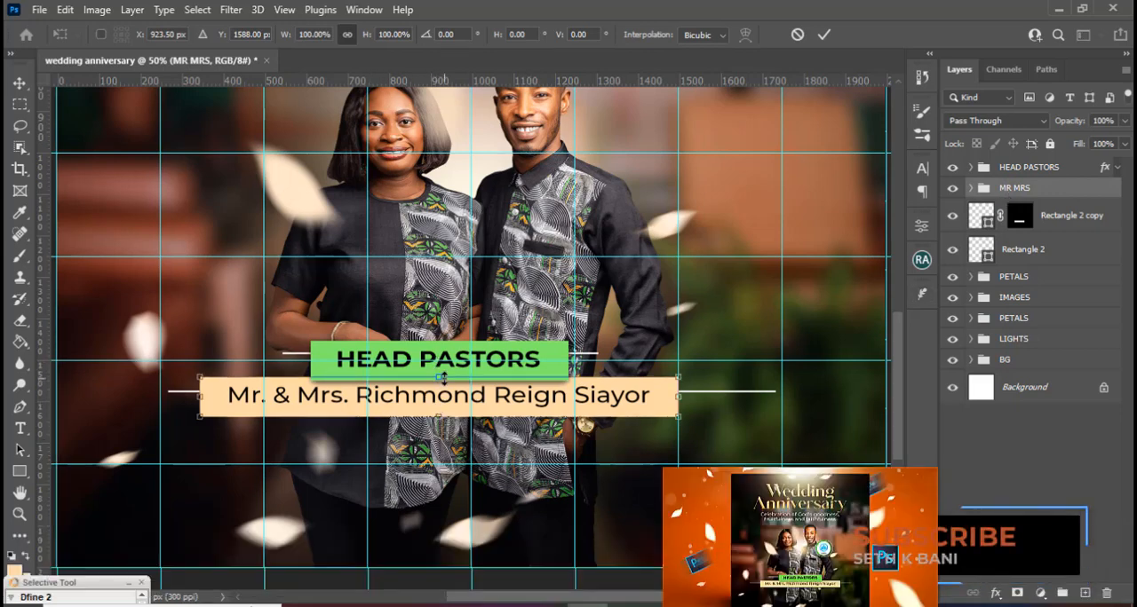
{"action": "key", "text": "shift+Right"}
{"action": "key", "text": "shift+Right"}
{"action": "key", "text": "shift+Right"}
{"action": "key", "text": "shift+Right"}
{"action": "key", "text": "shift+Right"}
{"action": "key", "text": "shift+Right"}
{"action": "key", "text": "shift+Right"}
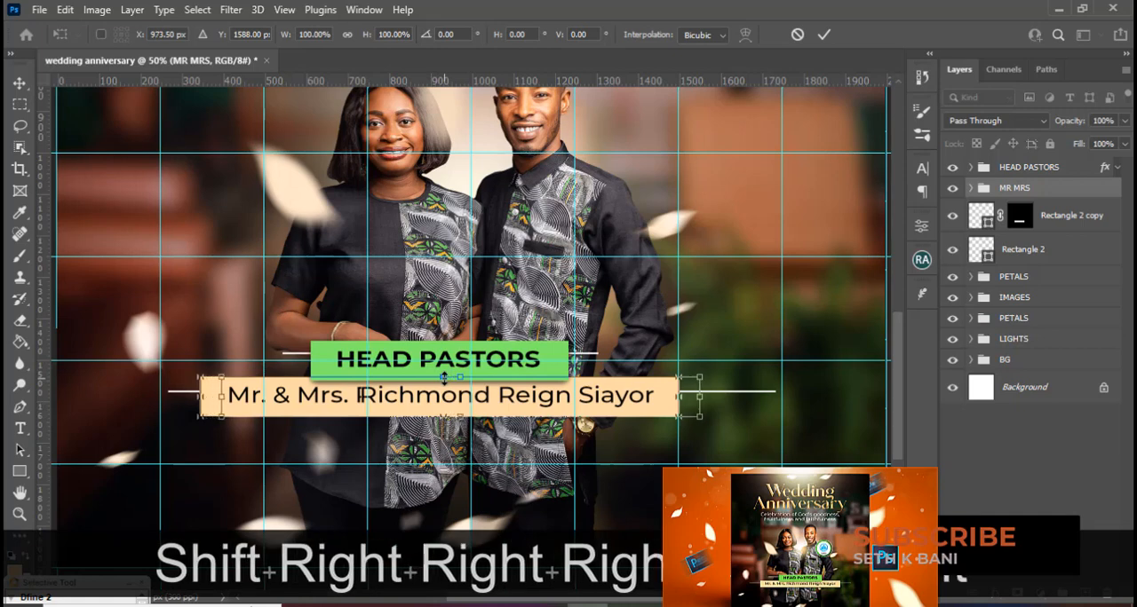
{"action": "key", "text": "Right"}
{"action": "key", "text": "Right"}
{"action": "key", "text": "Right"}
{"action": "key", "text": "Right"}
{"action": "key", "text": "Right"}
{"action": "key", "text": "Right"}
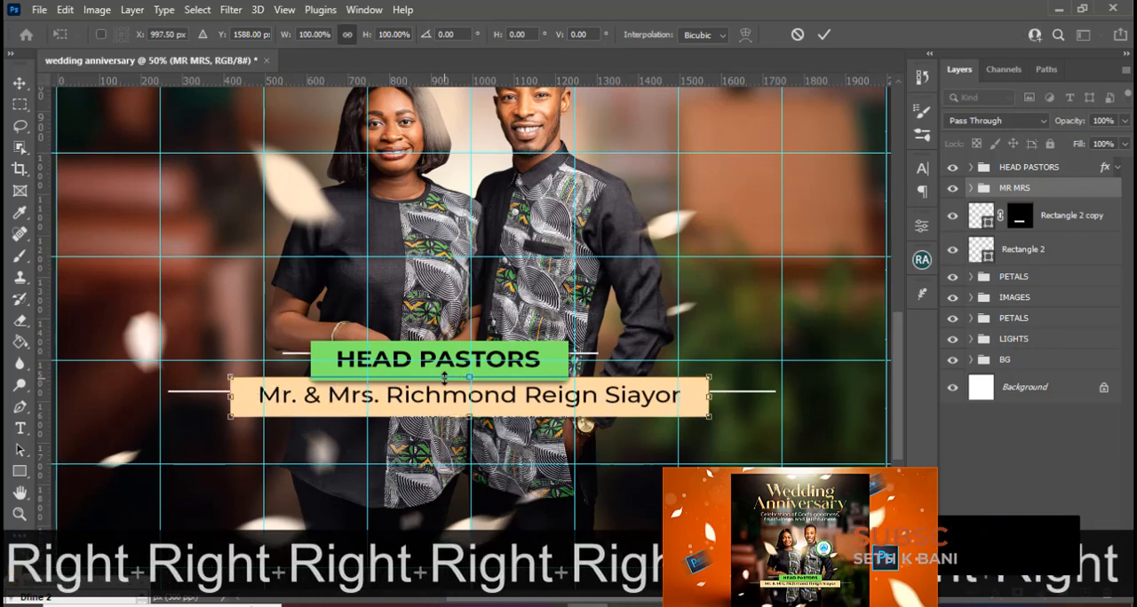
{"action": "key", "text": "Right"}
{"action": "key", "text": "Right"}
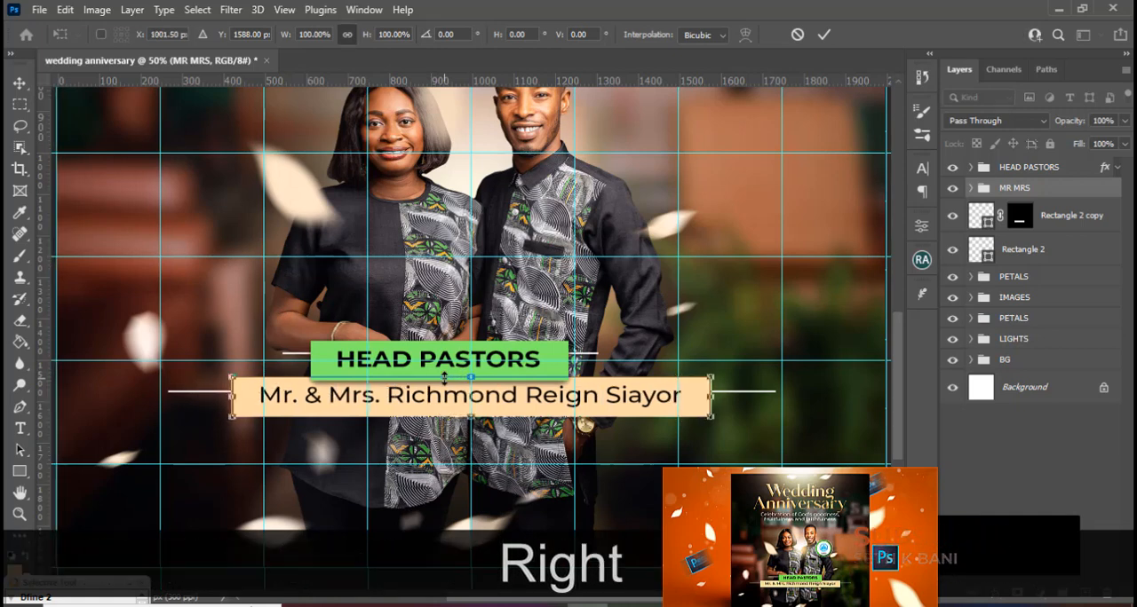
{"action": "key", "text": "Return"}
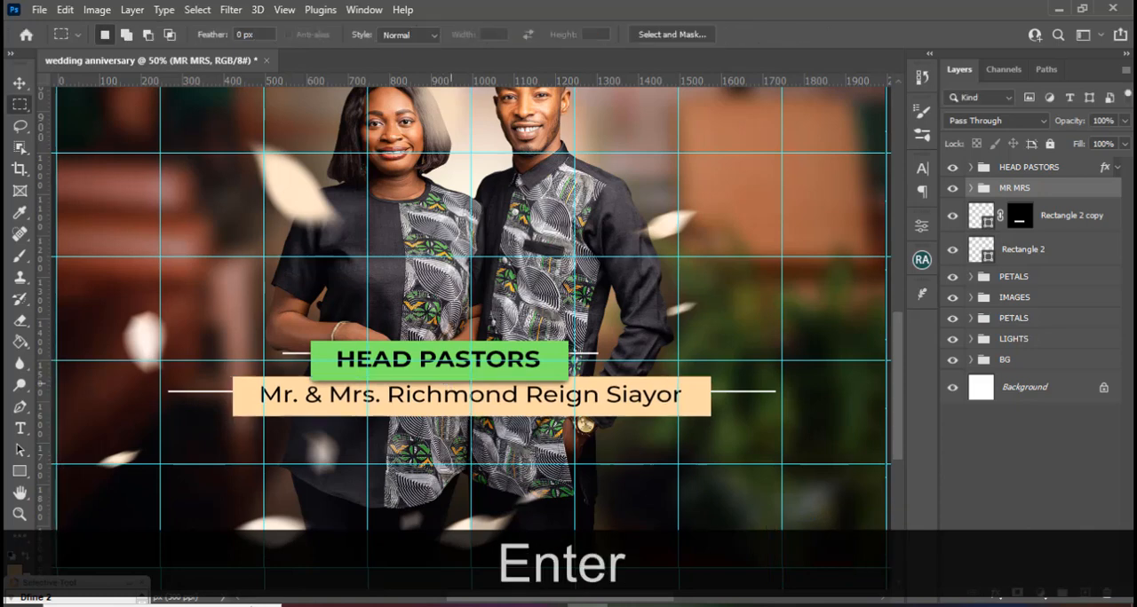
Move the green HEAD PASTORS group horizontally so it is centred on the middle vertical guide above the peach bar.
{"action": "left_click", "coordinate": [1013, 169]}
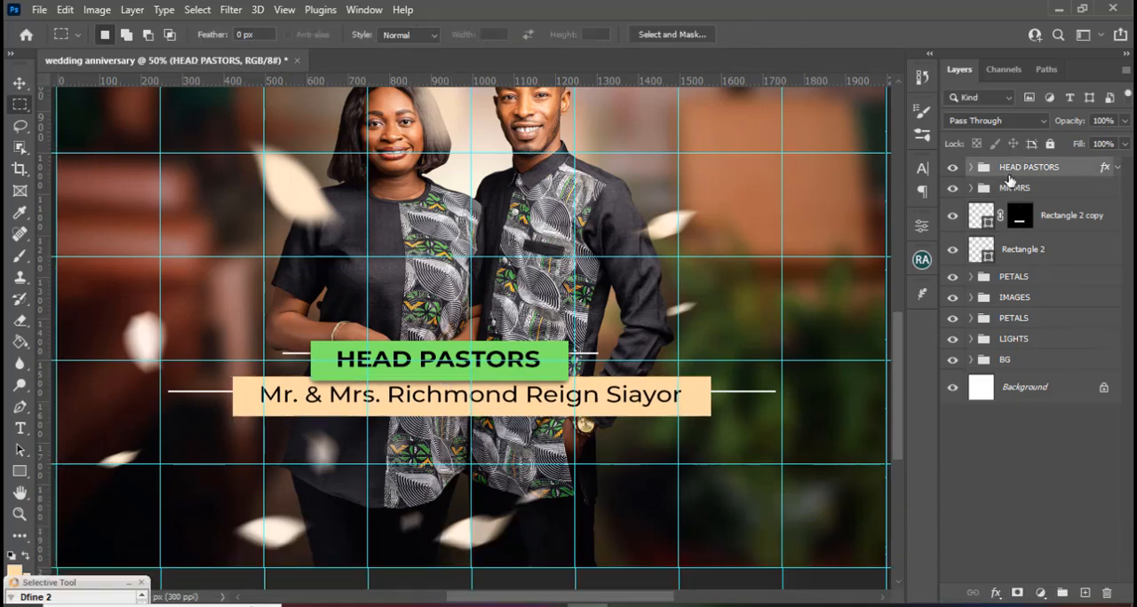
{"action": "key", "text": "ctrl+t"}
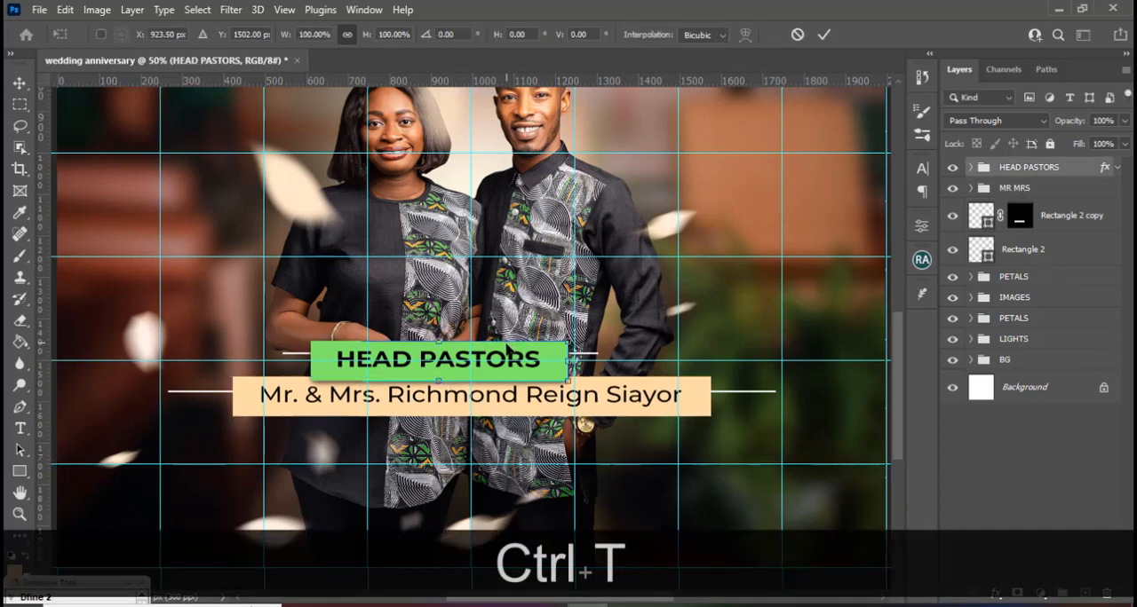
{"action": "key", "text": "shift+Right"}
{"action": "key", "text": "shift+Right"}
{"action": "key", "text": "shift+Right"}
{"action": "key", "text": "shift+Right"}
{"action": "key", "text": "shift+Right"}
{"action": "key", "text": "shift+Right"}
{"action": "key", "text": "shift+Right"}
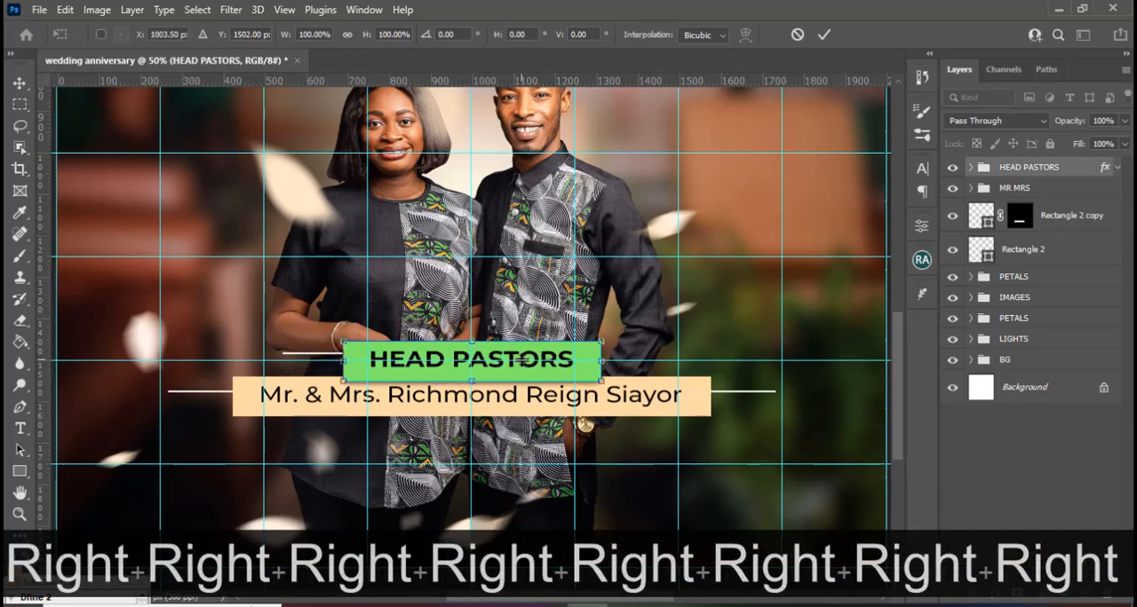
{"action": "key", "text": "Right"}
{"action": "key", "text": "Return"}
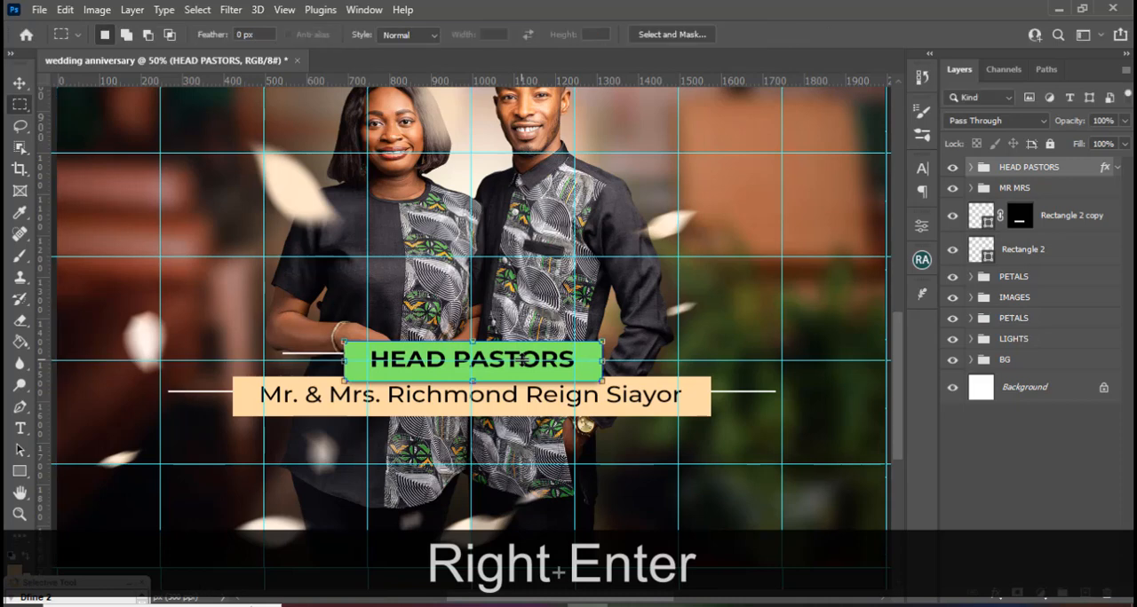
Check the transform centre positions of the copied white line and the original white line.
{"action": "left_click", "coordinate": [1083, 218]}
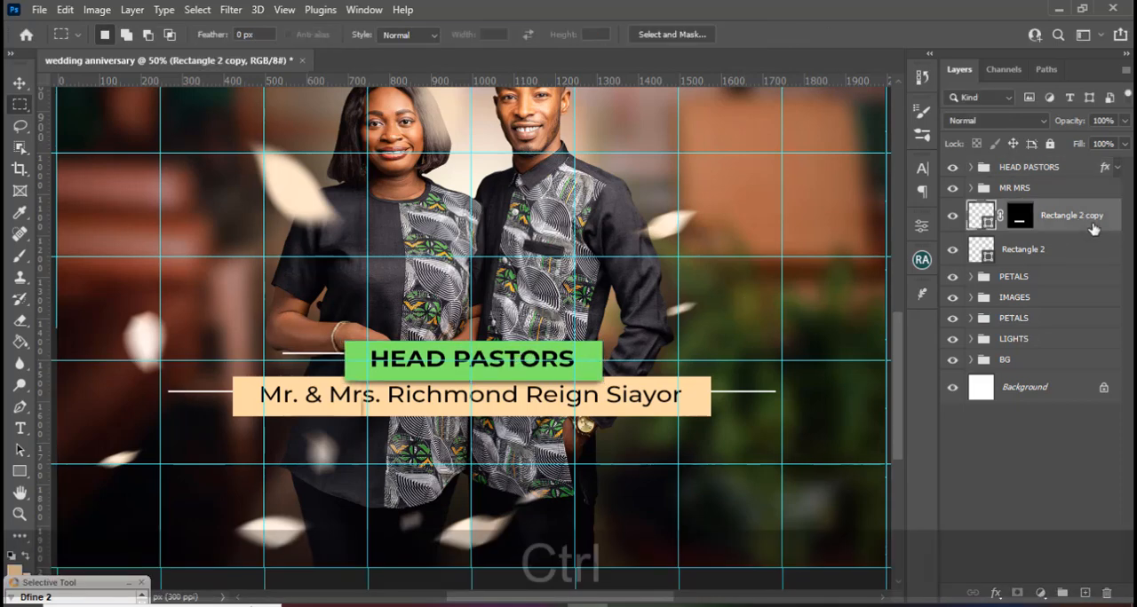
{"action": "key", "text": "ctrl+t"}
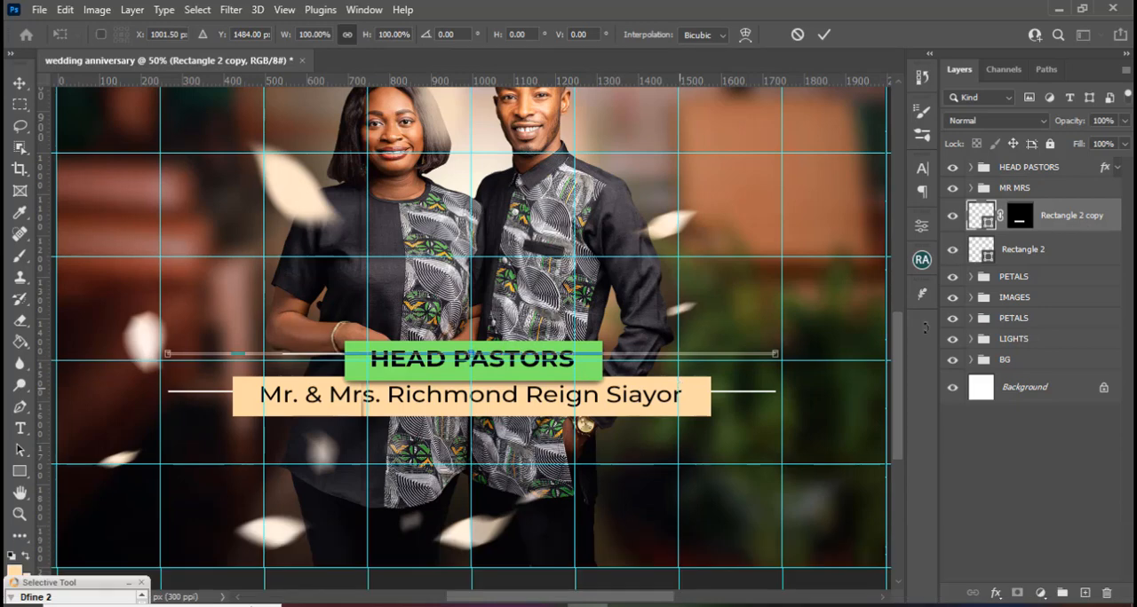
{"action": "key", "text": "Return"}
{"action": "left_click", "coordinate": [1012, 257]}
{"action": "key", "text": "ctrl+t"}
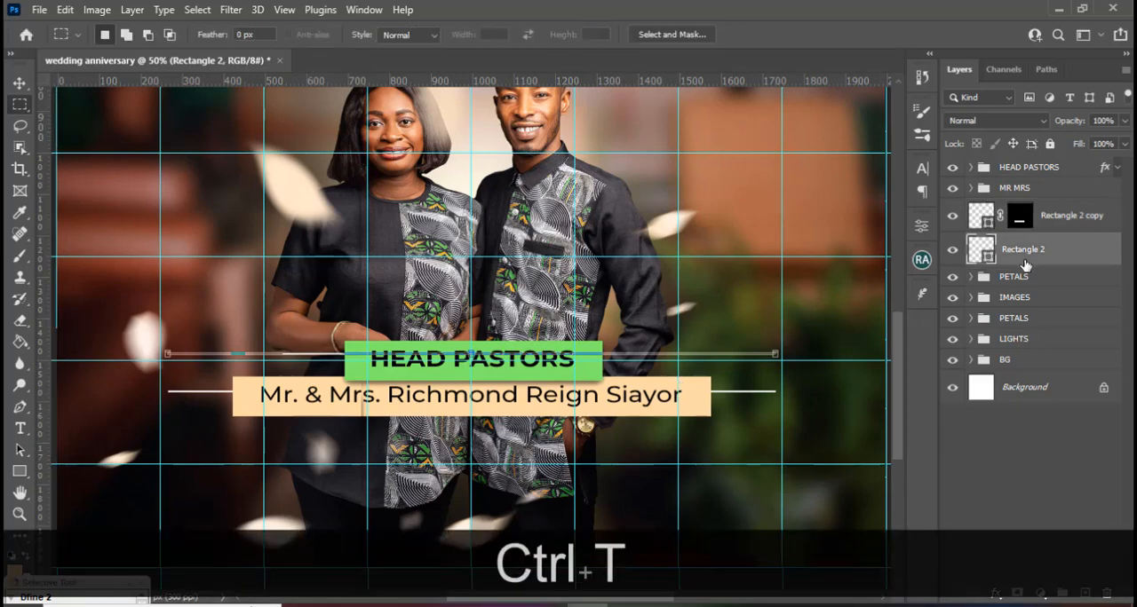
{"action": "key", "text": "Return"}
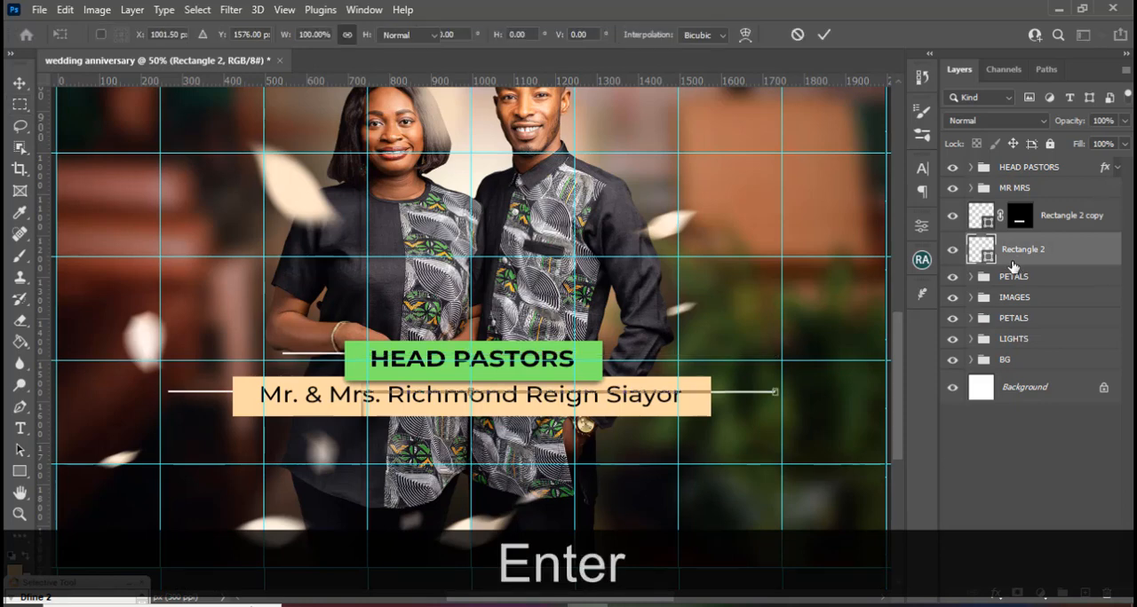
Group the two white line layers, name the group LINES, and hide the guides.
{"action": "left_click", "coordinate": [1057, 229], "text": "ctrl"}
{"action": "key", "text": "ctrl+g"}
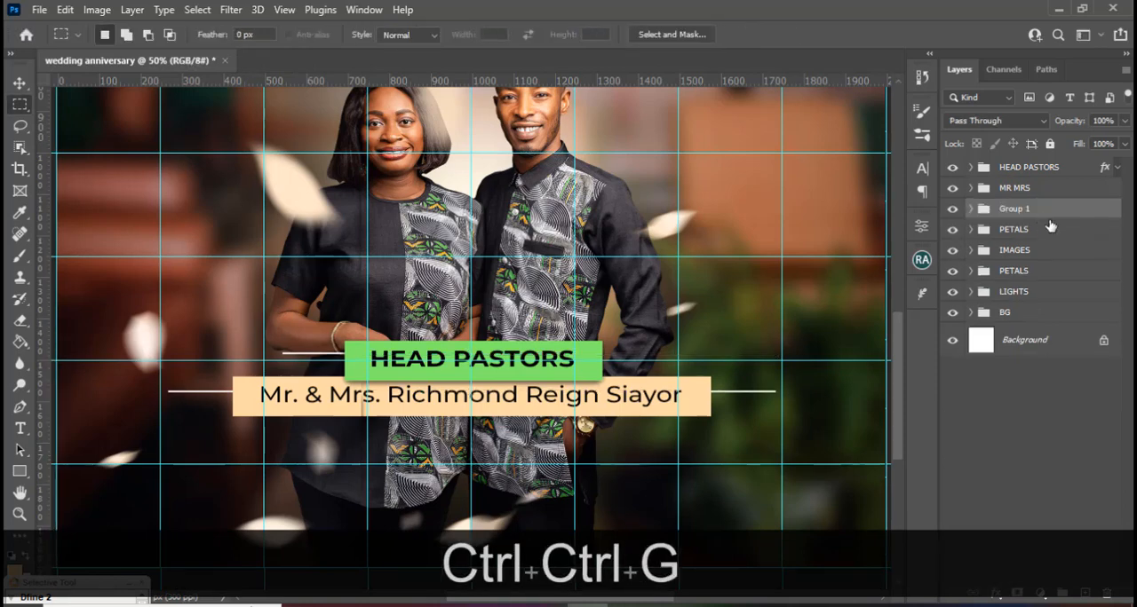
{"action": "double_click", "coordinate": [1014, 209]}
{"action": "type", "text": "LINES"}
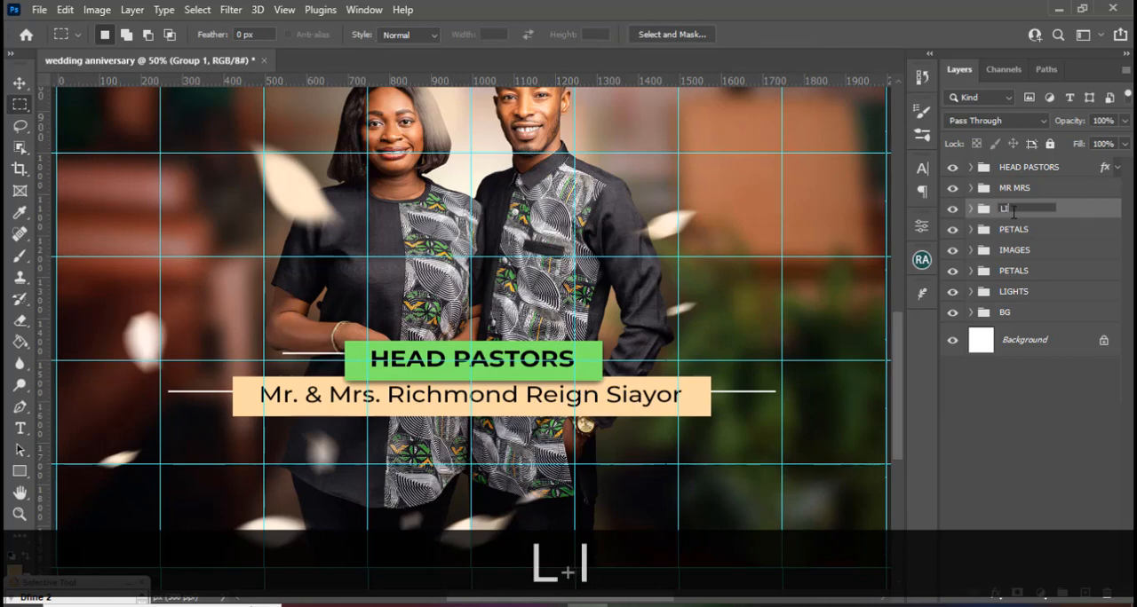
{"action": "key", "text": "Return"}
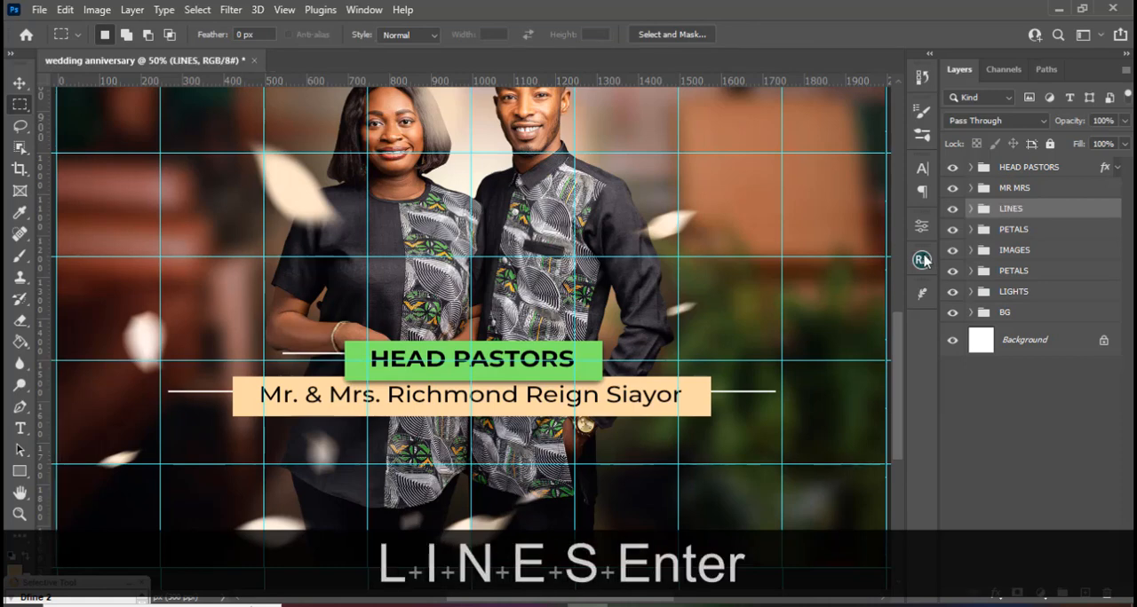
{"action": "key", "text": "ctrl+h"}
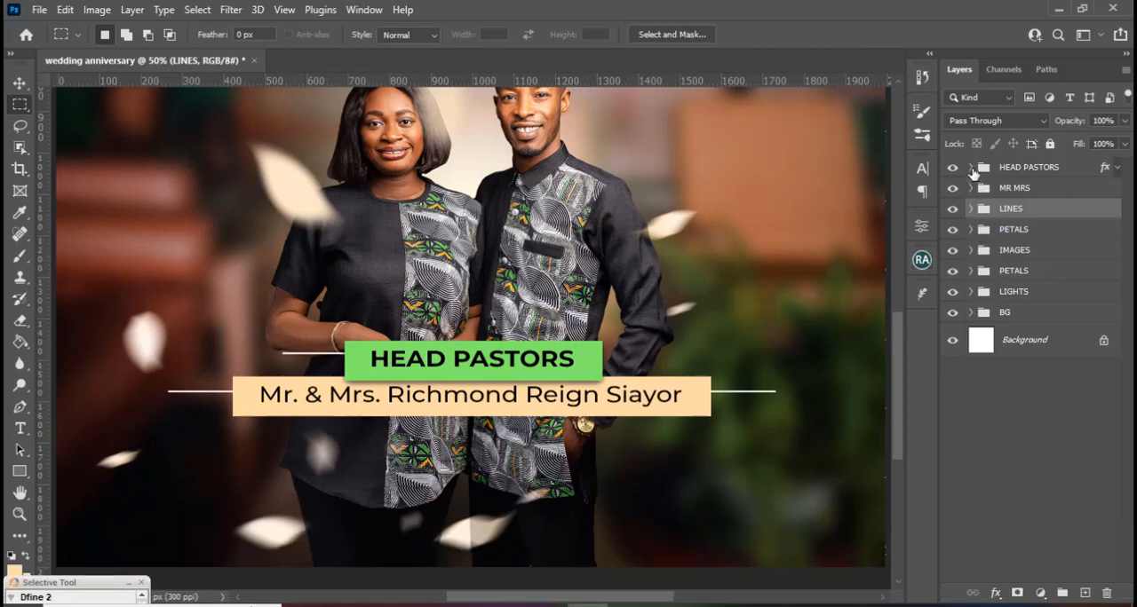
Centre the HEAD PASTORS text within the green bar by aligning it to a selection of the bar, and collapse the group.
{"action": "left_click", "coordinate": [971, 167]}
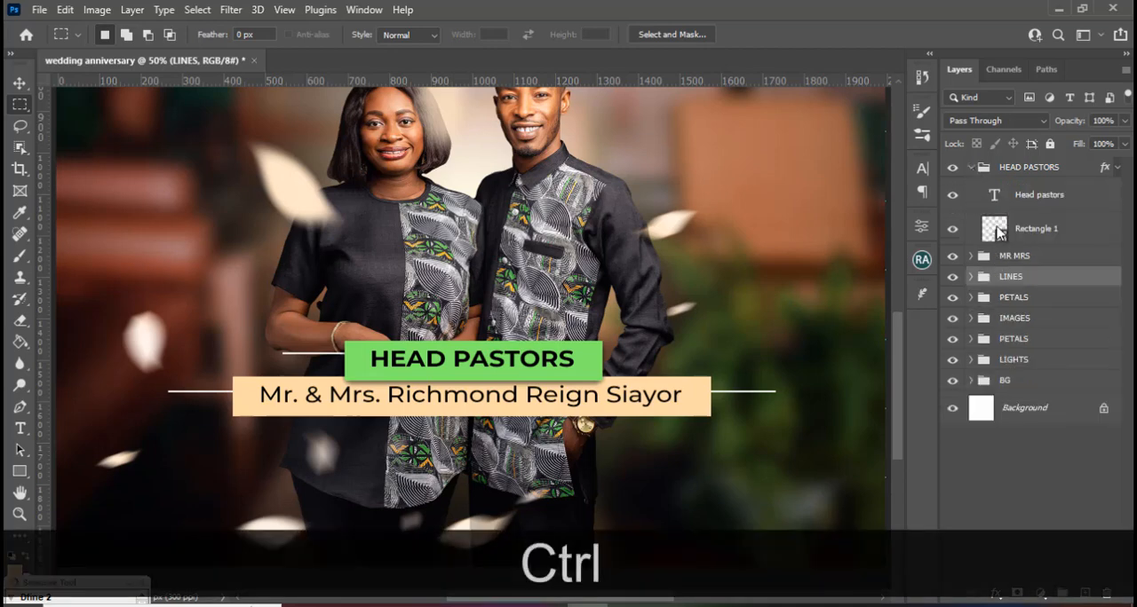
{"action": "left_click", "coordinate": [996, 230], "text": "ctrl"}
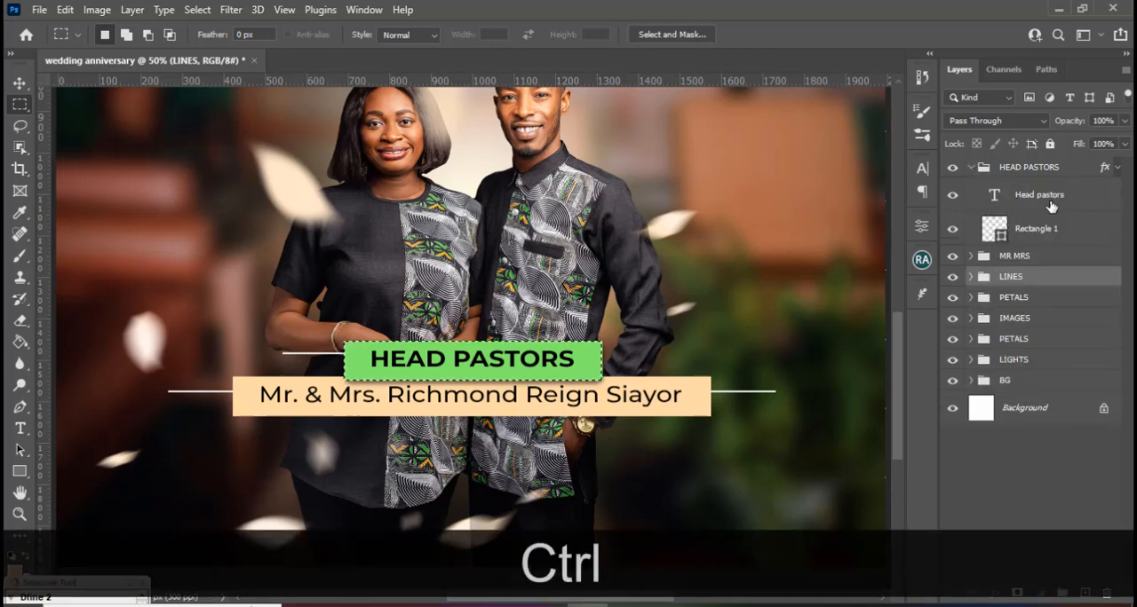
{"action": "left_click", "coordinate": [1008, 199]}
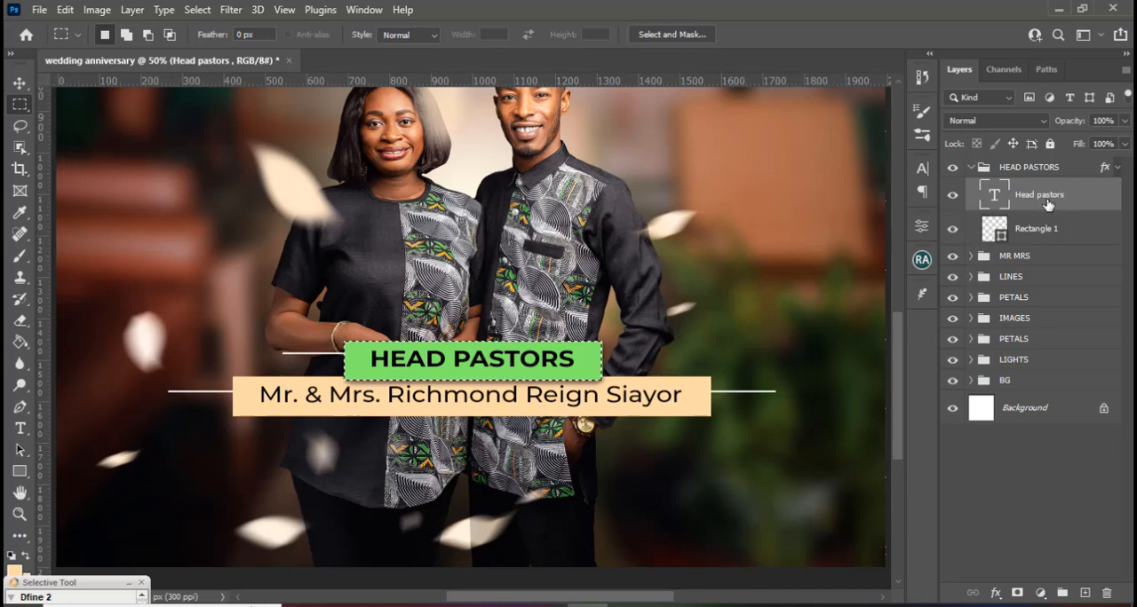
{"action": "left_click", "coordinate": [18, 83]}
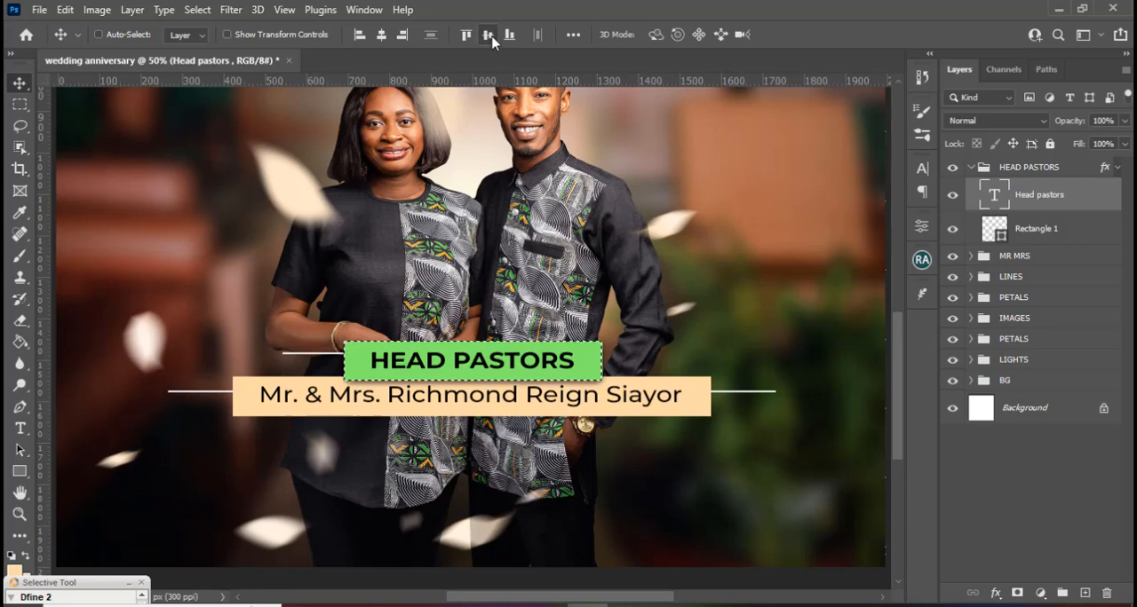
{"action": "key", "text": "ctrl+d"}
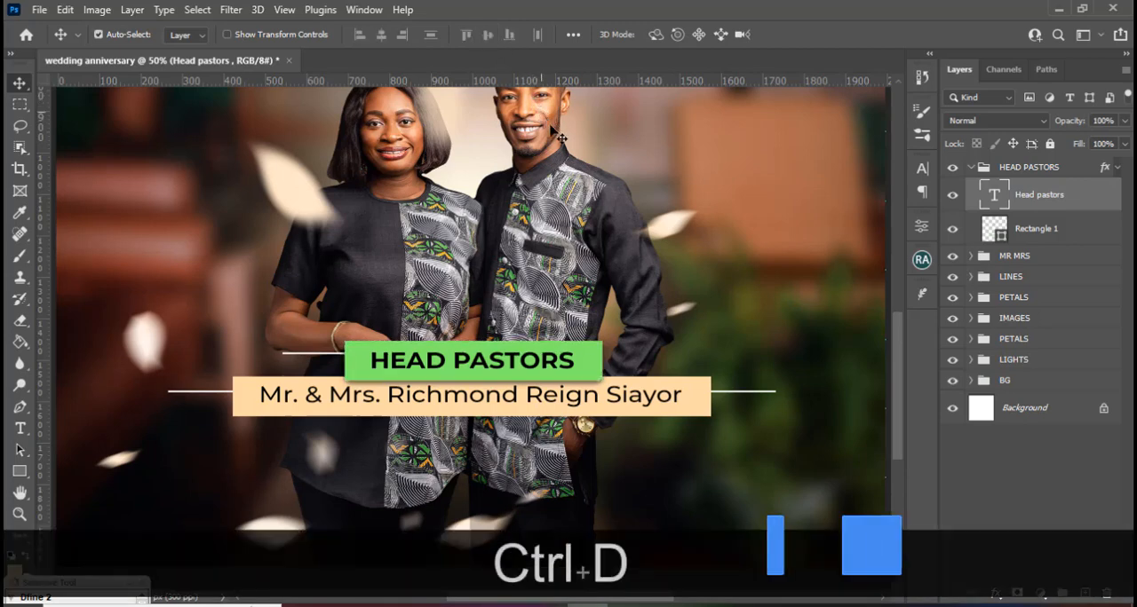
{"action": "left_click", "coordinate": [984, 167]}
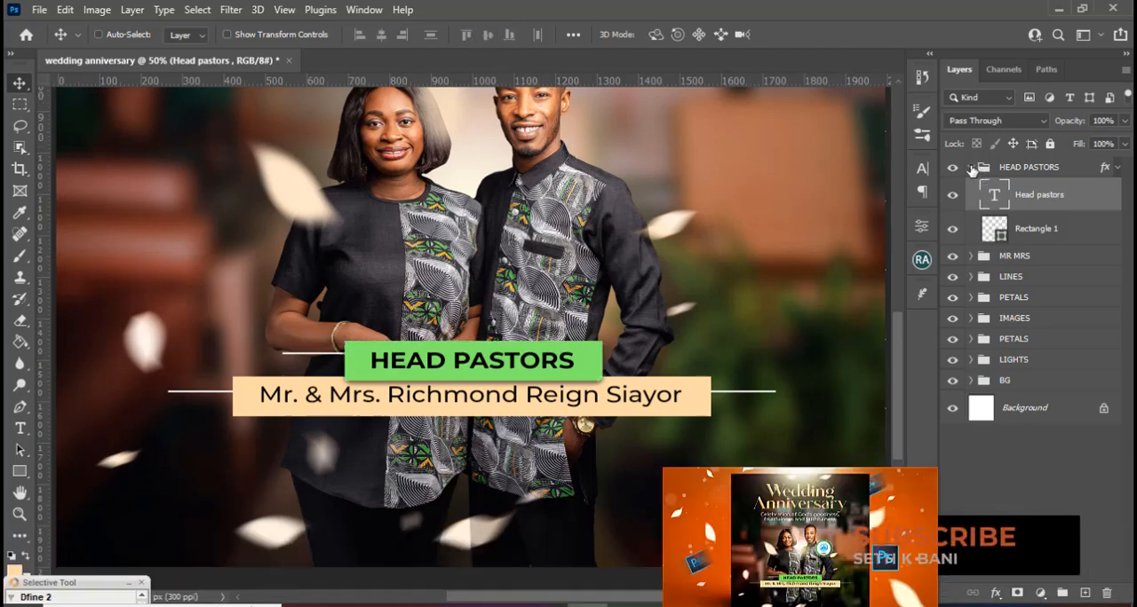
{"action": "left_click", "coordinate": [970, 167]}
Centre the couple's name text within the peach bar by aligning it to a selection of the bar, and collapse the group.
{"action": "left_click", "coordinate": [971, 187]}
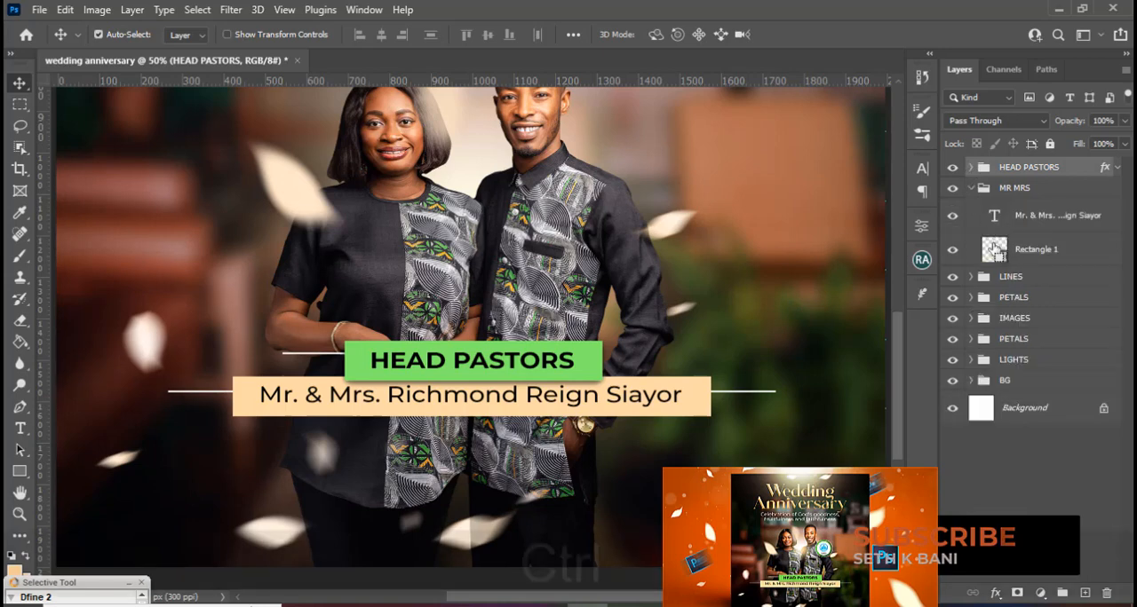
{"action": "left_click", "coordinate": [995, 252], "text": "ctrl"}
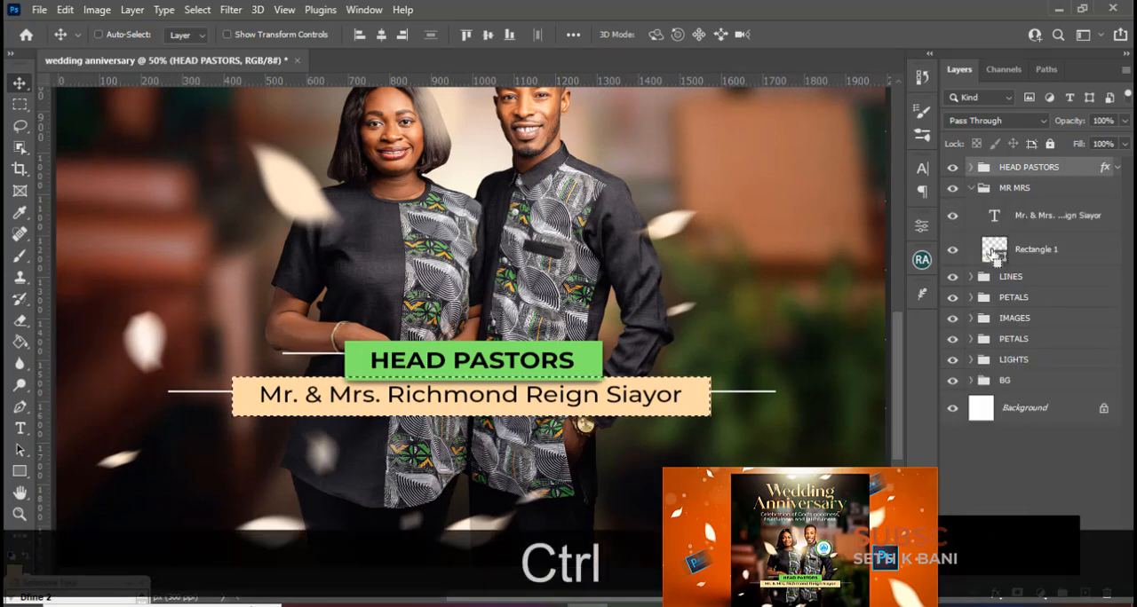
{"action": "left_click", "coordinate": [992, 217]}
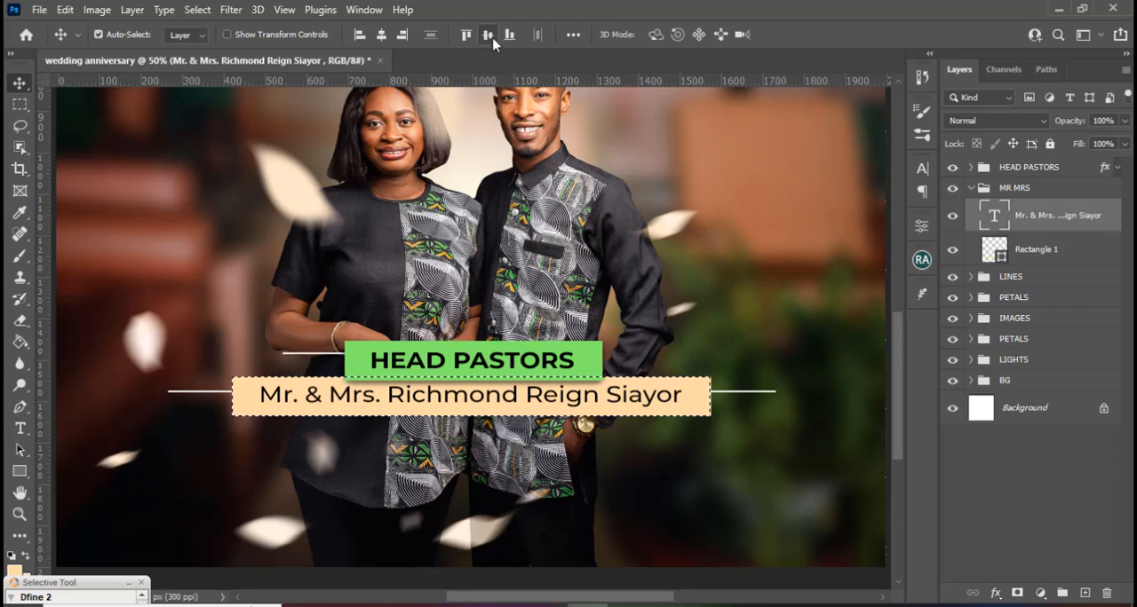
{"action": "key", "text": "ctrl+d"}
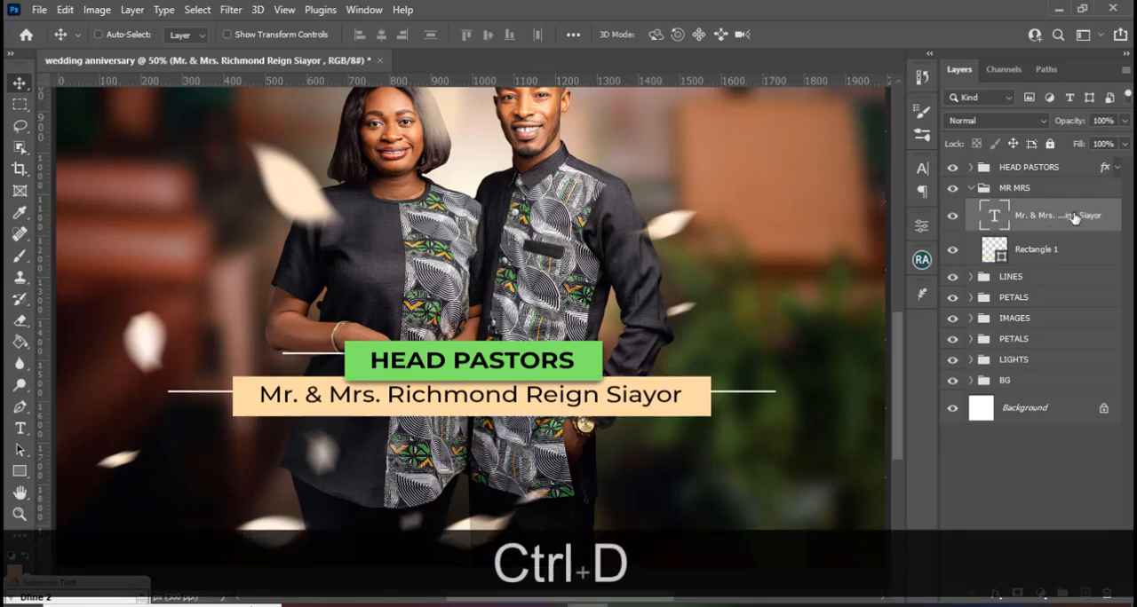
{"action": "left_click", "coordinate": [970, 193]}
{"action": "left_click", "coordinate": [971, 187]}
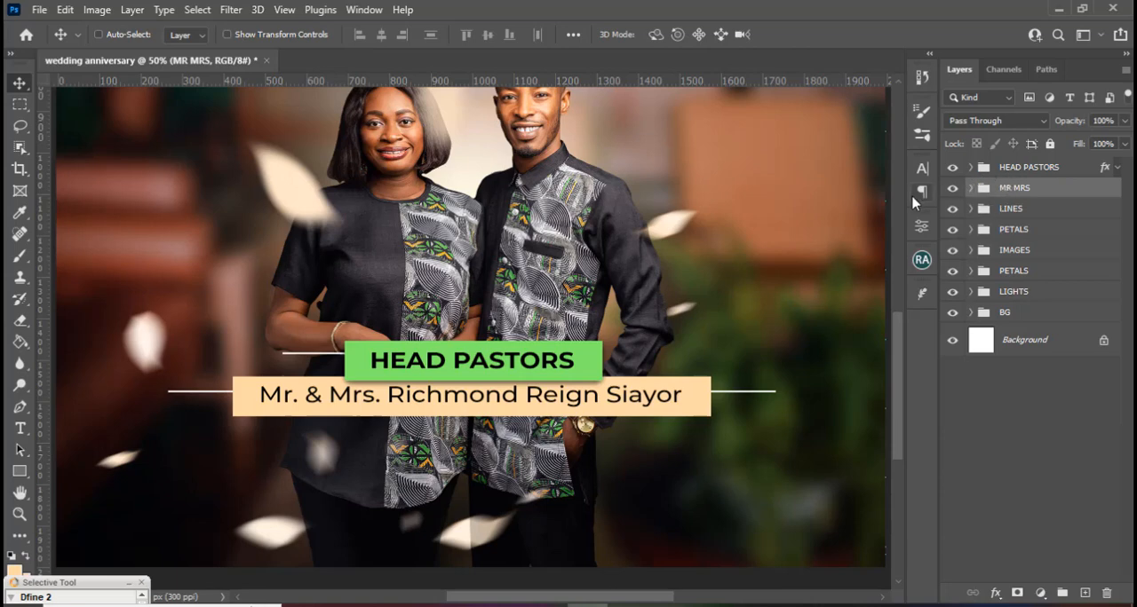
Draw a 250 x 250 px peach circle beside the man's head and move it closer so it overlaps his shoulder.
{"action": "scroll", "coordinate": [753, 310], "scroll_direction": "up", "scroll_amount": 1}
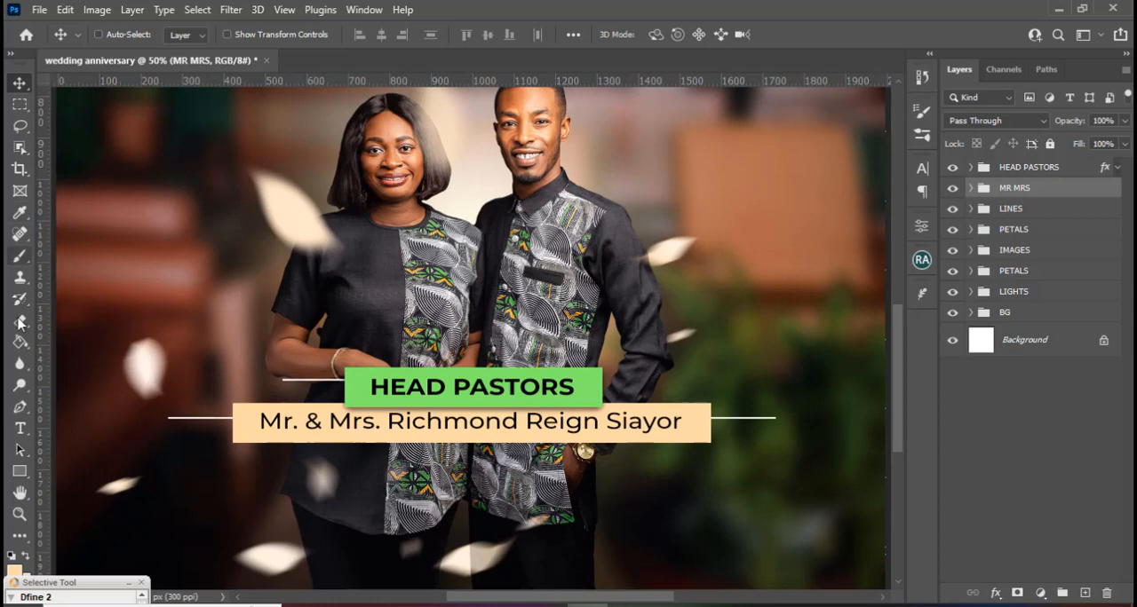
{"action": "right_click", "coordinate": [20, 472]}
{"action": "left_click", "coordinate": [85, 470]}
{"action": "right_click", "coordinate": [21, 475]}
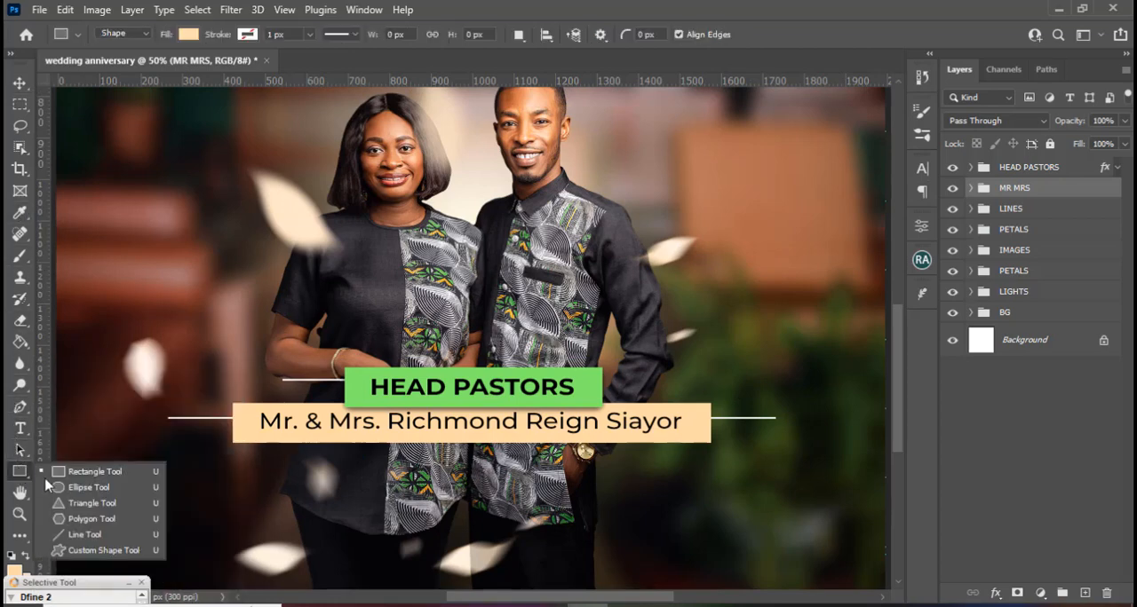
{"action": "left_click", "coordinate": [80, 488]}
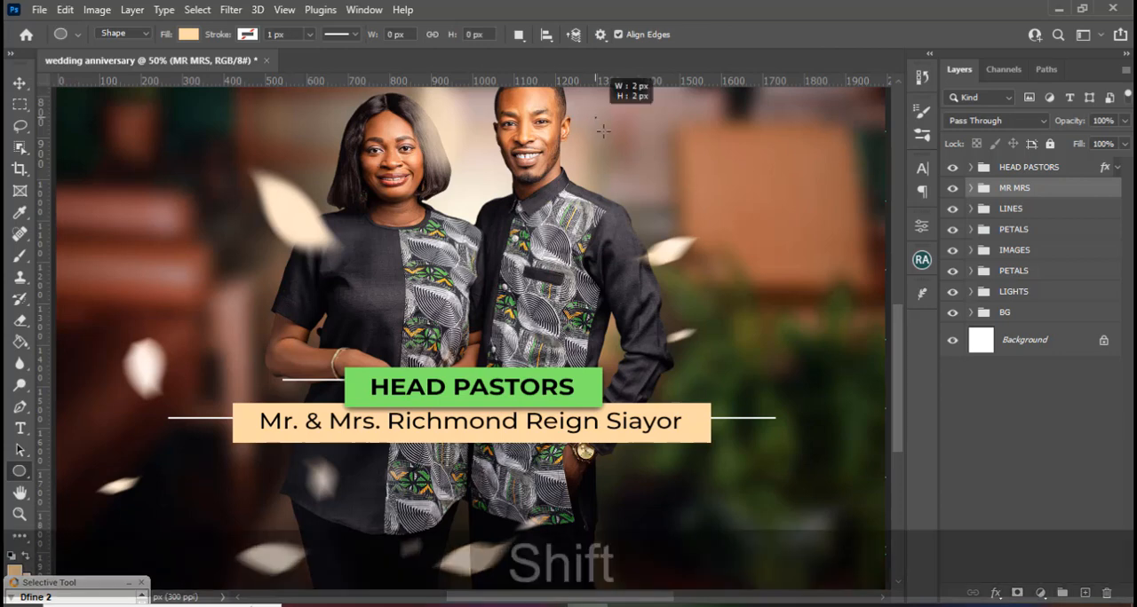
{"action": "left_click_drag", "start_coordinate": [595, 118], "coordinate": [699, 303]}
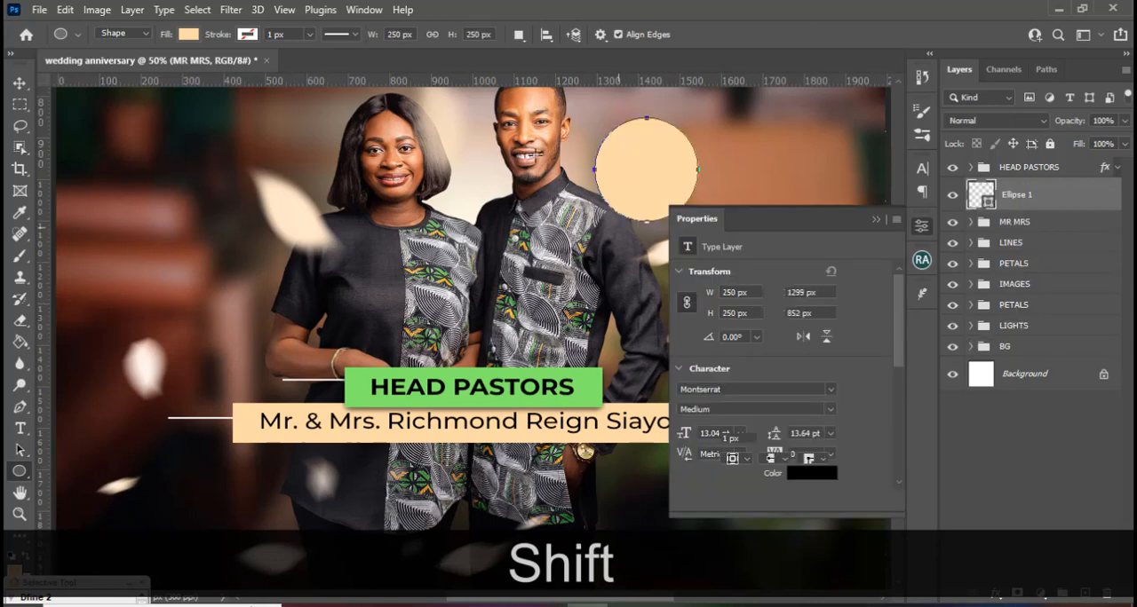
{"action": "left_click", "coordinate": [877, 221]}
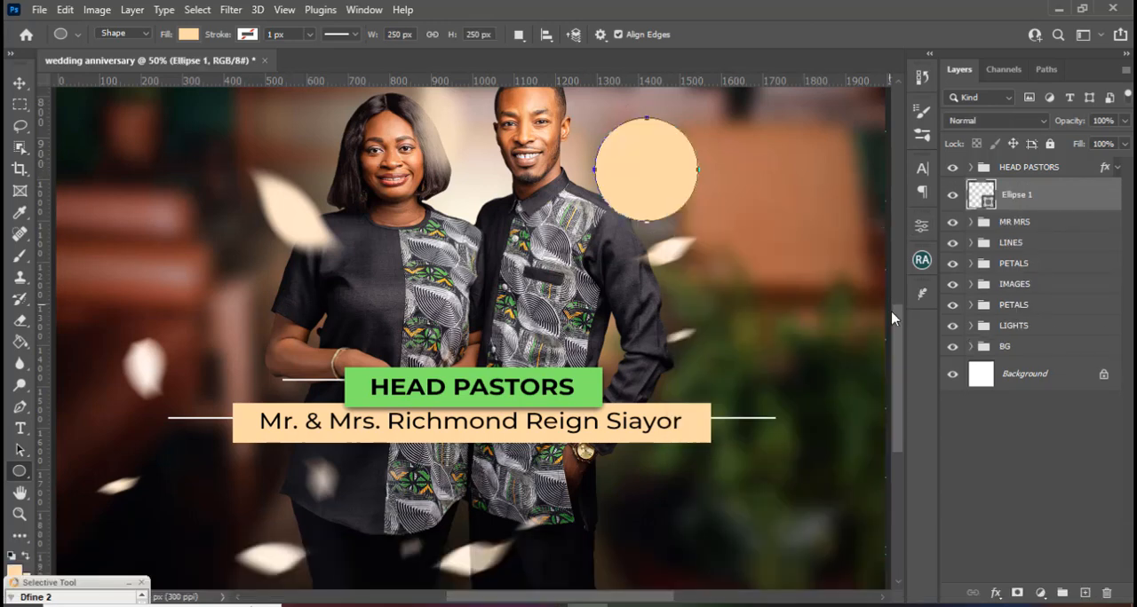
{"action": "scroll", "coordinate": [896, 311], "scroll_direction": "up", "scroll_amount": 2}
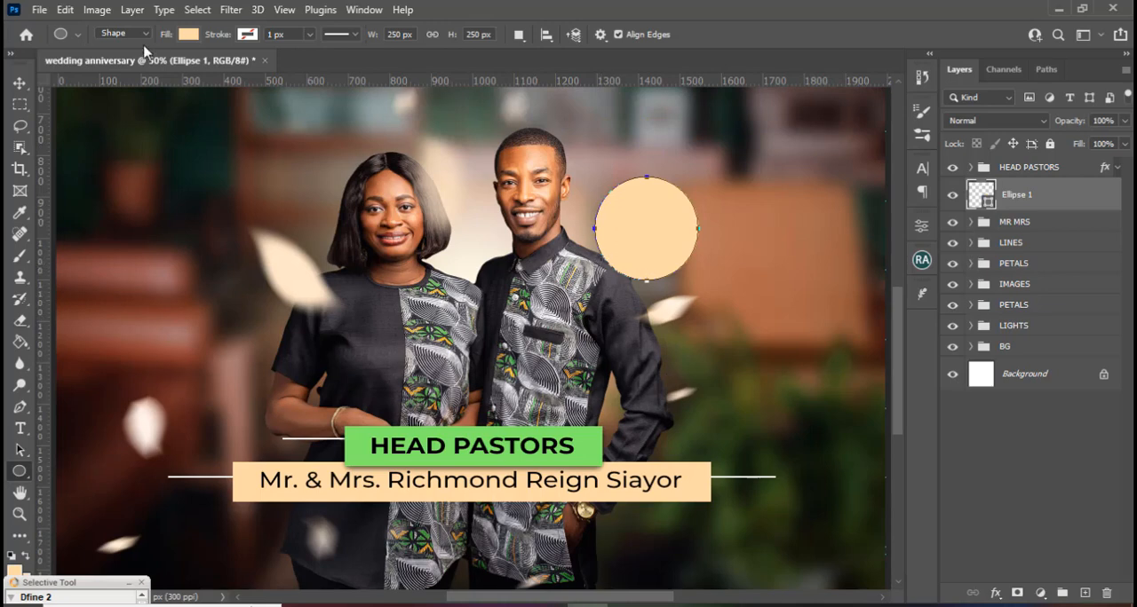
{"action": "left_click", "coordinate": [24, 82]}
{"action": "mouse_move", "coordinate": [619, 228]}
{"action": "left_mouse_down"}
{"action": "mouse_move", "coordinate": [588, 226]}
{"action": "mouse_move", "coordinate": [619, 226]}
{"action": "left_mouse_up"}
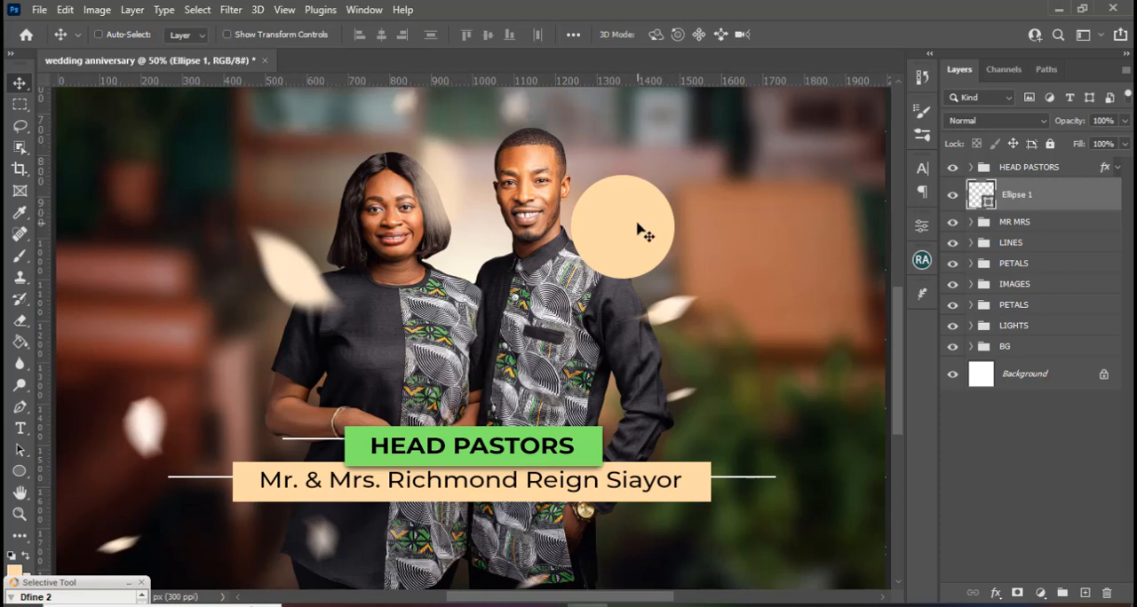
Show the guides, lower the peach circle onto the man's shoulder, and move its layer above the HEAD PASTORS group.
{"action": "key", "text": "ctrl+h"}
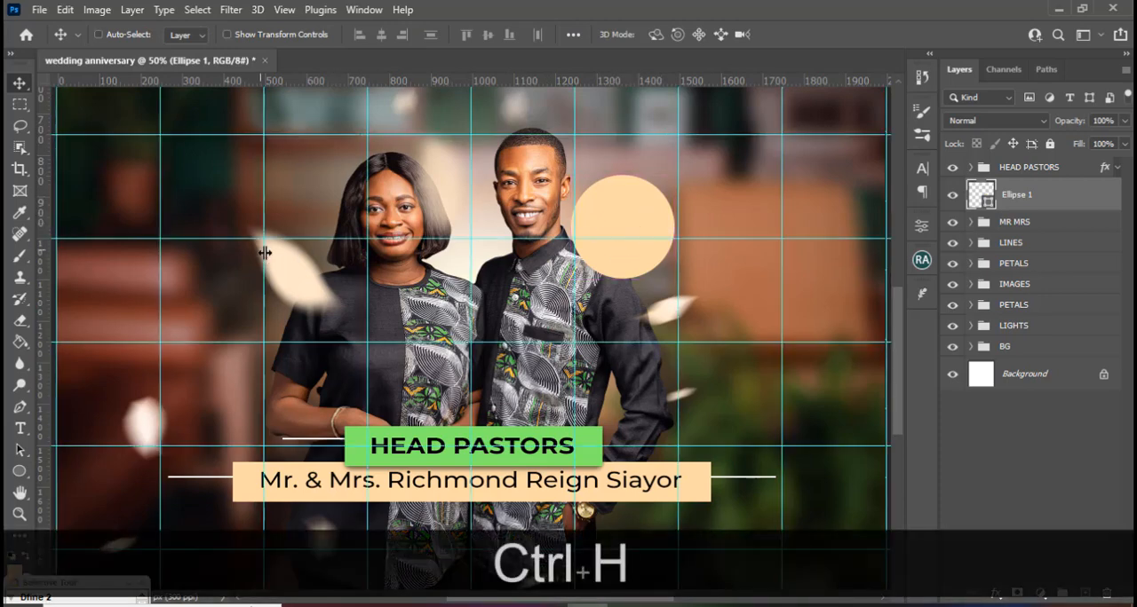
{"action": "left_click_drag", "start_coordinate": [614, 249], "coordinate": [617, 283]}
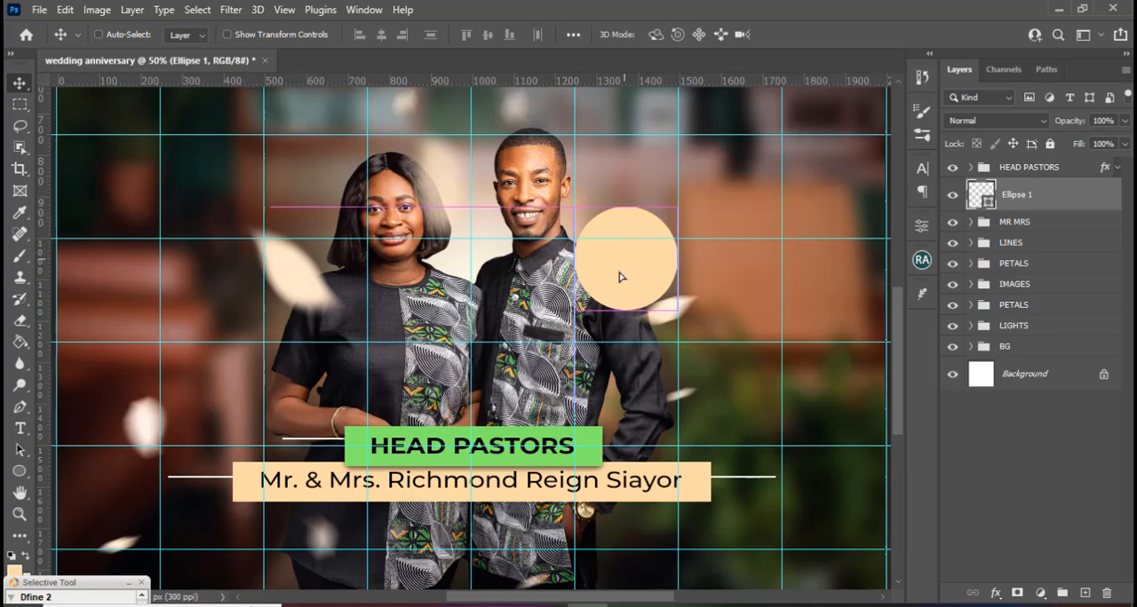
{"action": "left_click_drag", "start_coordinate": [628, 265], "coordinate": [620, 277]}
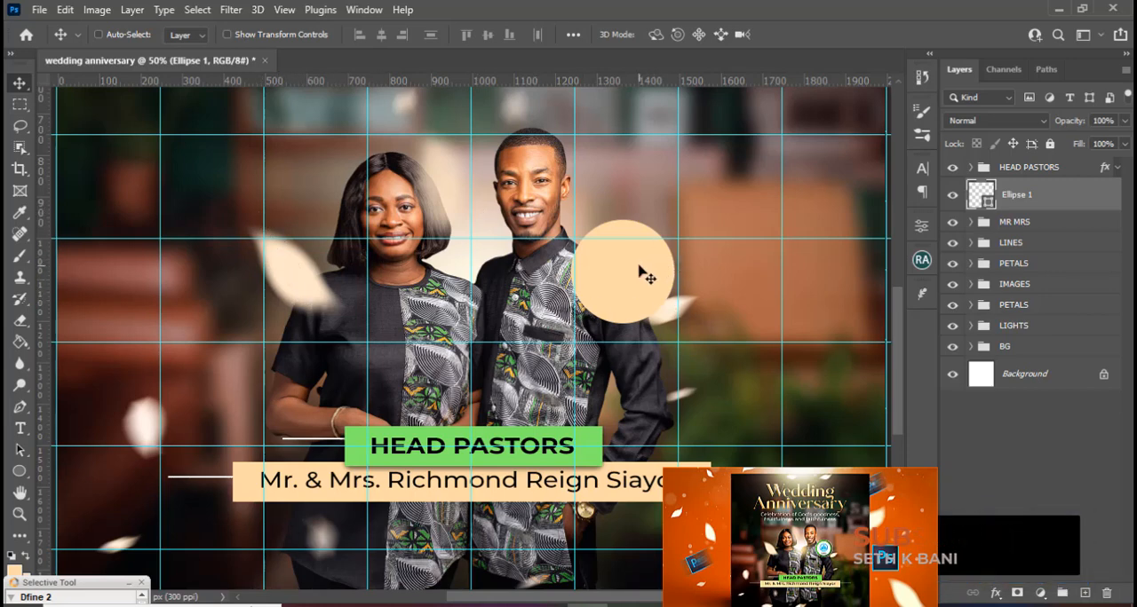
{"action": "left_click_drag", "start_coordinate": [631, 283], "coordinate": [649, 257]}
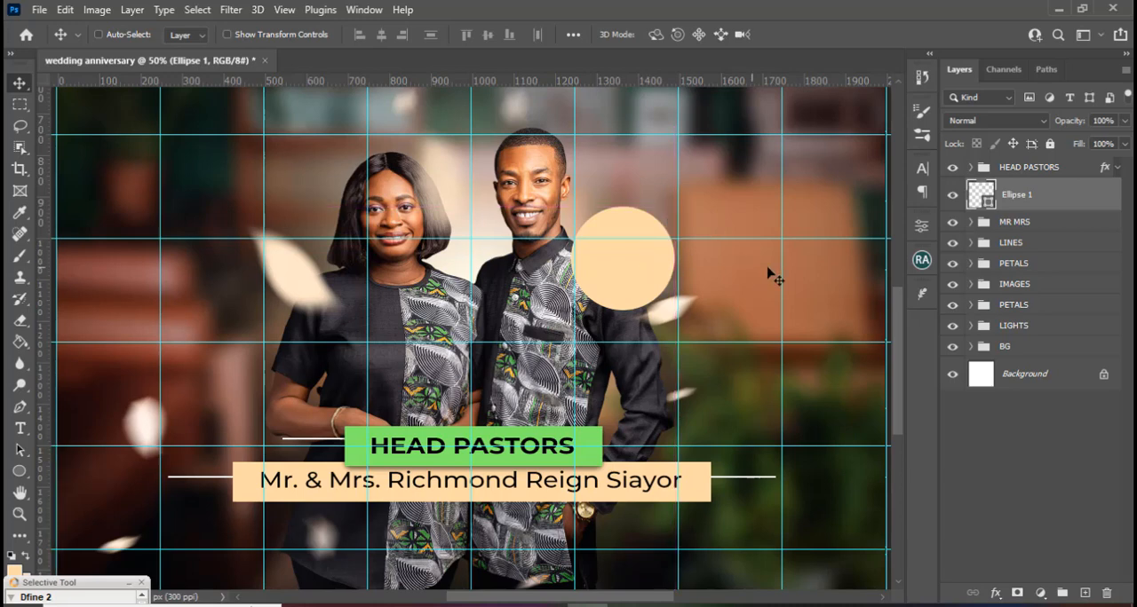
{"action": "left_click_drag", "start_coordinate": [1019, 203], "coordinate": [1008, 156]}
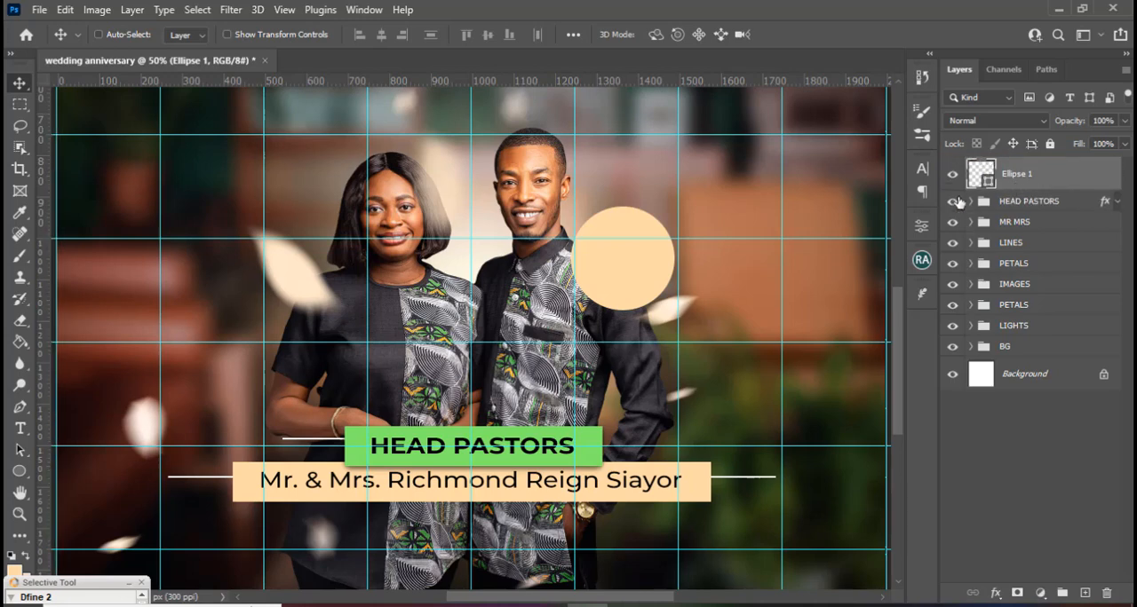
Remove the circle's peach fill and give it a white 3 px stroke.
{"action": "key", "text": "ctrl"}
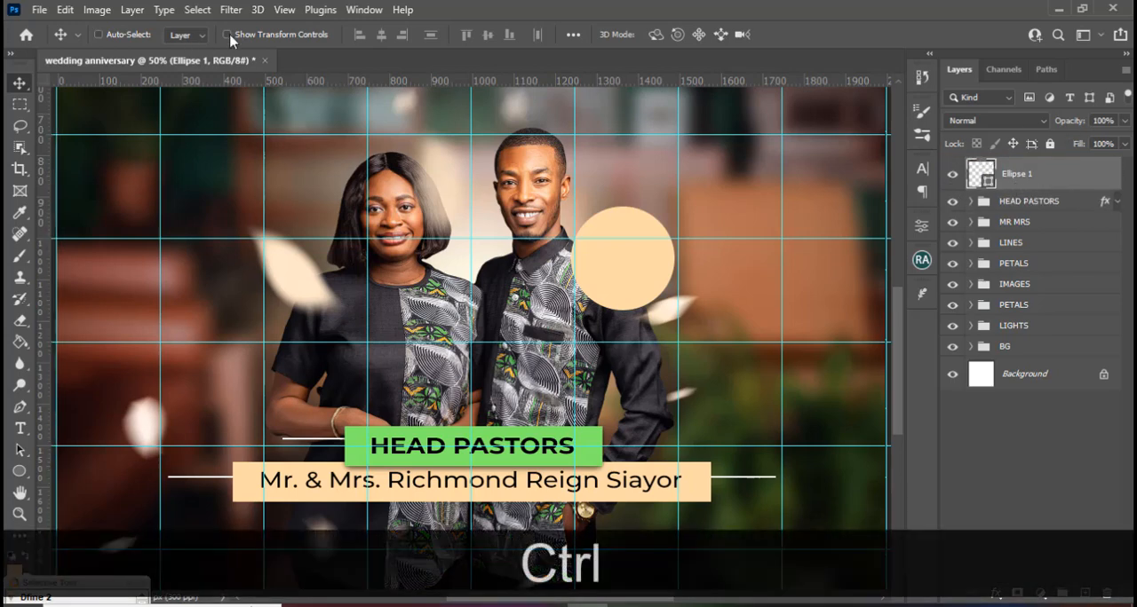
{"action": "key", "text": "y"}
{"action": "key", "text": "u"}
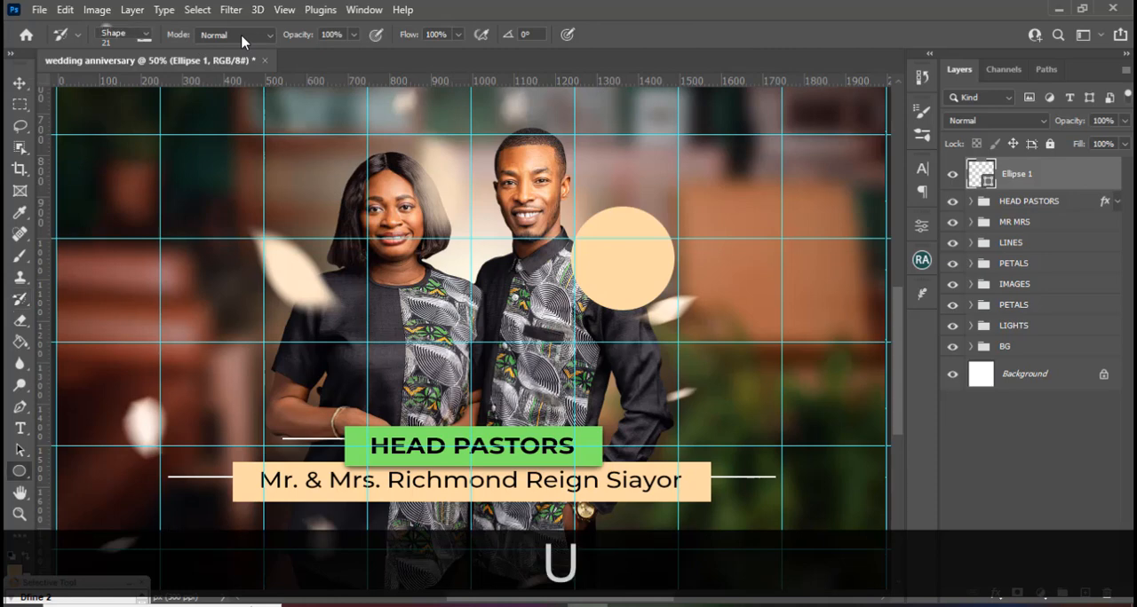
{"action": "left_click", "coordinate": [186, 38]}
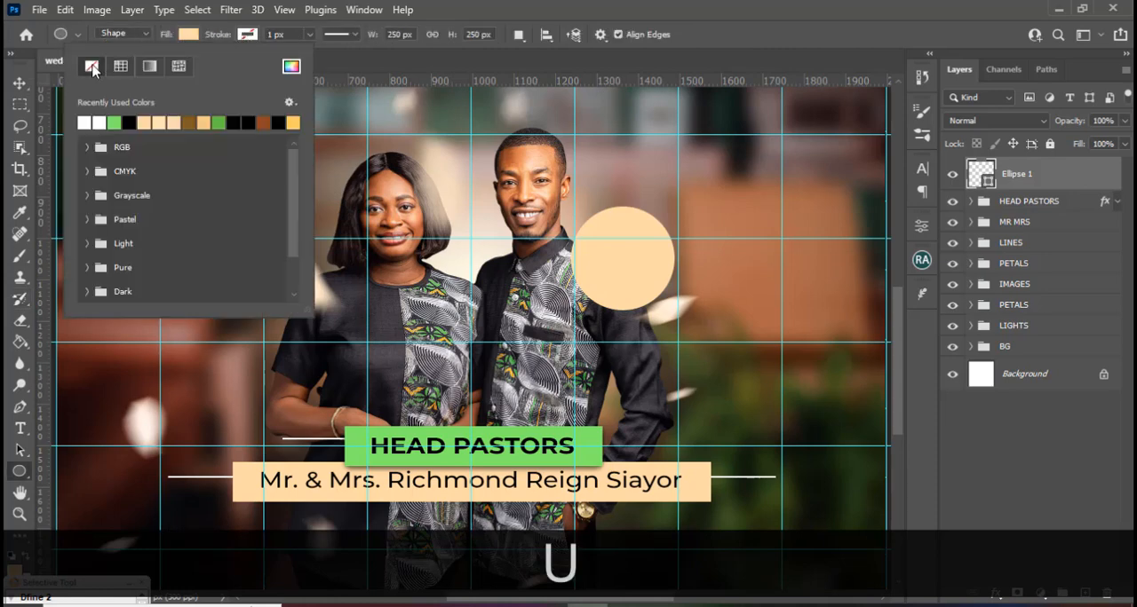
{"action": "left_click", "coordinate": [92, 67]}
{"action": "left_click", "coordinate": [248, 37]}
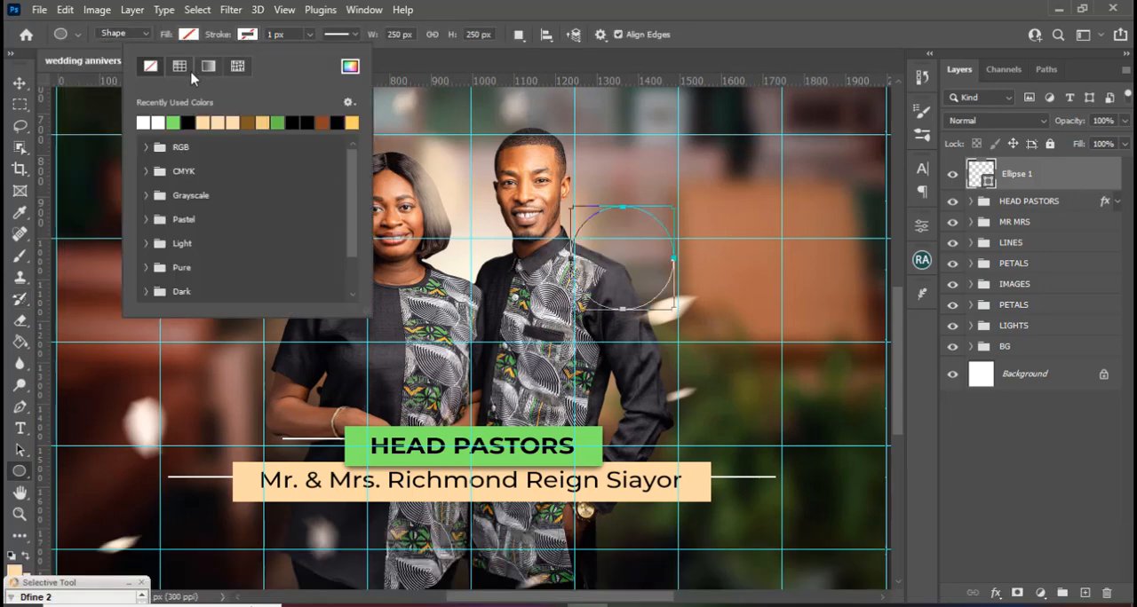
{"action": "left_click", "coordinate": [147, 121]}
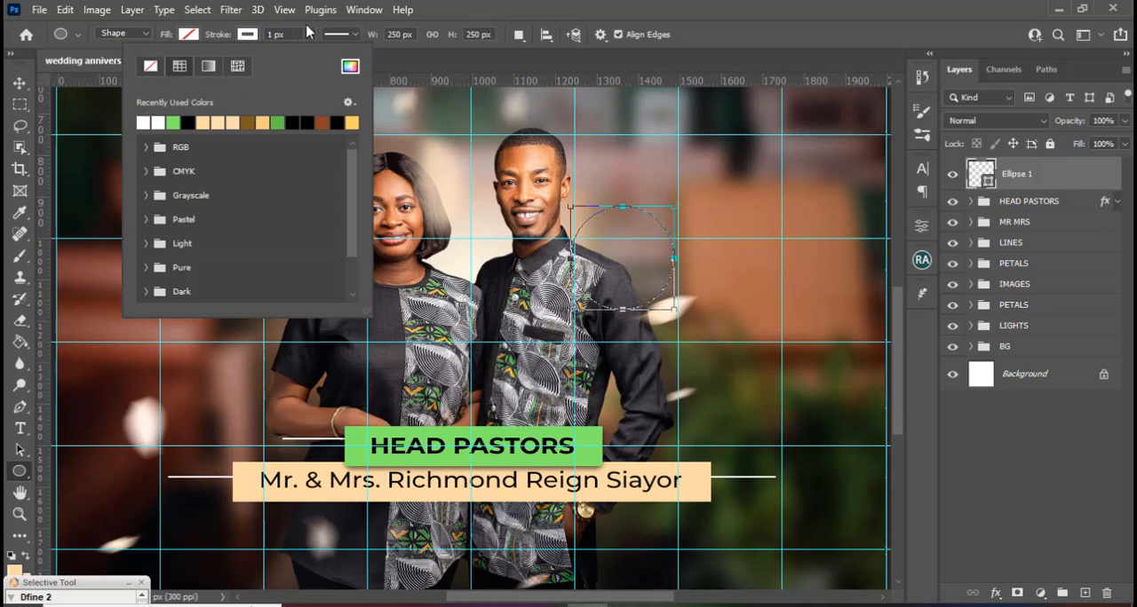
{"action": "left_click", "coordinate": [250, 32]}
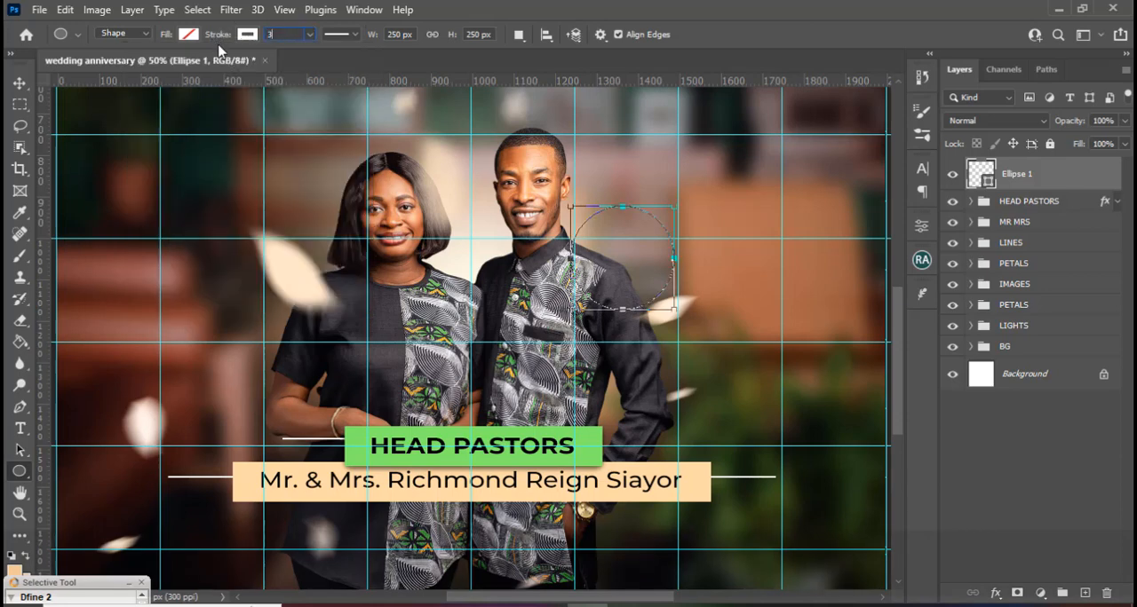
{"action": "type", "text": "3"}
{"action": "key", "text": "Return"}
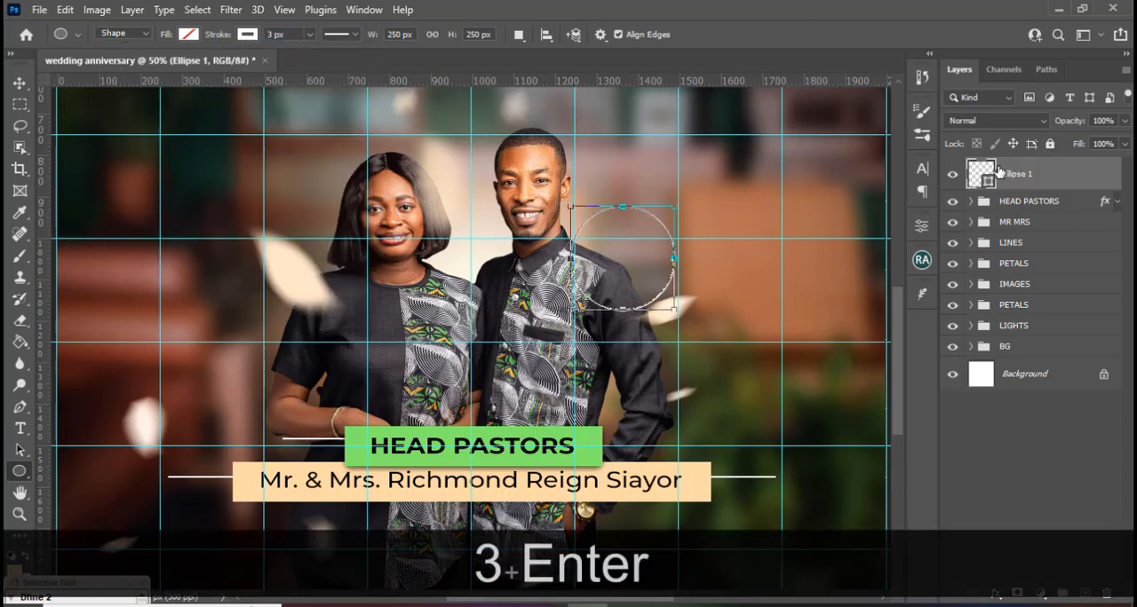
Duplicate the outlined circle and scale the copy down about its centre to 234 x 234 px.
{"action": "key", "text": "ctrl"}
{"action": "key", "text": "ctrl+j"}
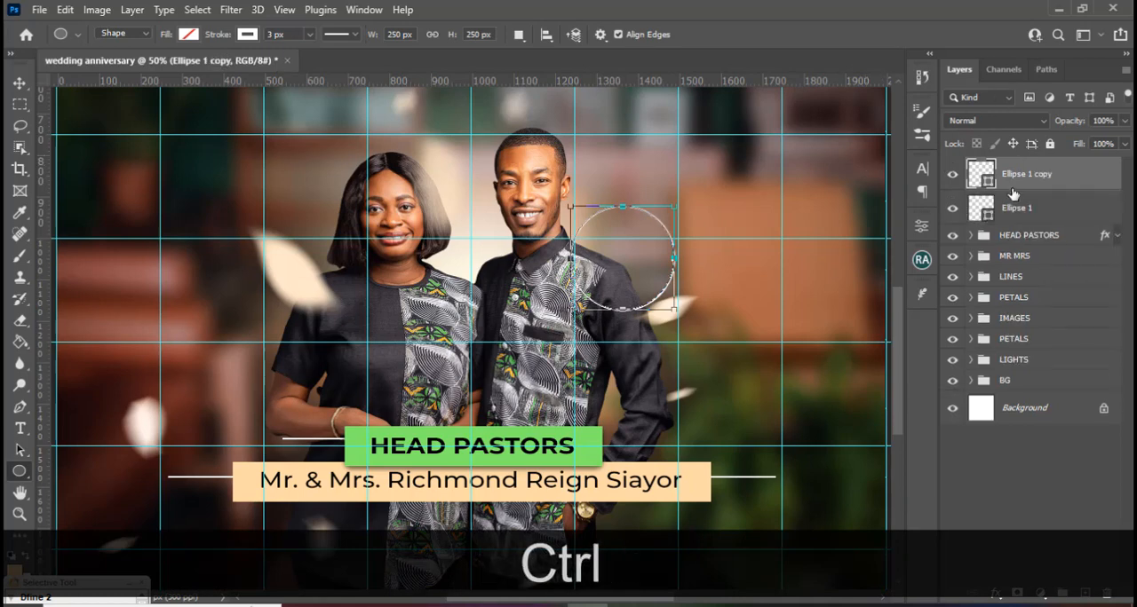
{"action": "key", "text": "ctrl+t"}
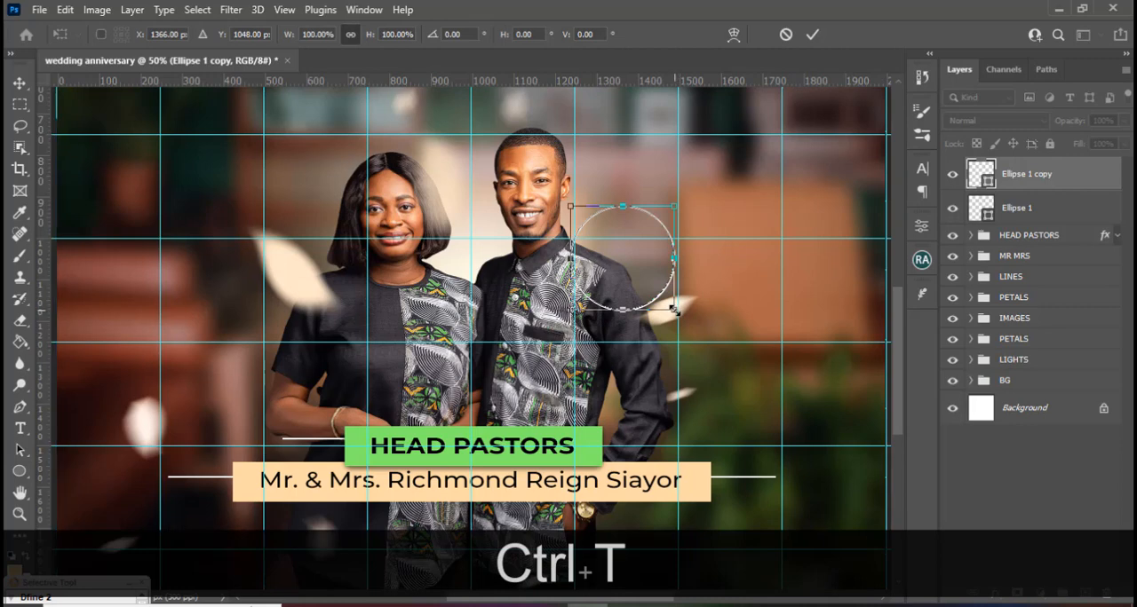
{"action": "key", "text": "alt"}
{"action": "left_click_drag", "start_coordinate": [677, 308], "coordinate": [670, 307]}
{"action": "key", "text": "alt+Return"}
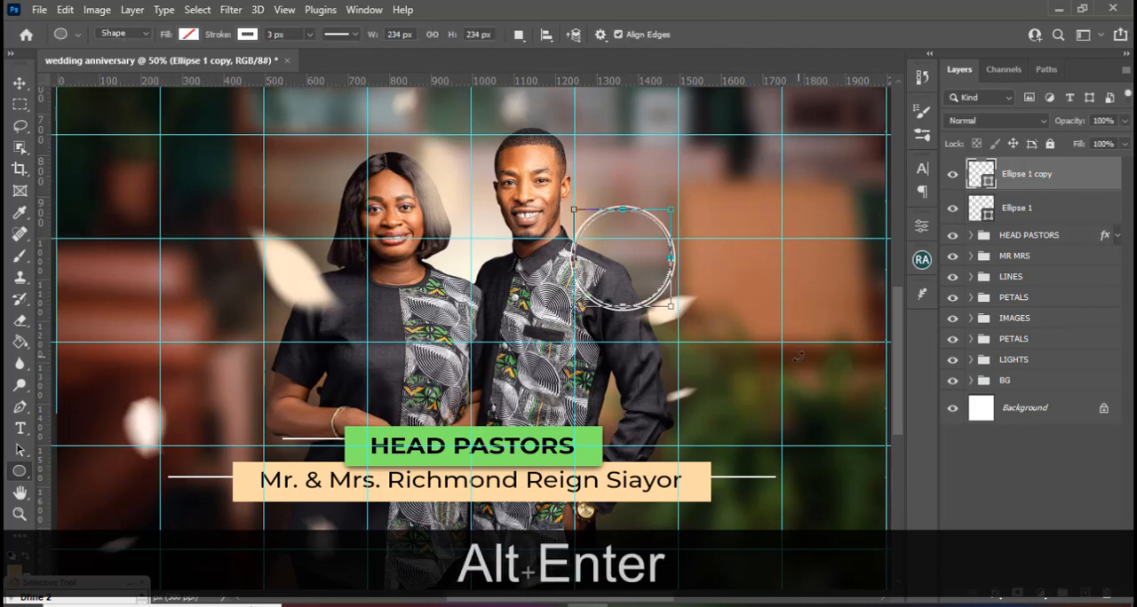
Remove the smaller circle's stroke and fill it with green 66C64B.
{"action": "left_click", "coordinate": [247, 36]}
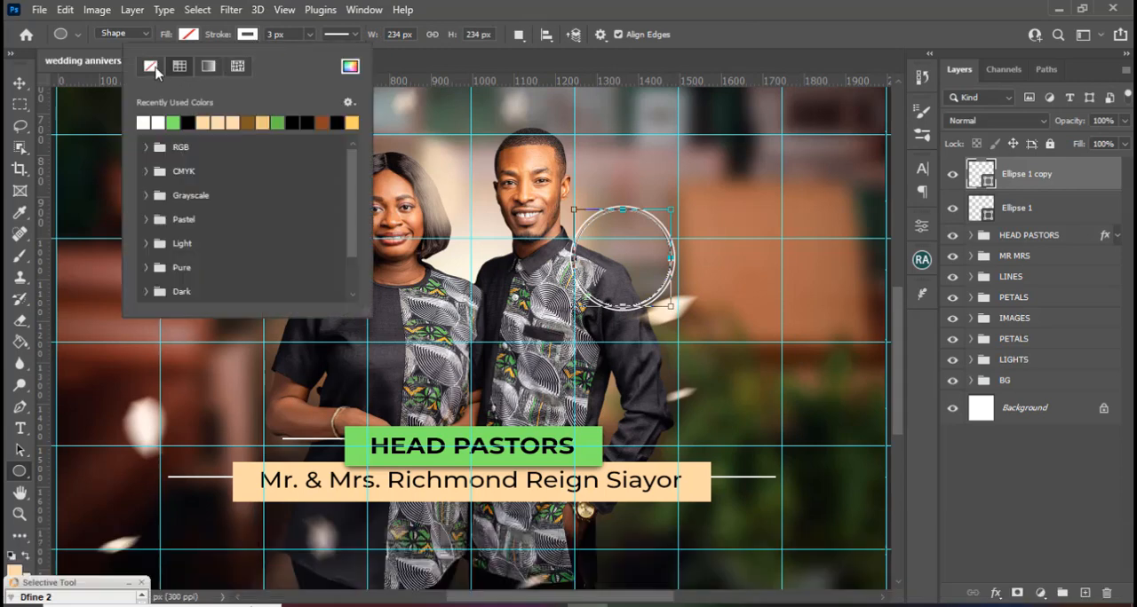
{"action": "left_click", "coordinate": [150, 66]}
{"action": "left_click", "coordinate": [188, 36]}
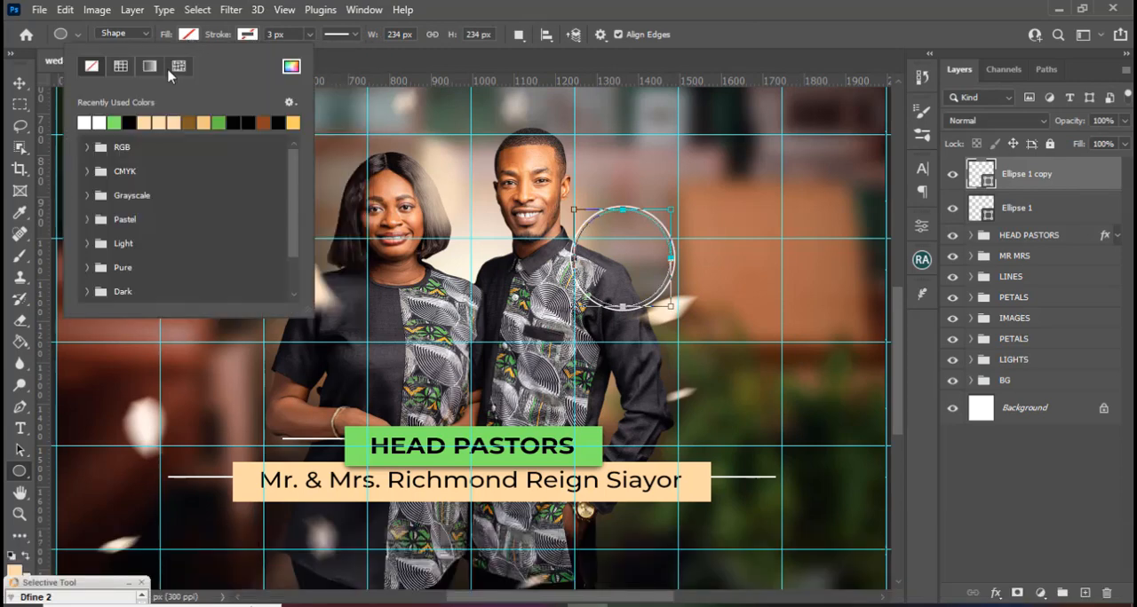
{"action": "left_click", "coordinate": [290, 68]}
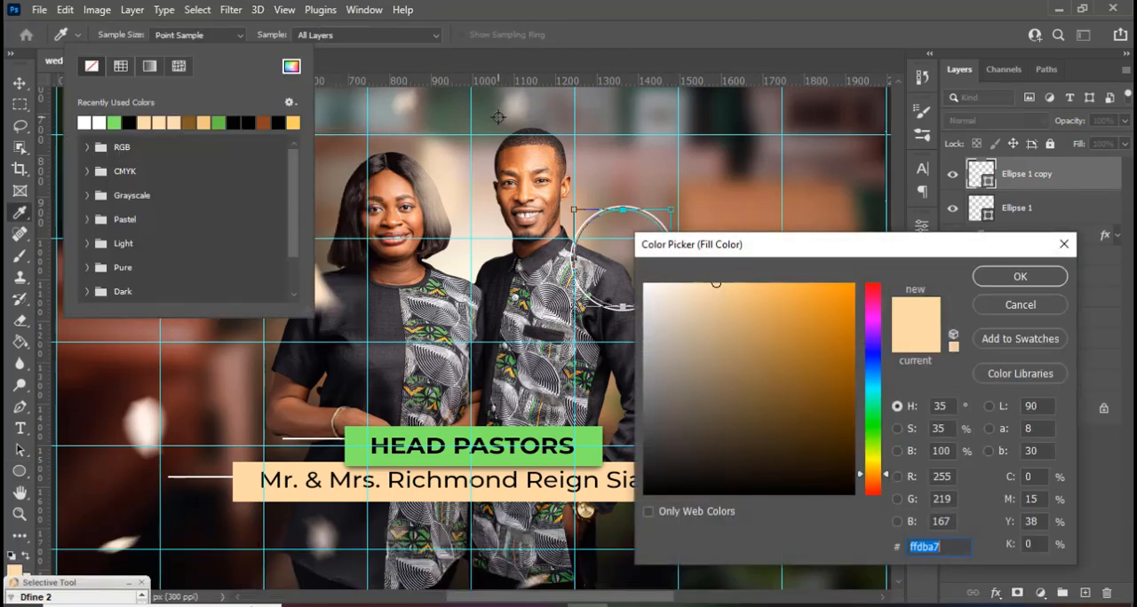
{"action": "type", "text": "000066"}
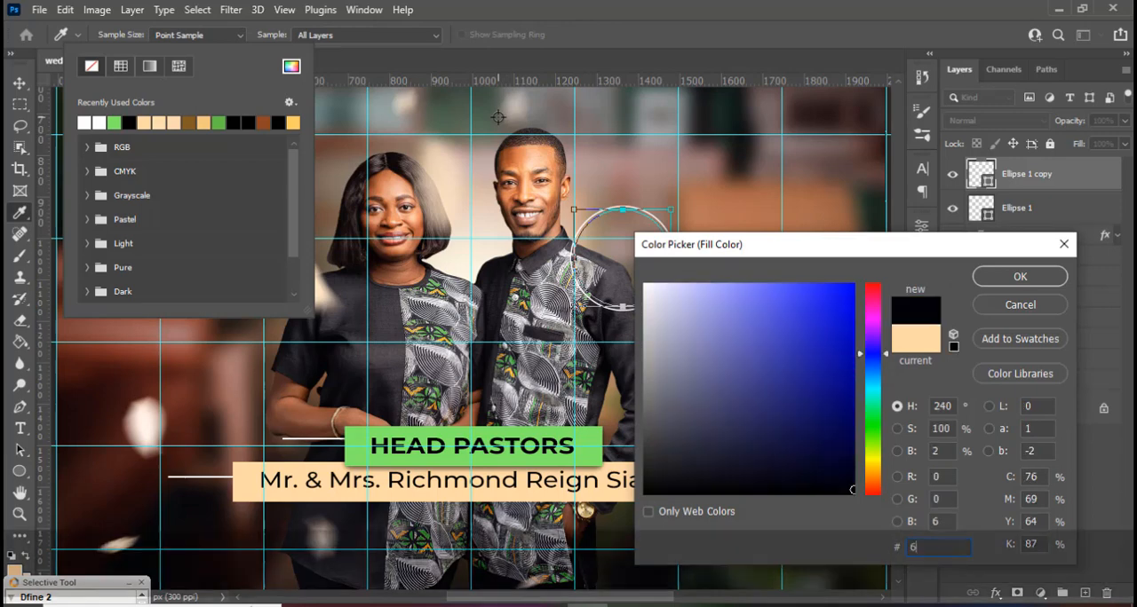
{"action": "type", "text": "C6"}
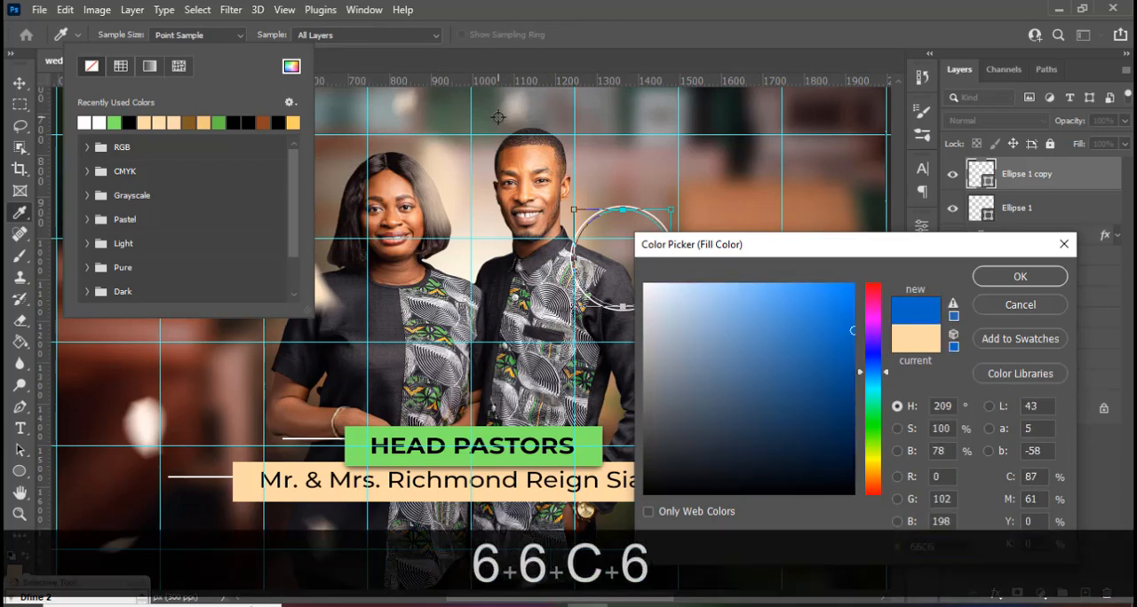
{"action": "type", "text": "4B"}
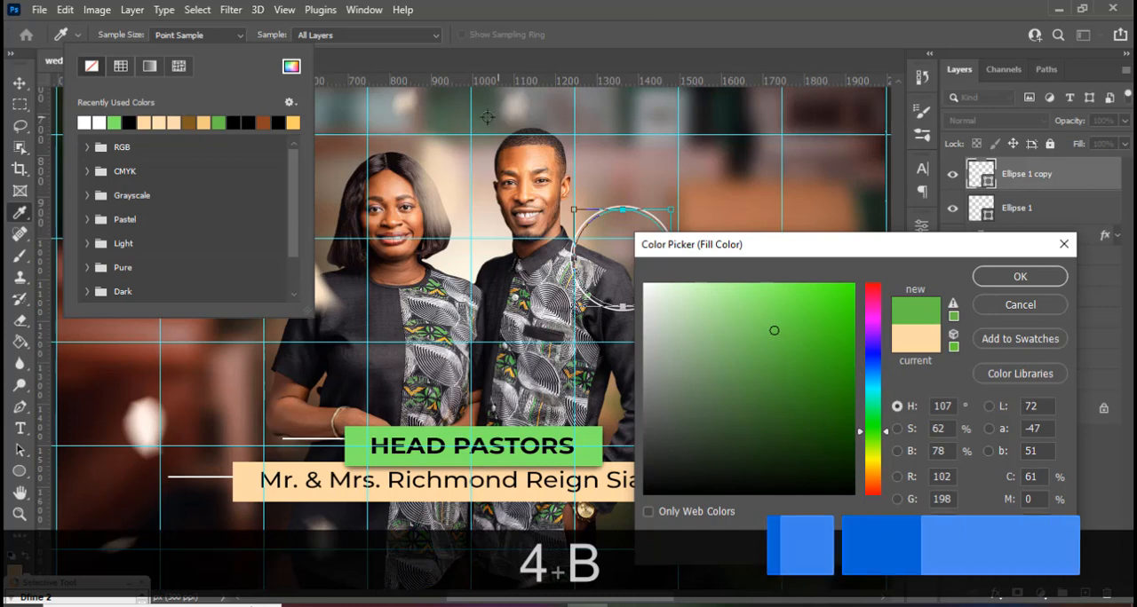
{"action": "left_click", "coordinate": [1018, 276]}
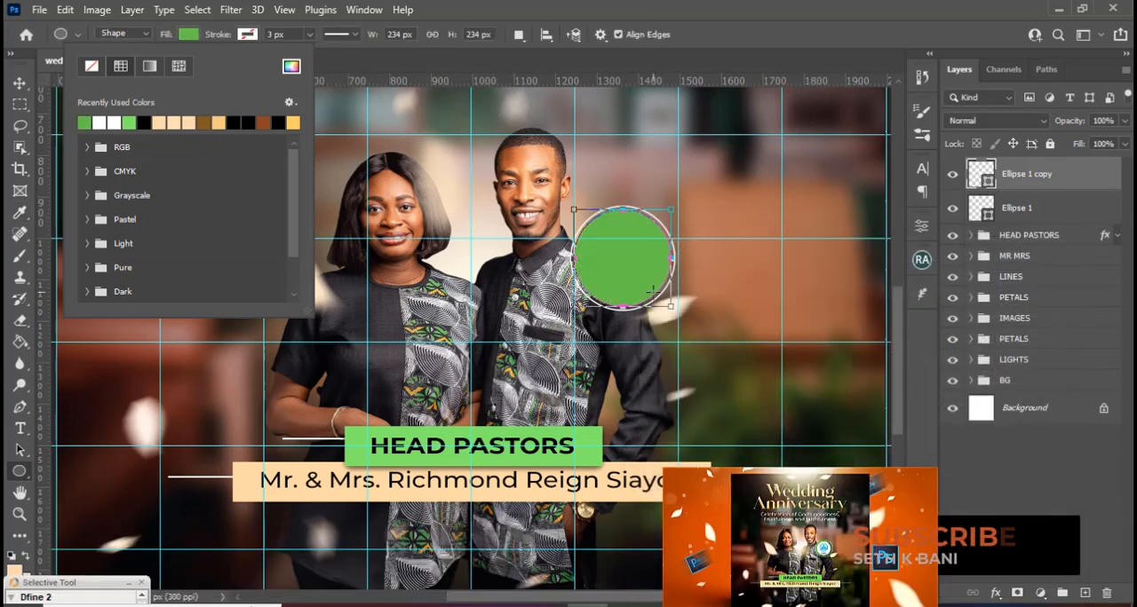
Duplicate the green circle and scale the copy down about its centre to 200 x 200 px.
{"action": "key", "text": "ctrl+j"}
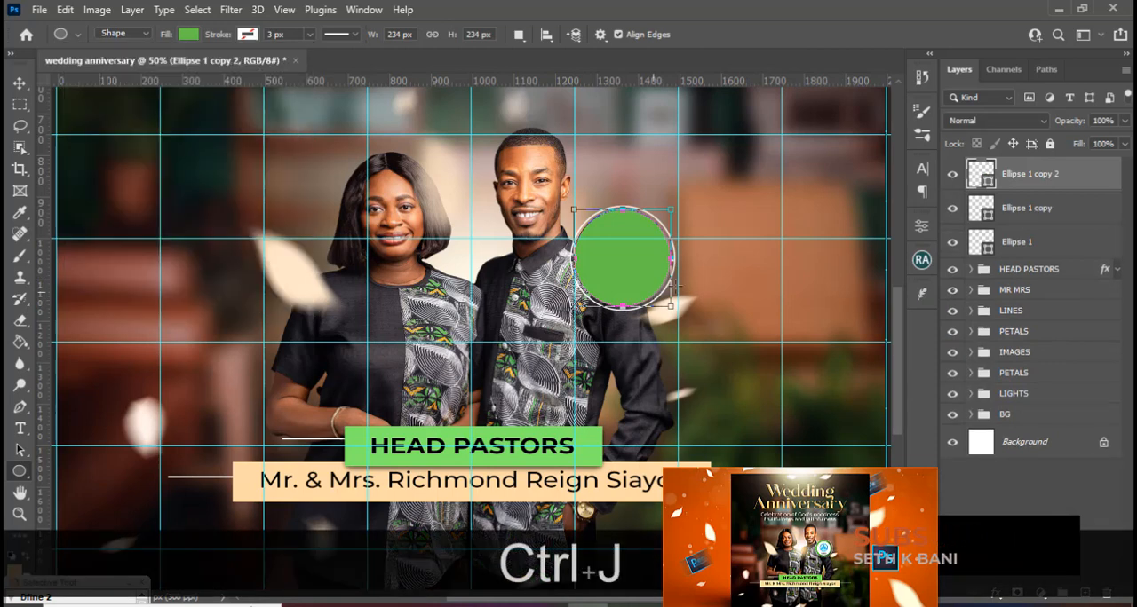
{"action": "key", "text": "ctrl+t"}
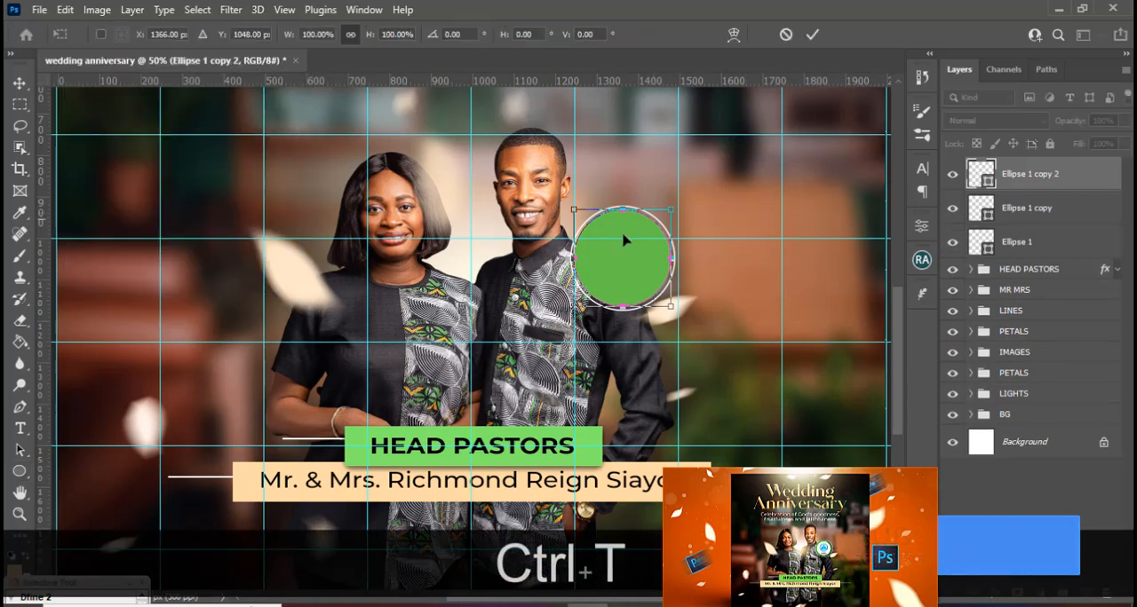
{"action": "key", "text": "alt"}
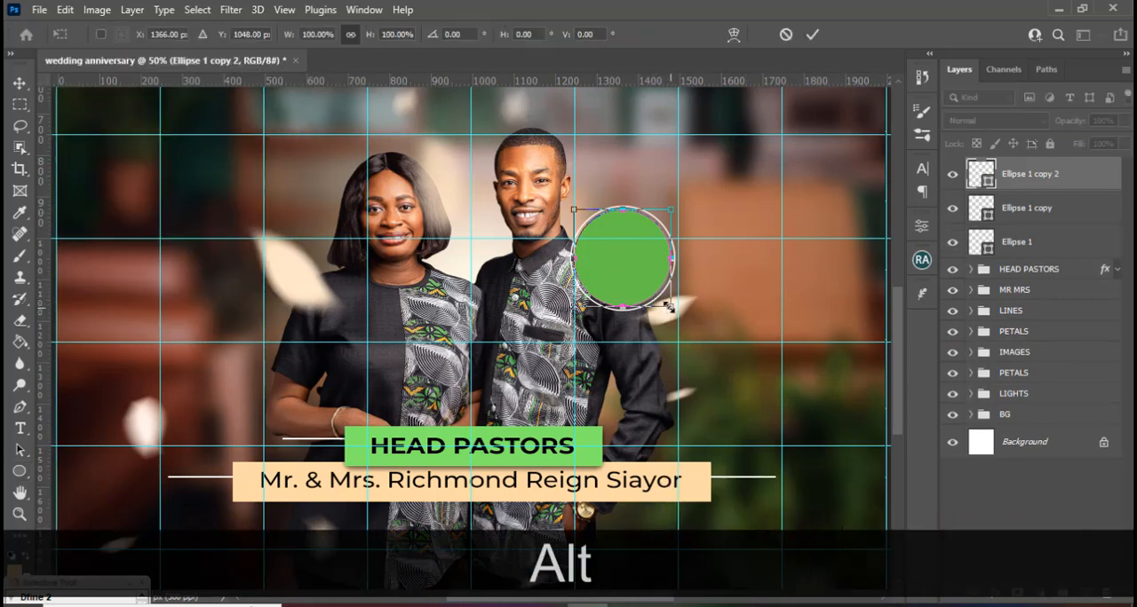
{"action": "left_click_drag", "start_coordinate": [669, 306], "coordinate": [663, 300]}
{"action": "key", "text": "alt+Return"}
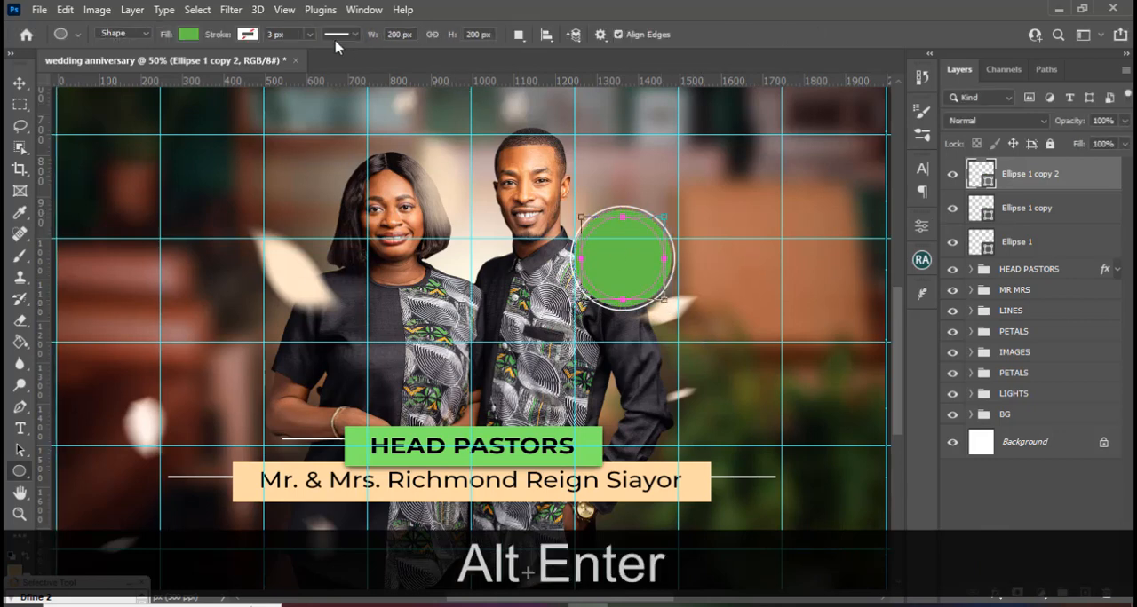
Change the fill of the innermost 200 px circle to white.
{"action": "key", "text": "u"}
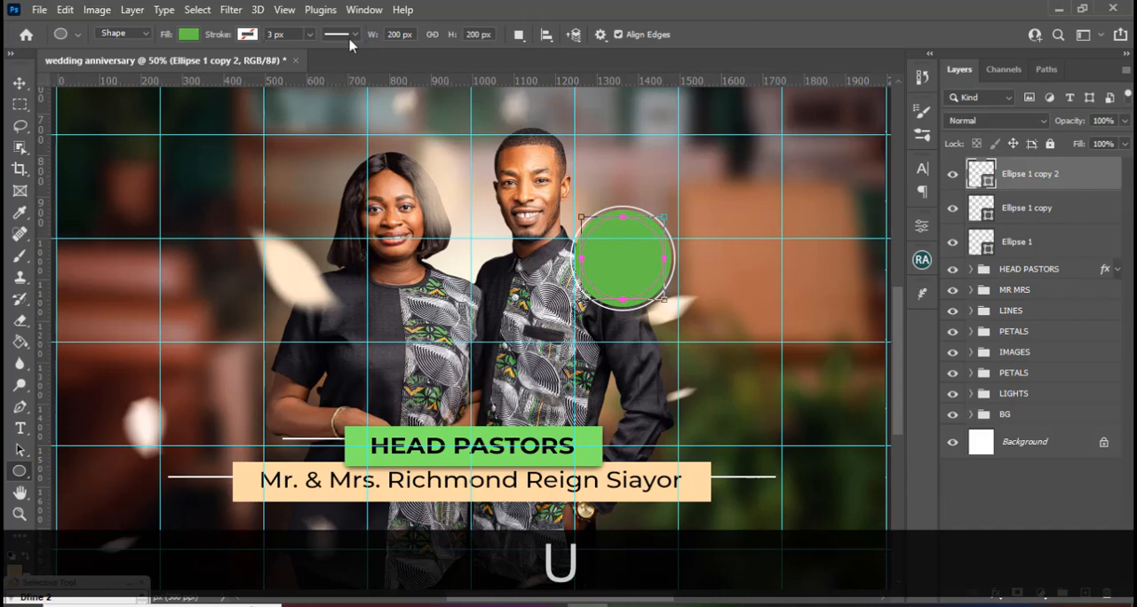
{"action": "left_click", "coordinate": [188, 34]}
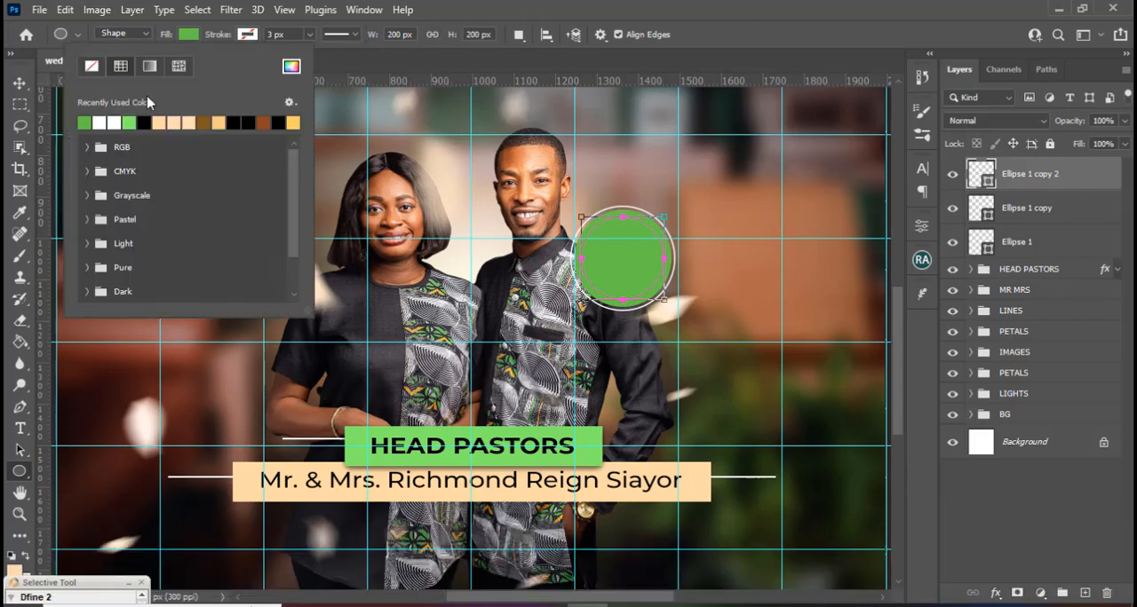
{"action": "left_click", "coordinate": [104, 121]}
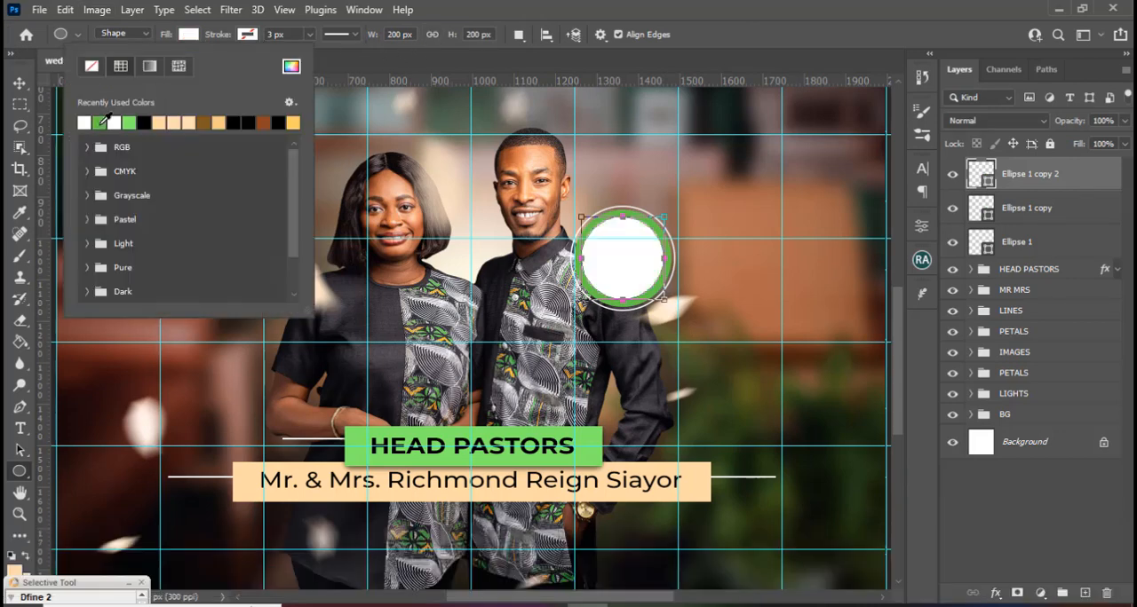
{"action": "left_click", "coordinate": [749, 7]}
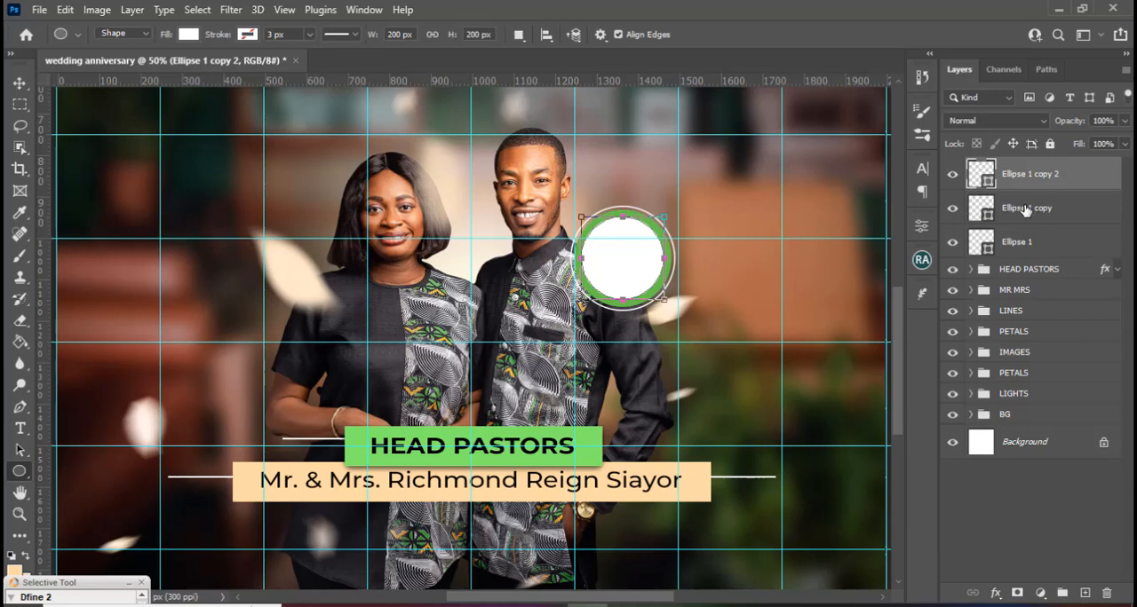
Add a new layer directly above the green circle and clip it to that circle.
{"action": "left_click", "coordinate": [995, 213]}
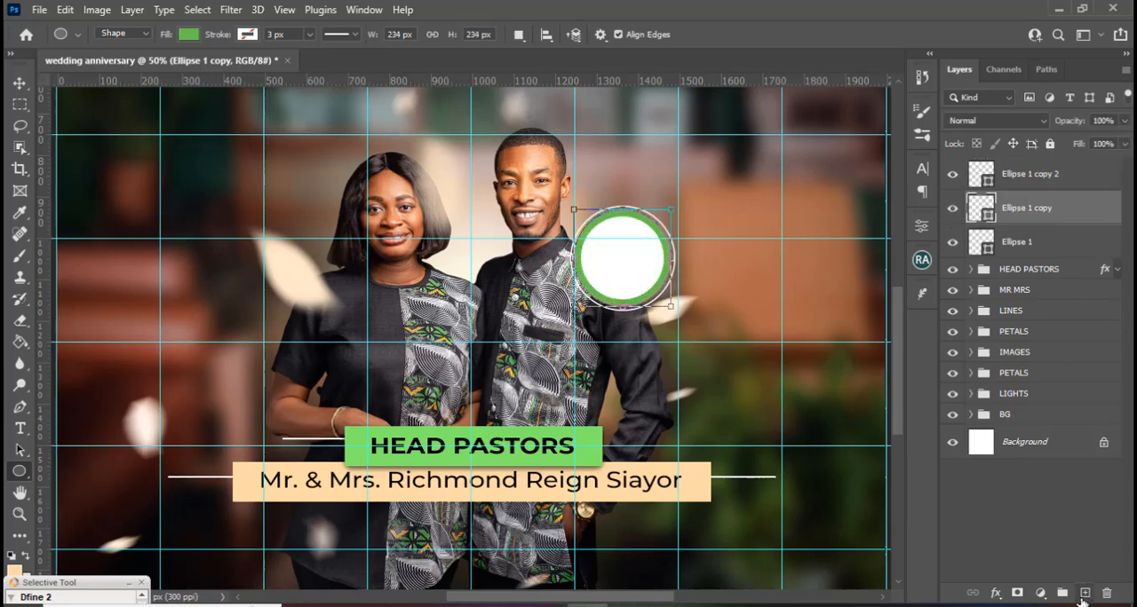
{"action": "left_click", "coordinate": [1082, 595]}
{"action": "right_click", "coordinate": [1024, 212]}
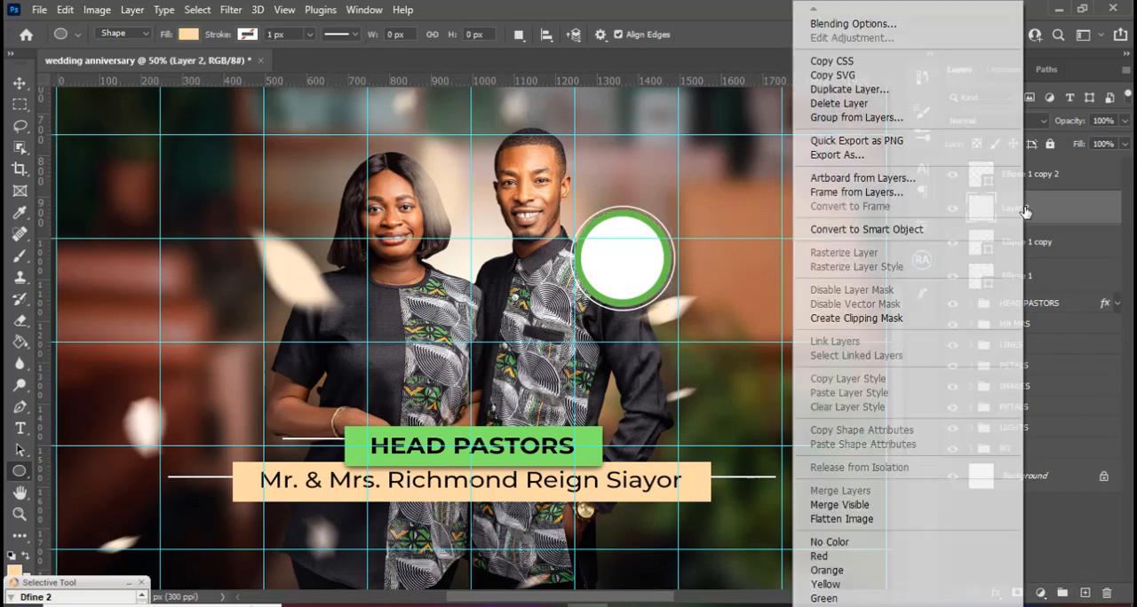
{"action": "left_click", "coordinate": [842, 318]}
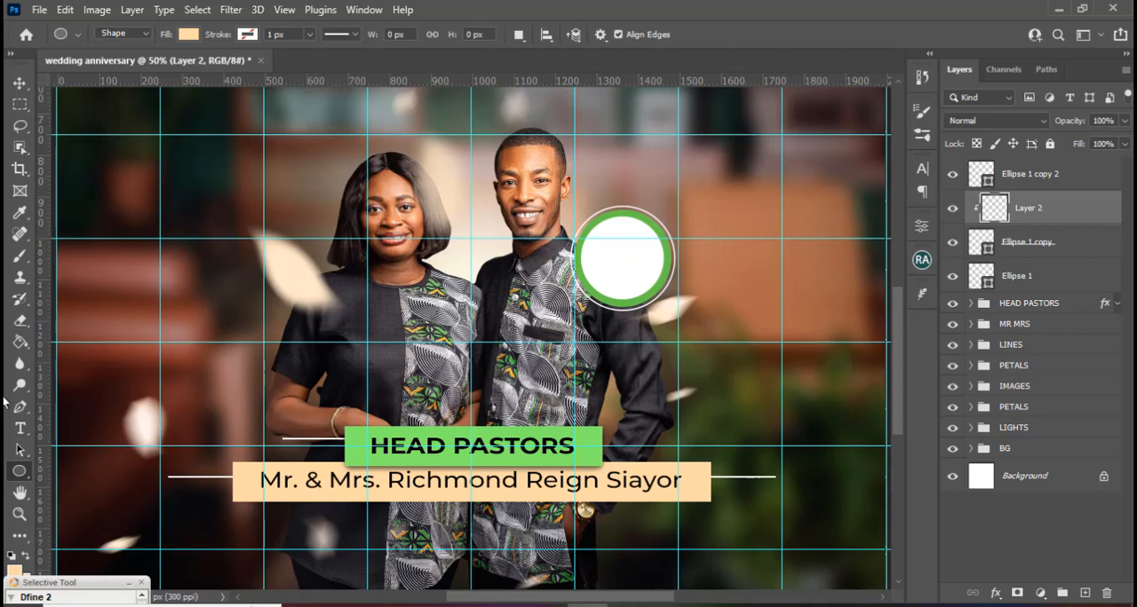
Set the brush's foreground colour to dark green 4b843f.
{"action": "key", "text": "b"}
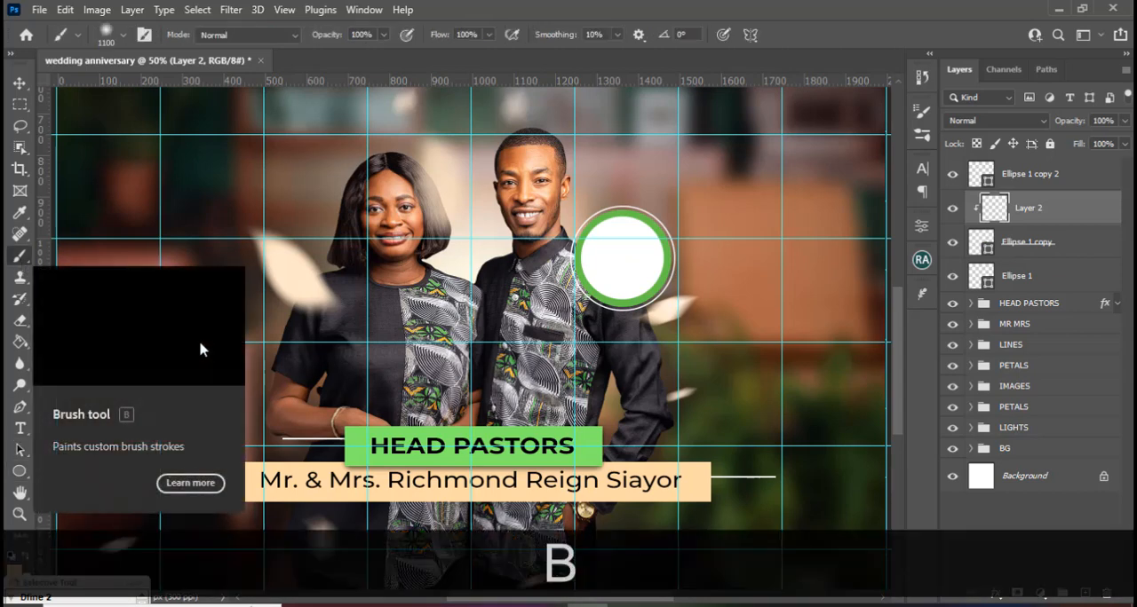
{"action": "key", "text": "alt"}
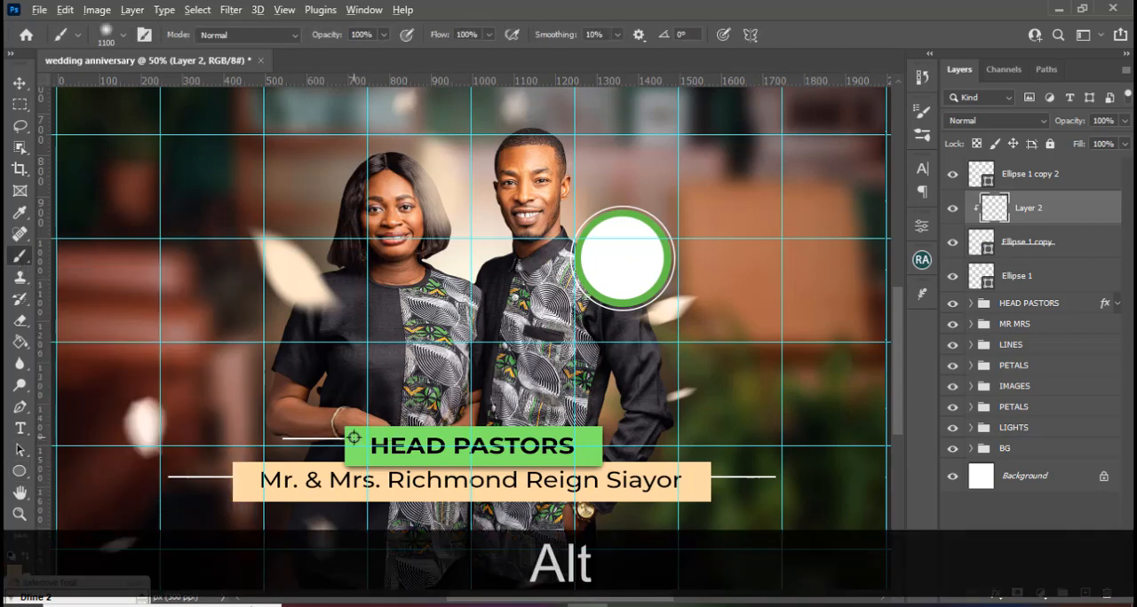
{"action": "left_click", "coordinate": [13, 576]}
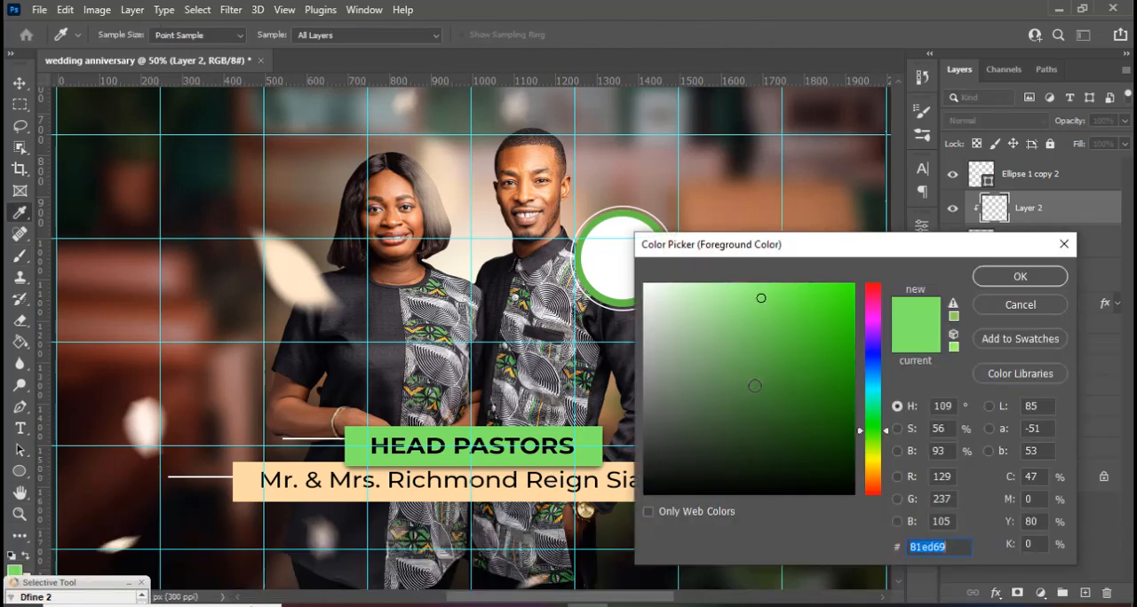
{"action": "type", "text": "4b843f"}
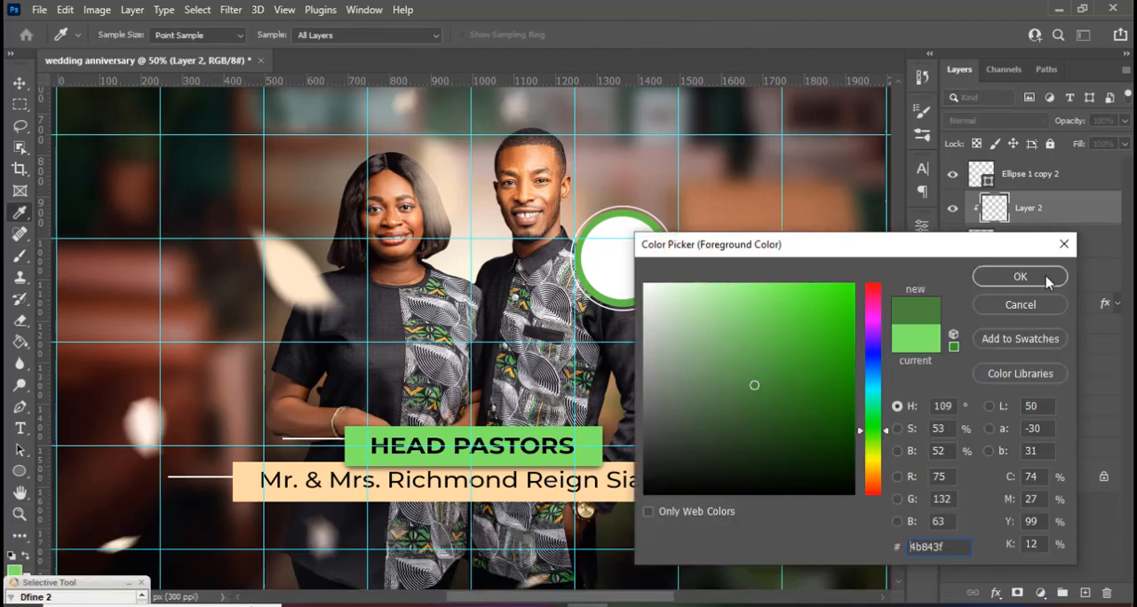
{"action": "left_click", "coordinate": [1019, 277]}
Shade the lower-right part of the badge's green ring with a 200 px brush on the clipped layer, and hide the guides.
{"action": "key", "text": "b"}
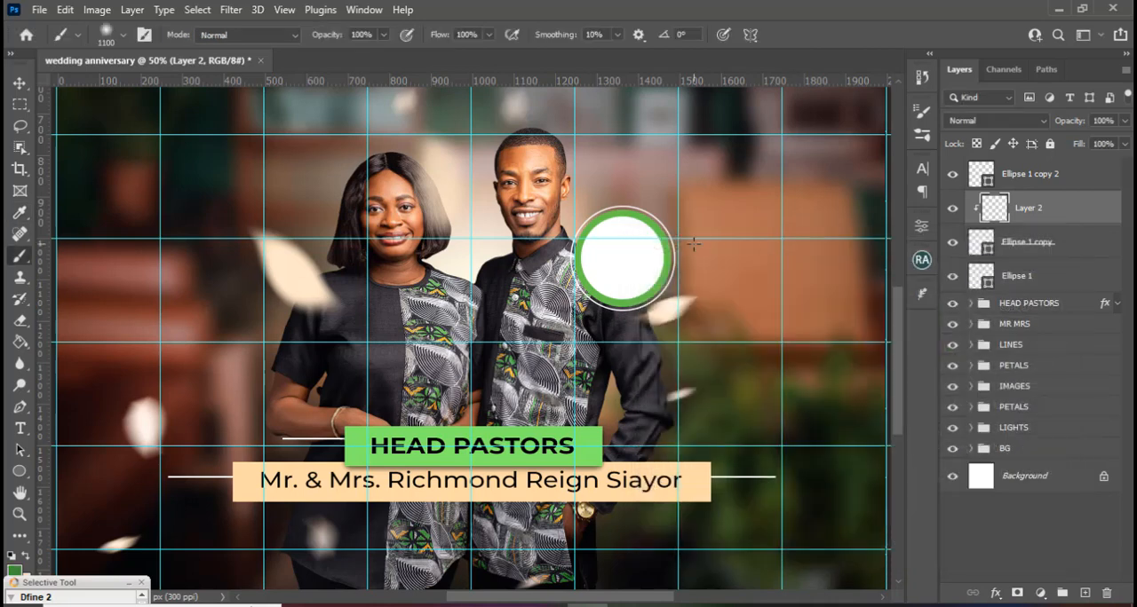
{"action": "key", "text": "Caps_Lock"}
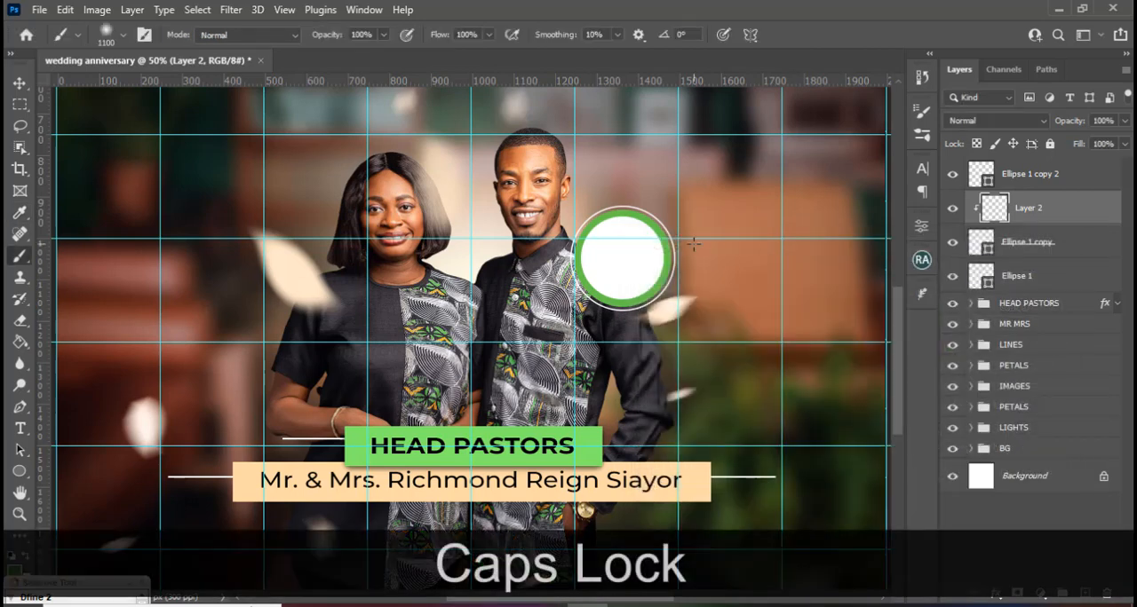
{"action": "key", "text": "bracketleft"}
{"action": "key", "text": "bracketleft"}
{"action": "key", "text": "bracketleft"}
{"action": "key", "text": "bracketleft"}
{"action": "key", "text": "bracketleft"}
{"action": "key", "text": "bracketleft"}
{"action": "key", "text": "bracketleft"}
{"action": "key", "text": "bracketleft"}
{"action": "key", "text": "bracketleft"}
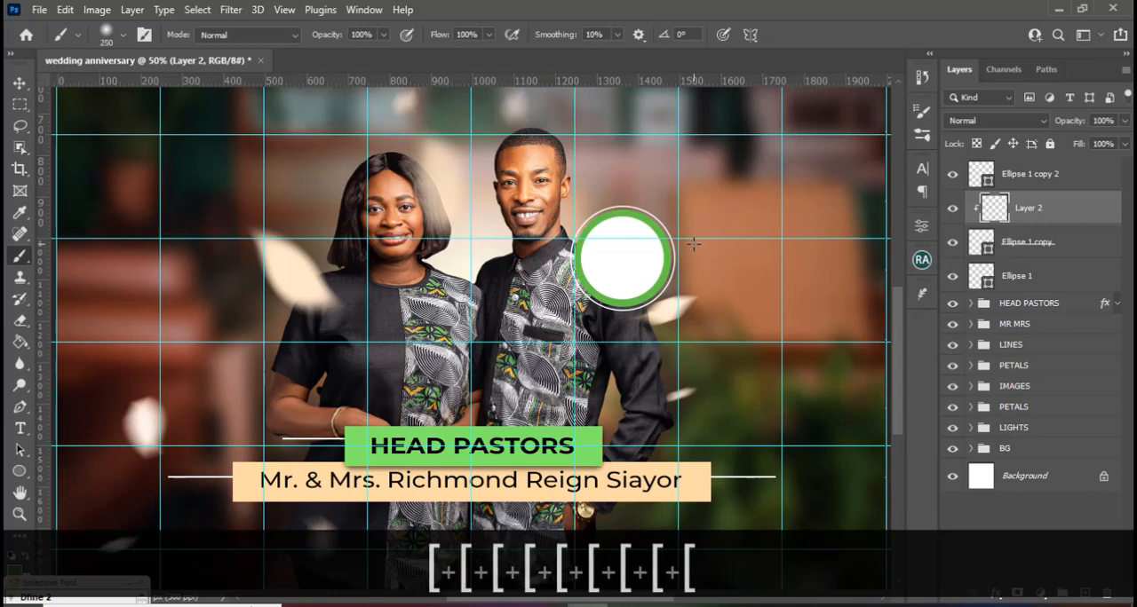
{"action": "key", "text": "bracketleft"}
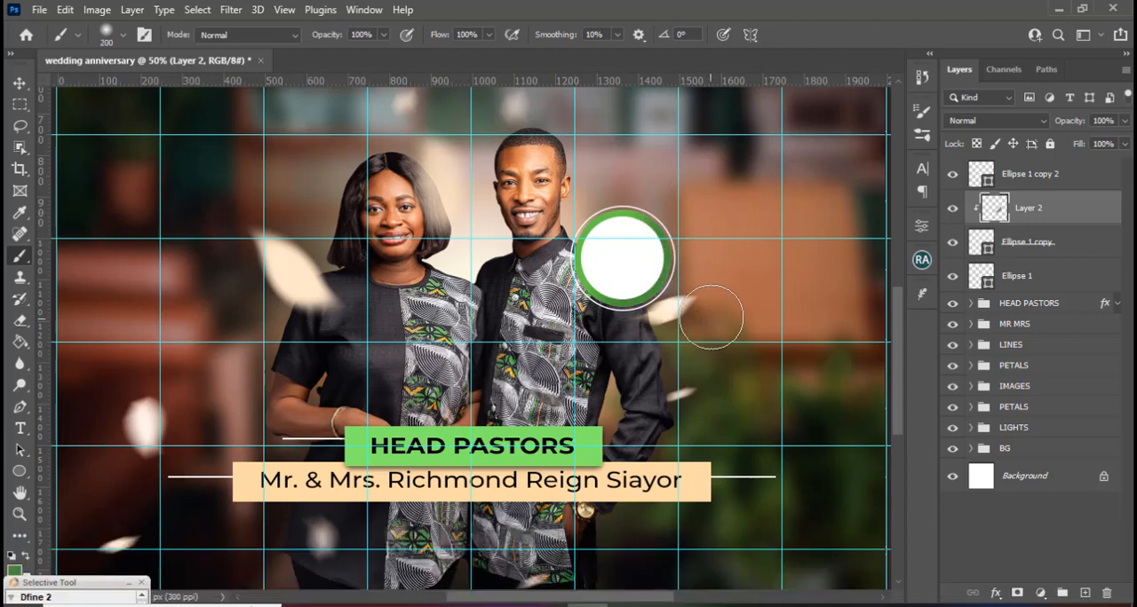
{"action": "key", "text": "ctrl+h"}
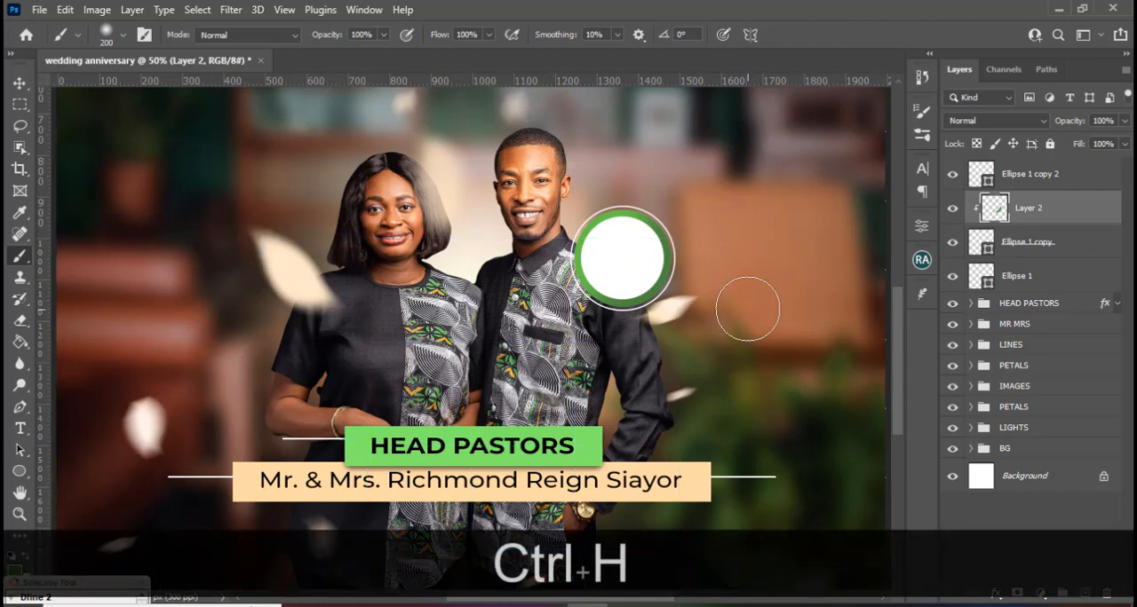
Place the LOGO copy image above the white circle's layer, scaled to about 56%, and position it over the badge.
{"action": "left_click", "coordinate": [1014, 182]}
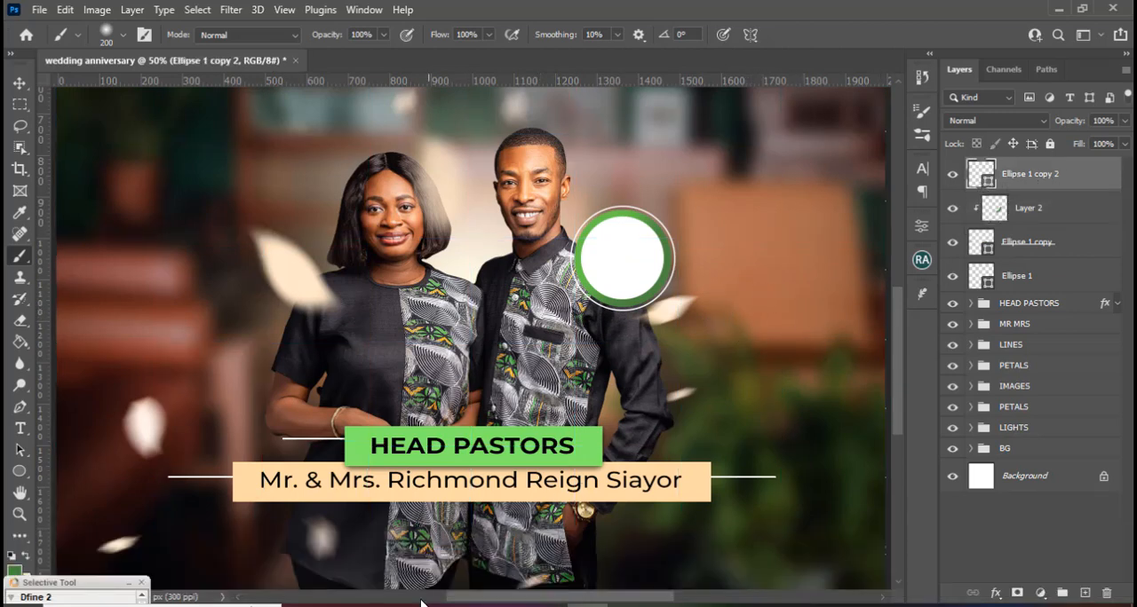
{"action": "left_click", "coordinate": [386, 606]}
{"action": "left_click_drag", "start_coordinate": [828, 214], "coordinate": [579, 428]}
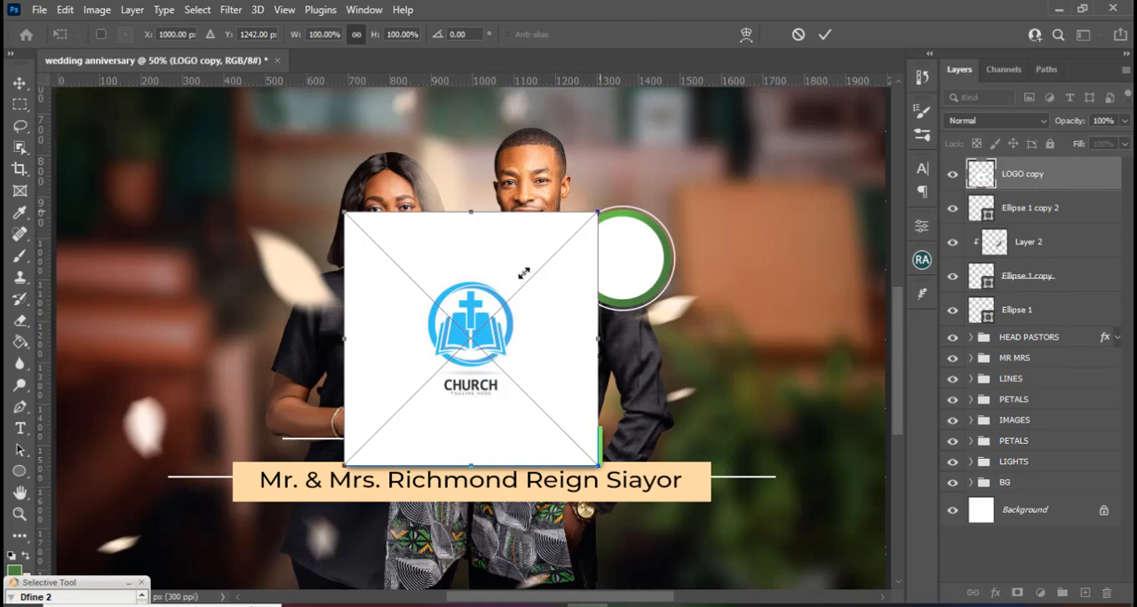
{"action": "left_click_drag", "start_coordinate": [598, 212], "coordinate": [485, 324]}
{"action": "left_click_drag", "start_coordinate": [433, 367], "coordinate": [653, 241]}
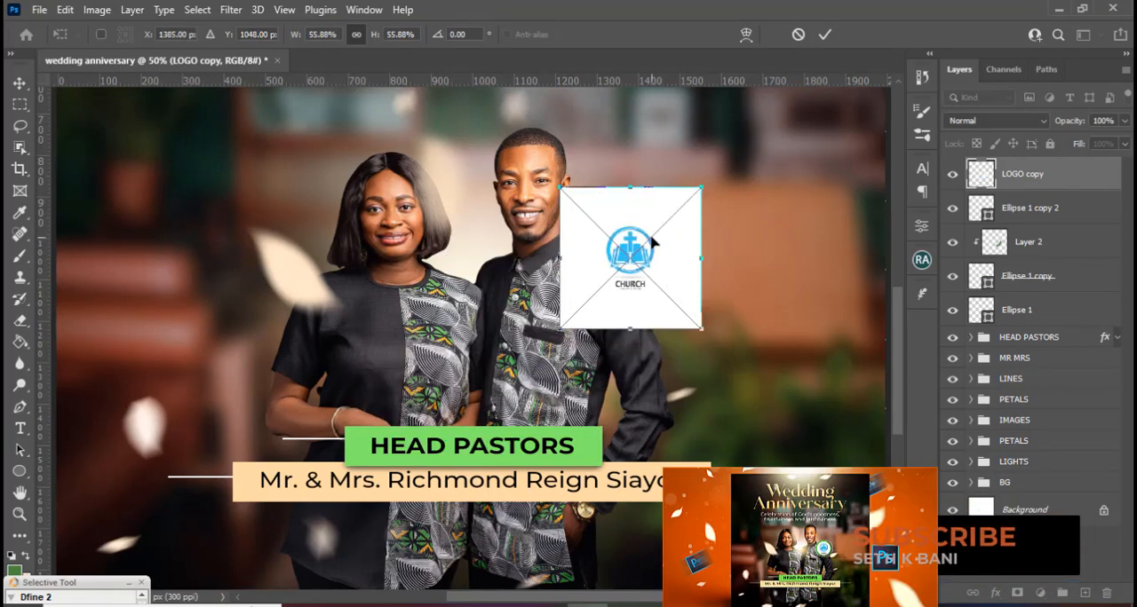
{"action": "key", "text": "Return"}
Clip the church logo to the white circle and nudge it until it sits centred in the badge.
{"action": "right_click", "coordinate": [1039, 176]}
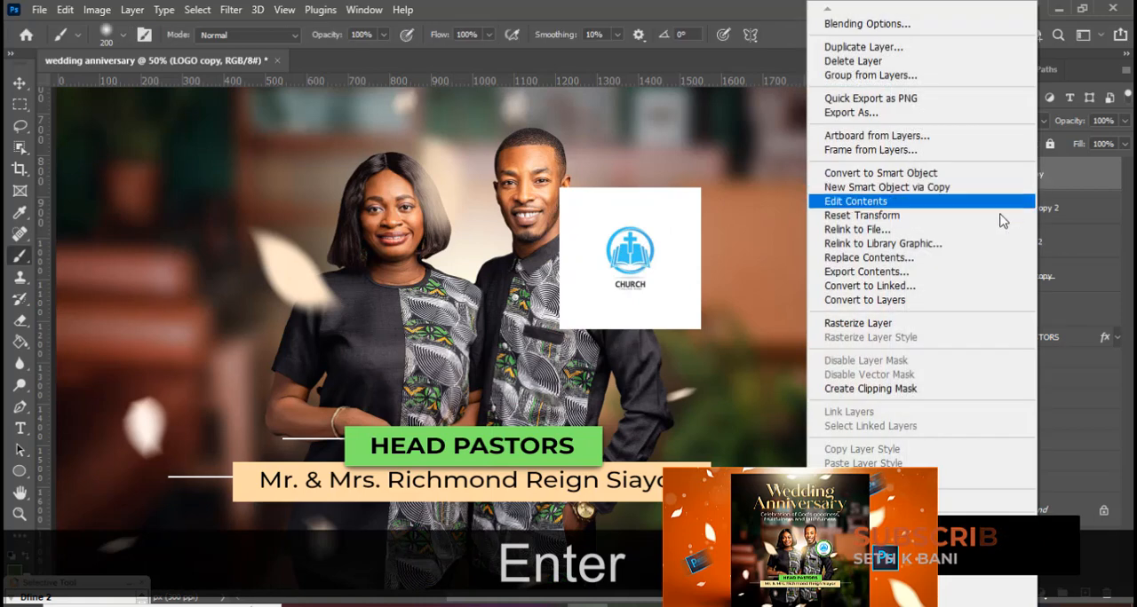
{"action": "left_click", "coordinate": [854, 389]}
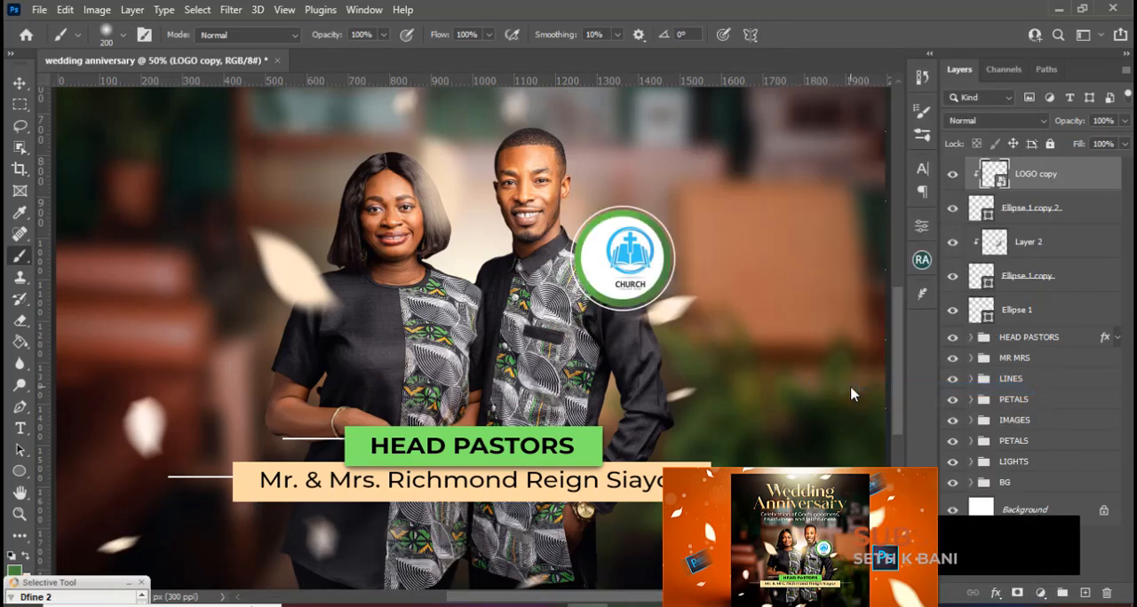
{"action": "key", "text": "v"}
{"action": "key", "text": "shift+Left"}
{"action": "key", "text": "shift+Left"}
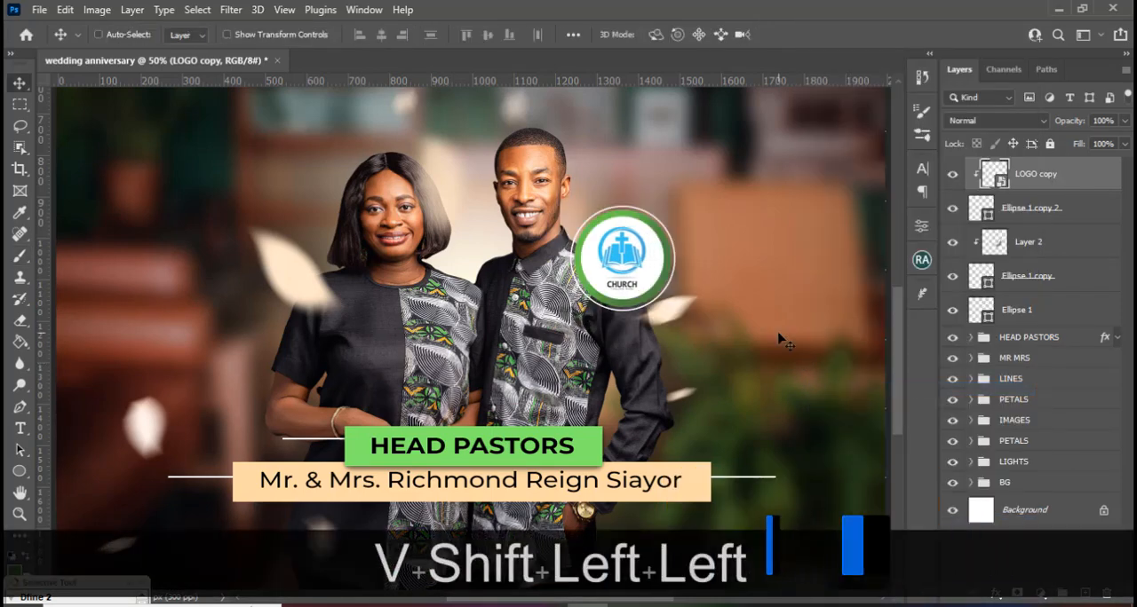
{"action": "key", "text": "Down"}
{"action": "key", "text": "Down"}
{"action": "key", "text": "Down"}
{"action": "key", "text": "Right"}
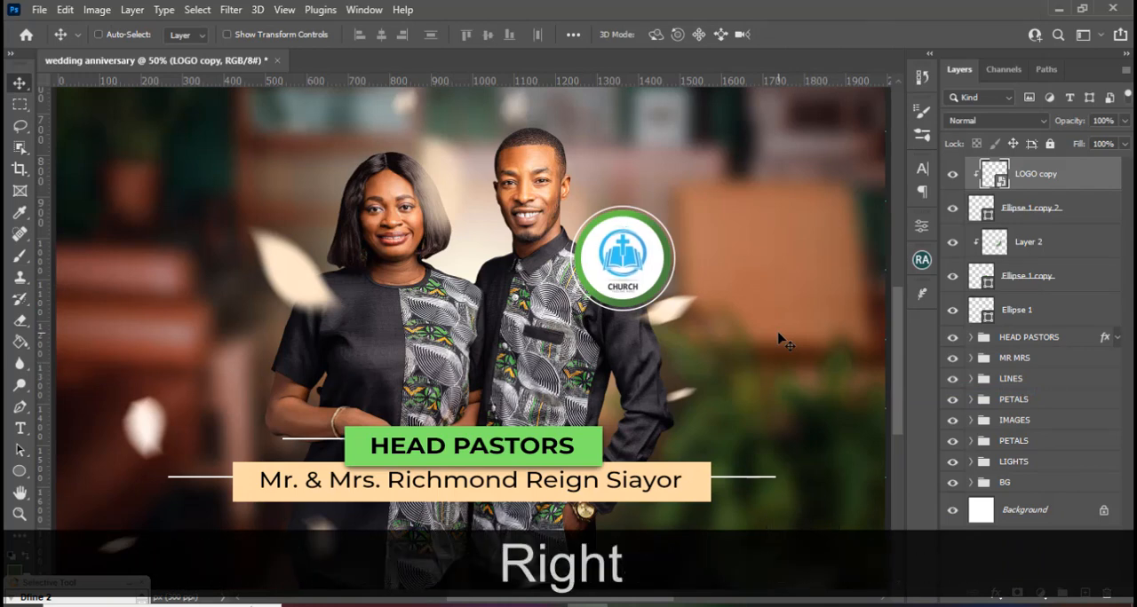
{"action": "key", "text": "Left"}
{"action": "key", "text": "Down"}
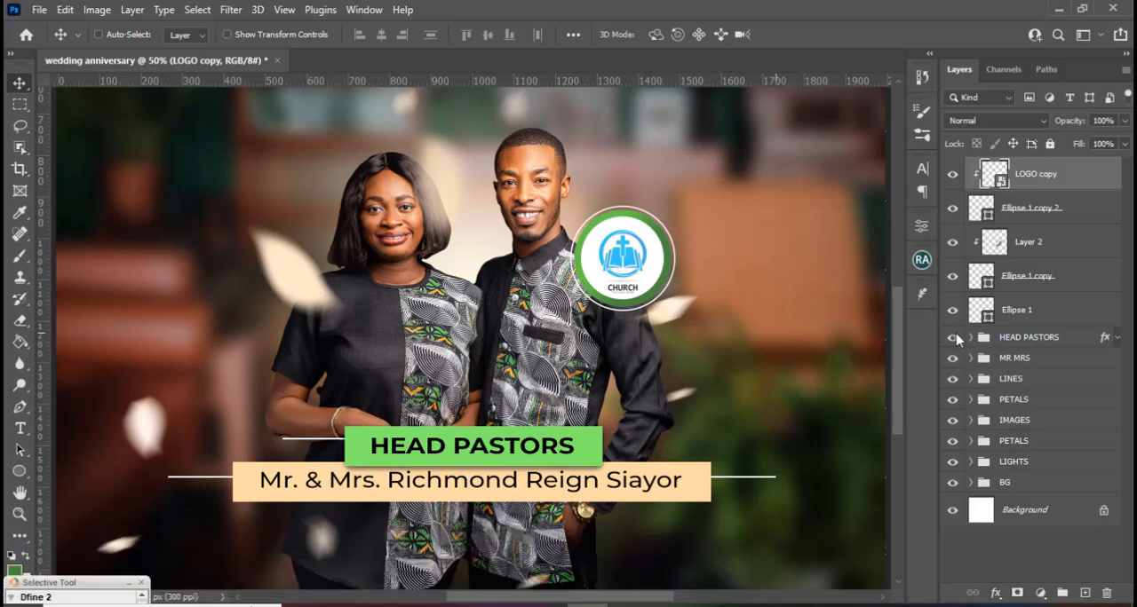
Group all the badge's circle, shading and logo layers and name the group LOGO.
{"action": "left_click", "coordinate": [1061, 308], "text": "shift"}
{"action": "key", "text": "shift+ctrl+g"}
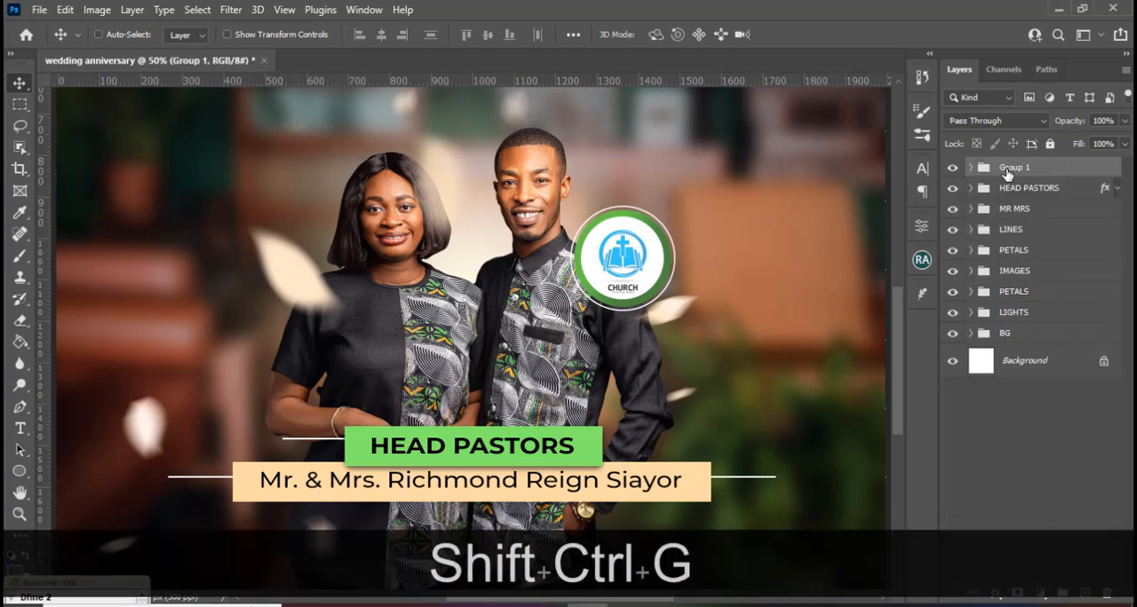
{"action": "double_click", "coordinate": [1007, 168]}
{"action": "key", "text": "Caps_Lock"}
{"action": "type", "text": "LOGO"}
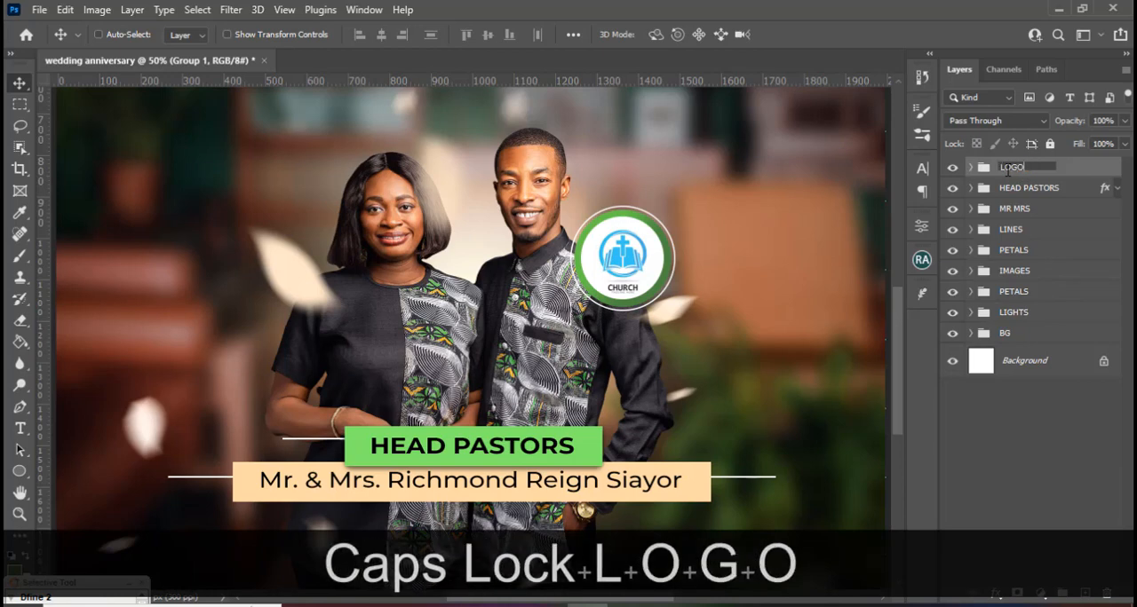
{"action": "key", "text": "Return"}
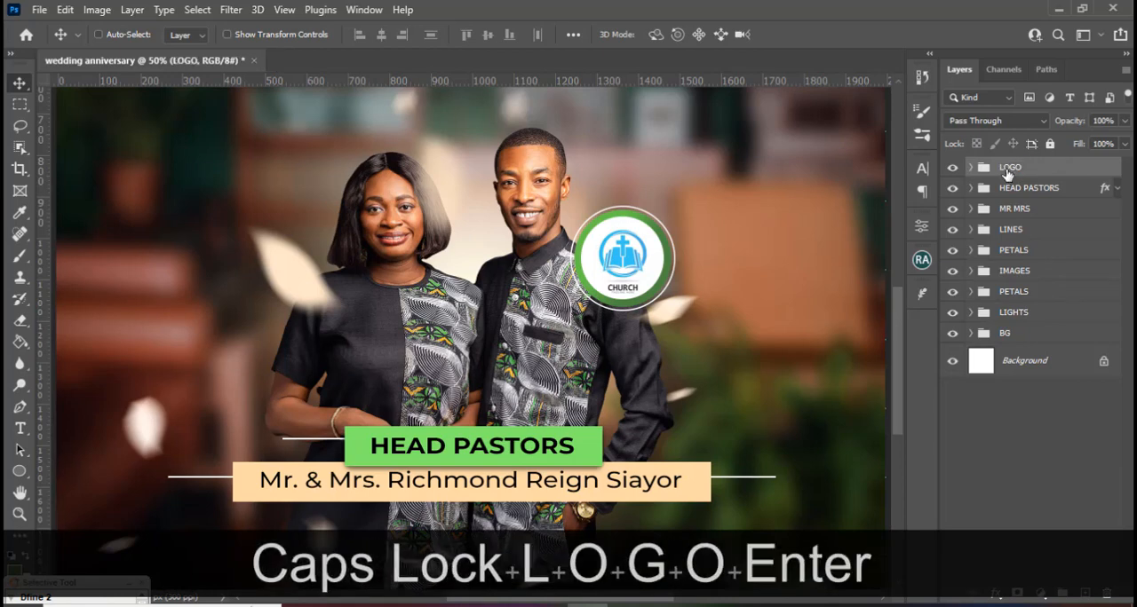
Switch to 5.txt in Notepad, copy the word "Wedding" and return to the flyer in Photoshop.
{"action": "key", "text": "ctrl+minus"}
{"action": "key", "text": "ctrl+minus"}
{"action": "key", "text": "ctrl+minus"}
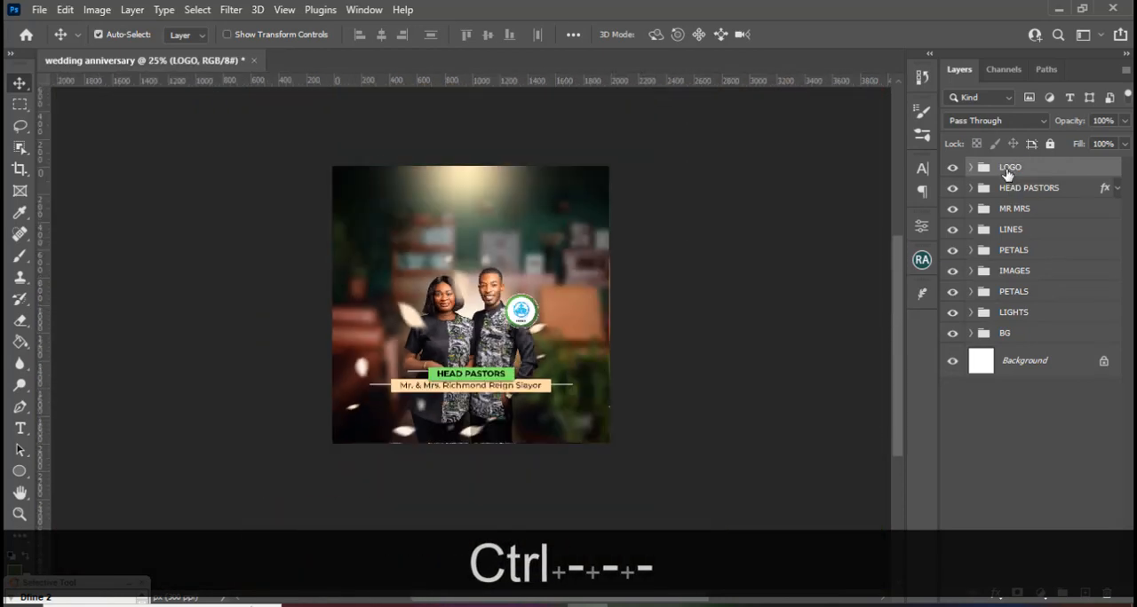
{"action": "key", "text": "ctrl+minus"}
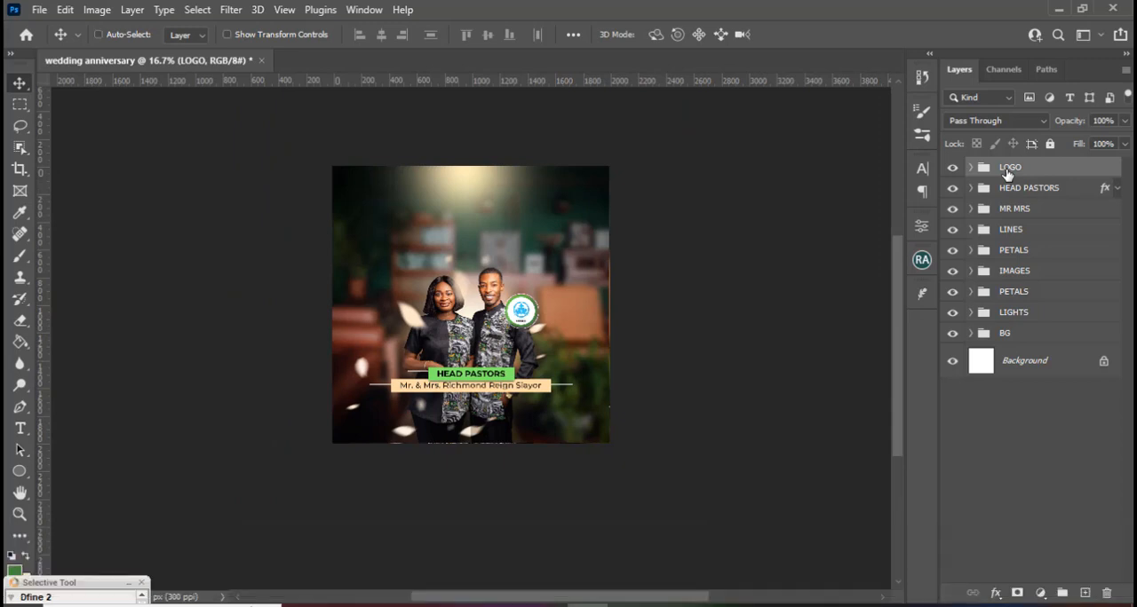
{"action": "key", "text": "ctrl+equal"}
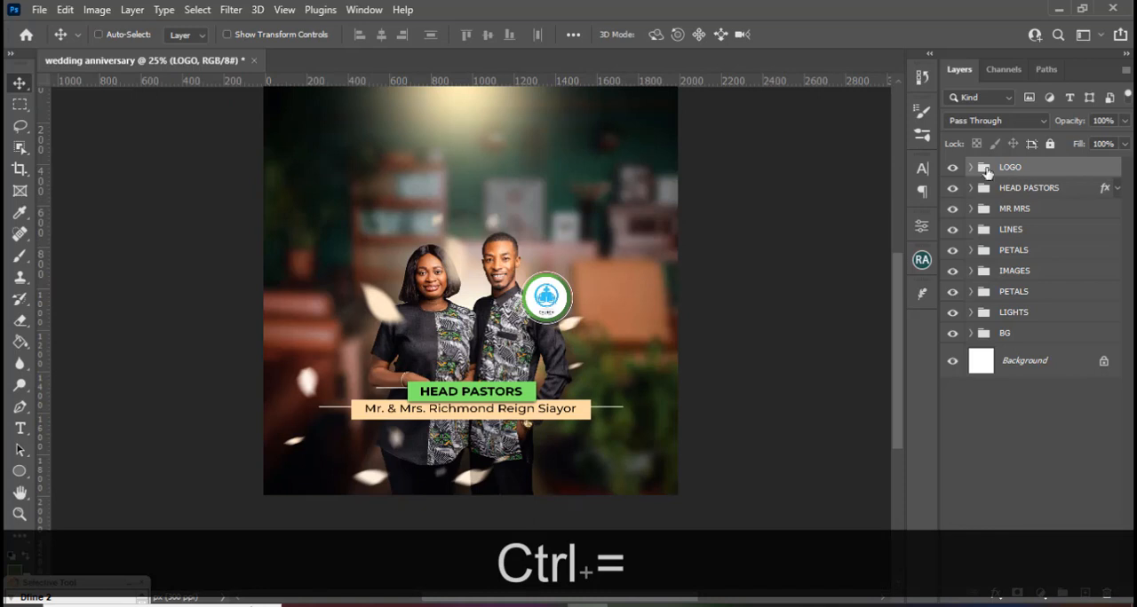
{"action": "scroll", "coordinate": [693, 137], "scroll_direction": "up", "scroll_amount": 2}
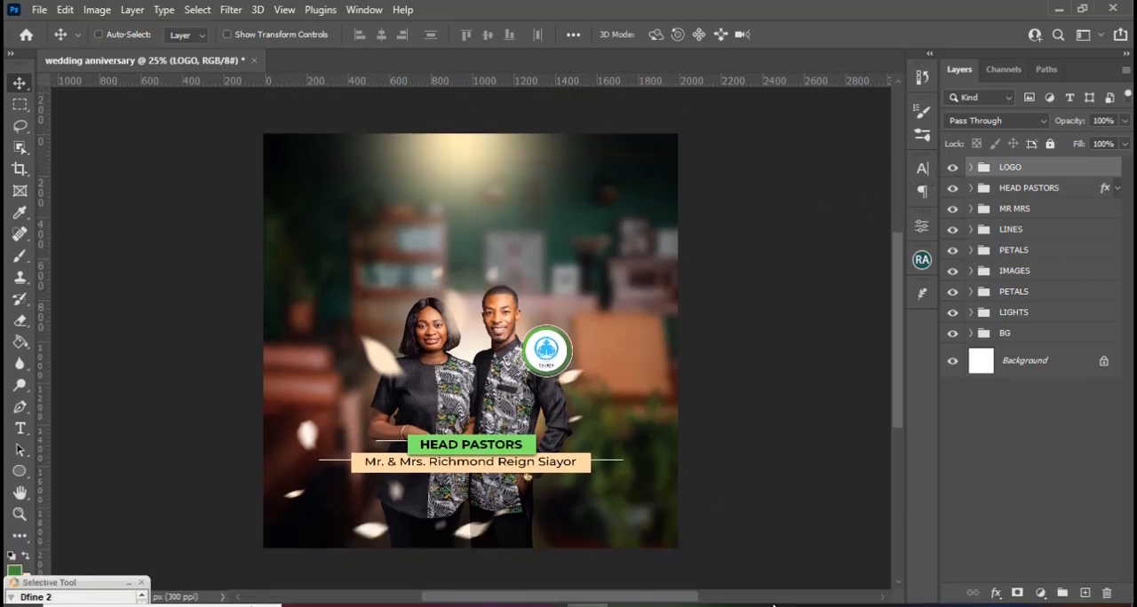
{"action": "key", "text": "alt+Tab"}
{"action": "left_click_drag", "start_coordinate": [602, 132], "coordinate": [531, 131]}
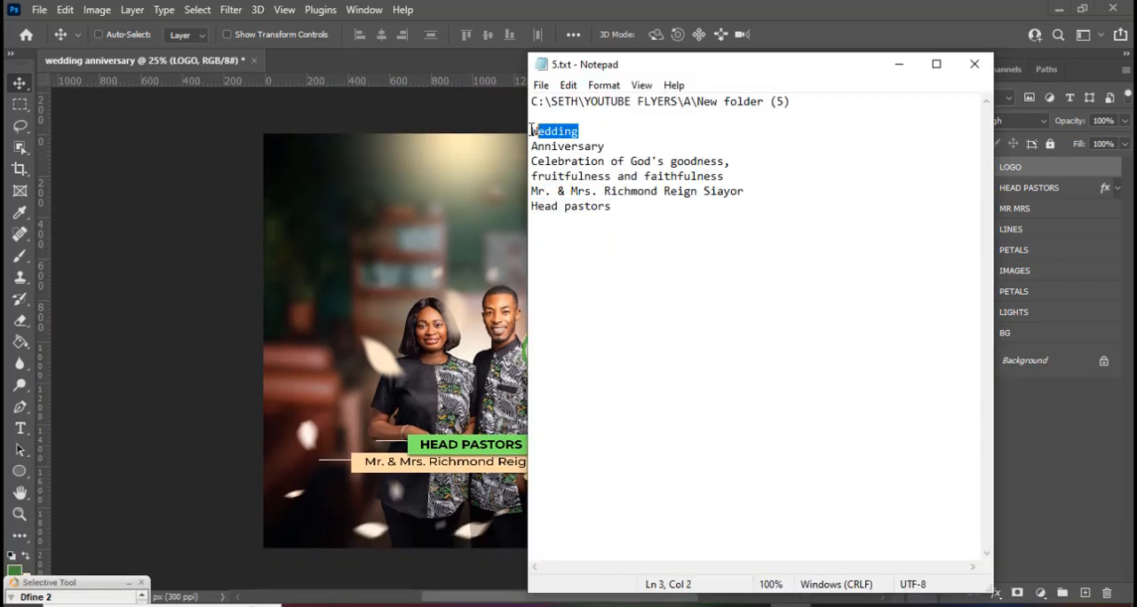
{"action": "key", "text": "ctrl+c"}
{"action": "key", "text": "alt+Tab"}
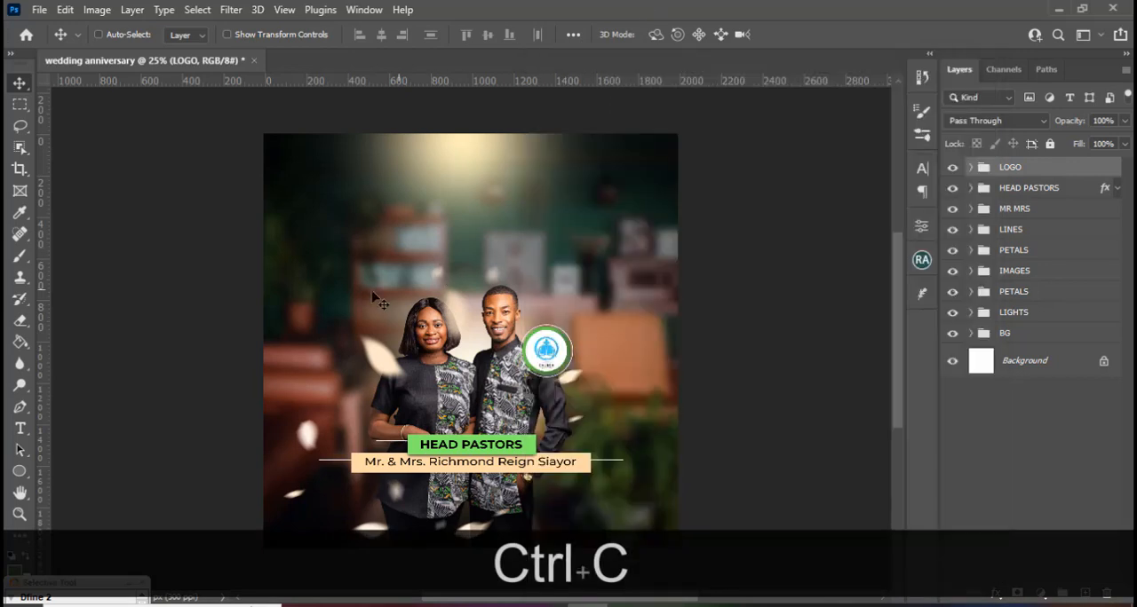
Add the copied word "Wedding" as a new text layer above the couple's heads.
{"action": "left_click", "coordinate": [21, 429]}
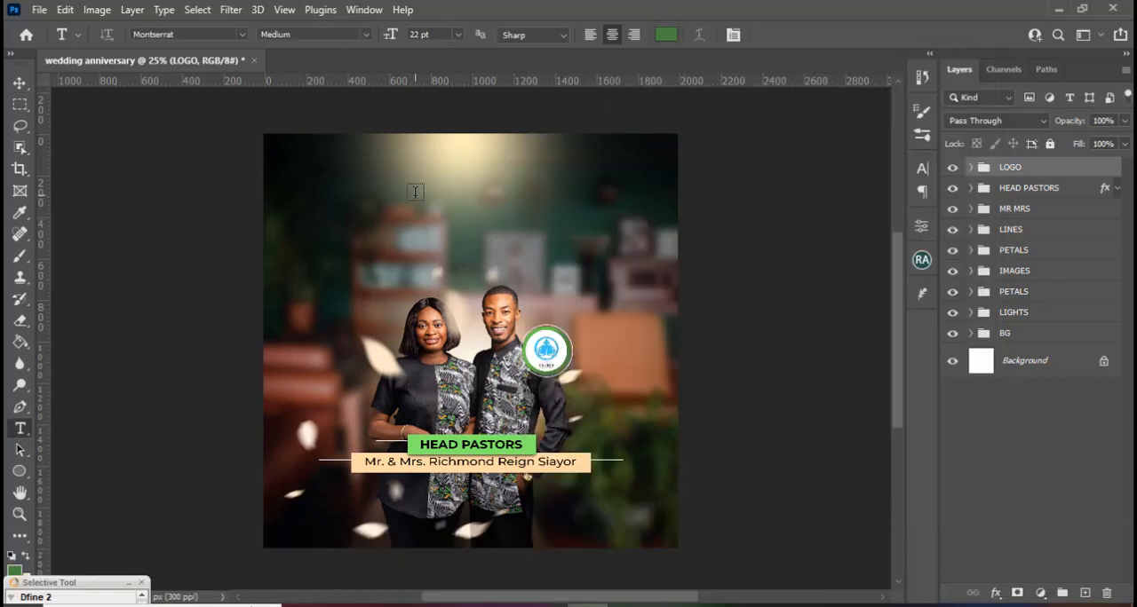
{"action": "left_click", "coordinate": [415, 211]}
{"action": "key", "text": "ctrl+v"}
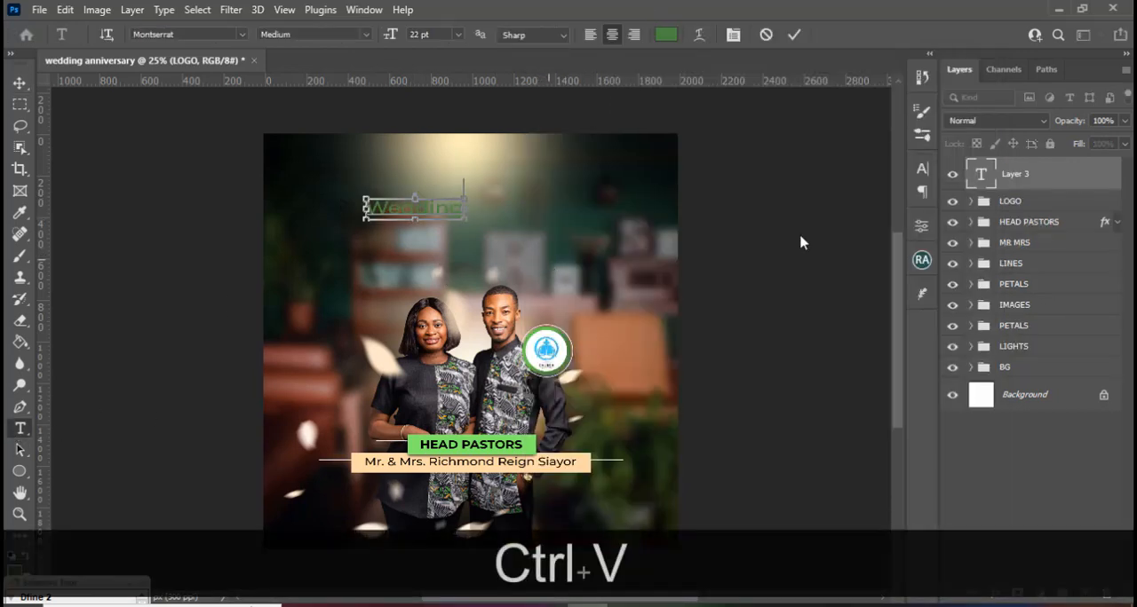
Change the "Wedding" text's font to Glitten.
{"action": "left_click", "coordinate": [921, 176]}
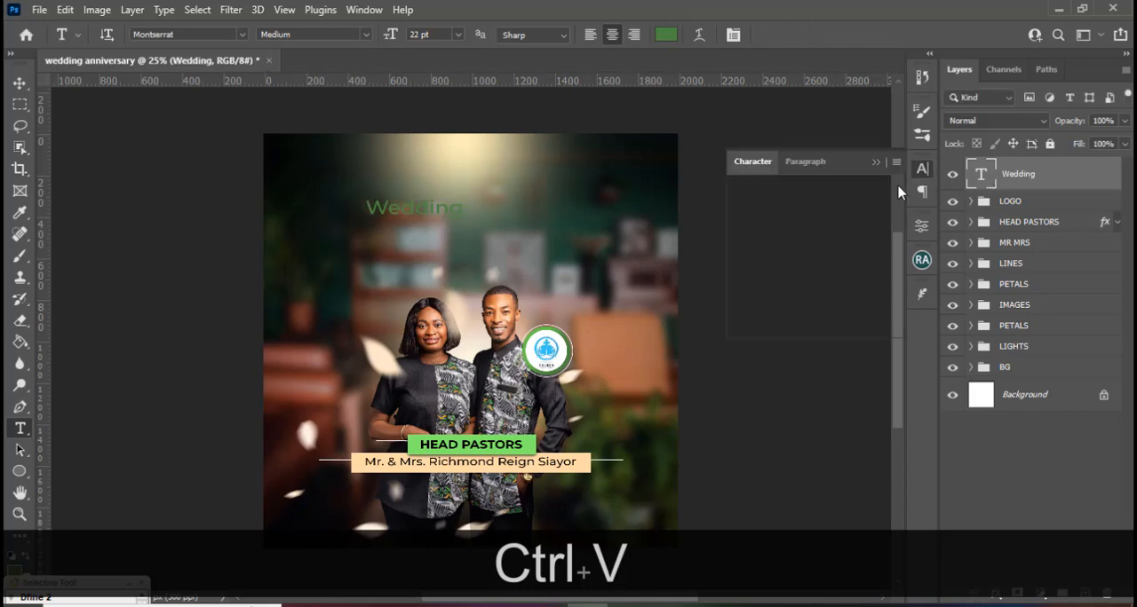
{"action": "left_click", "coordinate": [825, 193]}
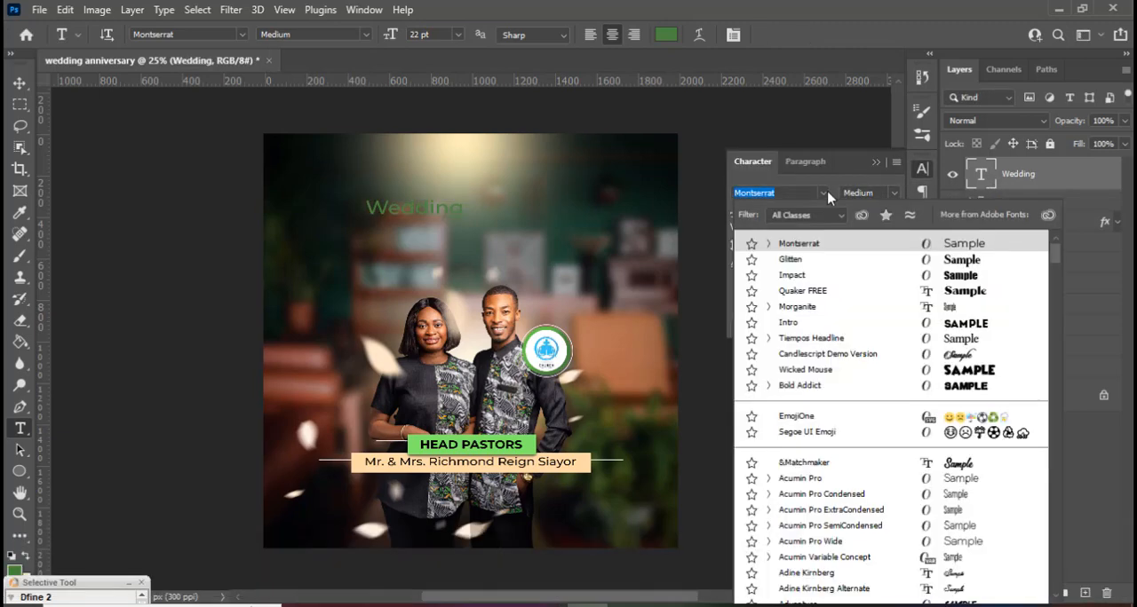
{"action": "left_click", "coordinate": [787, 260]}
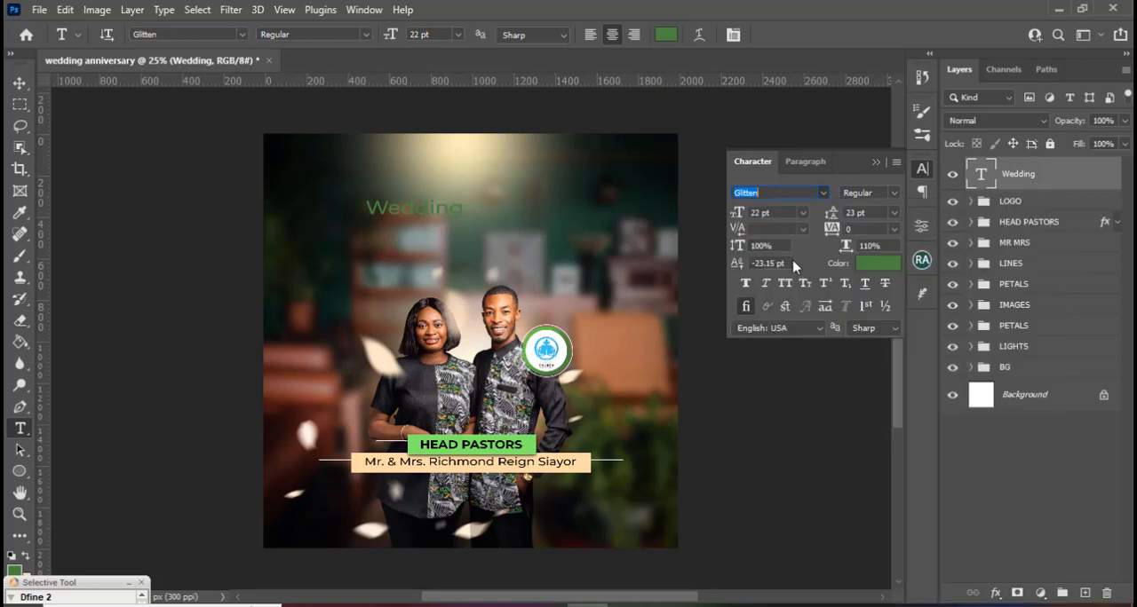
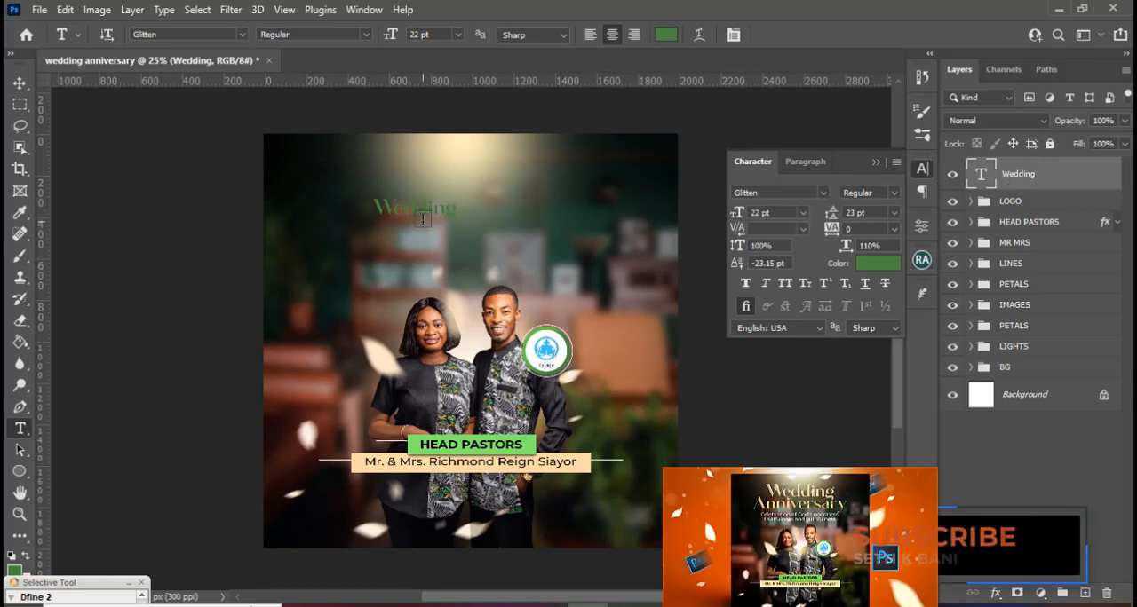
Enlarge the "Wedding" text proportionally to about 245% so it spans the space above the couple's heads.
{"action": "key", "text": "ctrl+t"}
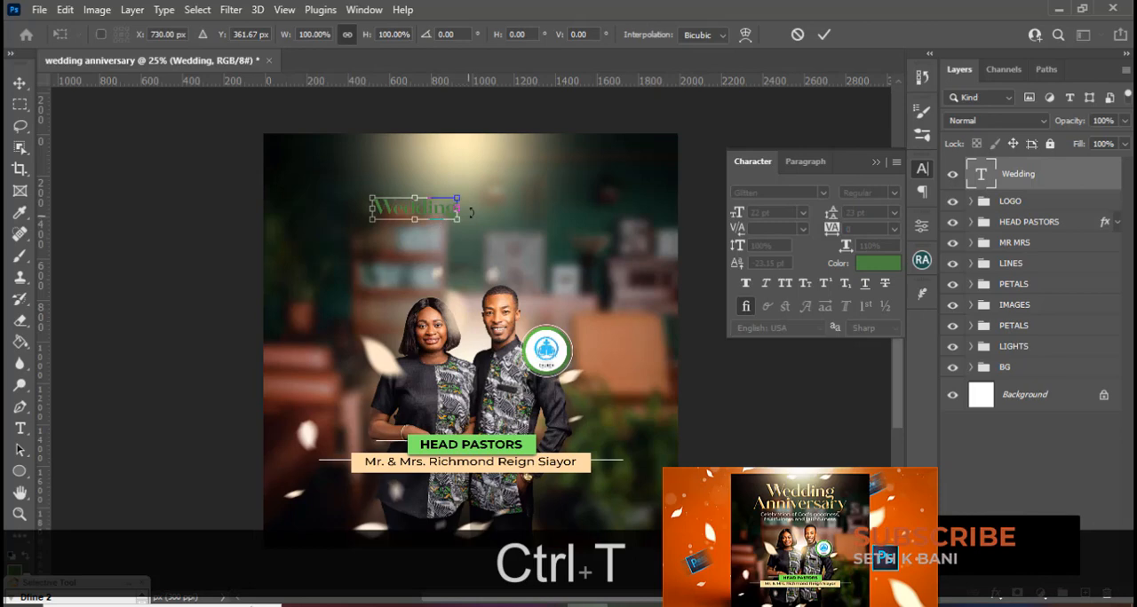
{"action": "left_click_drag", "start_coordinate": [459, 193], "coordinate": [576, 147]}
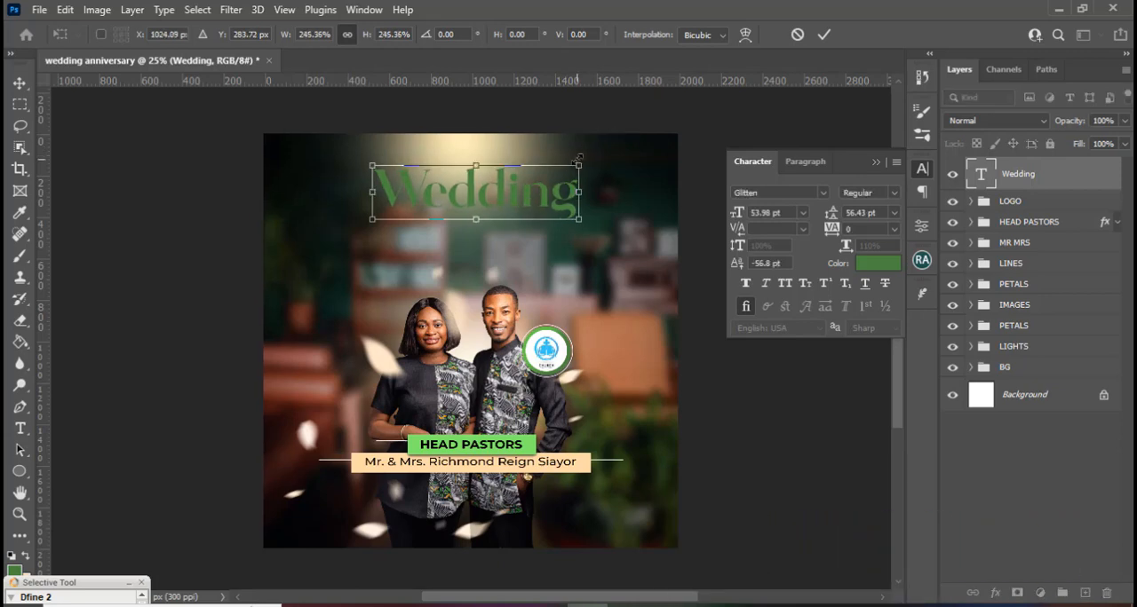
{"action": "key", "text": "Return"}
{"action": "key", "text": "Return"}
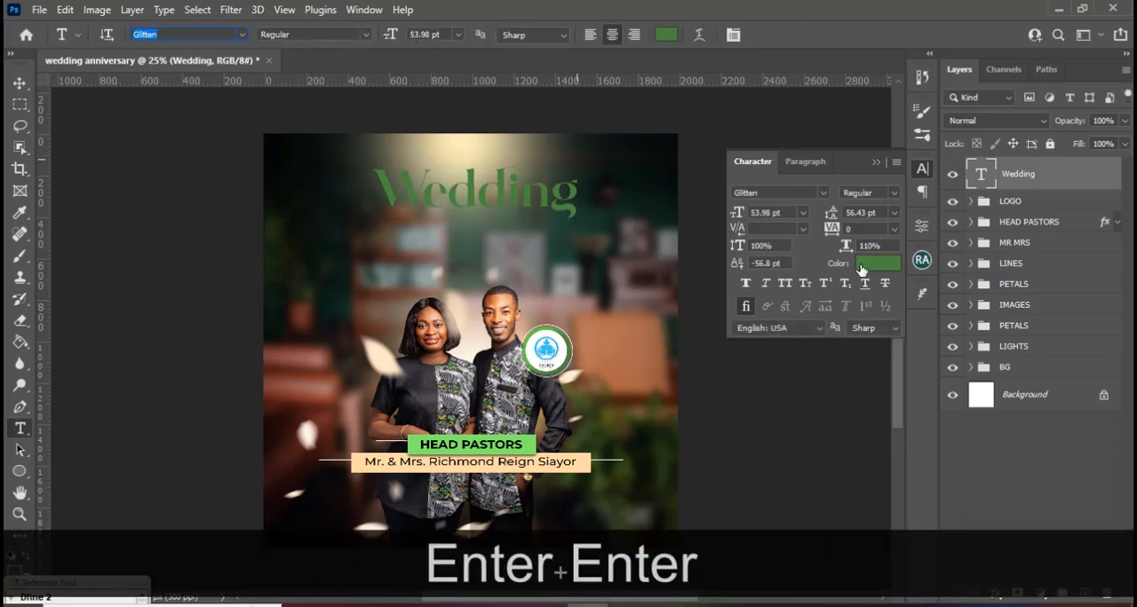
{"action": "left_click", "coordinate": [862, 266]}
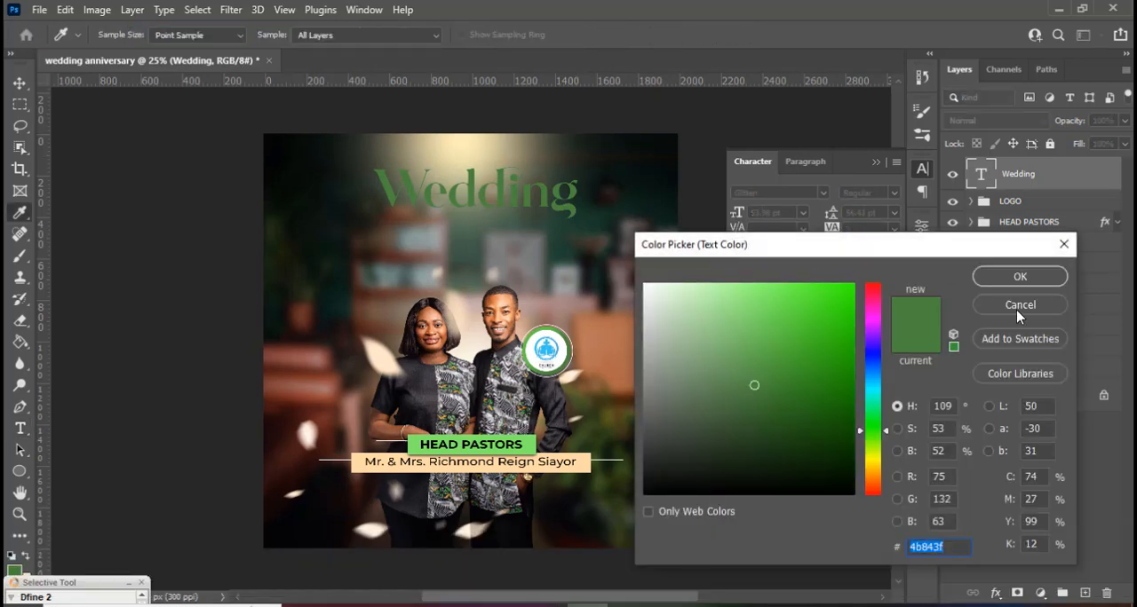
{"action": "left_click", "coordinate": [1019, 307]}
Nudge the enlarged "Wedding" text slightly upward on the flyer.
{"action": "key", "text": "Up"}
{"action": "key", "text": "Up"}
{"action": "key", "text": "Up"}
{"action": "key", "text": "Up"}
{"action": "key", "text": "Up"}
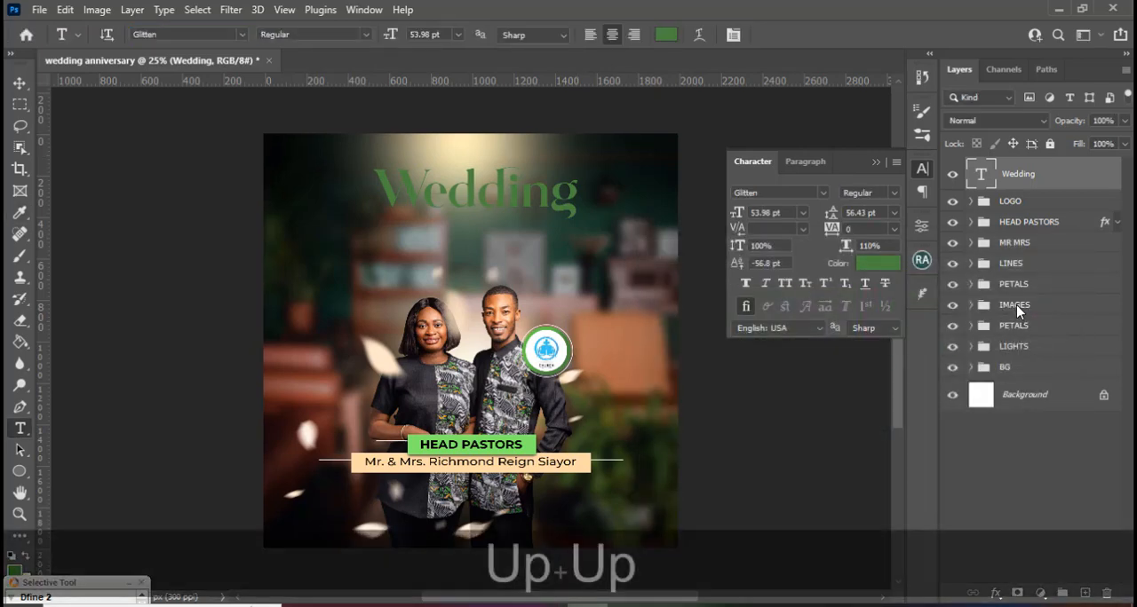
{"action": "key", "text": "v"}
{"action": "key", "text": "Up"}
{"action": "key", "text": "Up"}
{"action": "key", "text": "Up"}
{"action": "key", "text": "Up"}
{"action": "key", "text": "Up"}
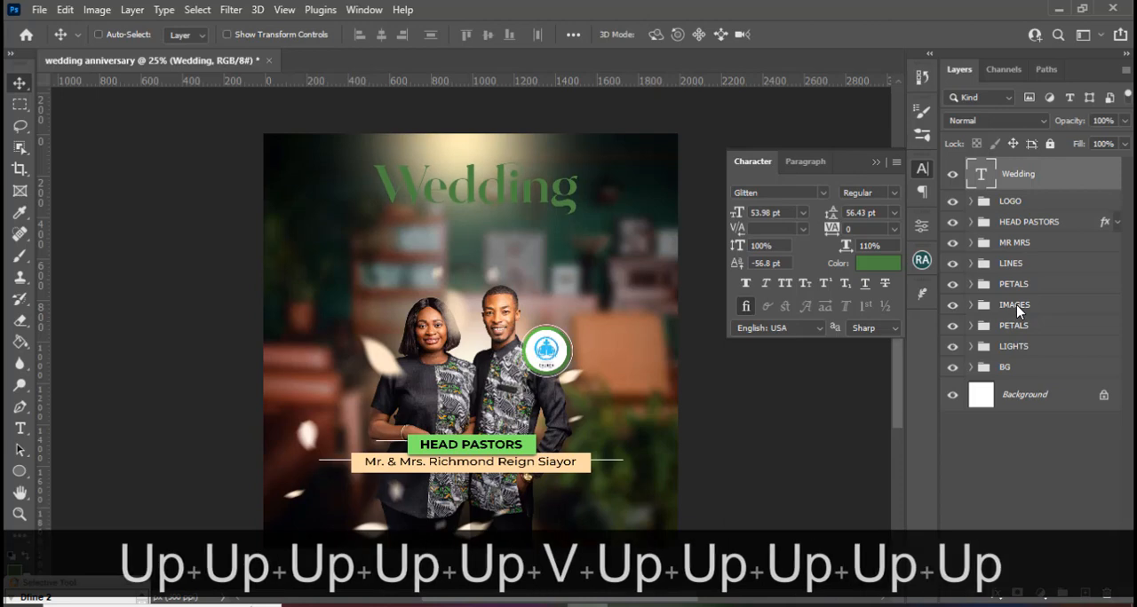
{"action": "key", "text": "Up"}
Duplicate the "Wedding" text layer and place the copy directly below the original.
{"action": "key", "text": "ctrl+j"}
{"action": "key", "text": "v"}
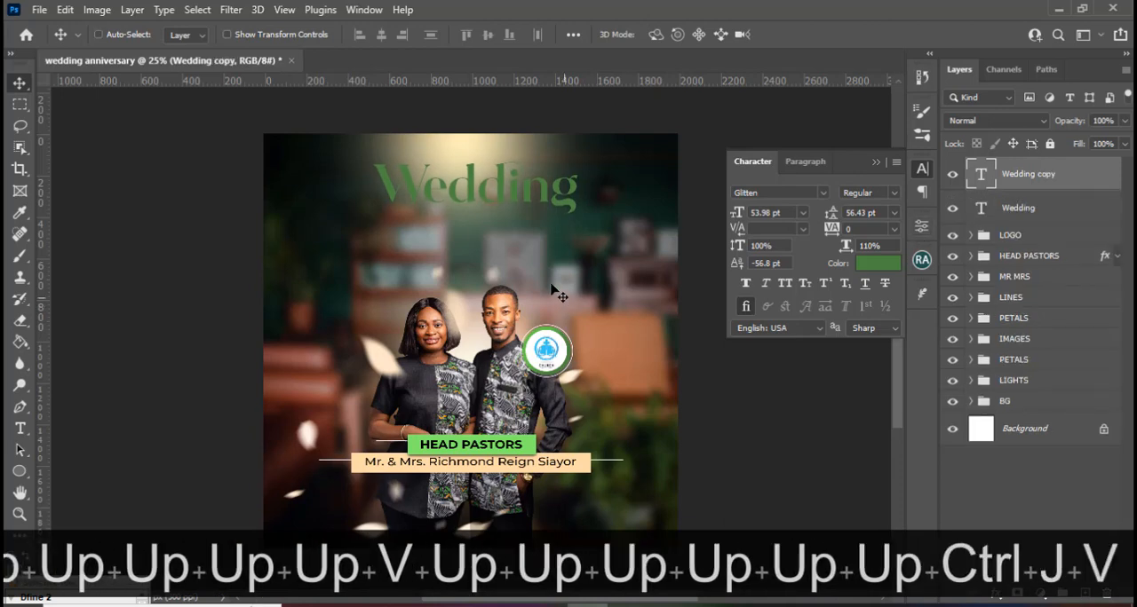
{"action": "left_click_drag", "start_coordinate": [502, 198], "coordinate": [502, 240]}
Switch to 5.txt in Notepad, copy the word "Anniversary" and return to the flyer in Photoshop.
{"action": "left_click", "coordinate": [581, 606]}
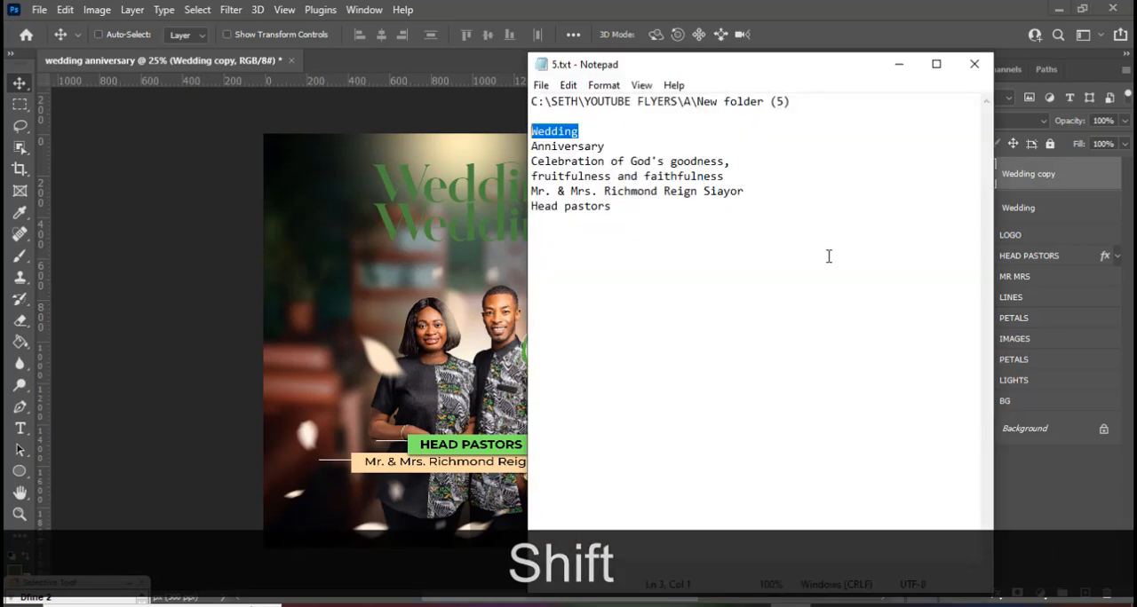
{"action": "left_click_drag", "start_coordinate": [605, 146], "coordinate": [520, 149]}
{"action": "key", "text": "ctrl+c"}
{"action": "left_click", "coordinate": [697, 5]}
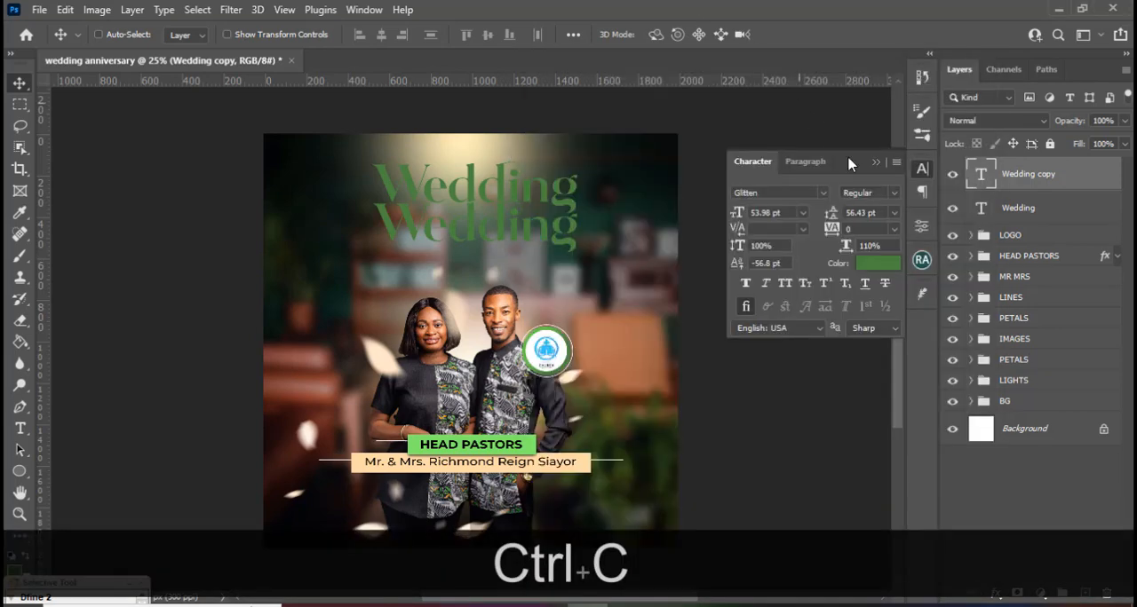
Replace the text of the duplicated "Wedding" layer with the copied word "Anniversary".
{"action": "double_click", "coordinate": [983, 178]}
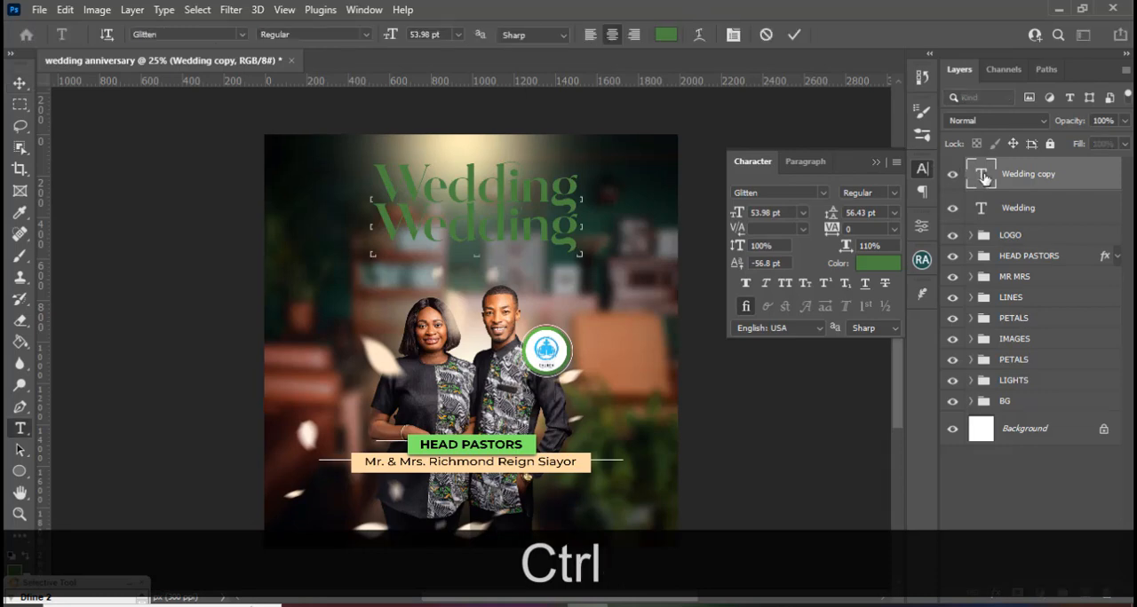
{"action": "key", "text": "ctrl+v"}
{"action": "key", "text": "ctrl+Return"}
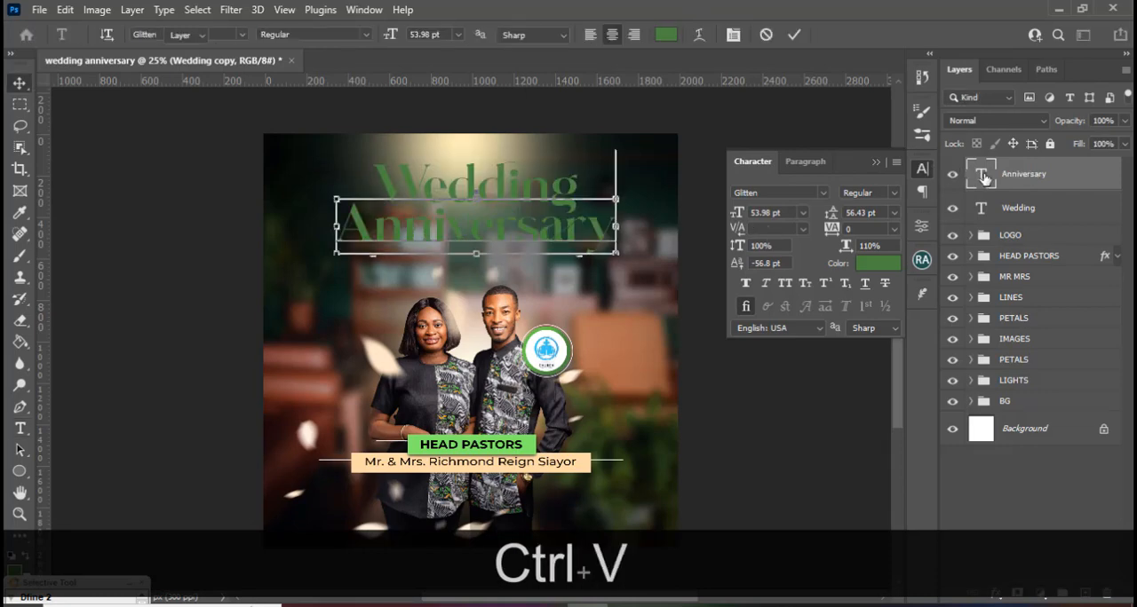
Nudge the "Anniversary" text slightly up to tighten the gap below "Wedding".
{"action": "key", "text": "ctrl+equal"}
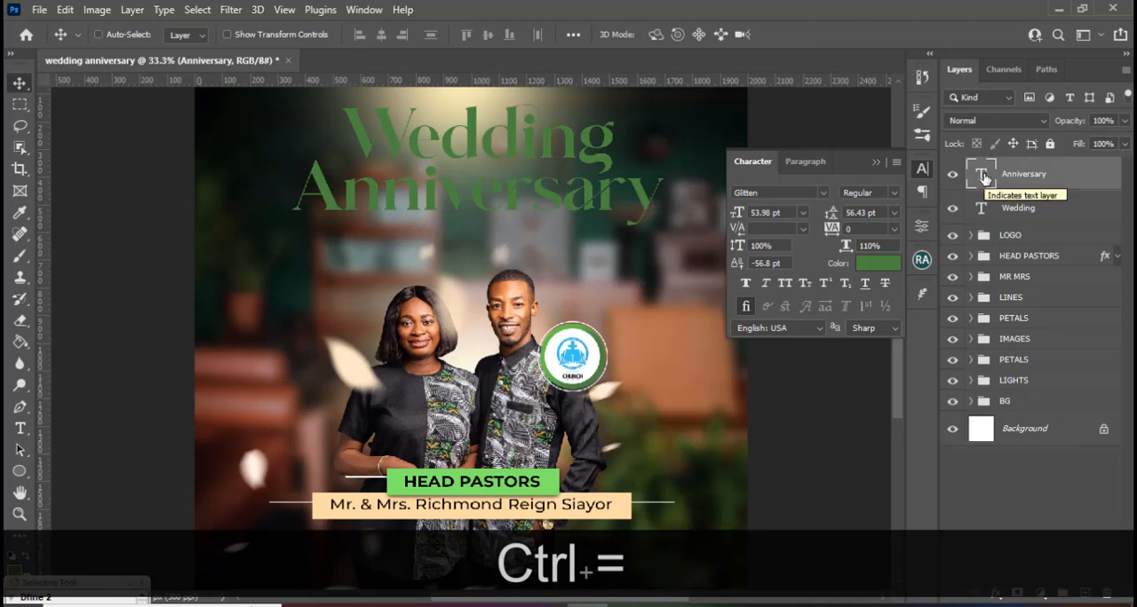
{"action": "key", "text": "ctrl+Up"}
{"action": "key", "text": "ctrl+Up"}
{"action": "key", "text": "ctrl+Up"}
{"action": "key", "text": "ctrl+Up"}
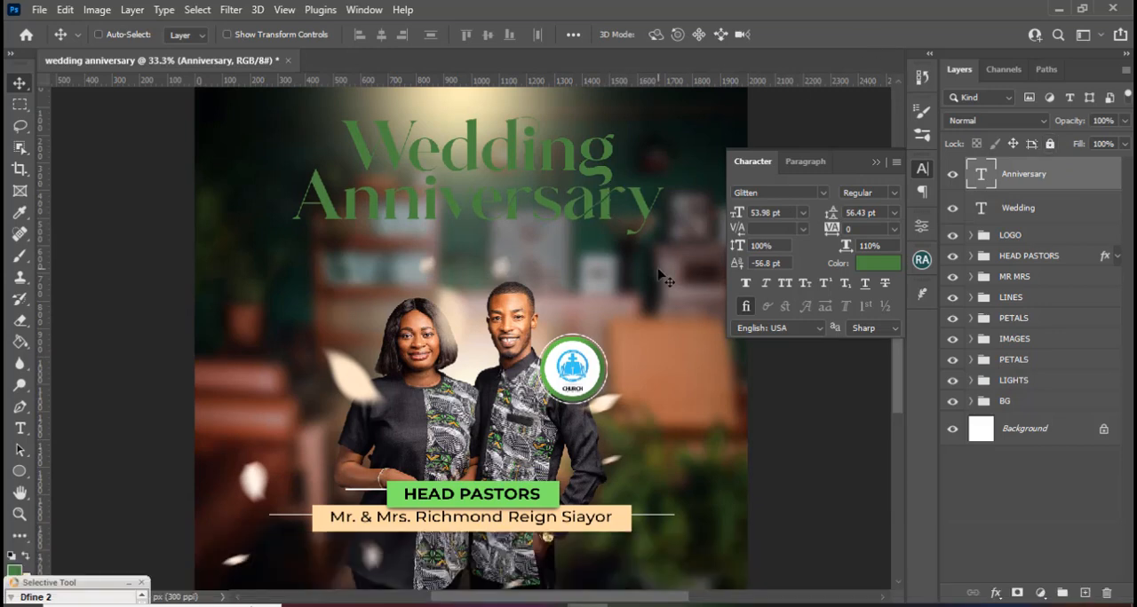
{"action": "key", "text": "Up"}
{"action": "key", "text": "Down"}
{"action": "left_click", "coordinate": [876, 164]}
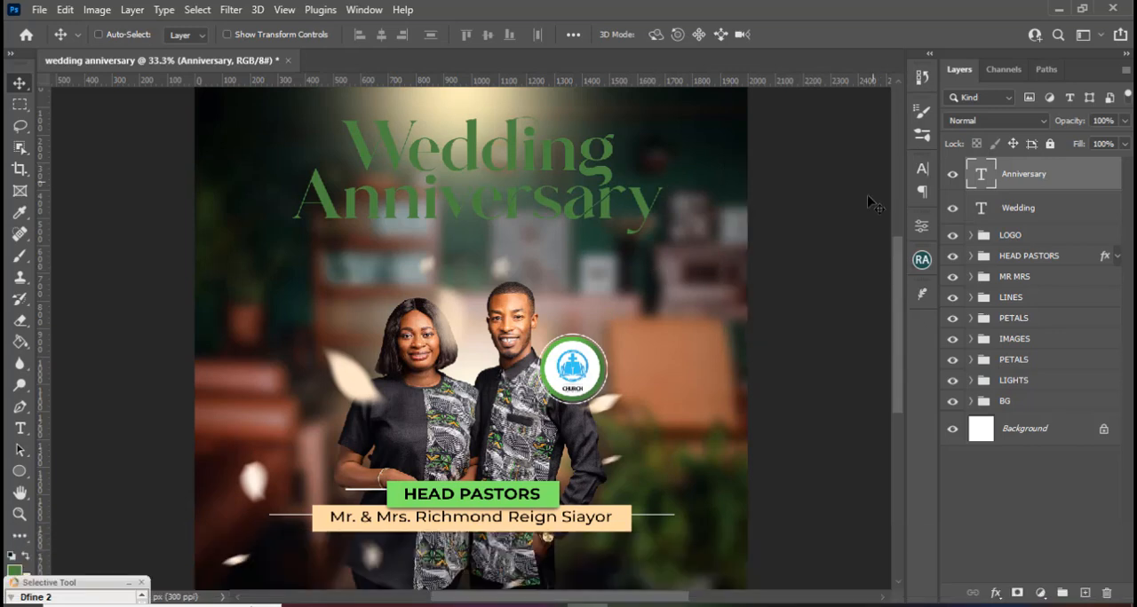
Recolor both the "Wedding" and "Anniversary" text layers to gold f5c982.
{"action": "key", "text": "ctrl+0"}
{"action": "key", "text": "ctrl"}
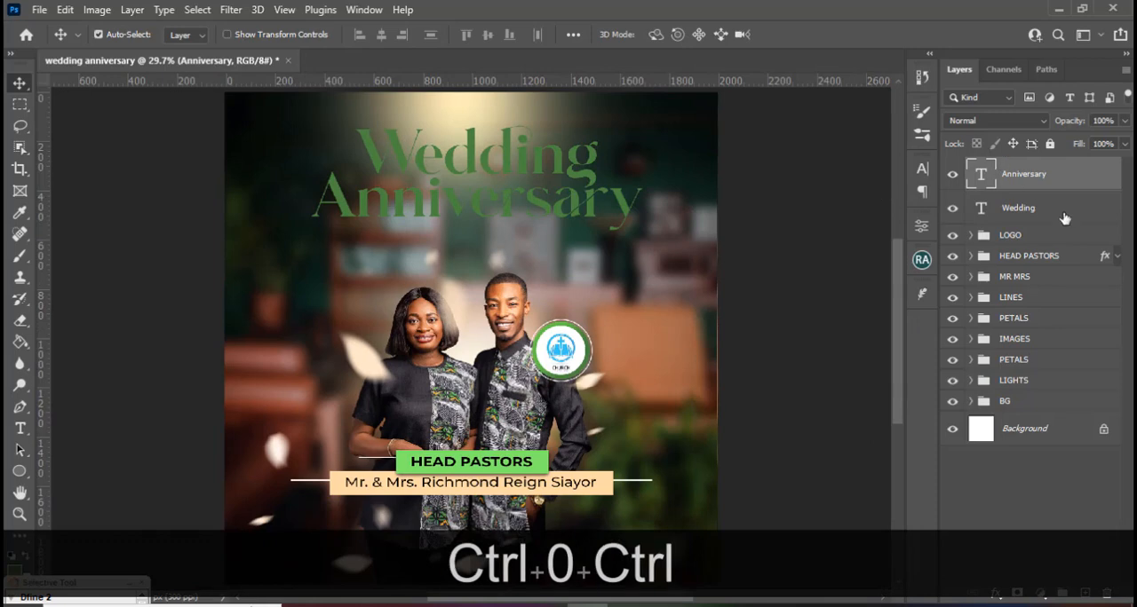
{"action": "left_click", "coordinate": [1052, 217], "text": "ctrl"}
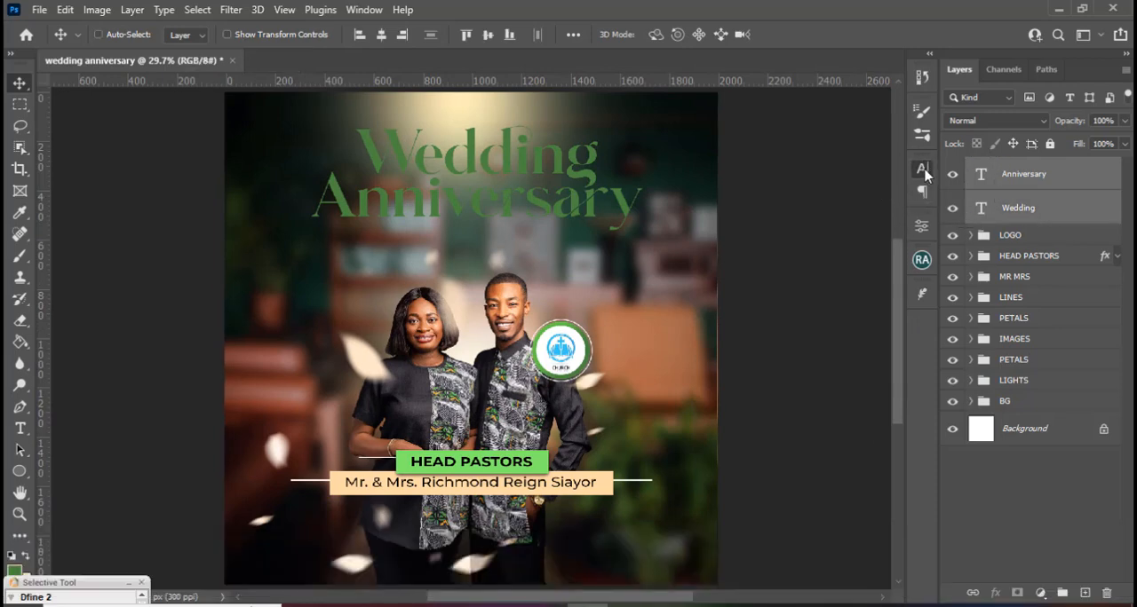
{"action": "left_click", "coordinate": [922, 168]}
{"action": "left_click", "coordinate": [867, 263]}
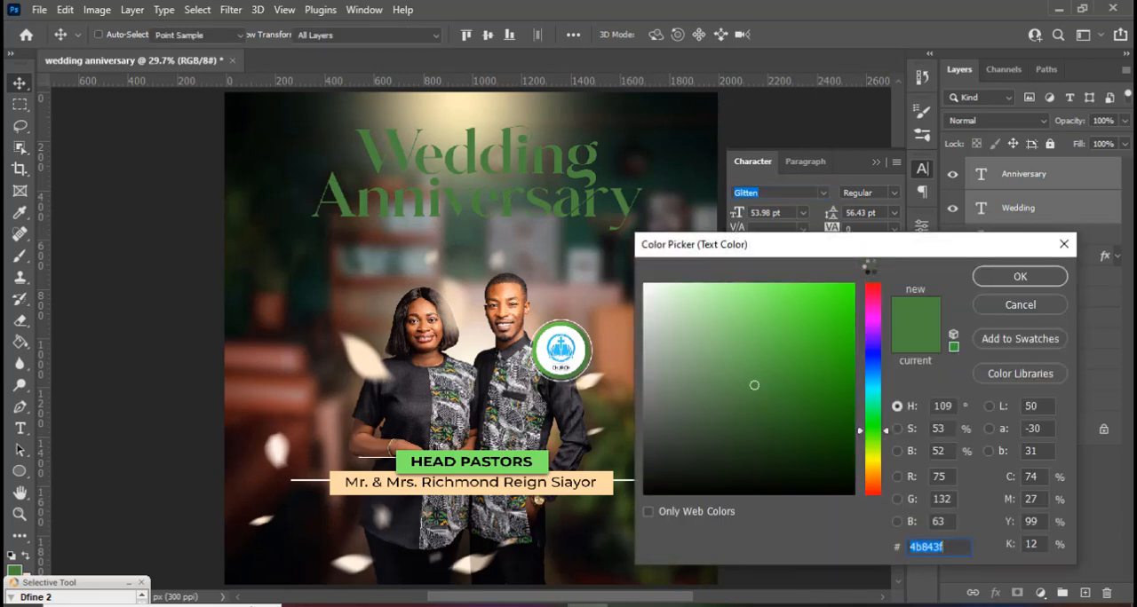
{"action": "type", "text": "f"}
{"action": "type", "text": "5"}
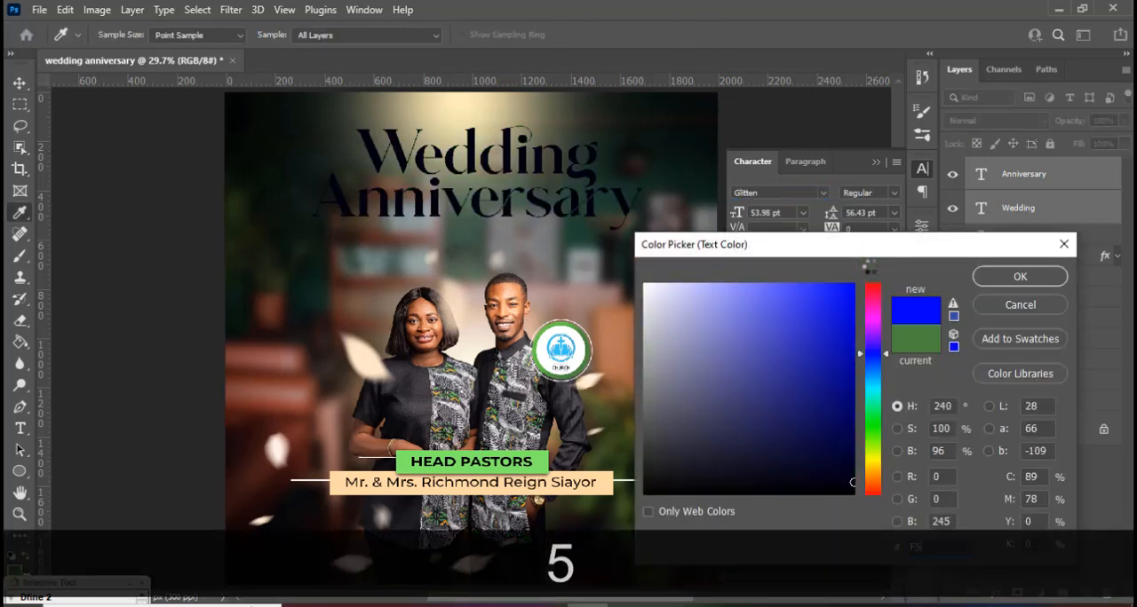
{"action": "type", "text": "C98"}
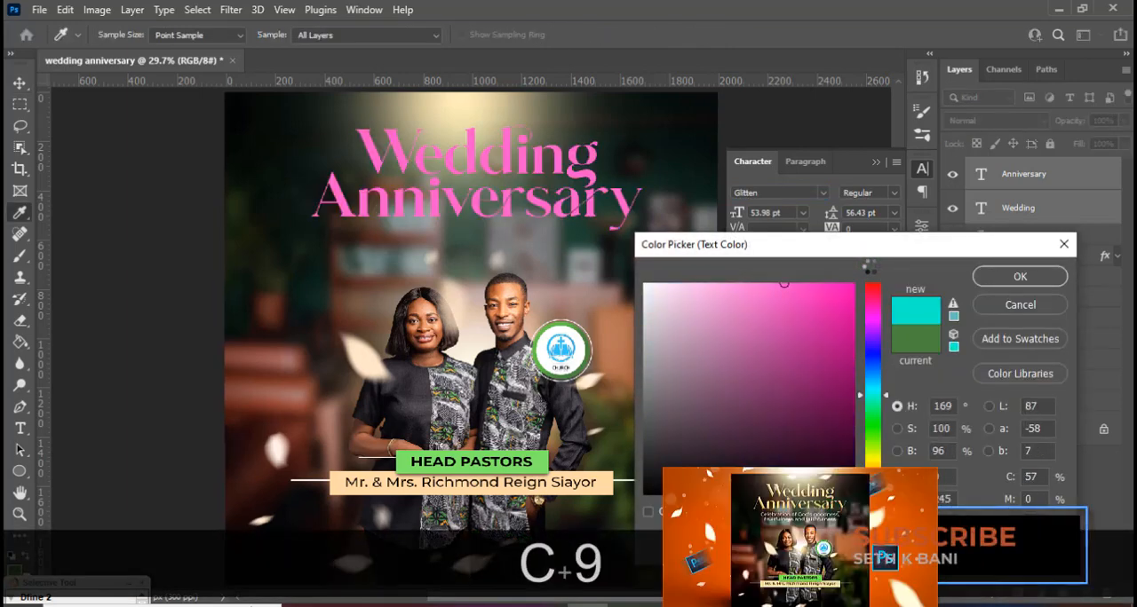
{"action": "type", "text": "2"}
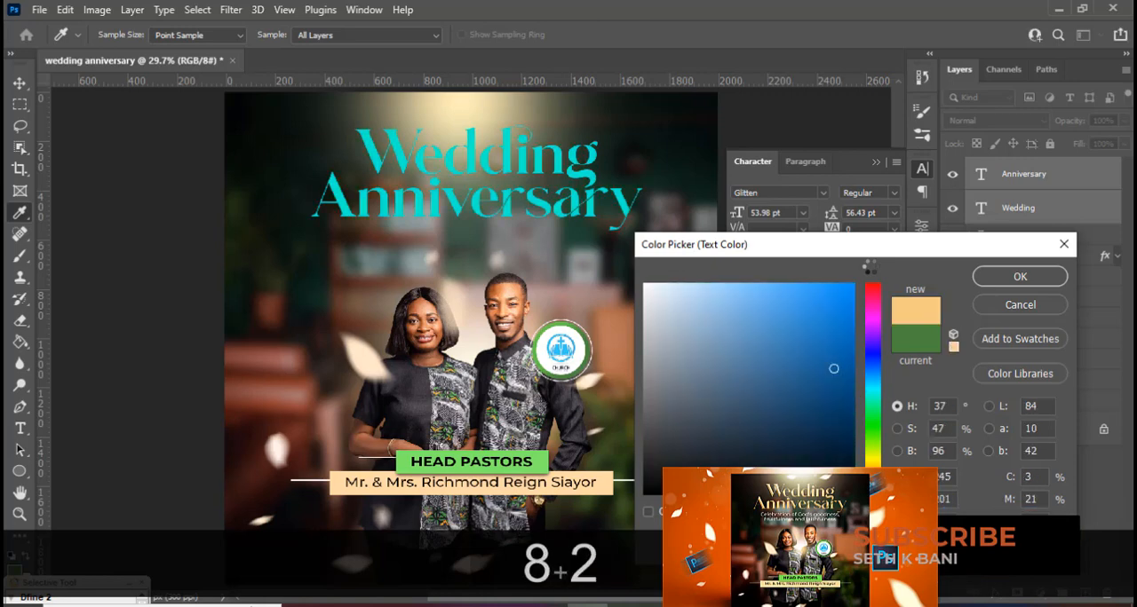
{"action": "left_click", "coordinate": [987, 281]}
{"action": "key", "text": "v"}
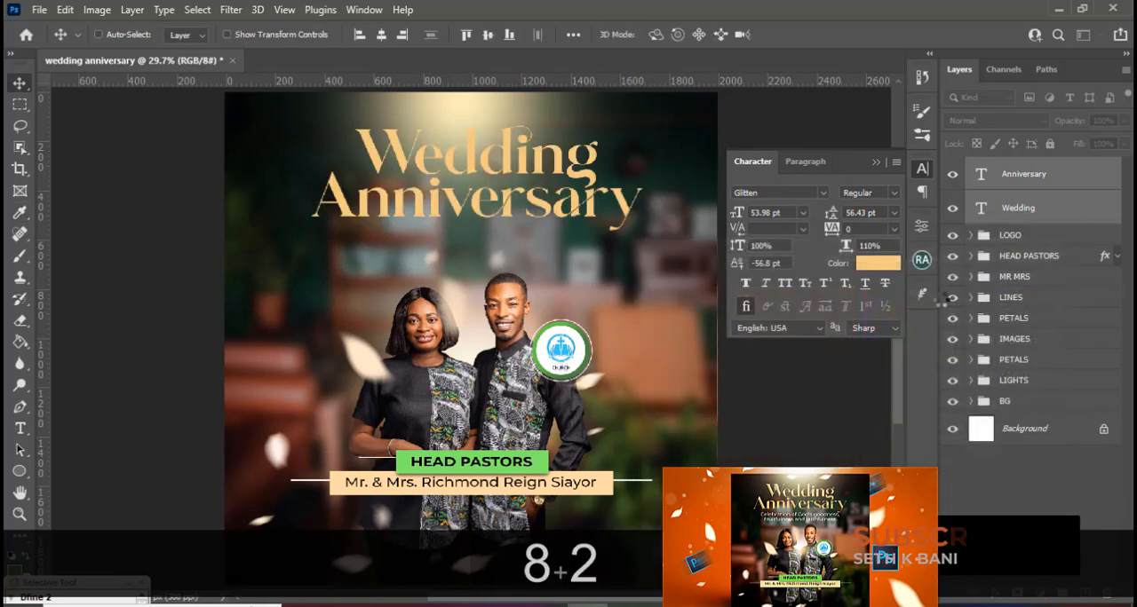
{"action": "left_click", "coordinate": [876, 162]}
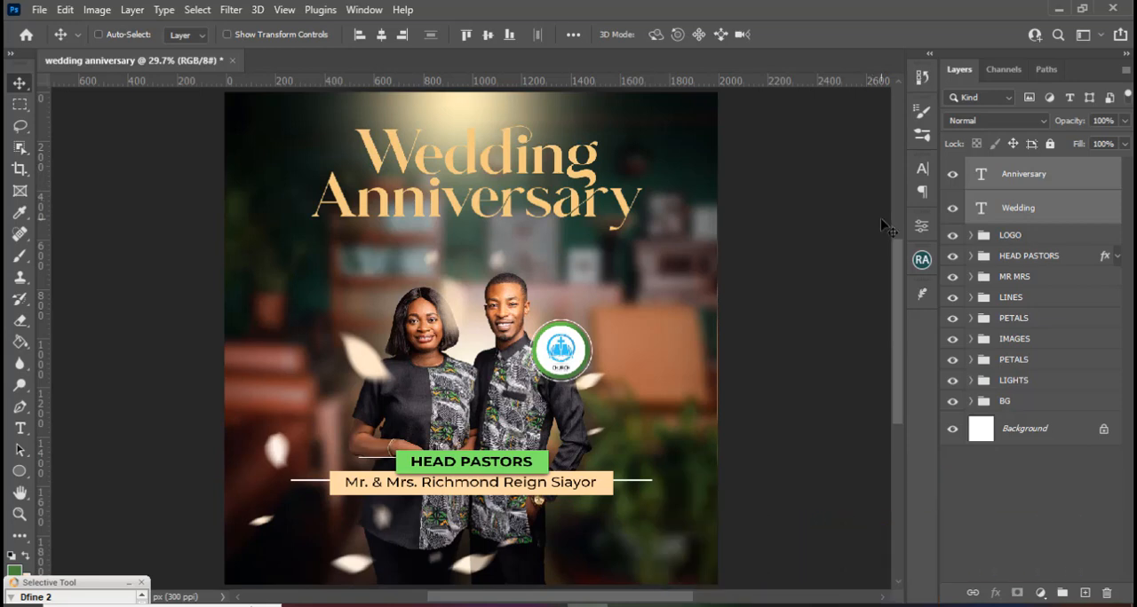
Group the "Wedding" and "Anniversary" text layers and name the group WEDDING ANI.
{"action": "key", "text": "ctrl+g"}
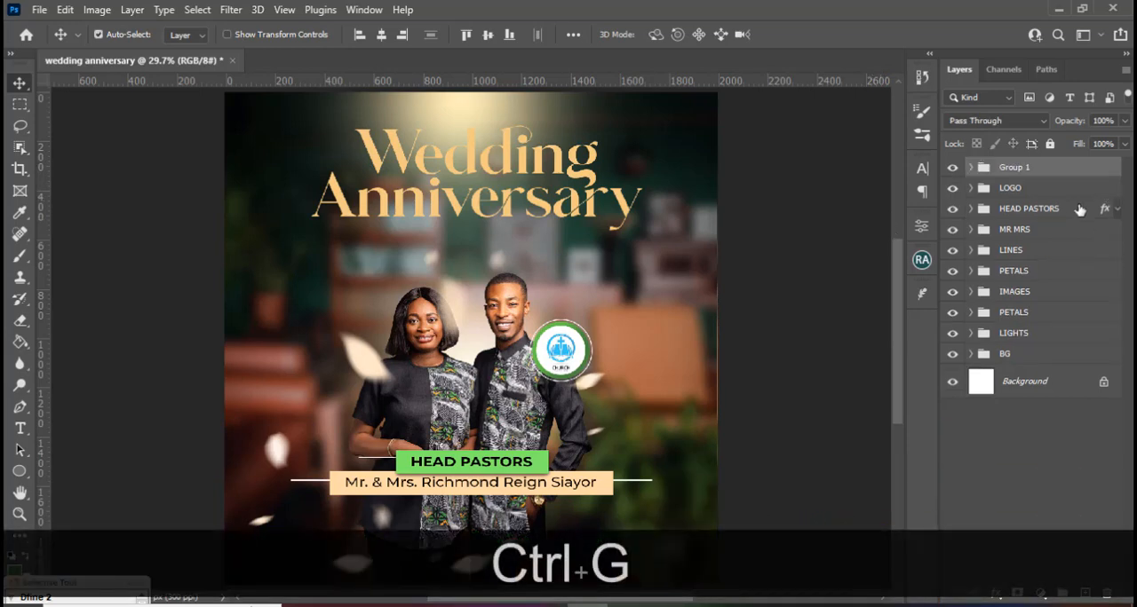
{"action": "double_click", "coordinate": [1022, 172]}
{"action": "type", "text": "W"}
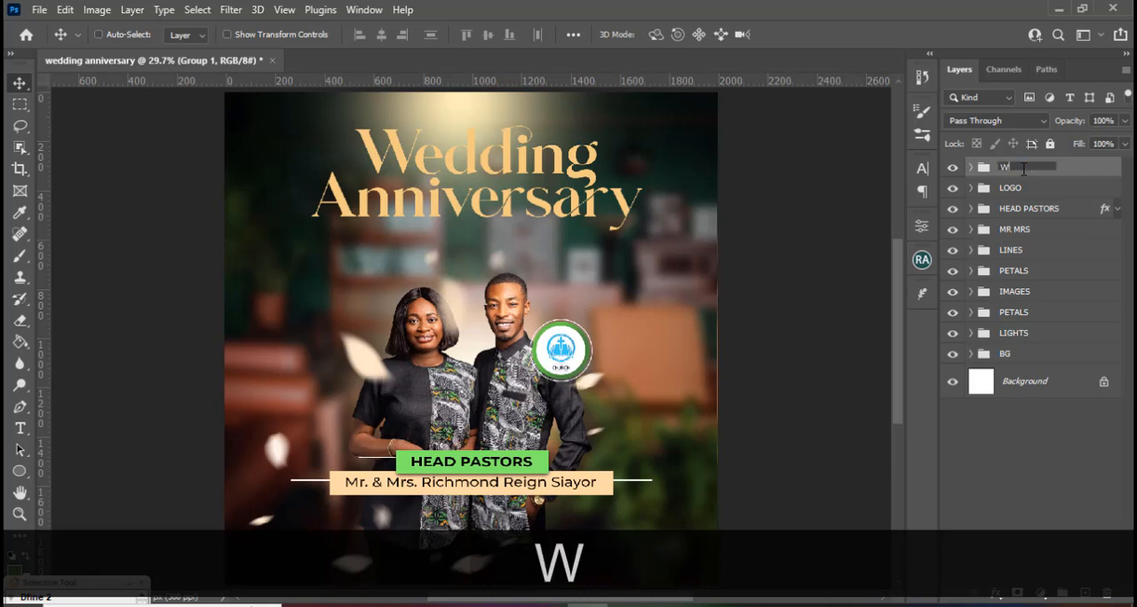
{"action": "type", "text": "EDDING ANI"}
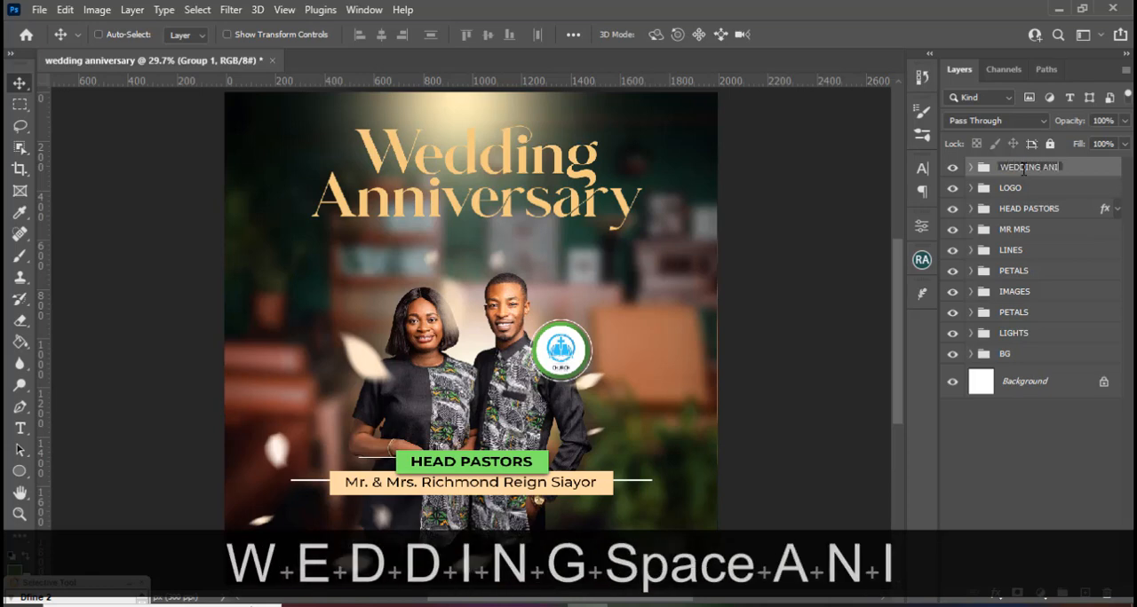
{"action": "key", "text": "Return"}
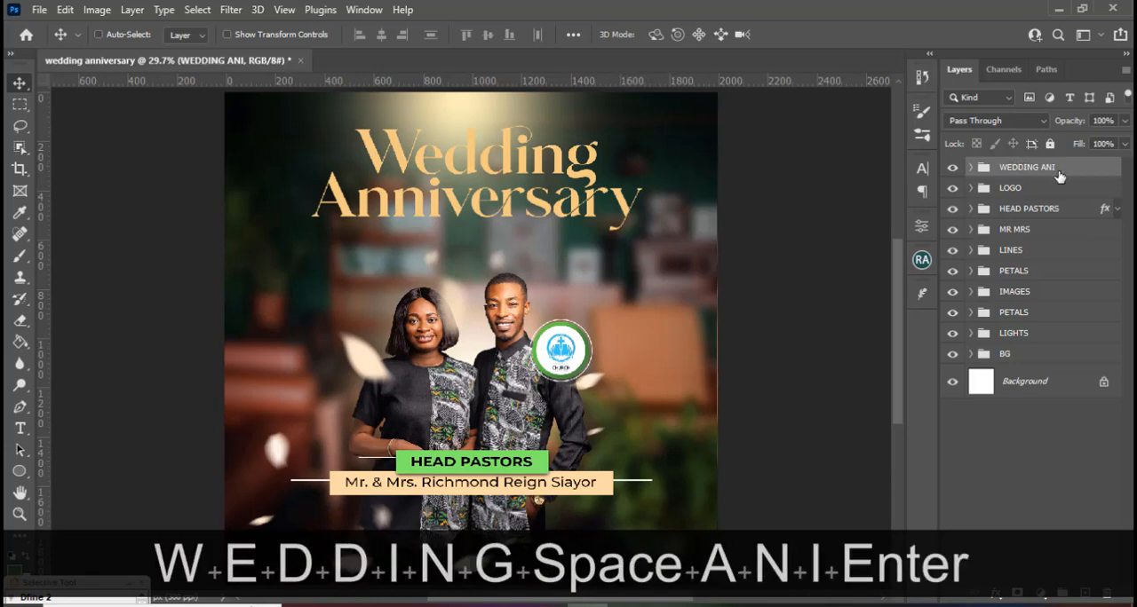
Start a new text layer below the title and copy "Celebration of God's goodness, fruitfulness and faithfulness" from 5.txt in Notepad, returning to Photoshop.
{"action": "key", "text": "t"}
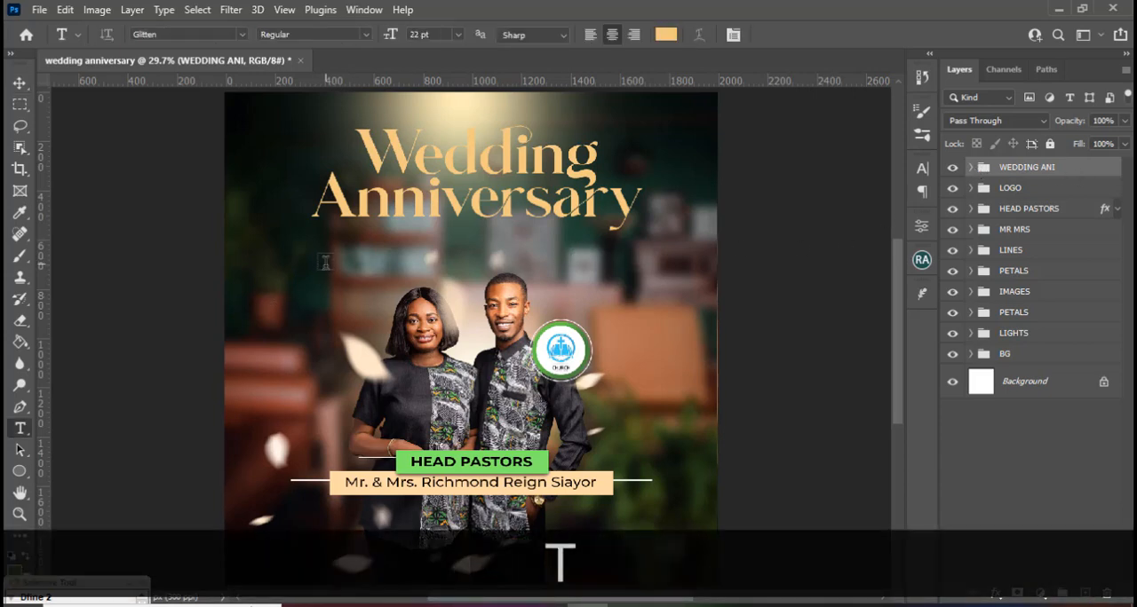
{"action": "left_click", "coordinate": [325, 282]}
{"action": "key", "text": "alt+Tab"}
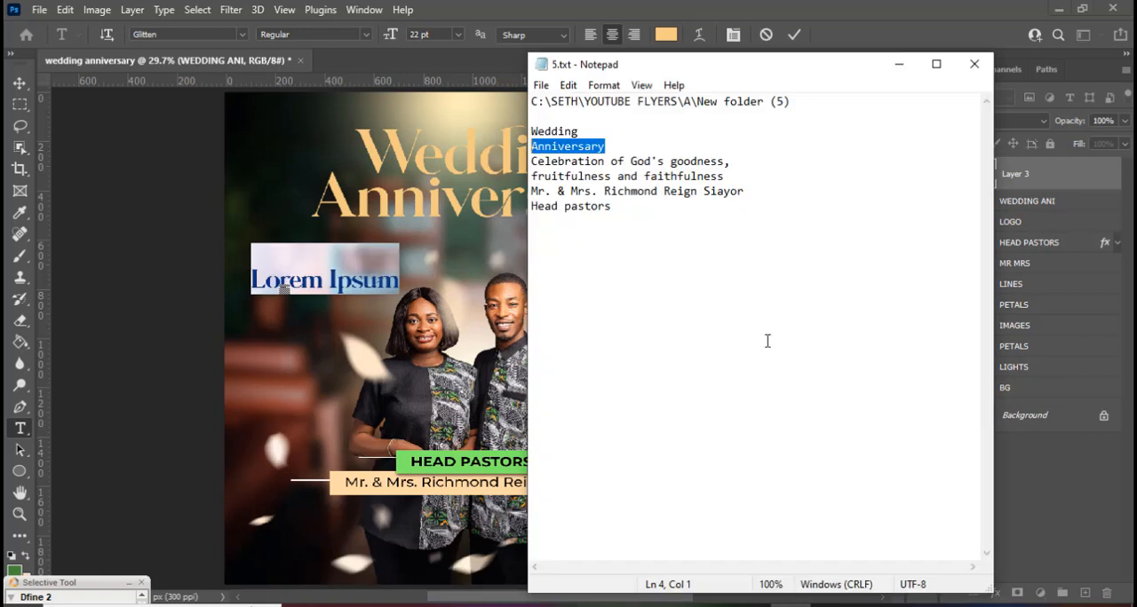
{"action": "left_click_drag", "start_coordinate": [733, 175], "coordinate": [531, 162]}
{"action": "key", "text": "ctrl+c"}
{"action": "left_click", "coordinate": [710, 9]}
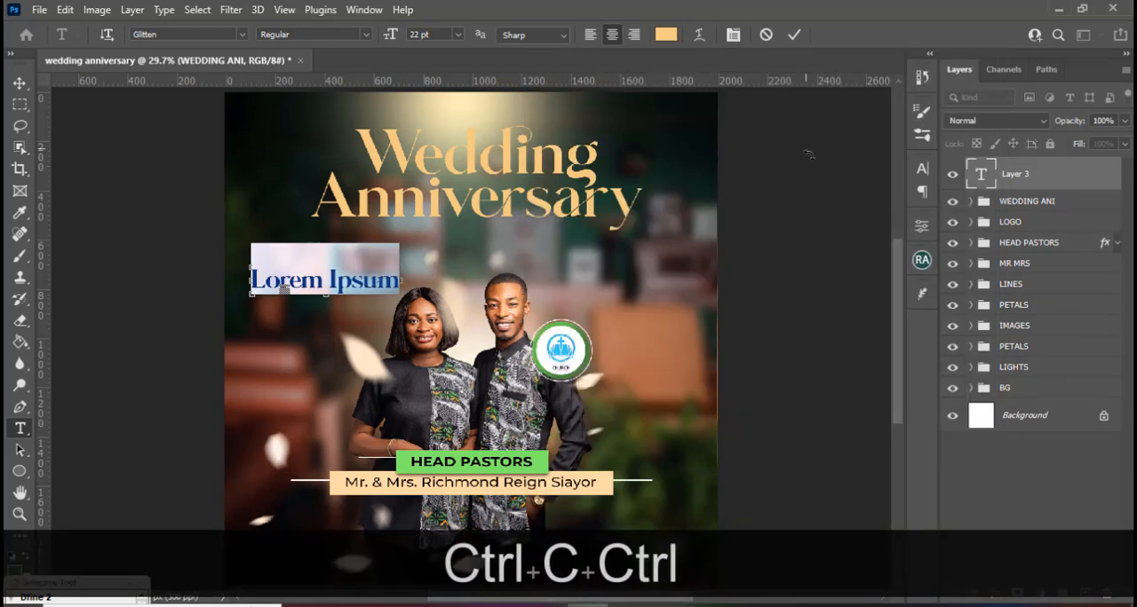
Paste the copied two-line phrase into the new text layer and position it centered directly under "Anniversary".
{"action": "key", "text": "ctrl+v"}
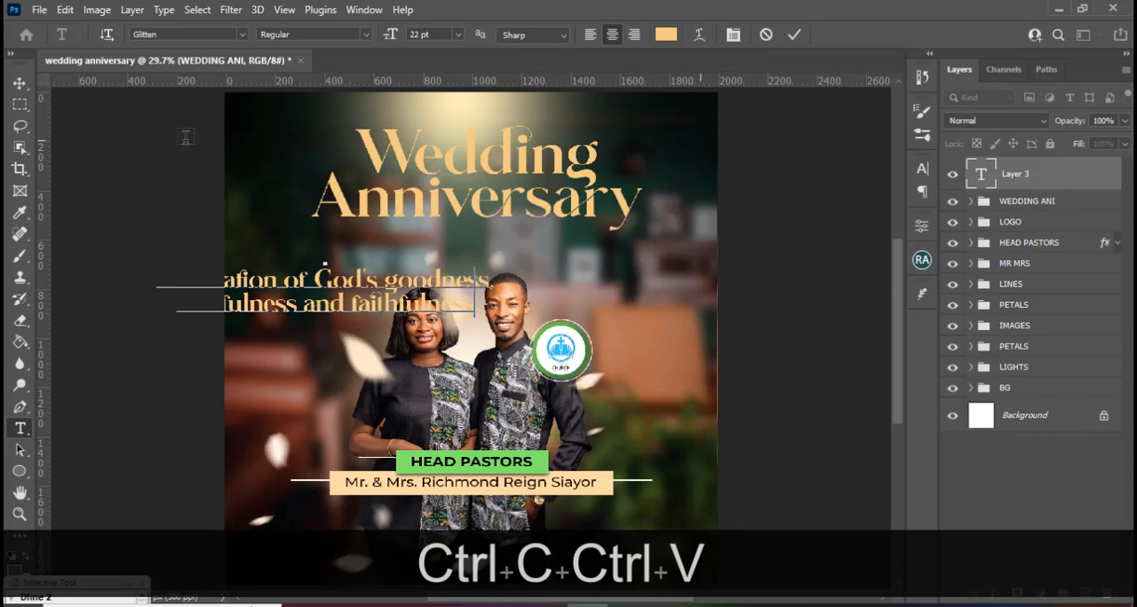
{"action": "key", "text": "ctrl+Return"}
{"action": "key", "text": "v"}
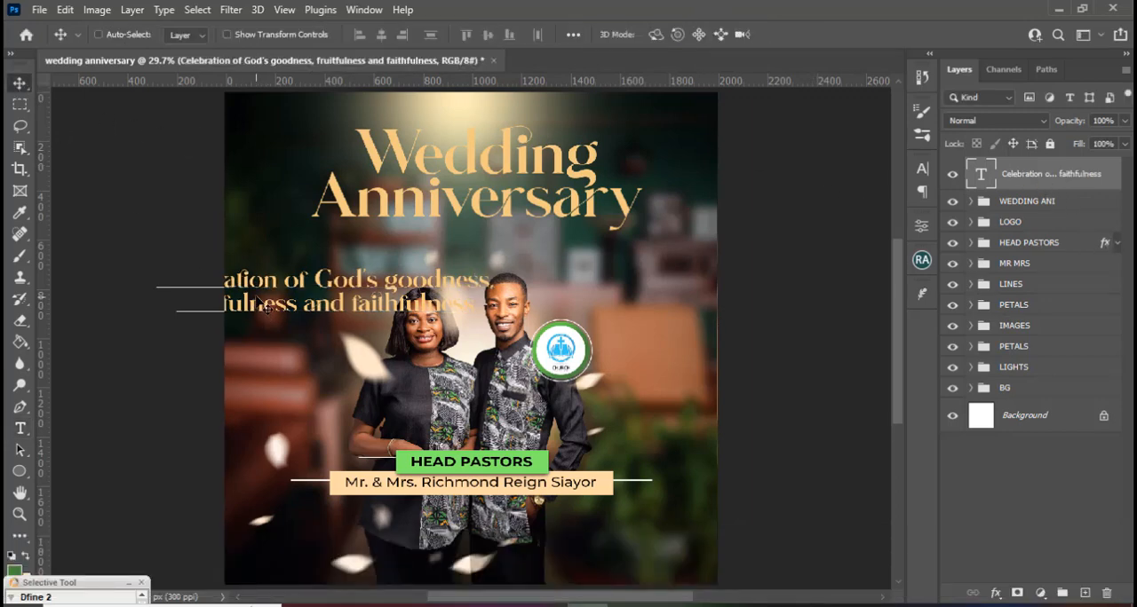
{"action": "left_click_drag", "start_coordinate": [260, 303], "coordinate": [412, 258]}
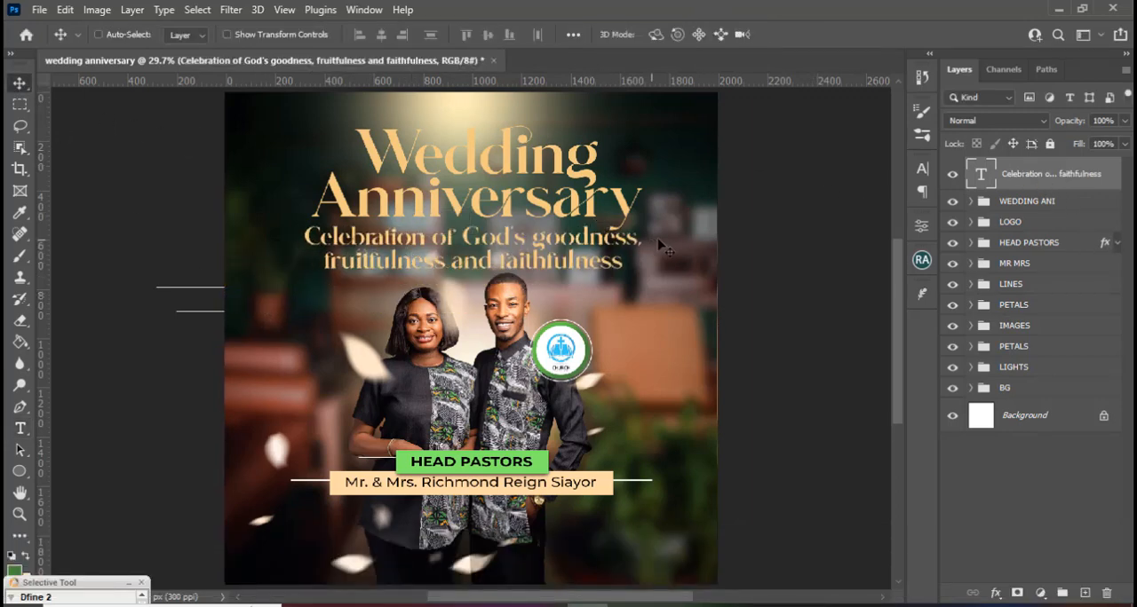
Change the "Celebration of God's goodness" text's font to Montserrat.
{"action": "left_click", "coordinate": [923, 170]}
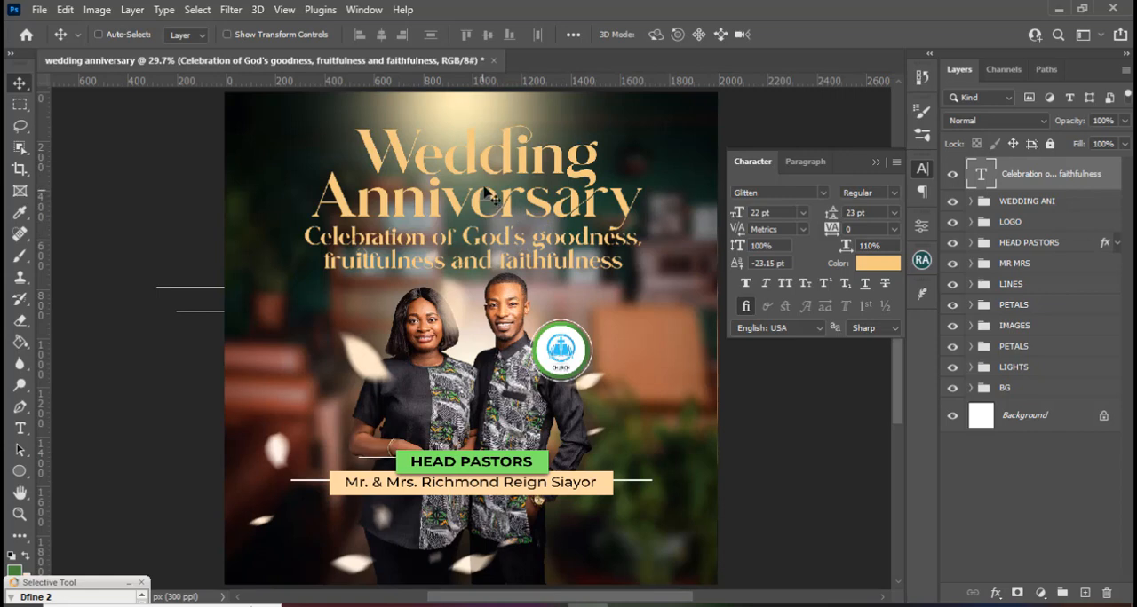
{"action": "left_click", "coordinate": [821, 194]}
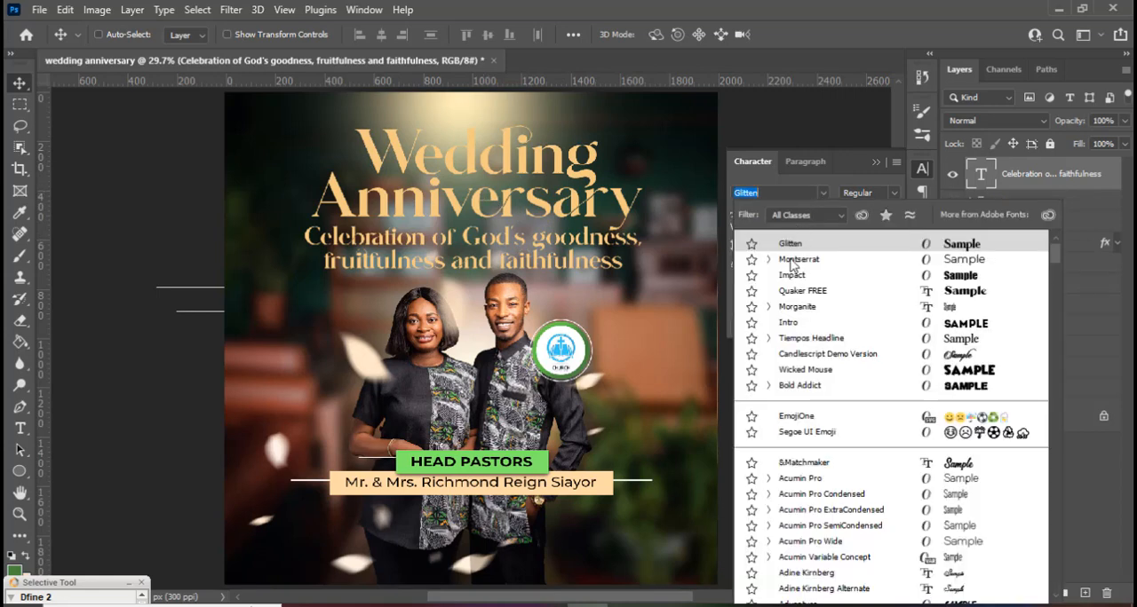
{"action": "left_click", "coordinate": [793, 260]}
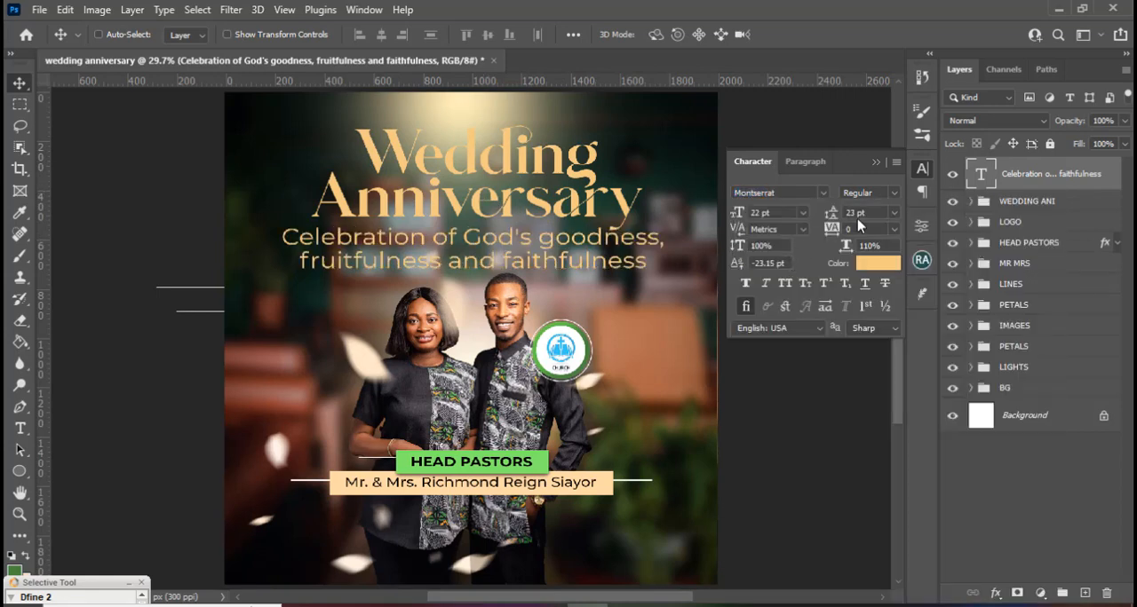
Set the "Celebration of God's goodness" text's color to white (ffffff).
{"action": "left_click", "coordinate": [860, 264]}
{"action": "left_click", "coordinate": [645, 284]}
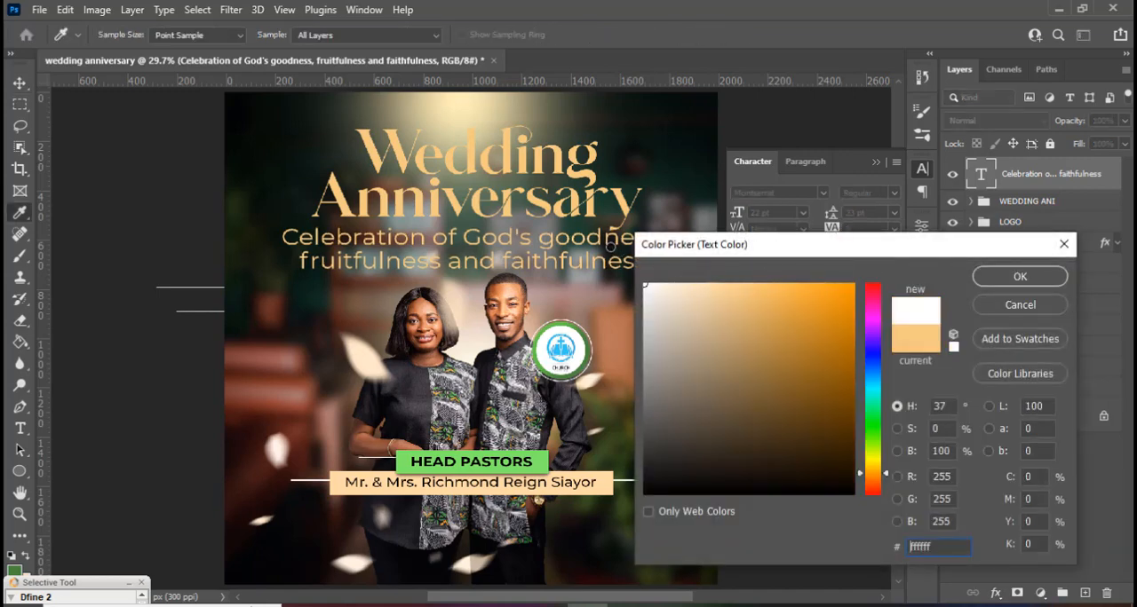
{"action": "left_click", "coordinate": [1004, 279]}
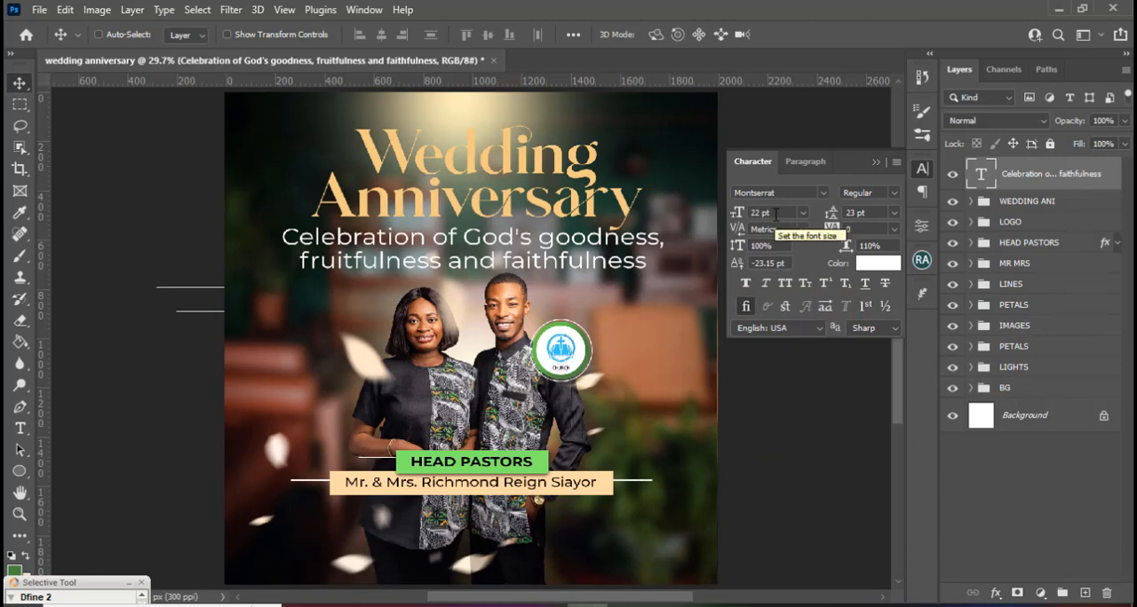
Scale the "Celebration of God's goodness" text to 77.35% about its center and nudge it up closer beneath "Anniversary".
{"action": "key", "text": "ctrl+t"}
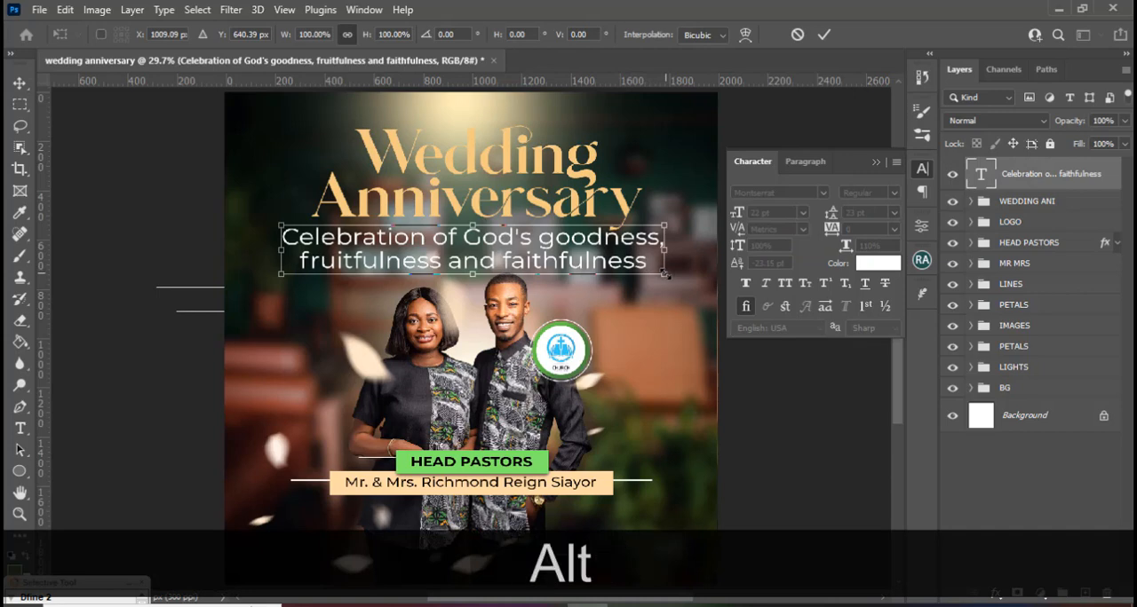
{"action": "left_click_drag", "start_coordinate": [665, 274], "coordinate": [621, 265]}
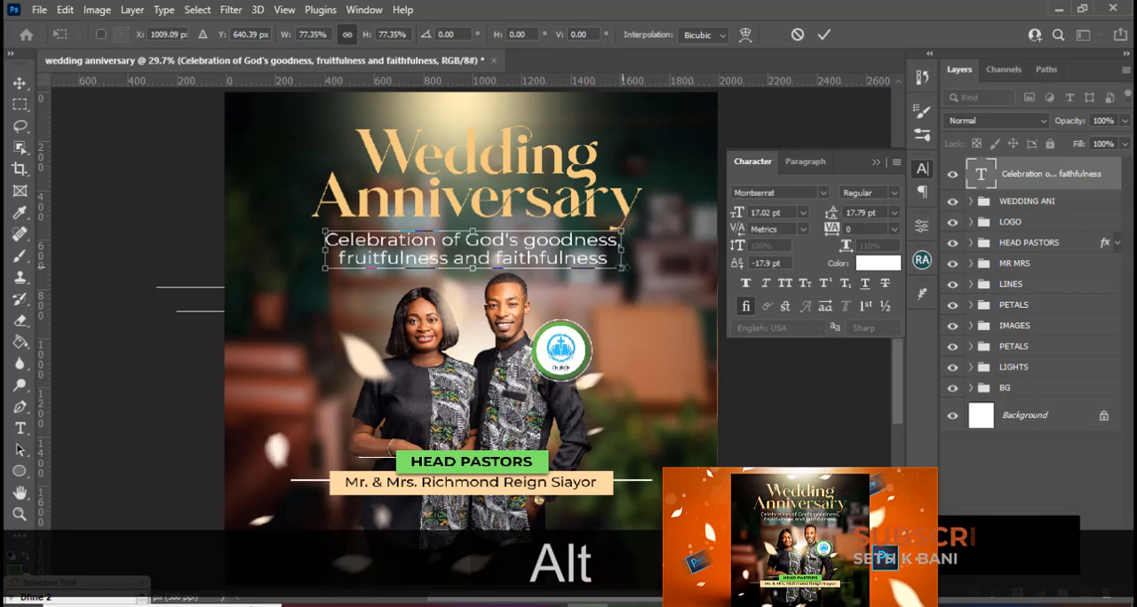
{"action": "key", "text": "Return"}
{"action": "key", "text": "backslash"}
{"action": "key", "text": "v"}
{"action": "key", "text": "shift+Up"}
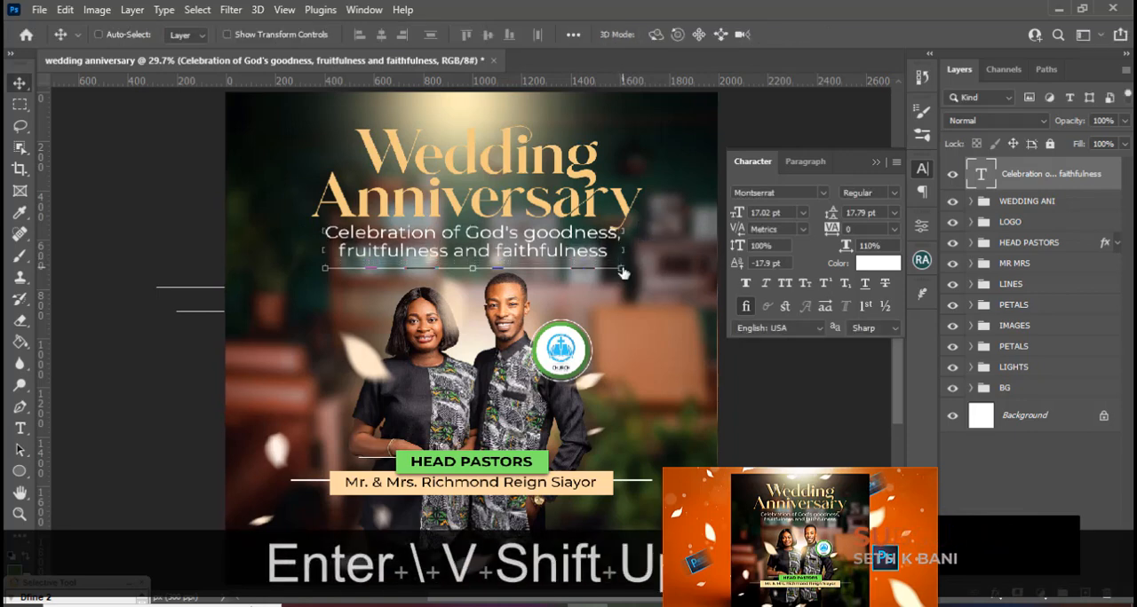
{"action": "key", "text": "Up"}
{"action": "key", "text": "Up"}
{"action": "key", "text": "Up"}
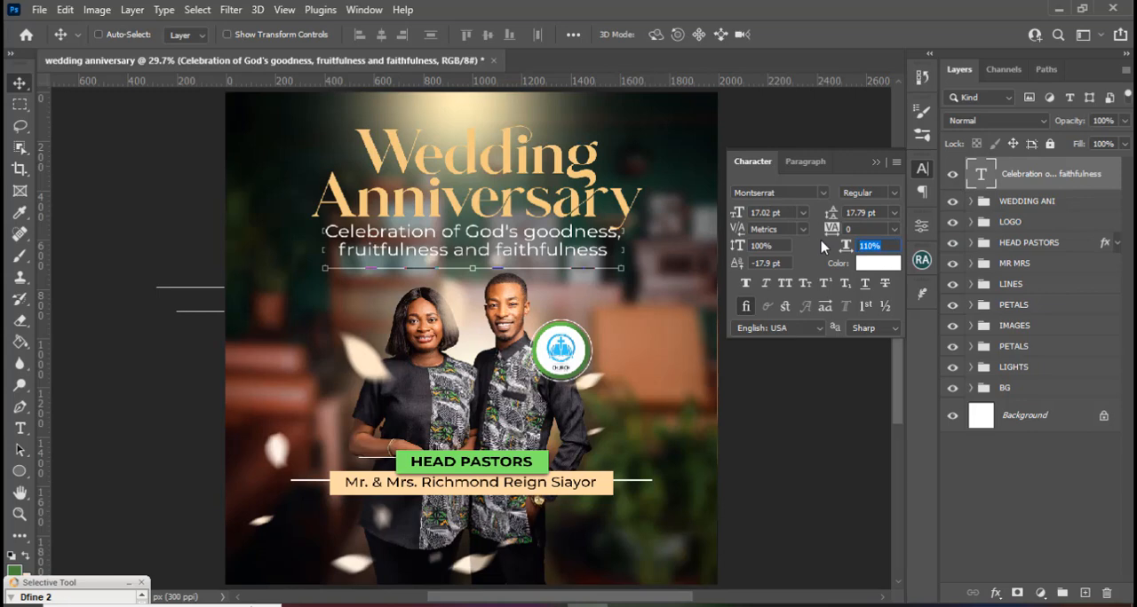
Add a Bevel & Emboss effect to the WEDDING ANI group, keeping the title in view.
{"action": "left_click", "coordinate": [851, 228]}
{"action": "left_click", "coordinate": [1102, 204]}
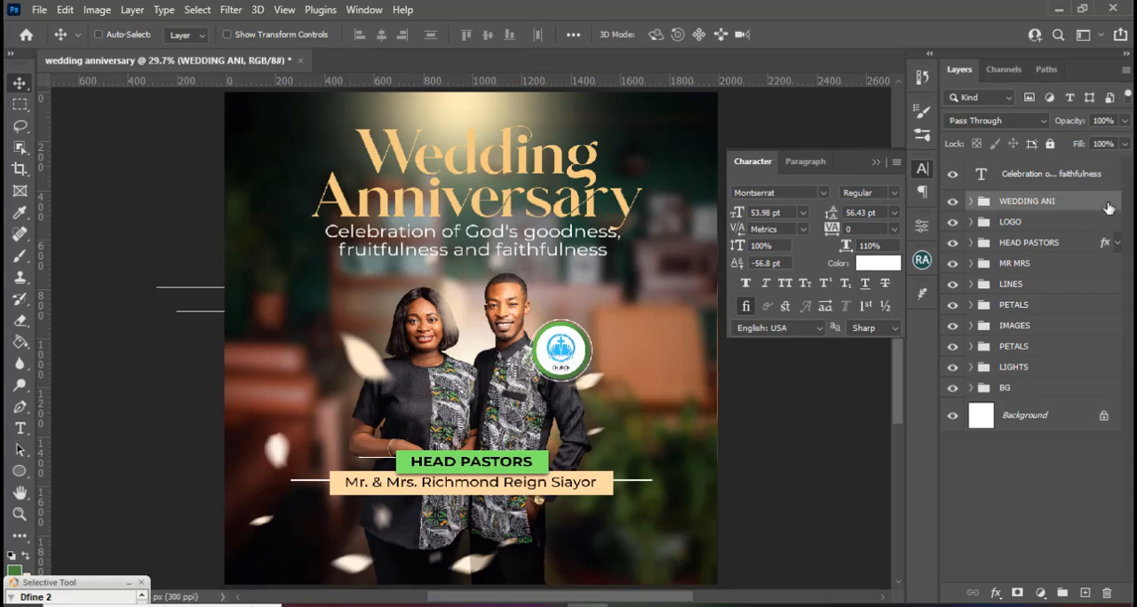
{"action": "double_click", "coordinate": [1108, 208]}
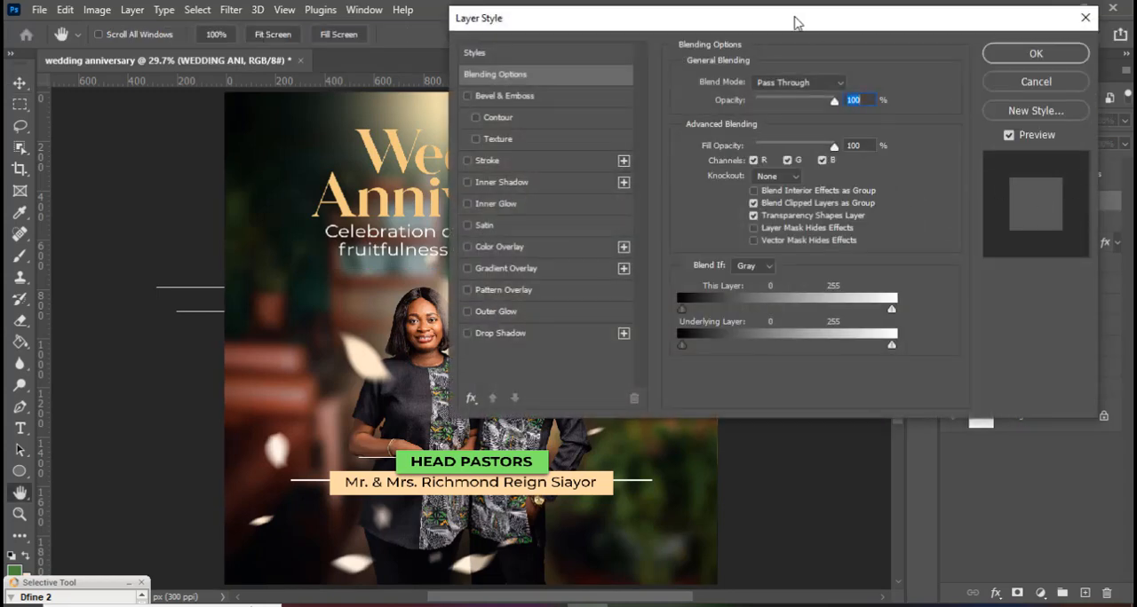
{"action": "left_click_drag", "start_coordinate": [794, 21], "coordinate": [873, 28]}
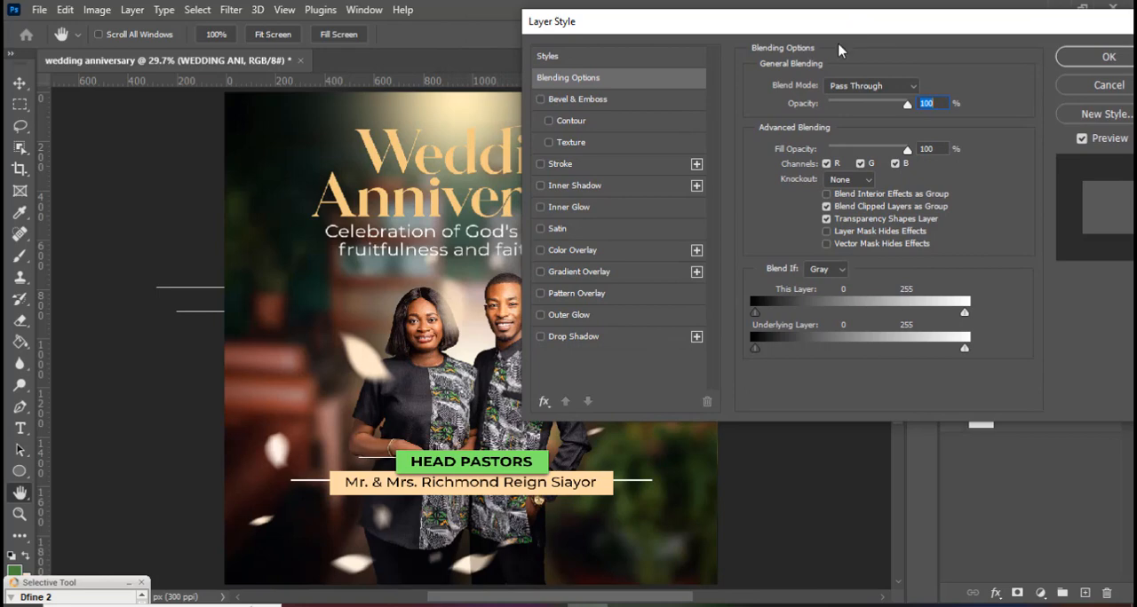
{"action": "left_click", "coordinate": [568, 99]}
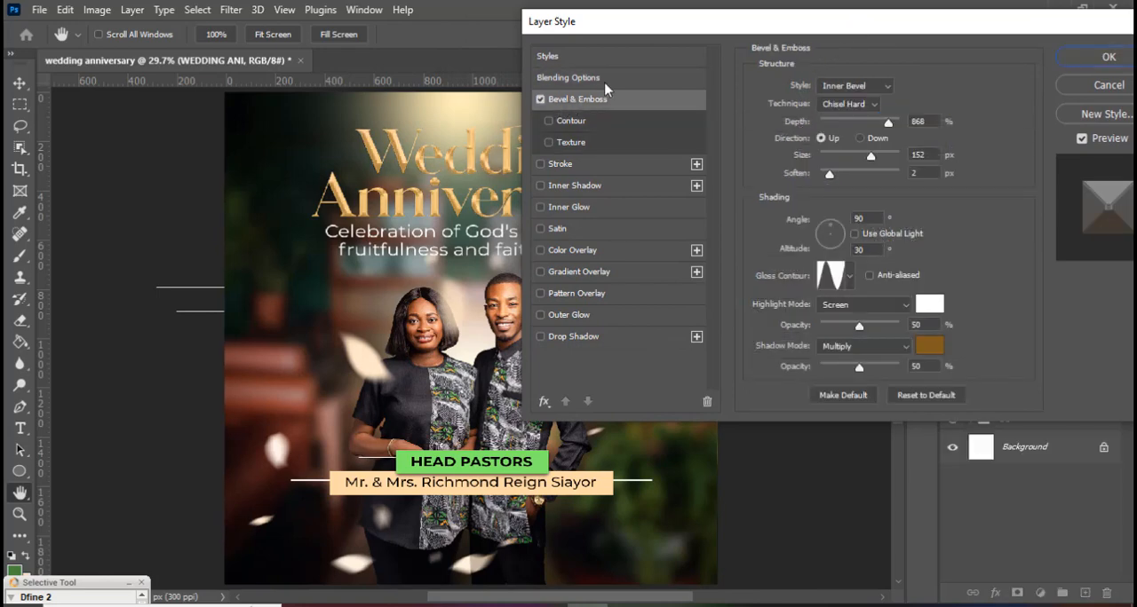
{"action": "left_click_drag", "start_coordinate": [710, 32], "coordinate": [749, 48]}
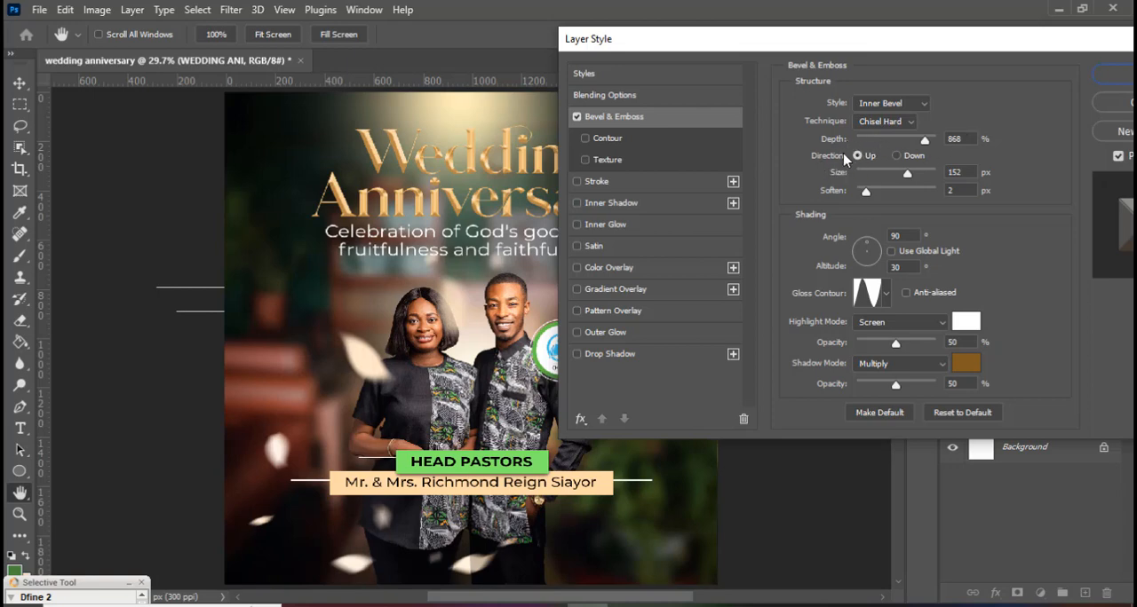
Keep the bevel's size at 152 px, soften 2 px, angle 90° and altitude 30°, and choose the ring-shaped gloss contour.
{"action": "left_click", "coordinate": [966, 172]}
{"action": "key", "text": "Tab"}
{"action": "left_click", "coordinate": [904, 235]}
{"action": "left_click", "coordinate": [886, 296]}
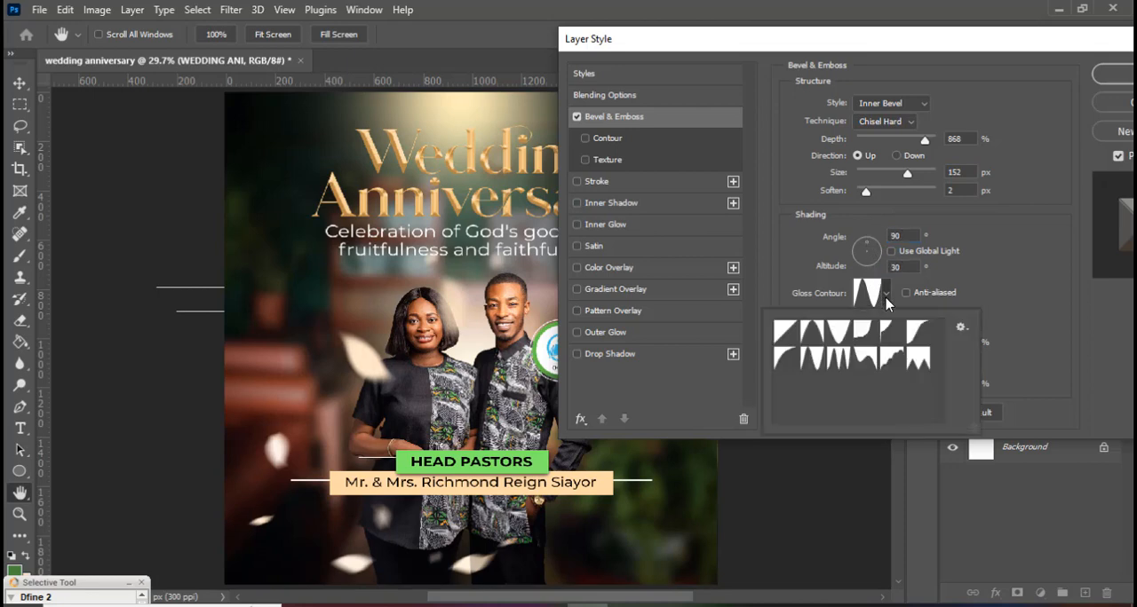
{"action": "left_click", "coordinate": [815, 366]}
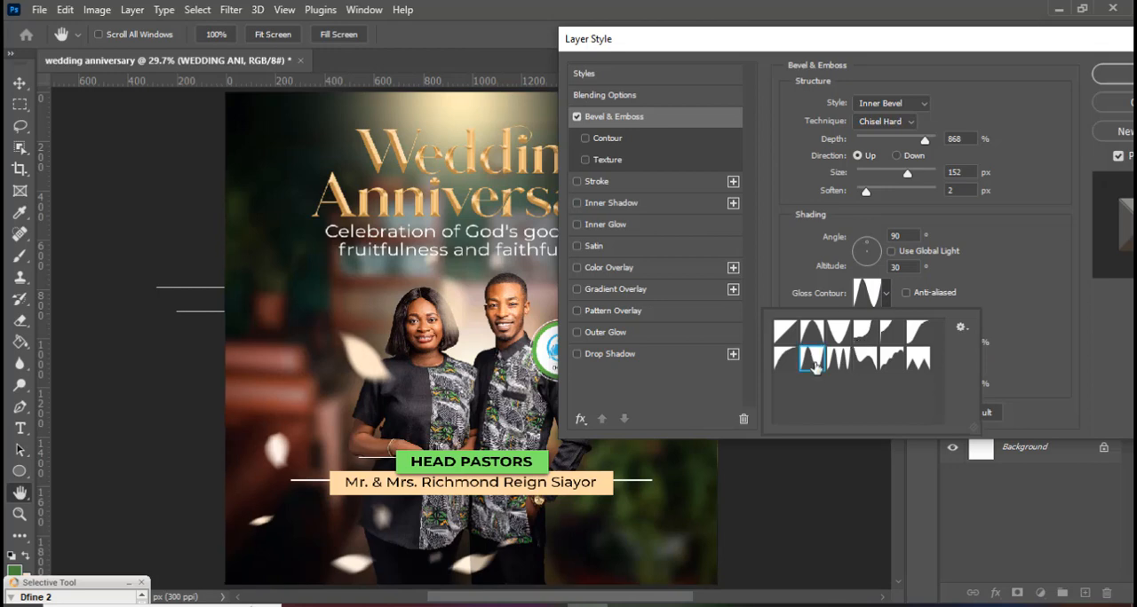
{"action": "left_click", "coordinate": [1000, 296]}
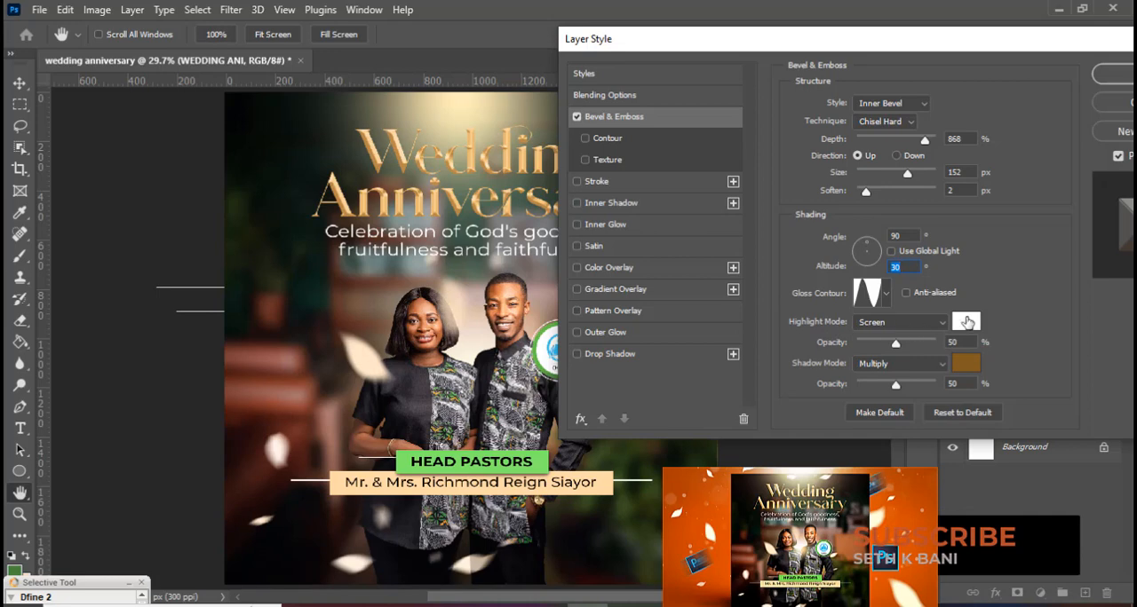
Set the bevel's highlight color to white and shadow color to 805B1F, apply the style and collapse the group's effects list.
{"action": "left_click", "coordinate": [965, 322]}
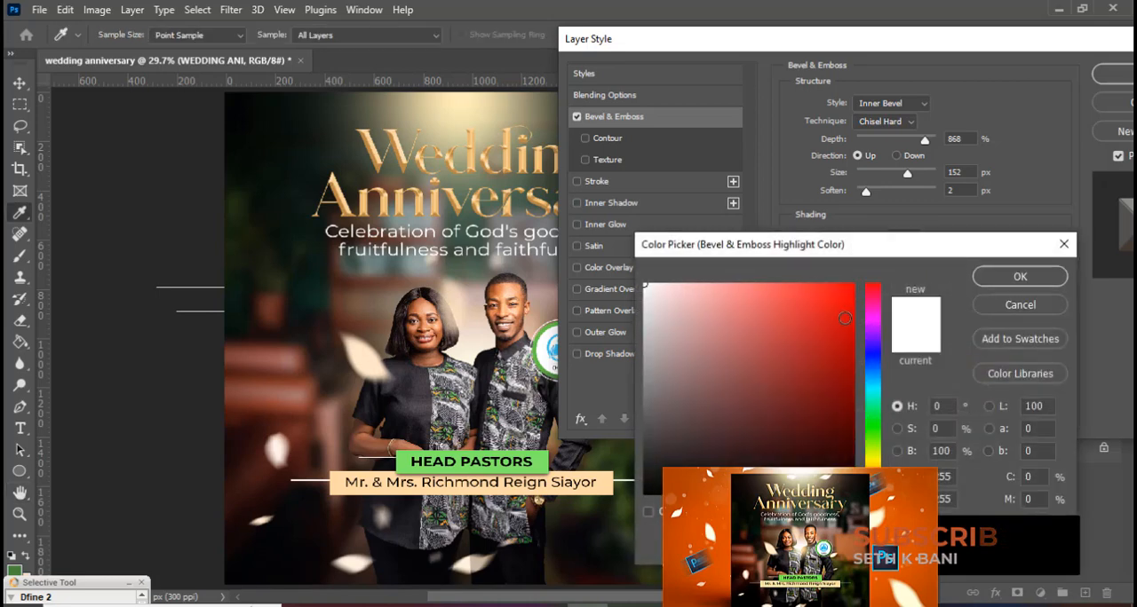
{"action": "left_click", "coordinate": [992, 276]}
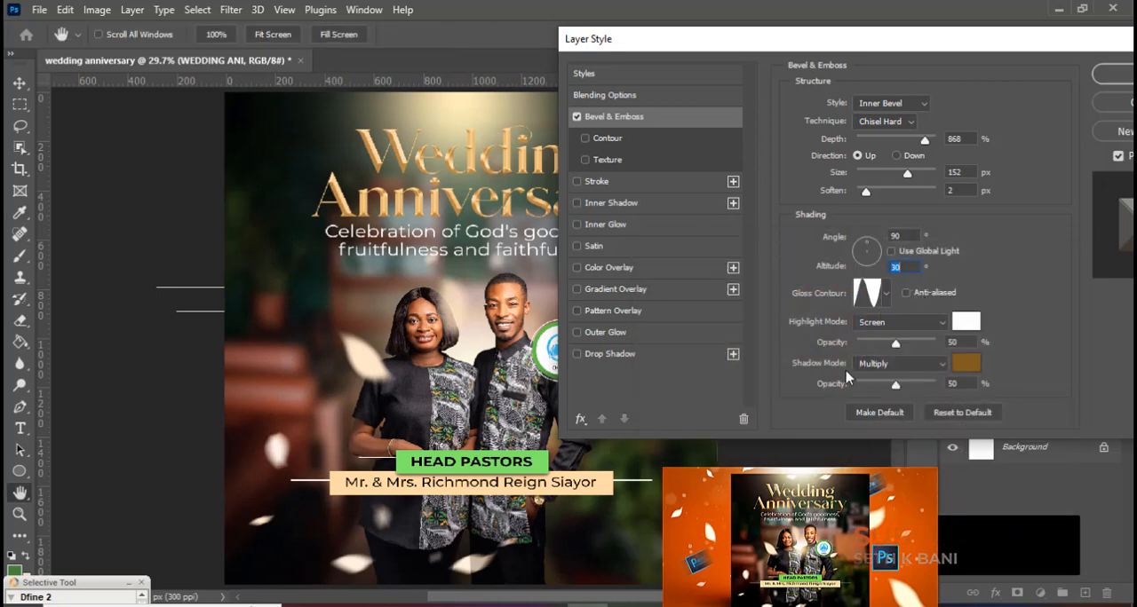
{"action": "left_click", "coordinate": [968, 364]}
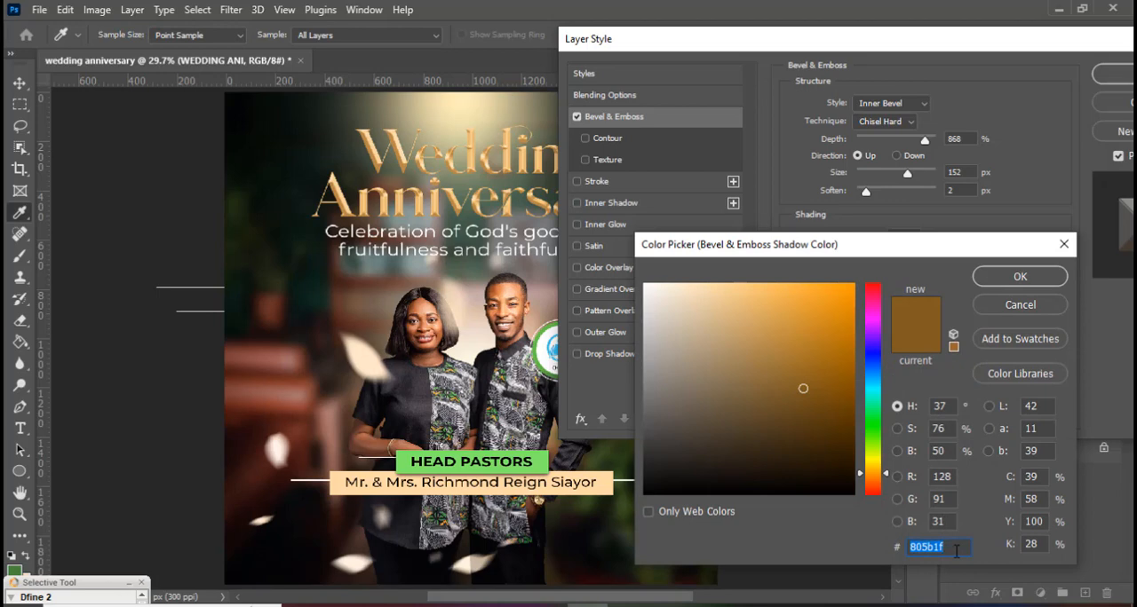
{"action": "type", "text": "8"}
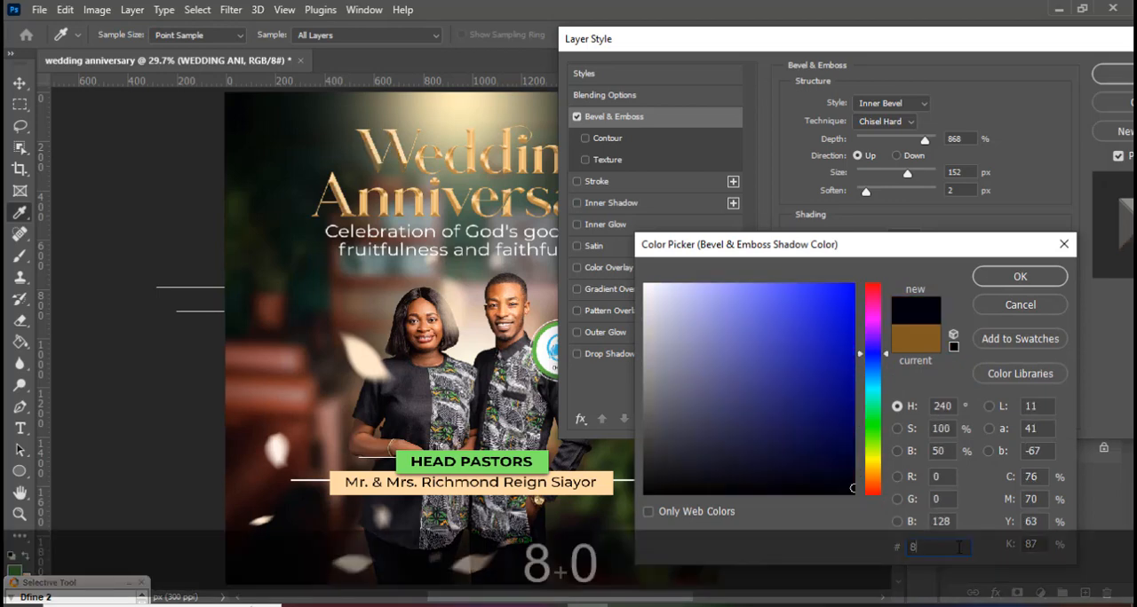
{"action": "type", "text": "800551F"}
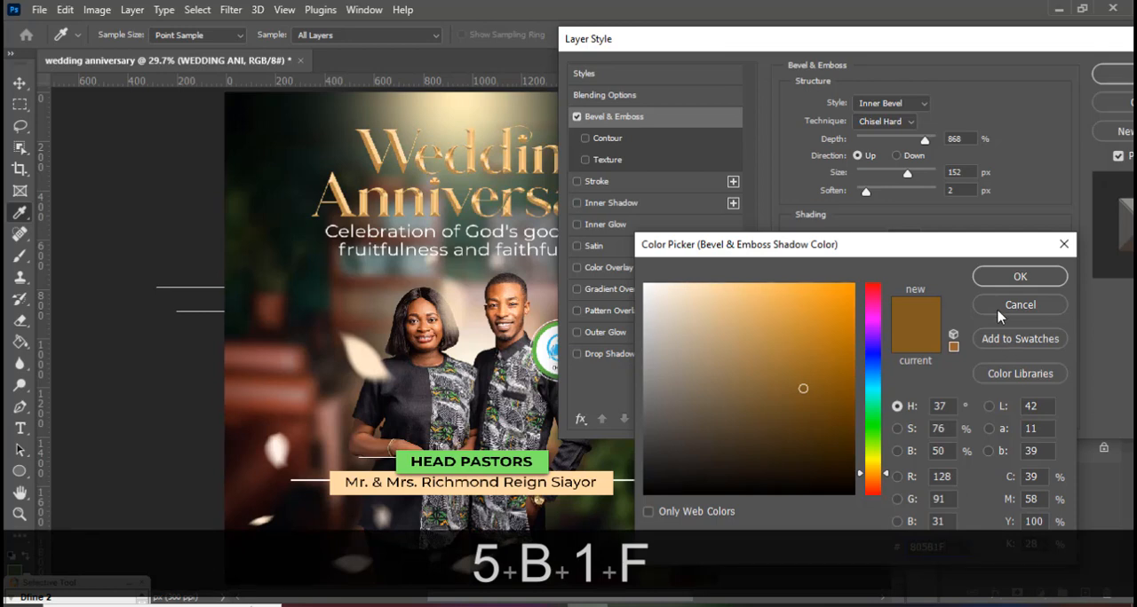
{"action": "left_click", "coordinate": [1019, 276]}
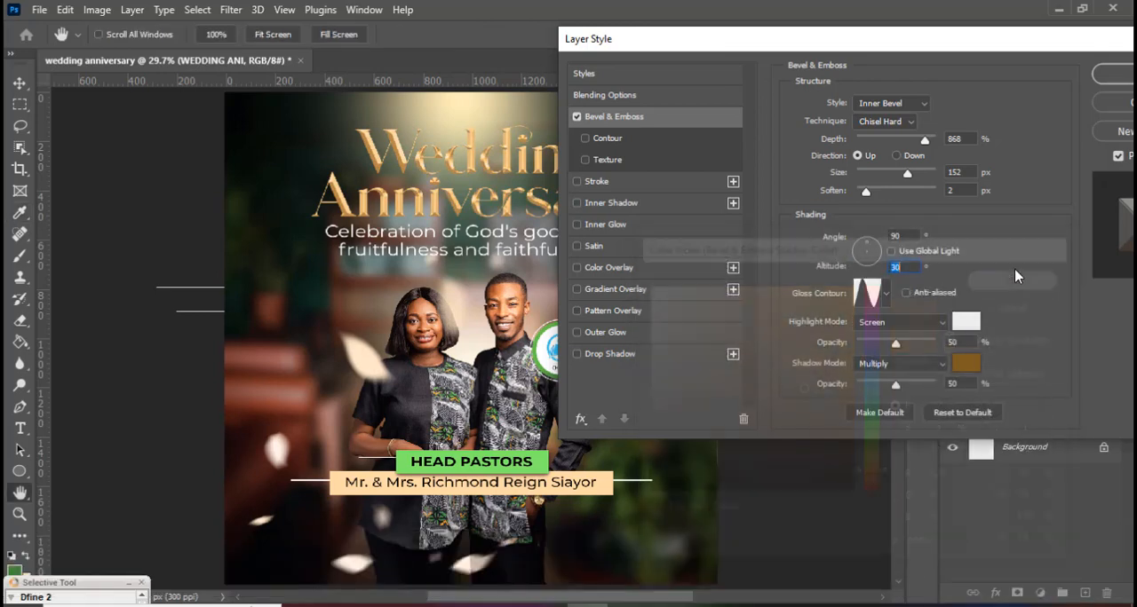
{"action": "left_click", "coordinate": [1115, 78]}
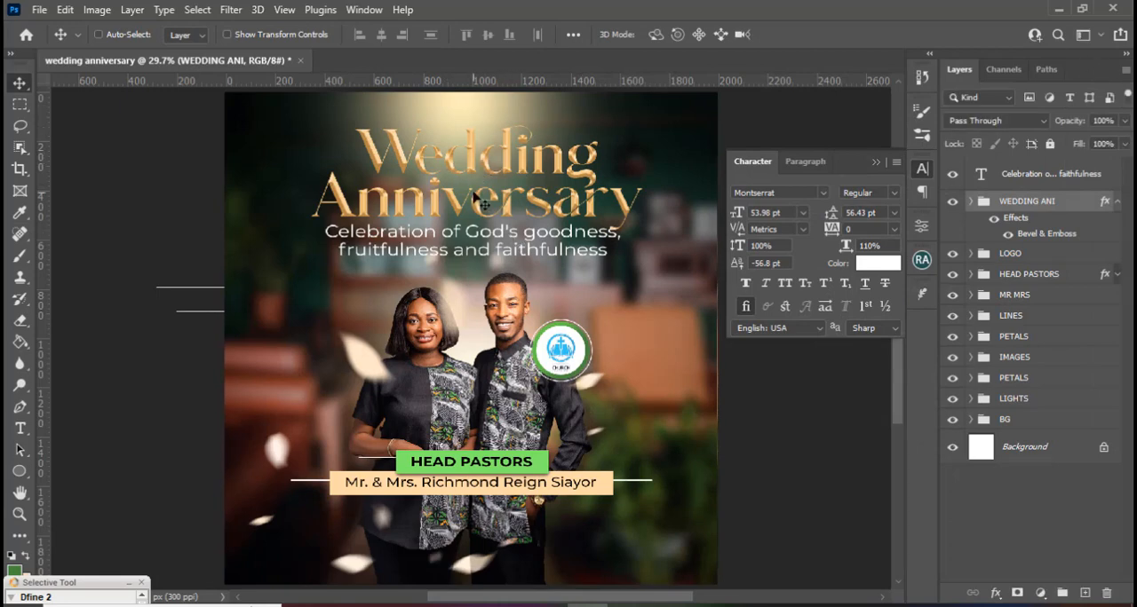
{"action": "left_click", "coordinate": [1117, 203]}
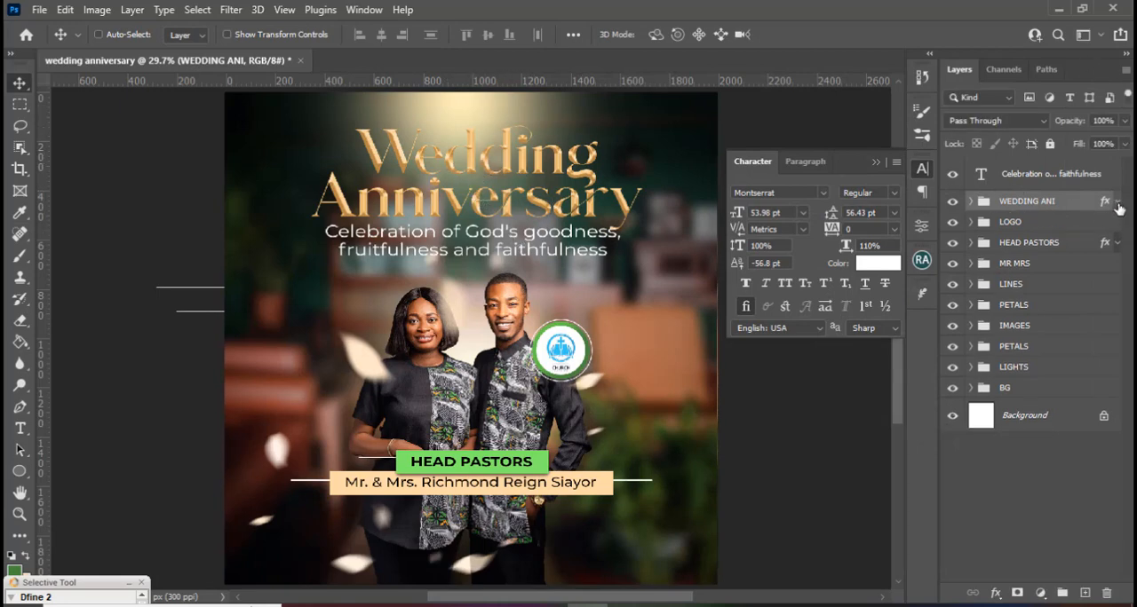
Group the "Celebration of God's goodness" text with the WEDDING ANI group and name the new group THEME.
{"action": "key", "text": "ctrl"}
{"action": "left_click", "coordinate": [1040, 180], "text": "ctrl"}
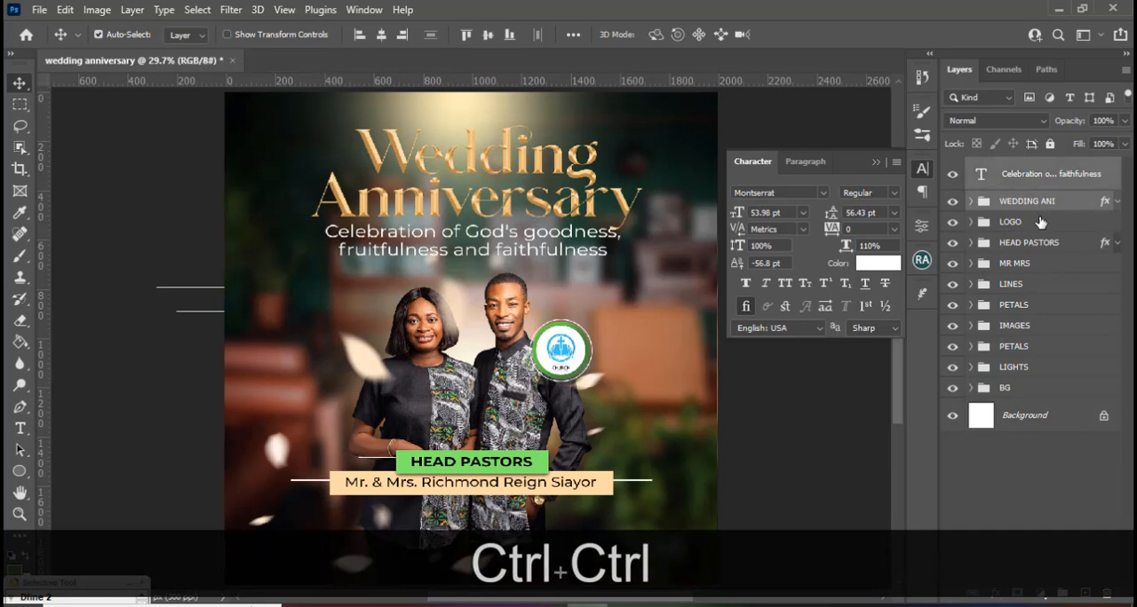
{"action": "key", "text": "ctrl+g"}
{"action": "double_click", "coordinate": [1016, 168]}
{"action": "type", "text": "THEME"}
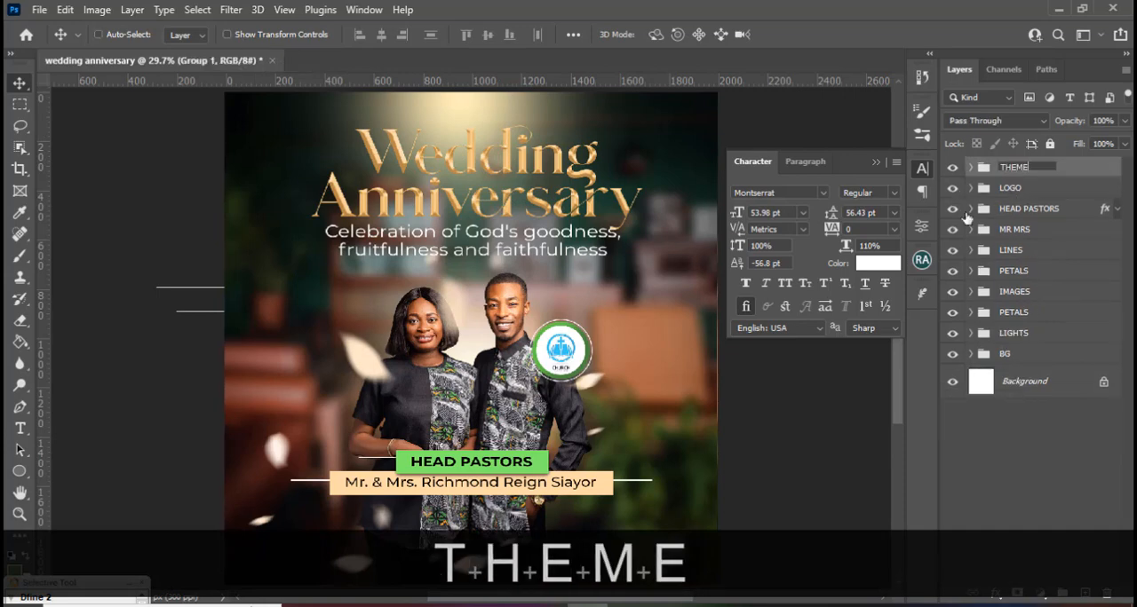
{"action": "key", "text": "Return"}
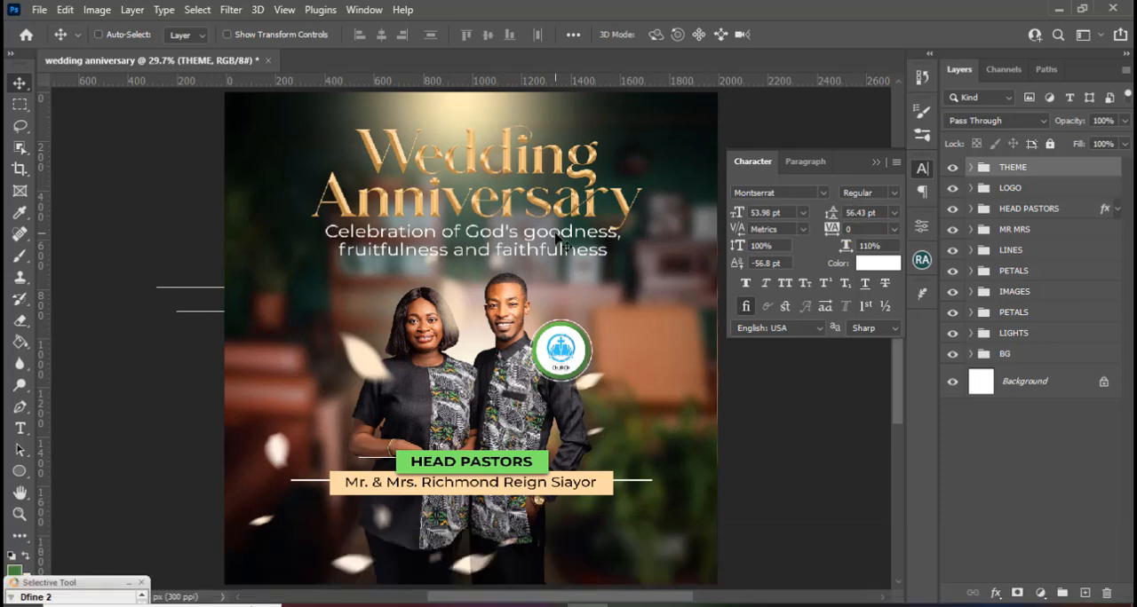
Move the Layer 1 copy light in the LIGHTS group straight up toward the flyer's upper edge.
{"action": "key", "text": "ctrl+minus"}
{"action": "key", "text": "ctrl+minus"}
{"action": "key", "text": "ctrl+0"}
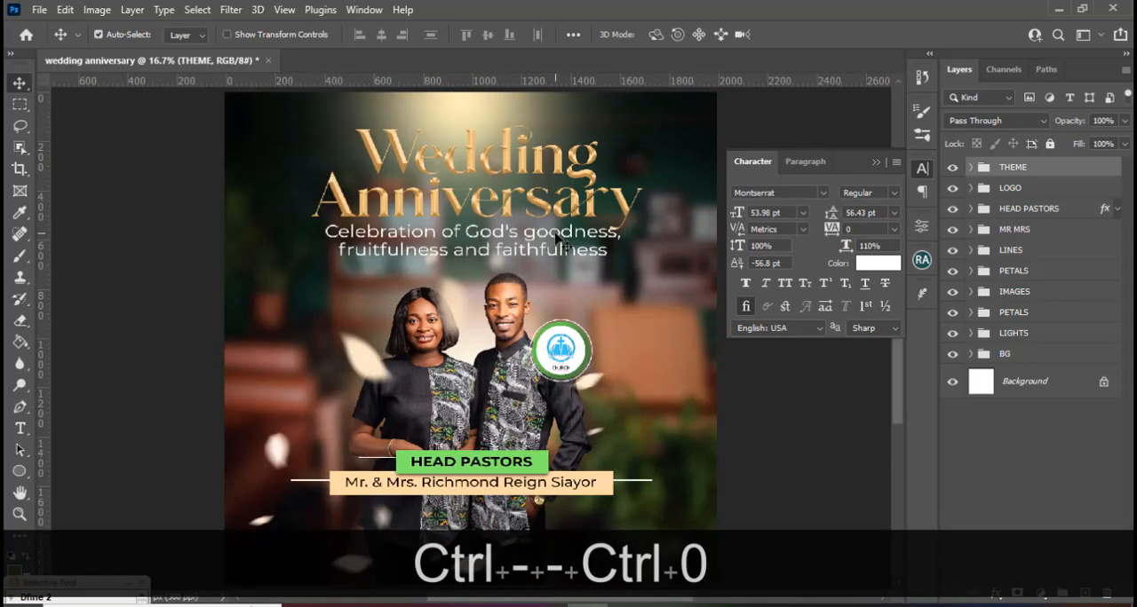
{"action": "key", "text": "ctrl+minus"}
{"action": "key", "text": "ctrl+minus"}
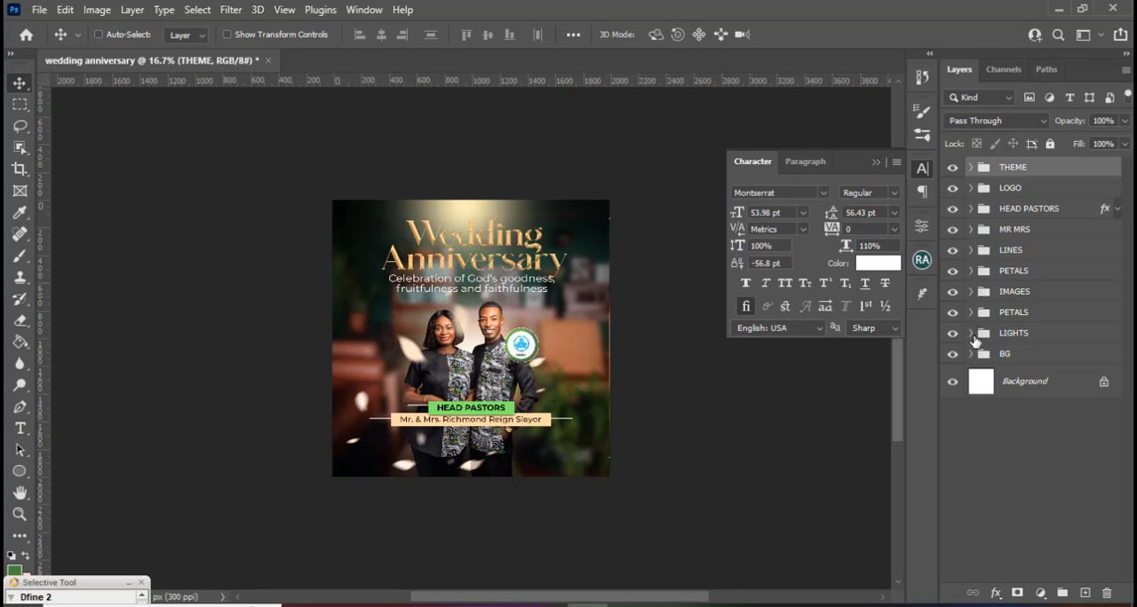
{"action": "left_click", "coordinate": [970, 334]}
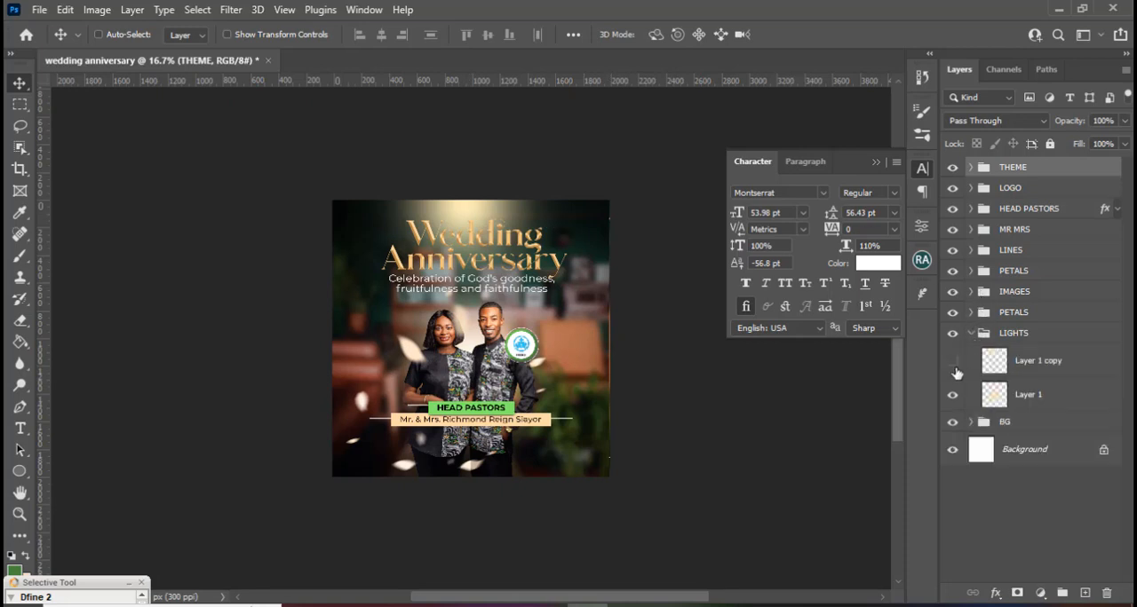
{"action": "left_click", "coordinate": [1018, 370]}
{"action": "key", "text": "v"}
{"action": "left_click_drag", "start_coordinate": [512, 242], "coordinate": [512, 192]}
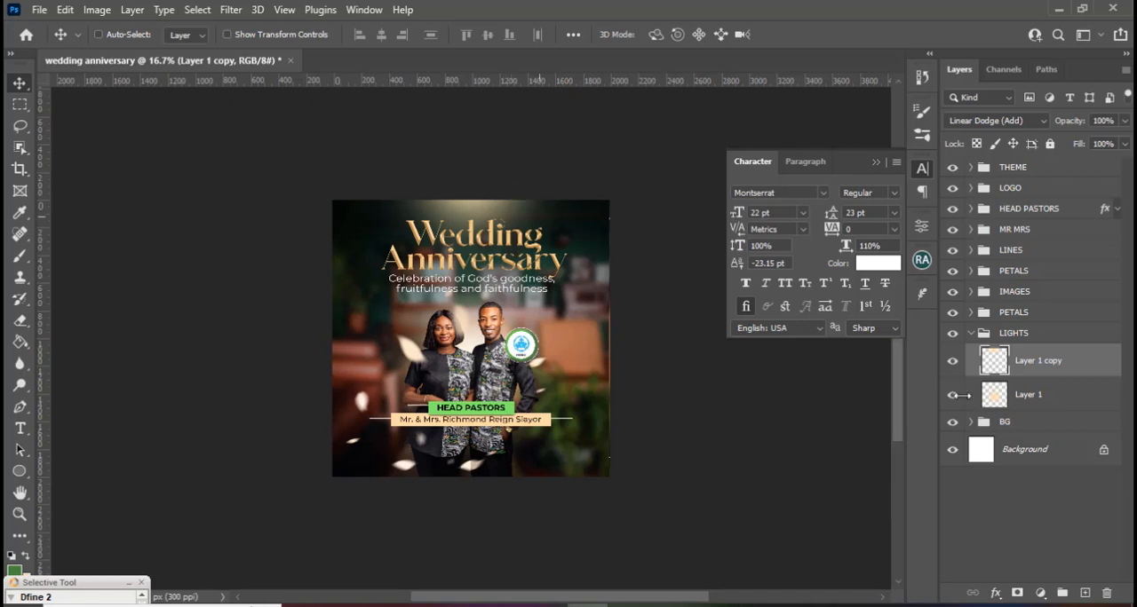
Enlarge the Layer 1 light in the LIGHTS group slightly, shift it a little down, and collapse the group.
{"action": "left_click", "coordinate": [1021, 399]}
{"action": "key", "text": "ctrl+t"}
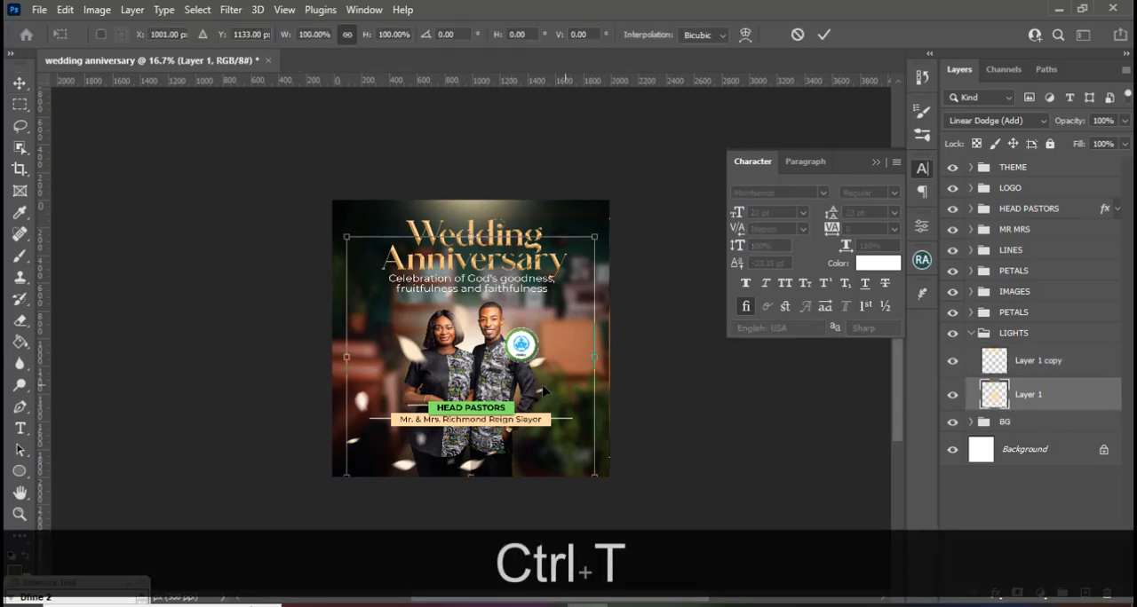
{"action": "left_click_drag", "start_coordinate": [594, 237], "coordinate": [608, 224]}
{"action": "left_click_drag", "start_coordinate": [551, 317], "coordinate": [551, 328]}
{"action": "key", "text": "Return"}
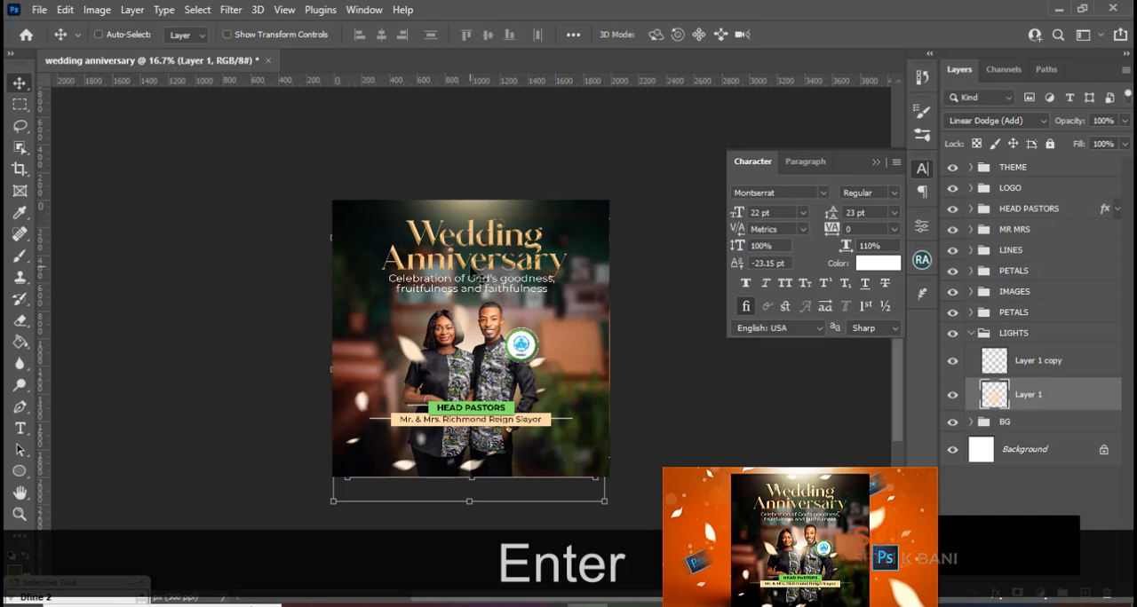
{"action": "left_click", "coordinate": [971, 334]}
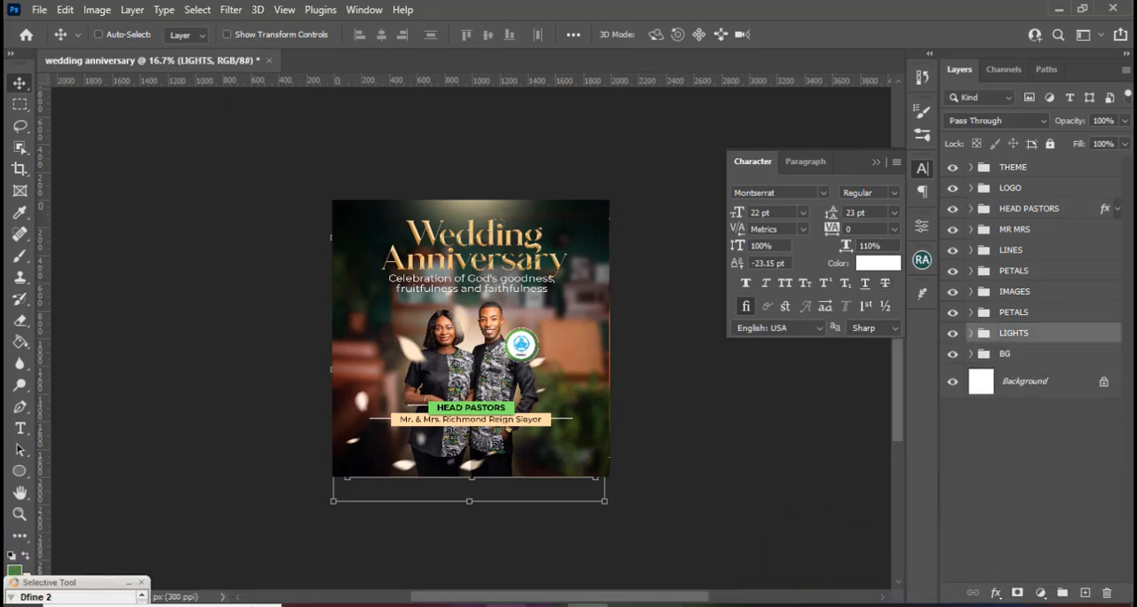
Place 5.png from the DONE folder above the LIGHTS group and scale it to 255.14% so it fills the canvas.
{"action": "left_click", "coordinate": [384, 605]}
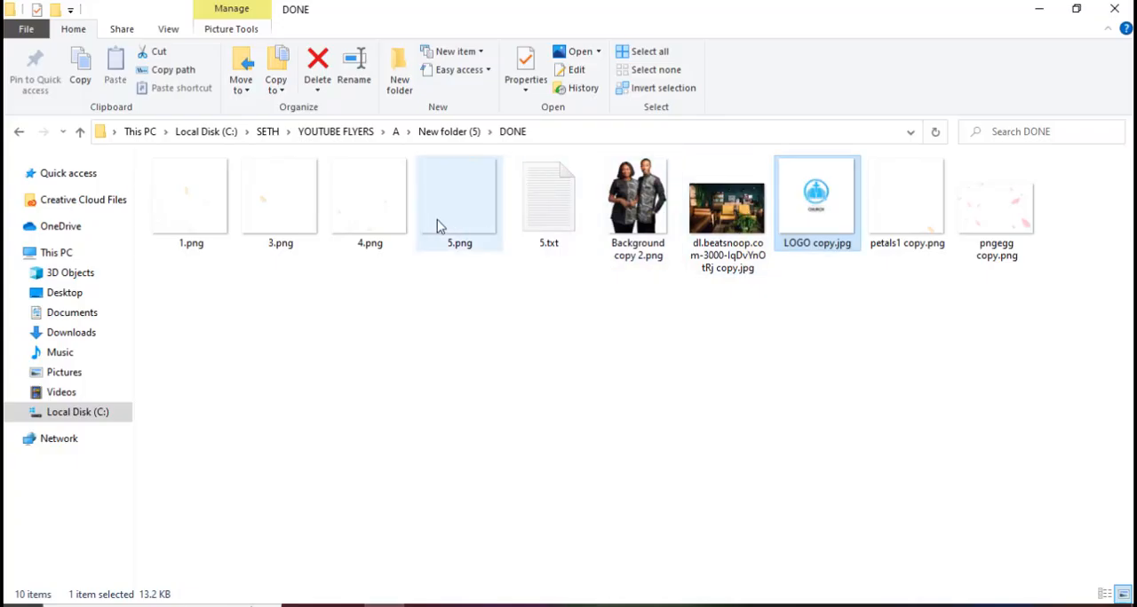
{"action": "left_click_drag", "start_coordinate": [436, 227], "coordinate": [533, 405]}
{"action": "left_click_drag", "start_coordinate": [525, 287], "coordinate": [585, 223]}
{"action": "left_click_drag", "start_coordinate": [417, 392], "coordinate": [332, 477]}
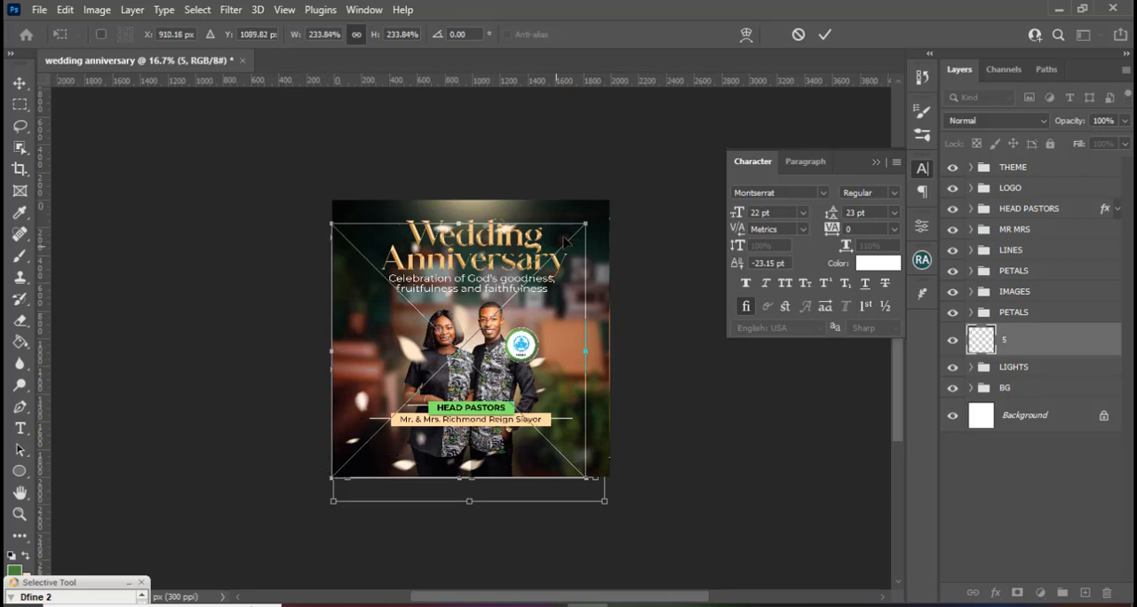
{"action": "left_click_drag", "start_coordinate": [582, 216], "coordinate": [597, 188]}
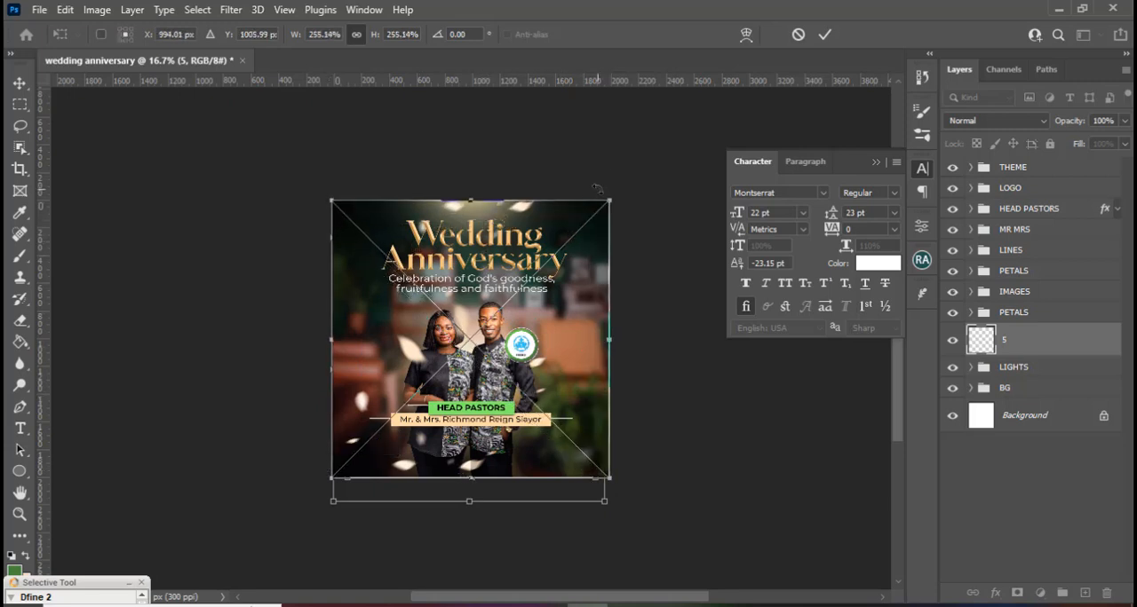
{"action": "key", "text": "Return"}
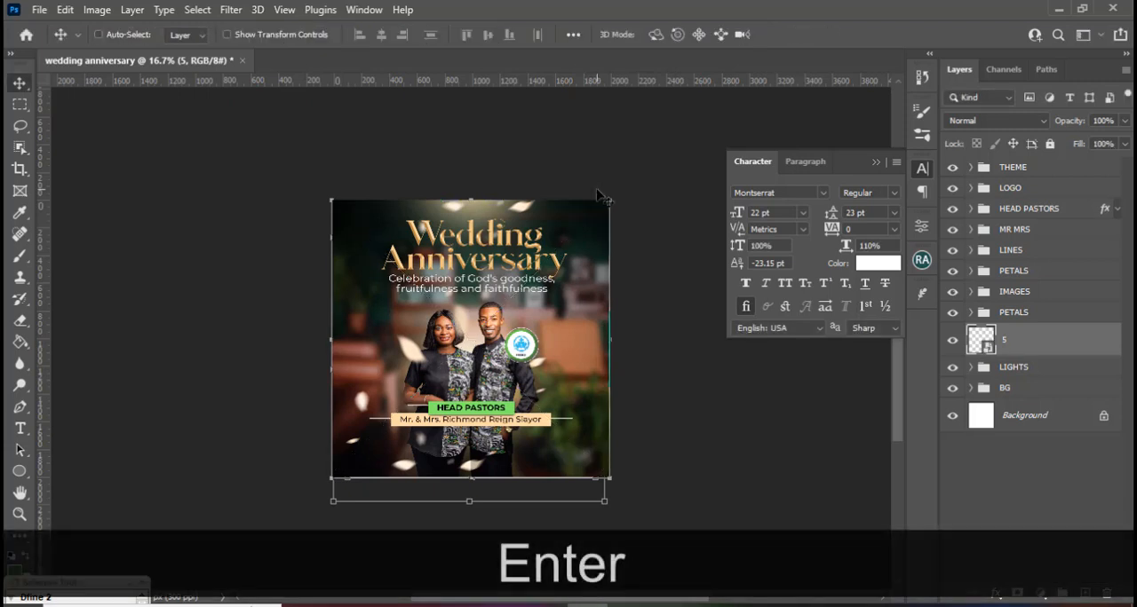
Show the layout guides over the flyer to check its alignment.
{"action": "key", "text": "ctrl"}
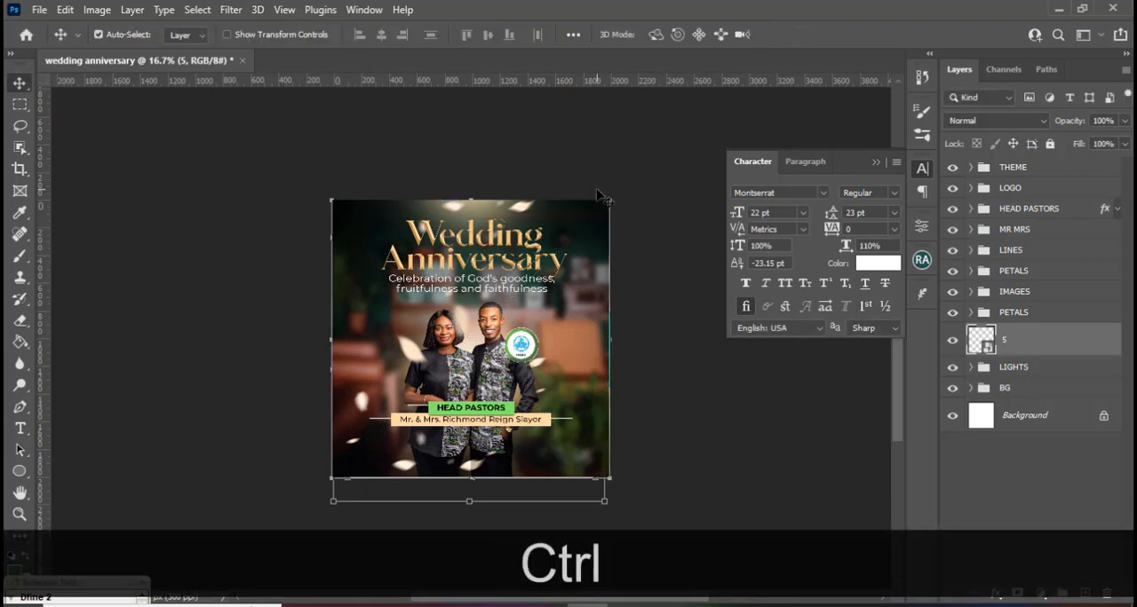
{"action": "key", "text": "ctrl+equal"}
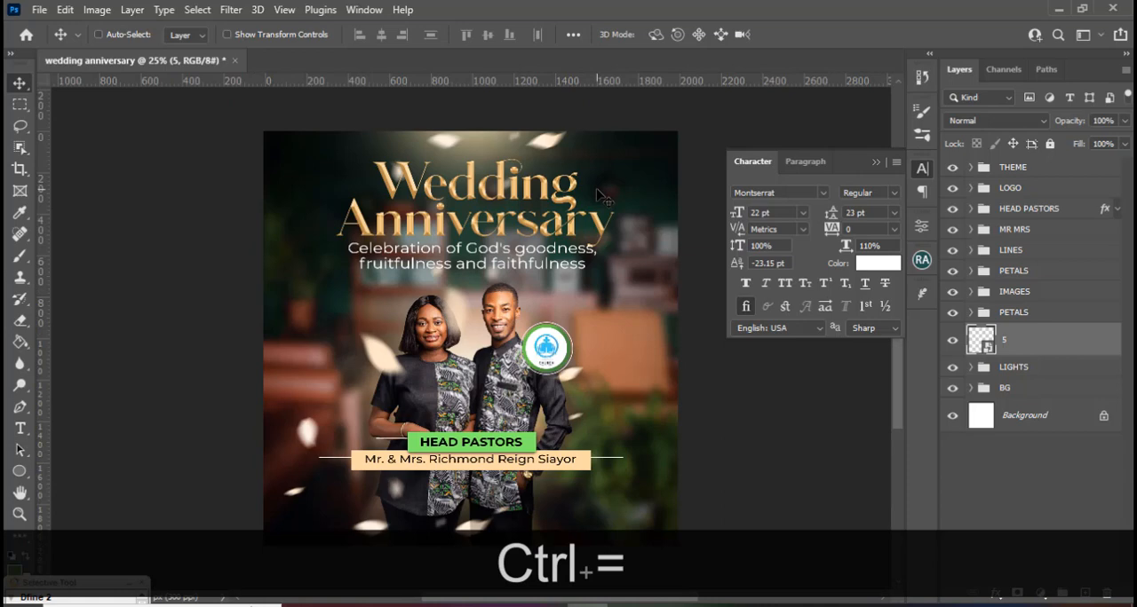
{"action": "key", "text": "ctrl+equal"}
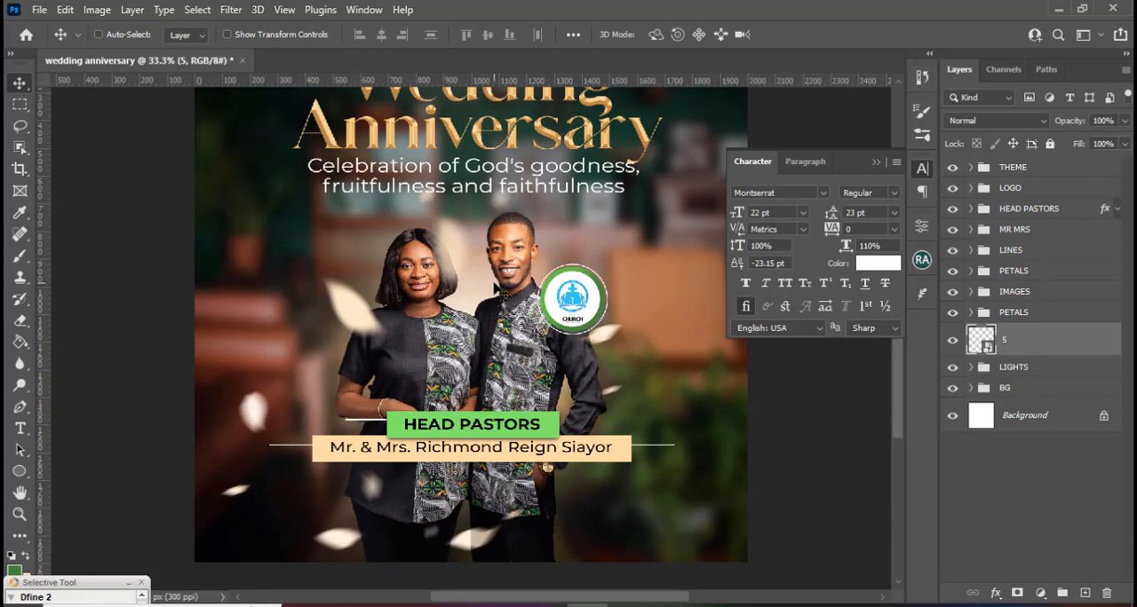
{"action": "key", "text": "ctrl+equal"}
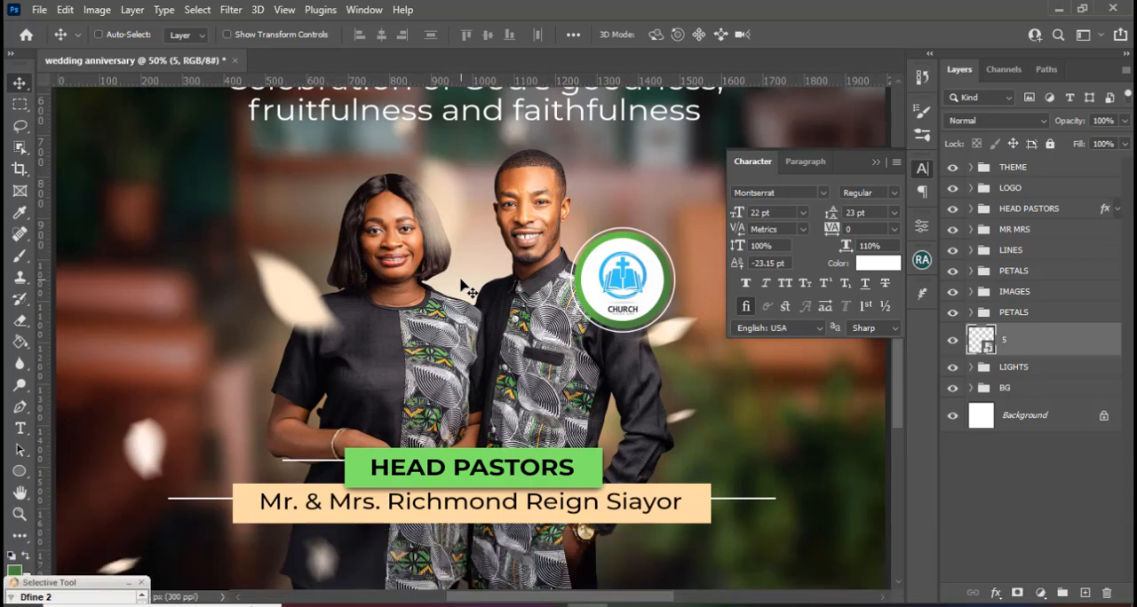
{"action": "key", "text": "ctrl+h"}
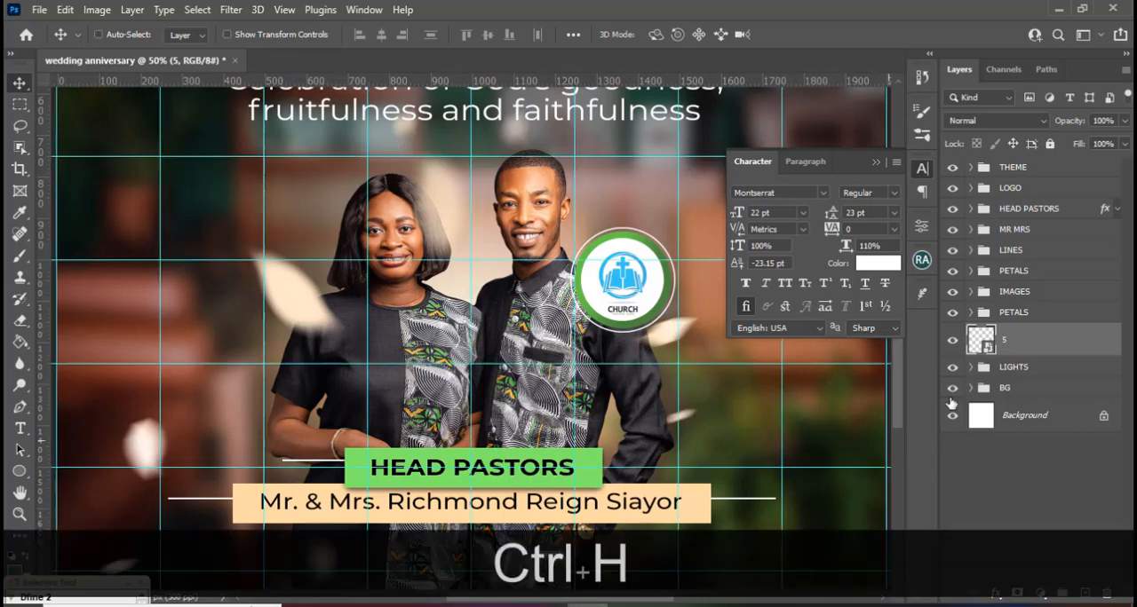
Move layer 5 into the PETALS group below the IMAGES group, beneath layer 4, and collapse the group.
{"action": "left_click", "coordinate": [997, 316]}
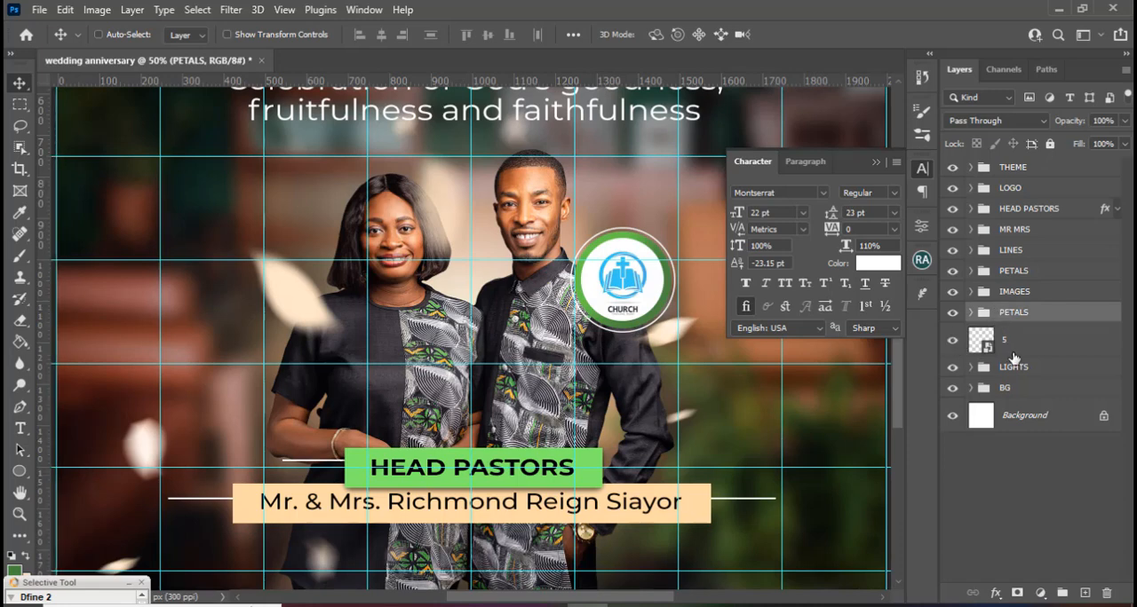
{"action": "left_click", "coordinate": [971, 314]}
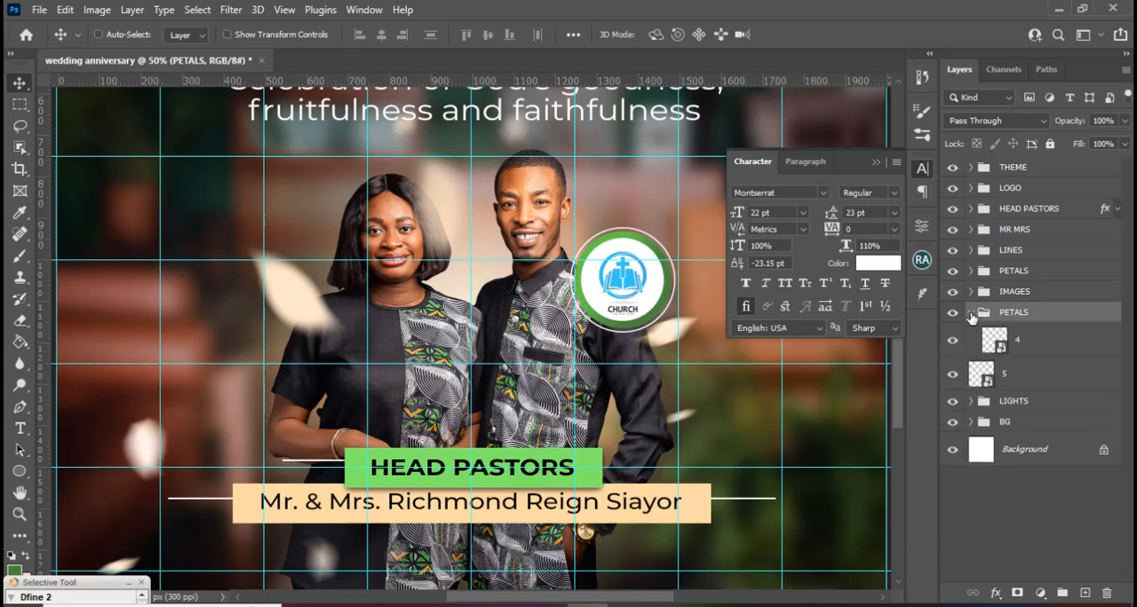
{"action": "left_click", "coordinate": [984, 374]}
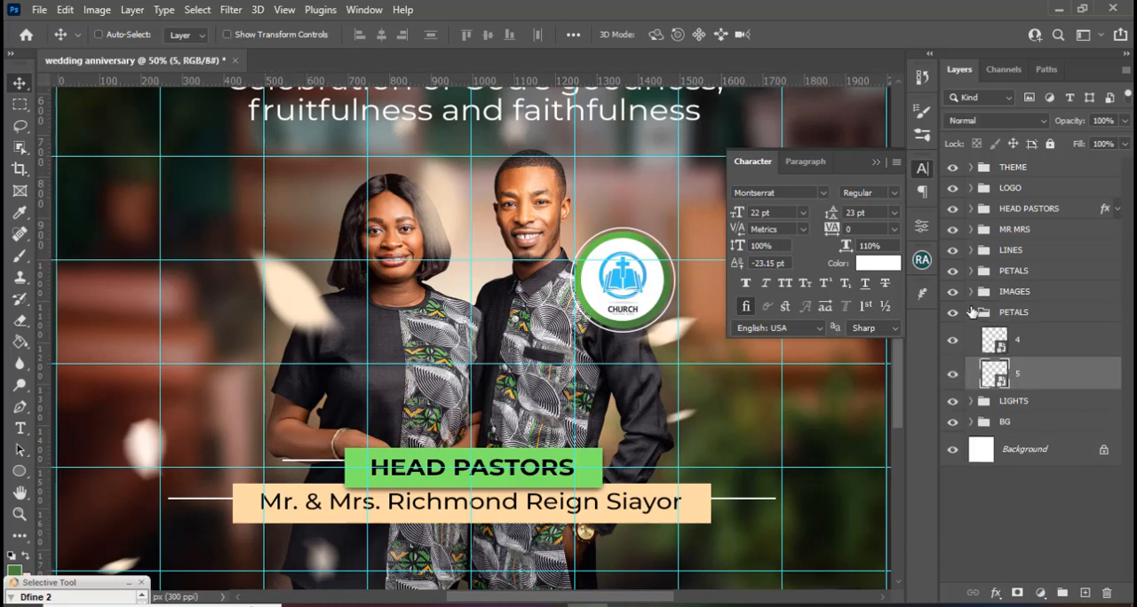
{"action": "left_click", "coordinate": [972, 313]}
Nudge the IMAGES group right to X 999.50 px so the couple sits centred on the middle vertical guide.
{"action": "left_click", "coordinate": [997, 295]}
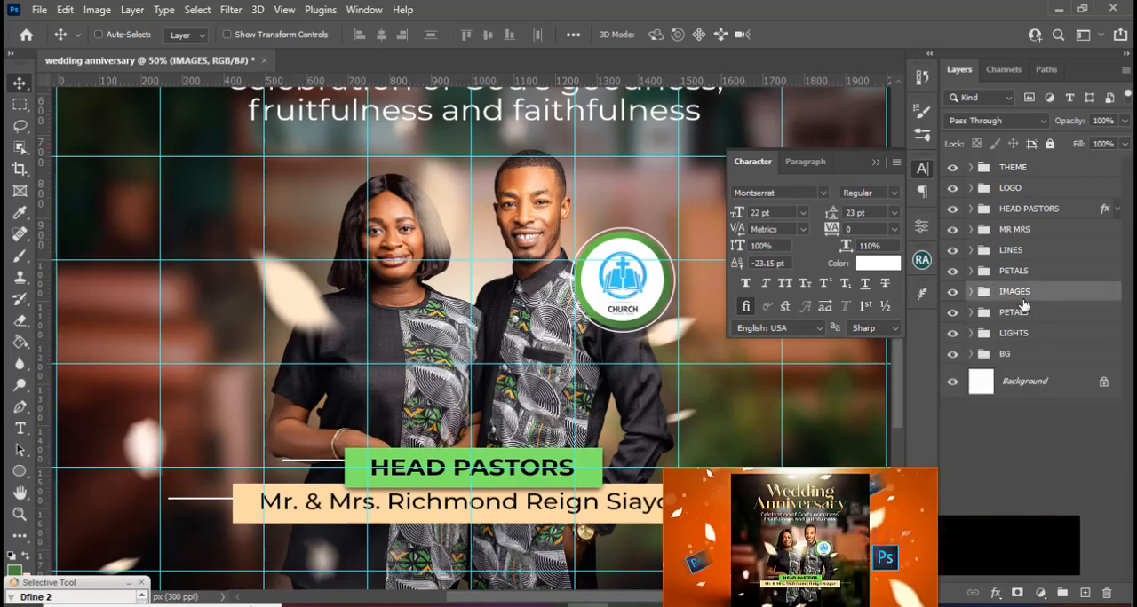
{"action": "key", "text": "ctrl+t"}
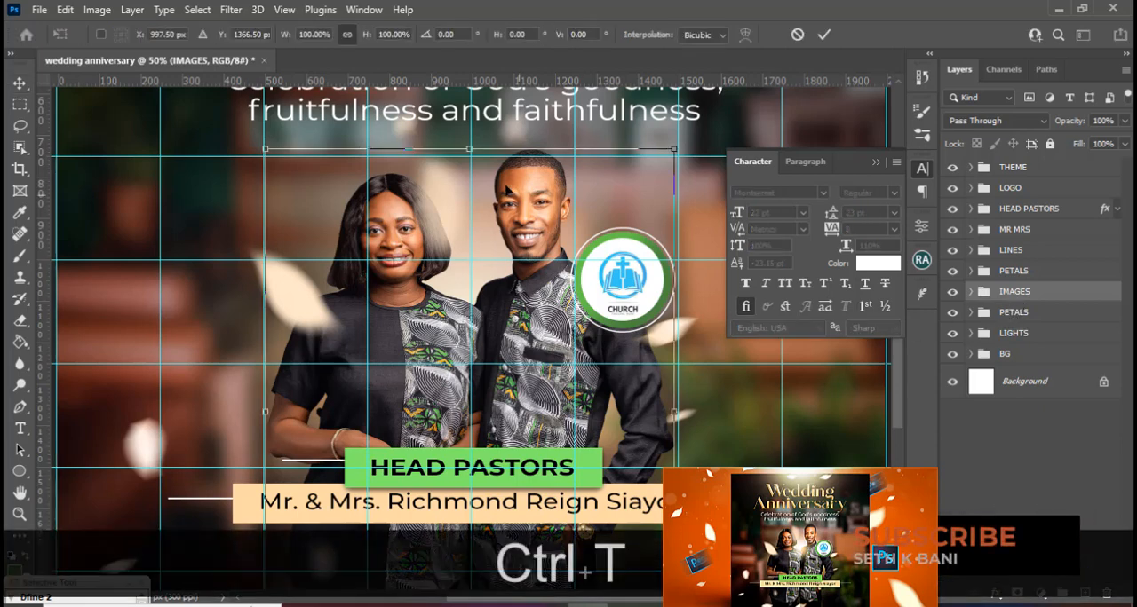
{"action": "key", "text": "Right"}
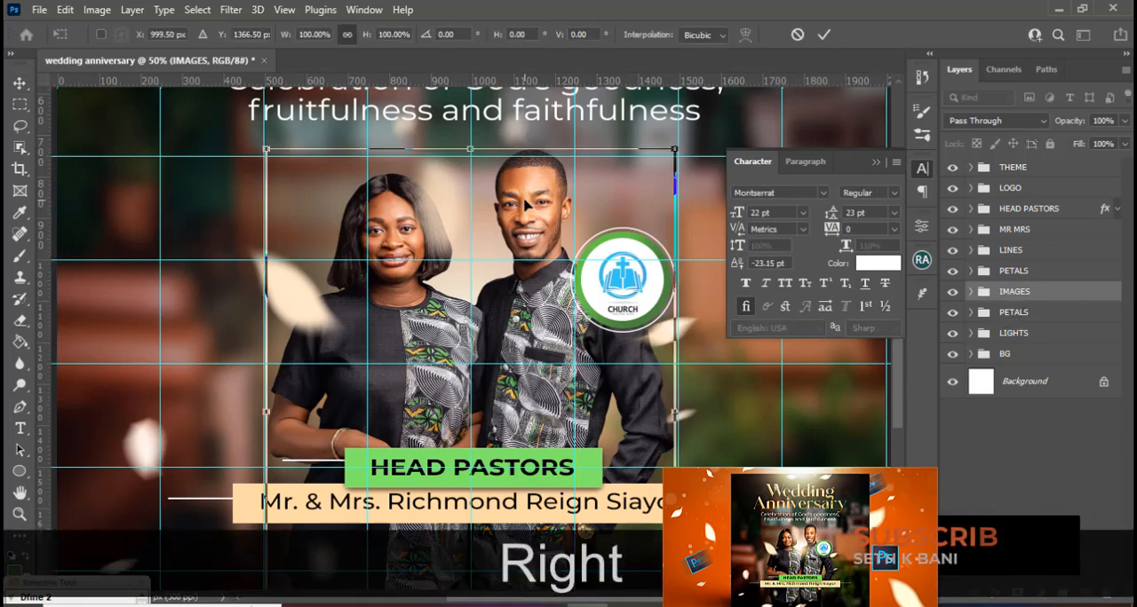
{"action": "key", "text": "Return"}
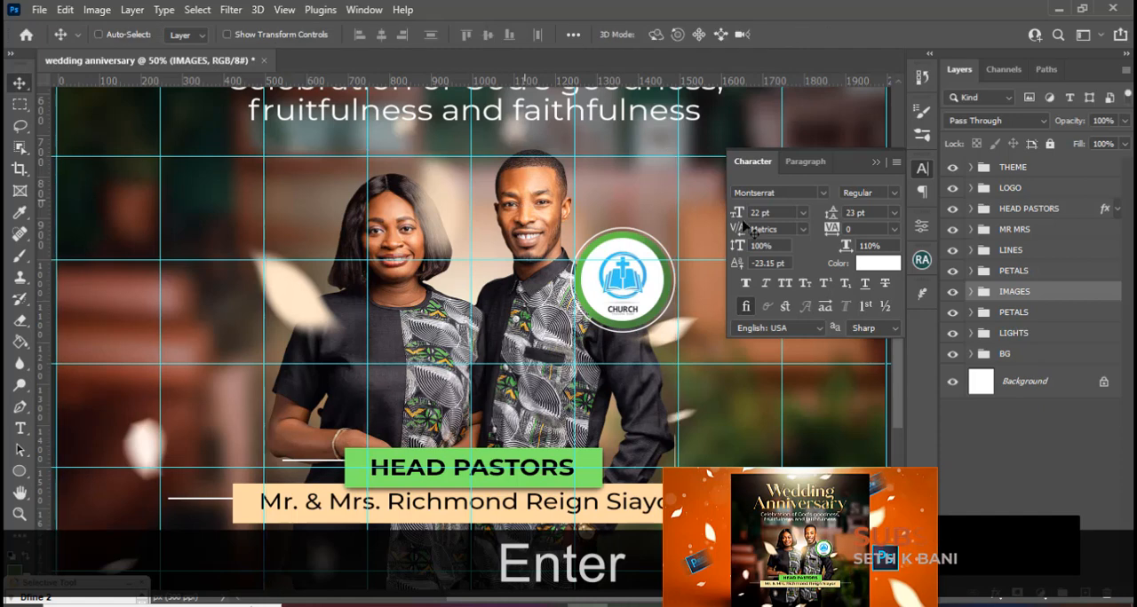
Check the MR MRS group's horizontal centring against the middle vertical guide with Free Transform.
{"action": "left_click", "coordinate": [997, 231]}
{"action": "key", "text": "ctrl+t"}
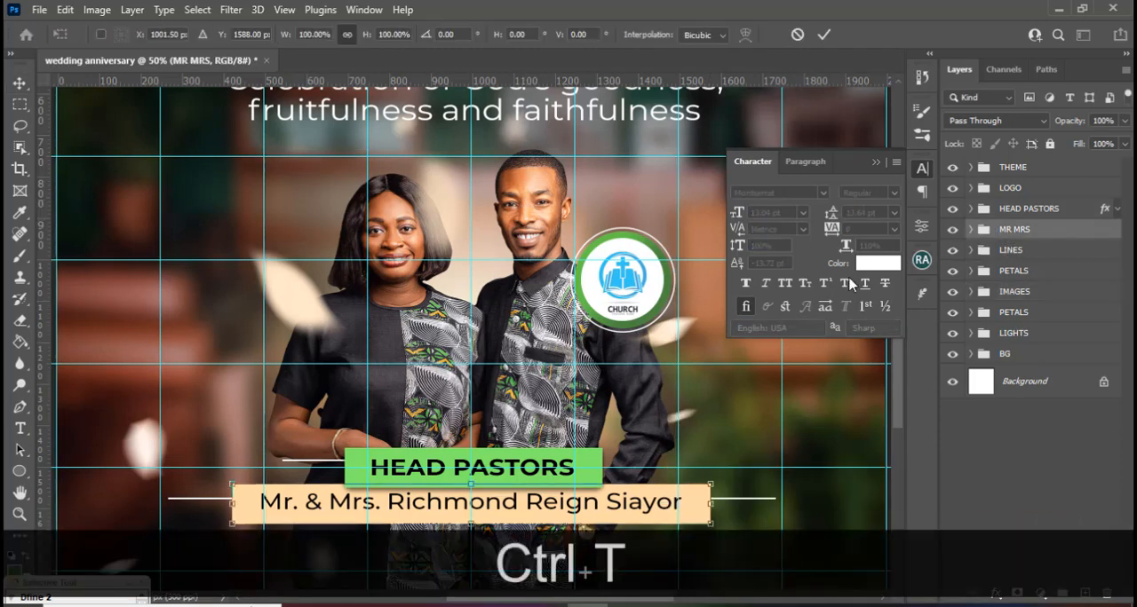
{"action": "key", "text": "Return"}
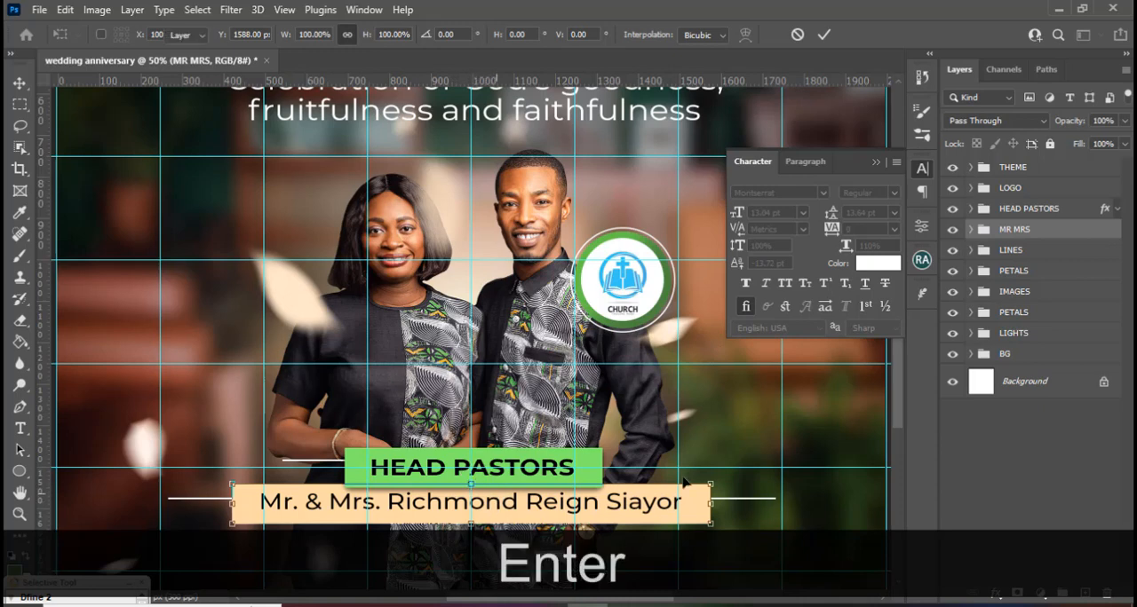
Nudge the HEAD PASTORS group left to X 1003.50 px, toward the middle vertical guide.
{"action": "left_click", "coordinate": [1018, 208]}
{"action": "key", "text": "ctrl"}
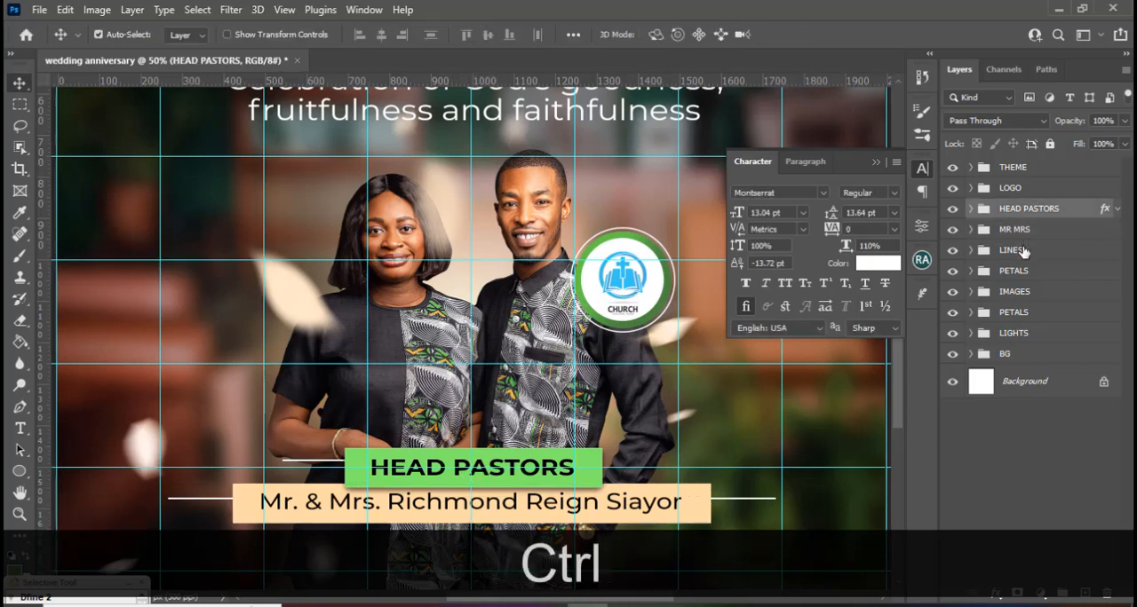
{"action": "key", "text": "ctrl+t"}
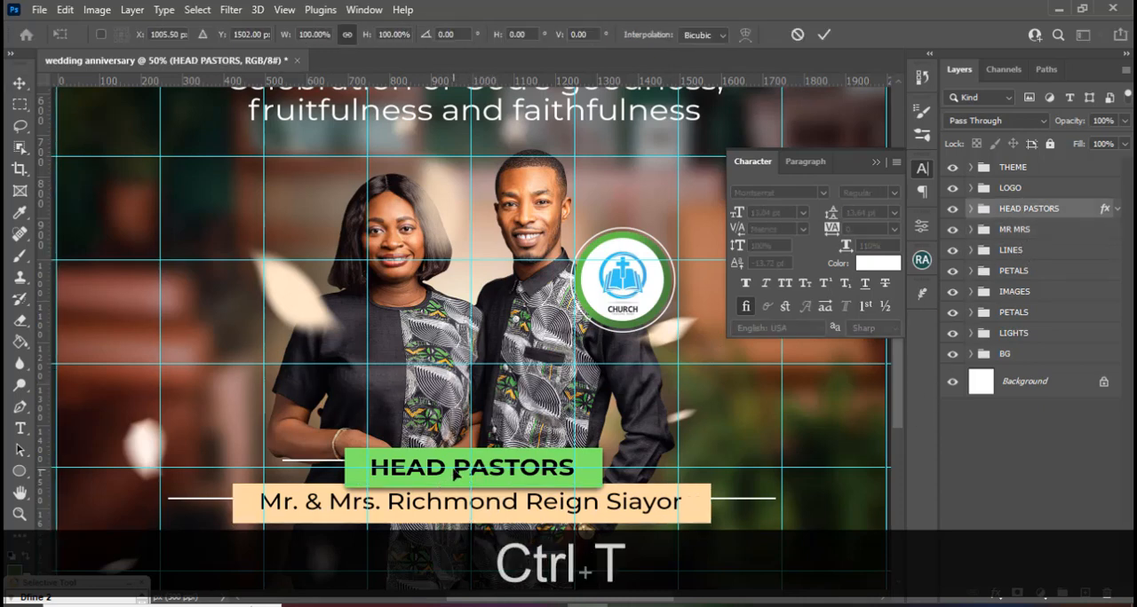
{"action": "key", "text": "Left"}
{"action": "key", "text": "Left"}
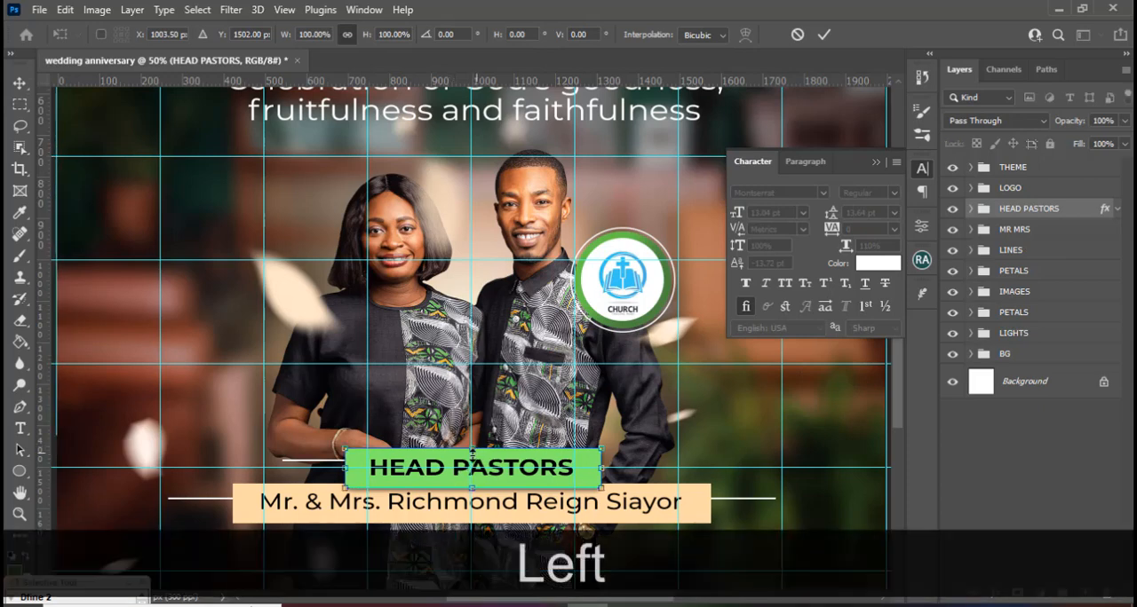
{"action": "key", "text": "Return"}
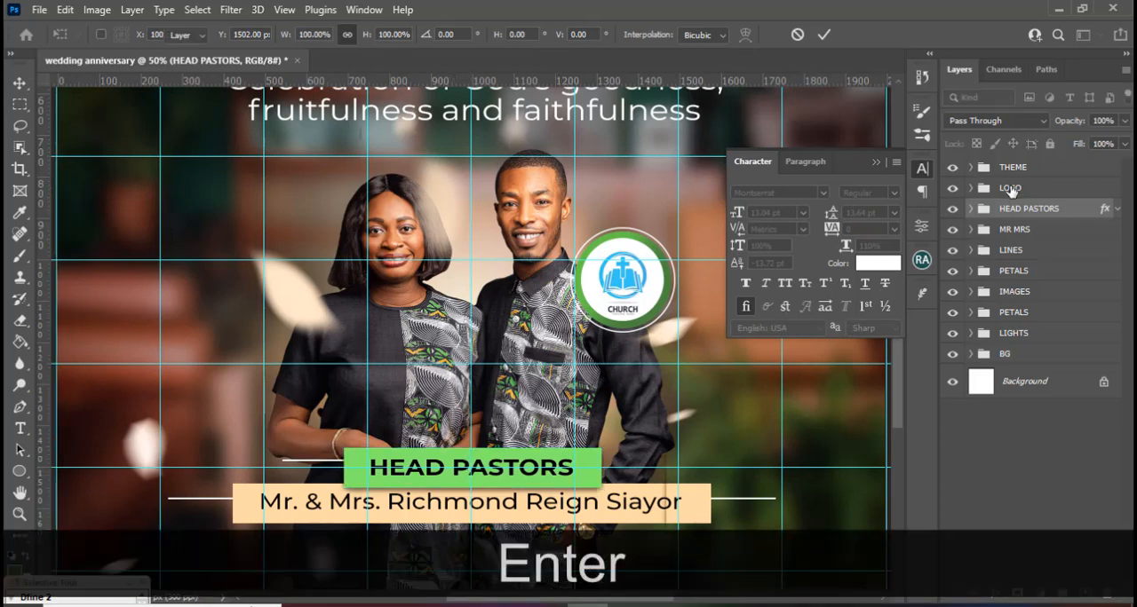
Move the LOGO group slightly left and down over the man's shoulder.
{"action": "left_click", "coordinate": [600, 279], "text": "ctrl"}
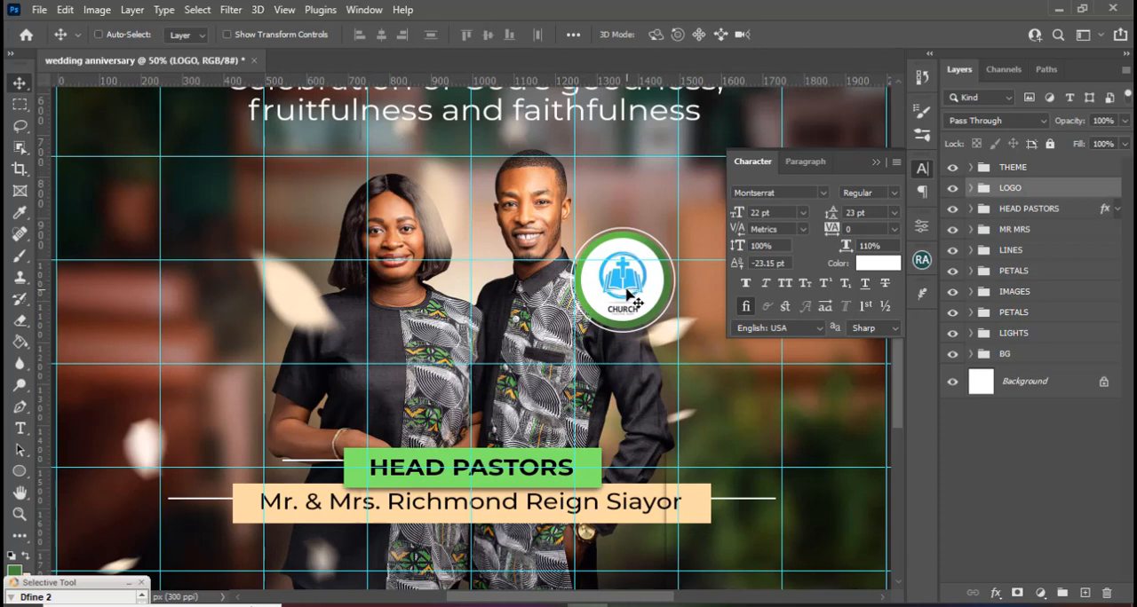
{"action": "mouse_move", "coordinate": [628, 293]}
{"action": "left_mouse_down"}
{"action": "mouse_move", "coordinate": [615, 287]}
{"action": "mouse_move", "coordinate": [612, 300]}
{"action": "left_mouse_up"}
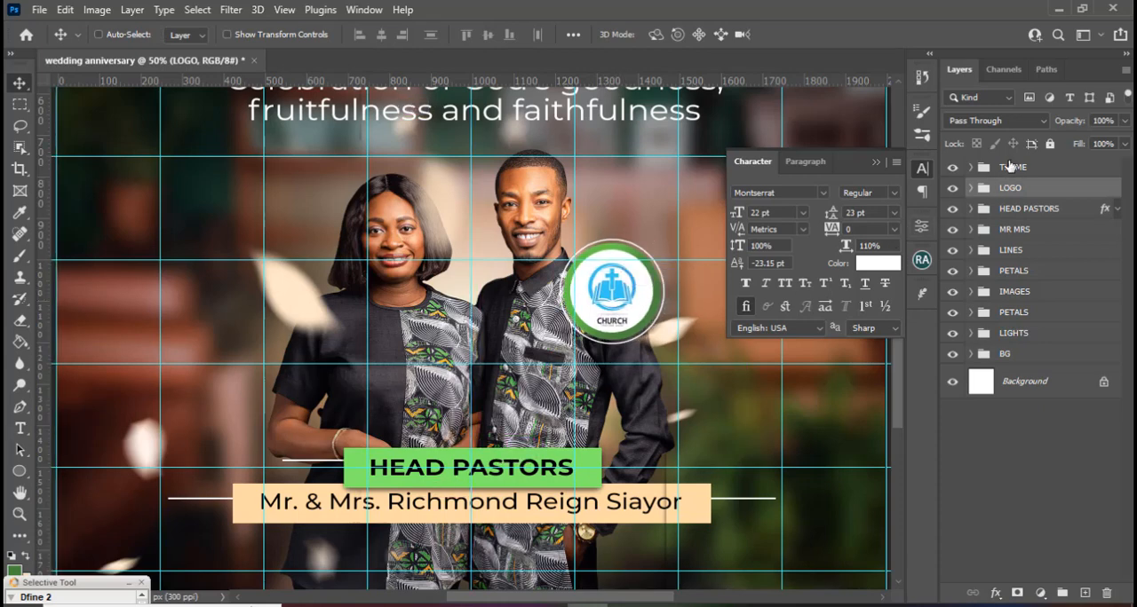
Collapse the Character settings and expand the THEME and WEDDING ANI groups to reach the title's text layers.
{"action": "double_click", "coordinate": [1010, 167]}
{"action": "key", "text": "Return"}
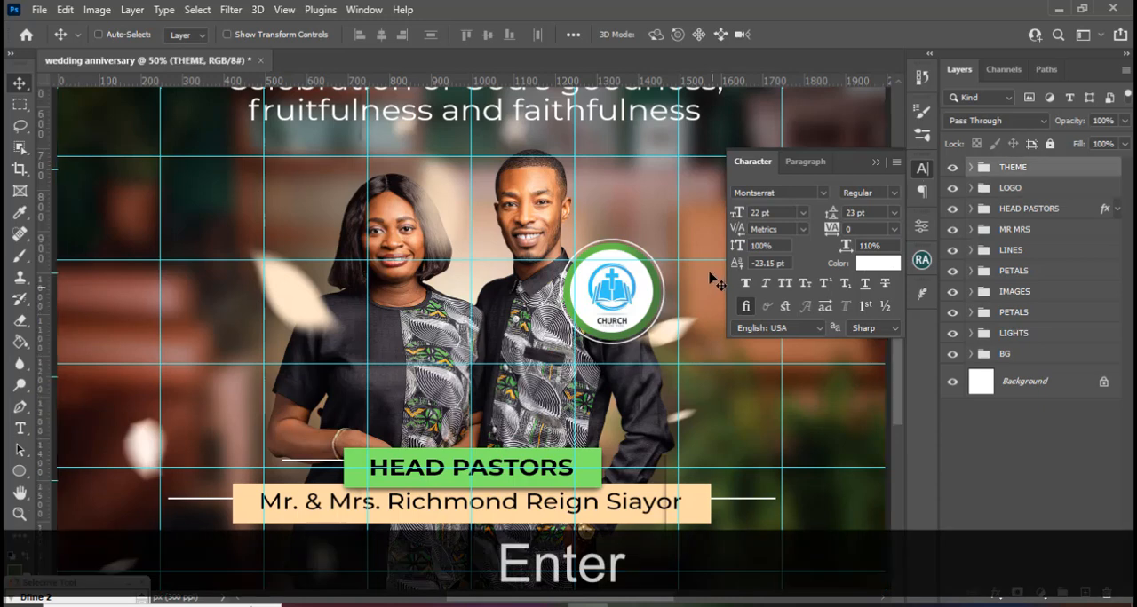
{"action": "scroll", "coordinate": [717, 280], "scroll_direction": "up", "scroll_amount": 5}
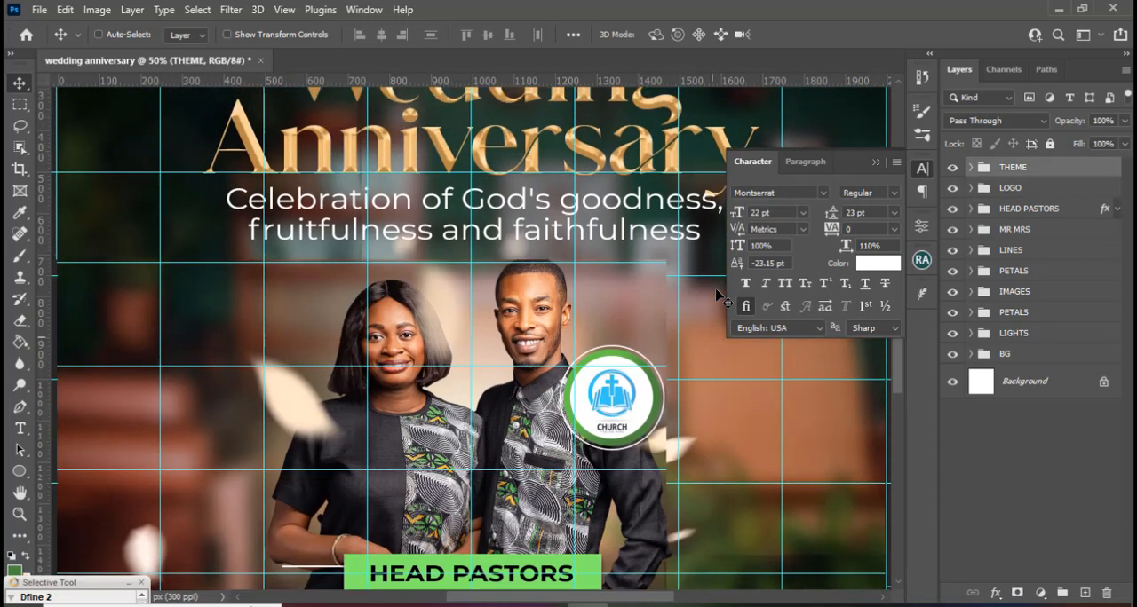
{"action": "scroll", "coordinate": [719, 297], "scroll_direction": "up", "scroll_amount": 5}
{"action": "left_click", "coordinate": [875, 162]}
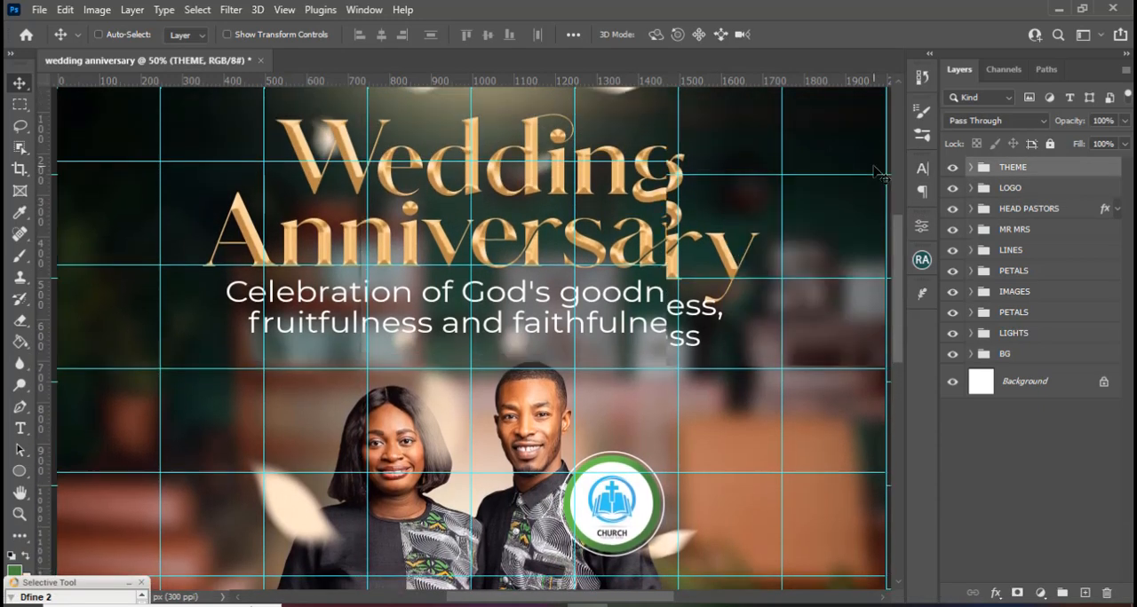
{"action": "left_click", "coordinate": [971, 168]}
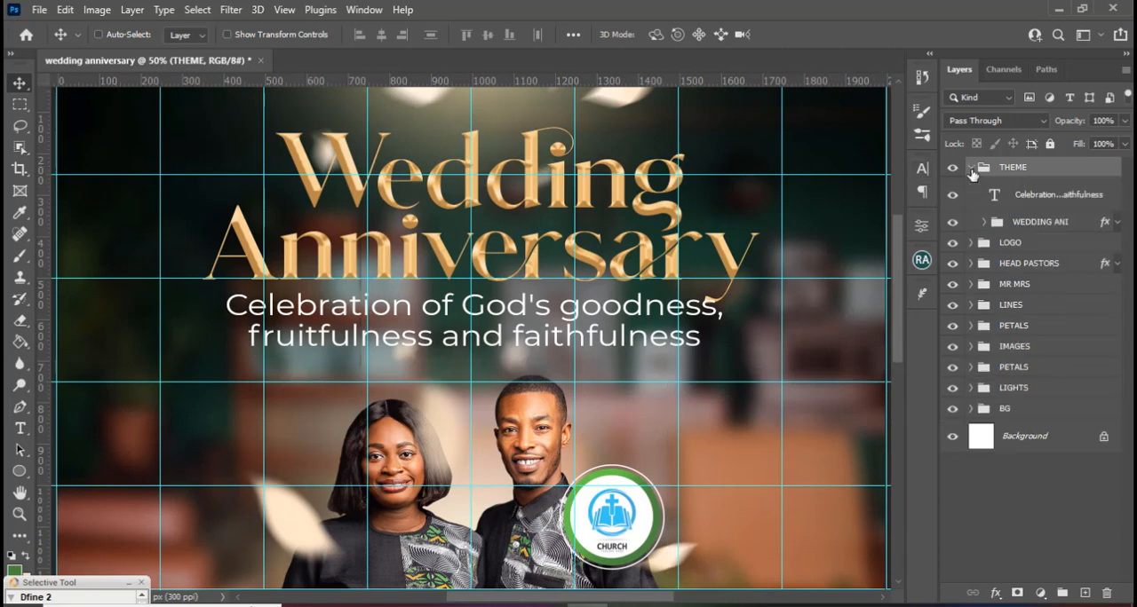
{"action": "left_click", "coordinate": [984, 222]}
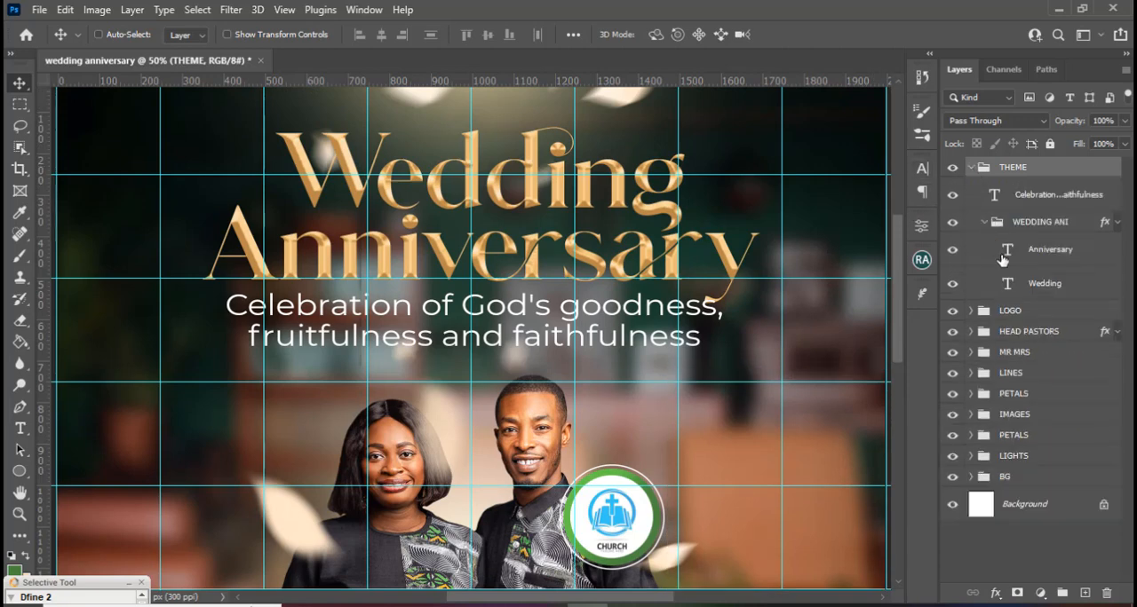
Shift the Wedding title text horizontally left so its centre lines up with the middle vertical guide.
{"action": "left_click", "coordinate": [1045, 290]}
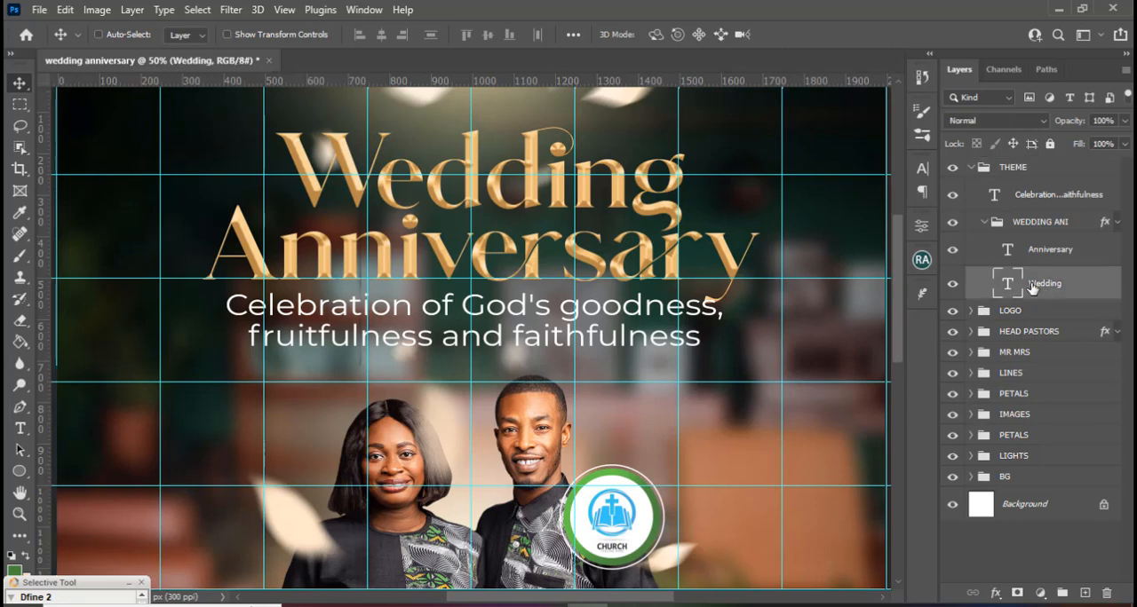
{"action": "key", "text": "ctrl+t"}
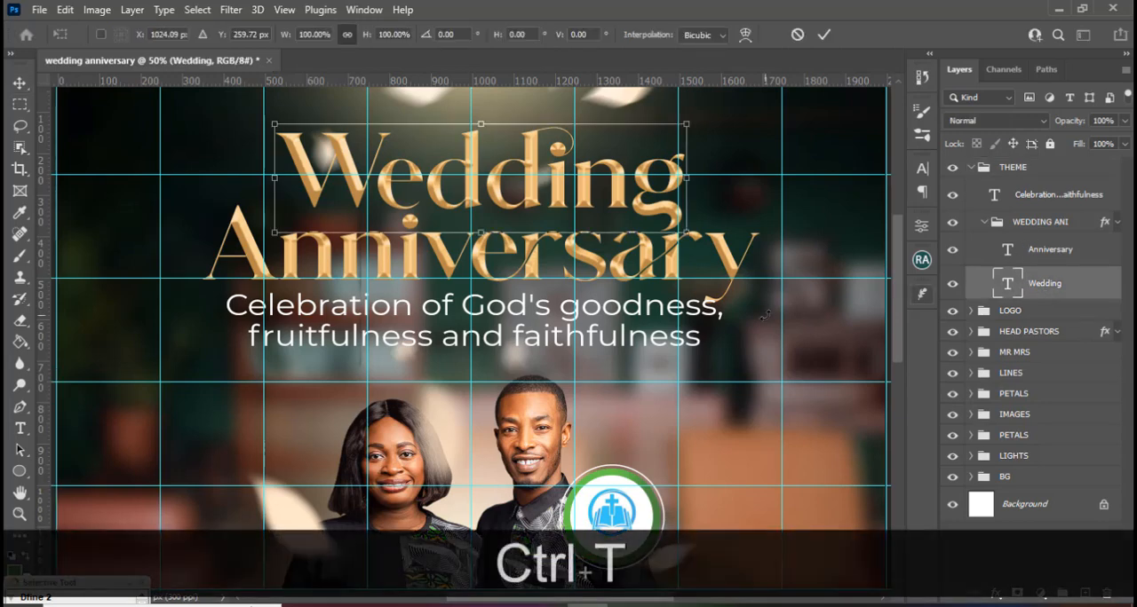
{"action": "key", "text": "shift+Left"}
{"action": "key", "text": "shift+Left"}
{"action": "key", "text": "shift+Left"}
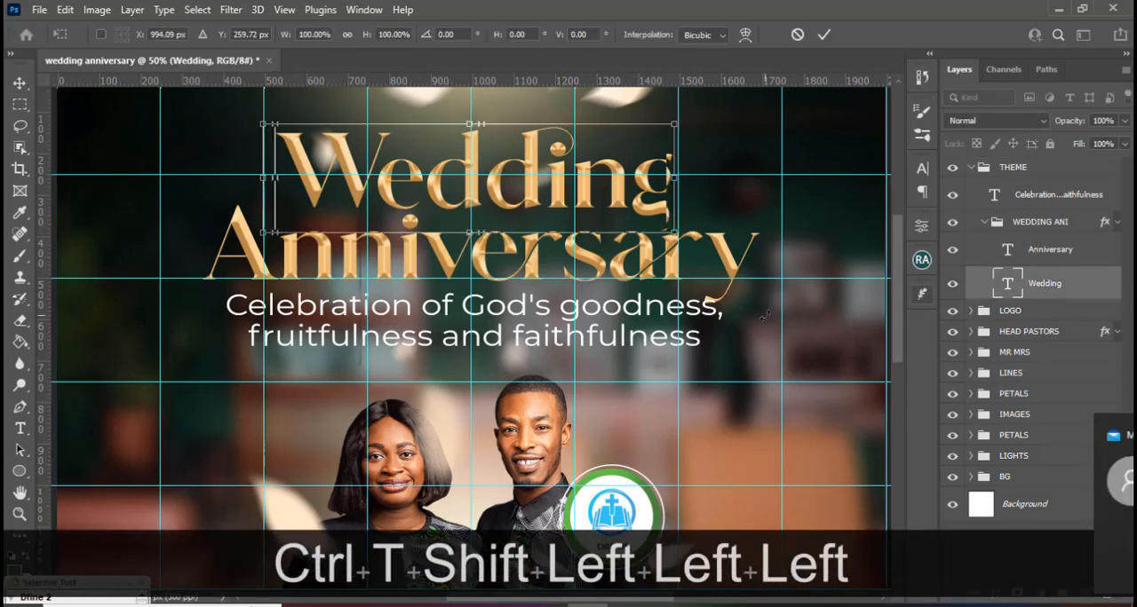
{"action": "key", "text": "Right"}
{"action": "key", "text": "Right"}
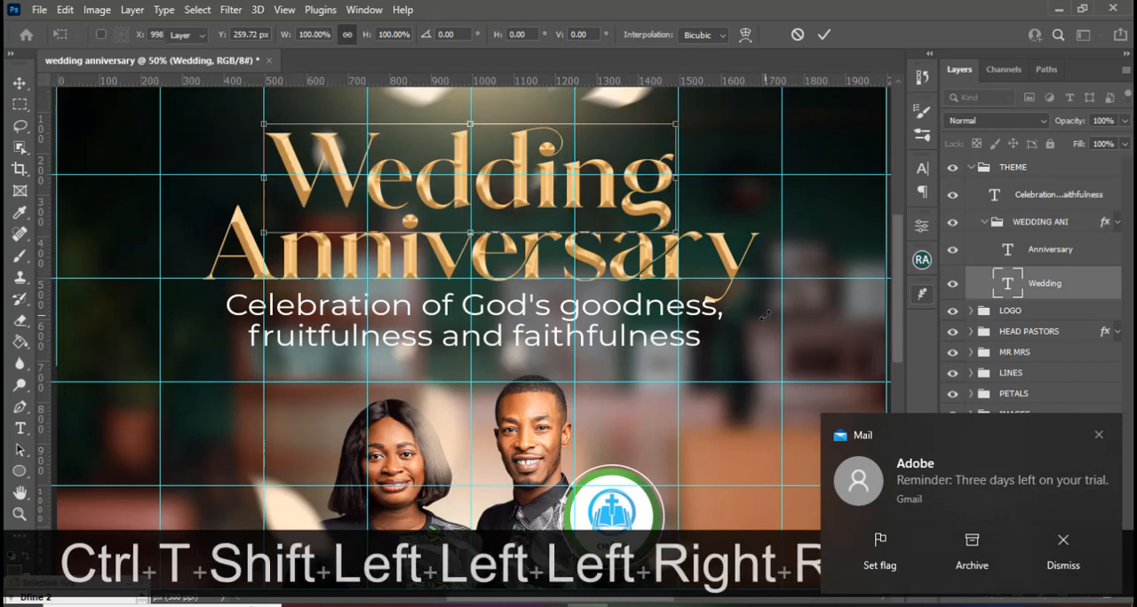
{"action": "key", "text": "Return"}
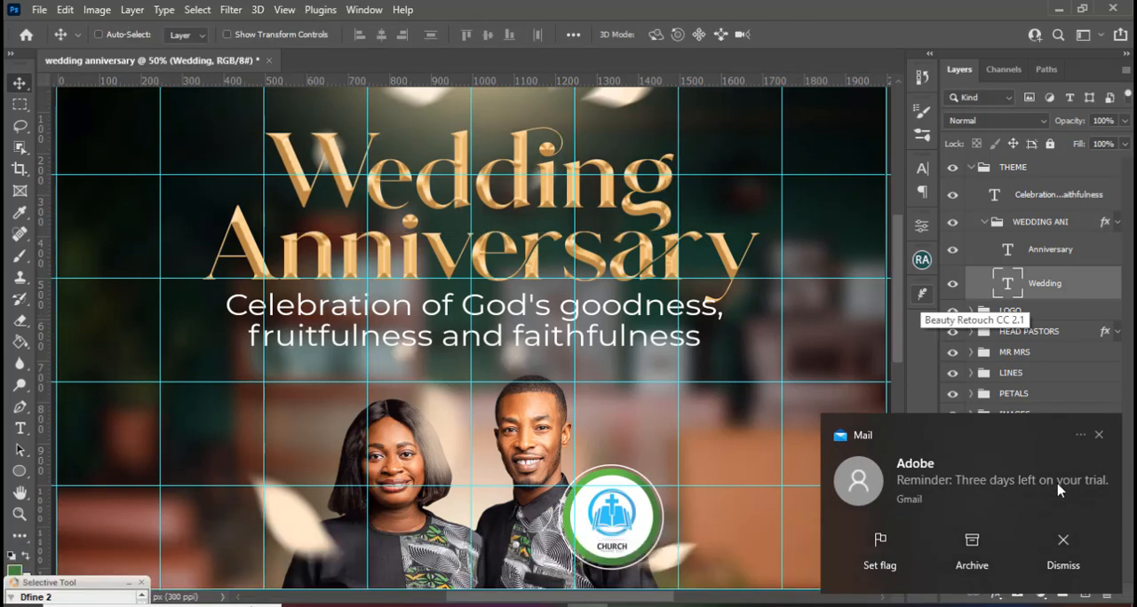
Shift the Anniversary title text left by the same amount as Wedding, centring it on the middle vertical guide.
{"action": "left_click", "coordinate": [975, 253]}
{"action": "key", "text": "ctrl+t"}
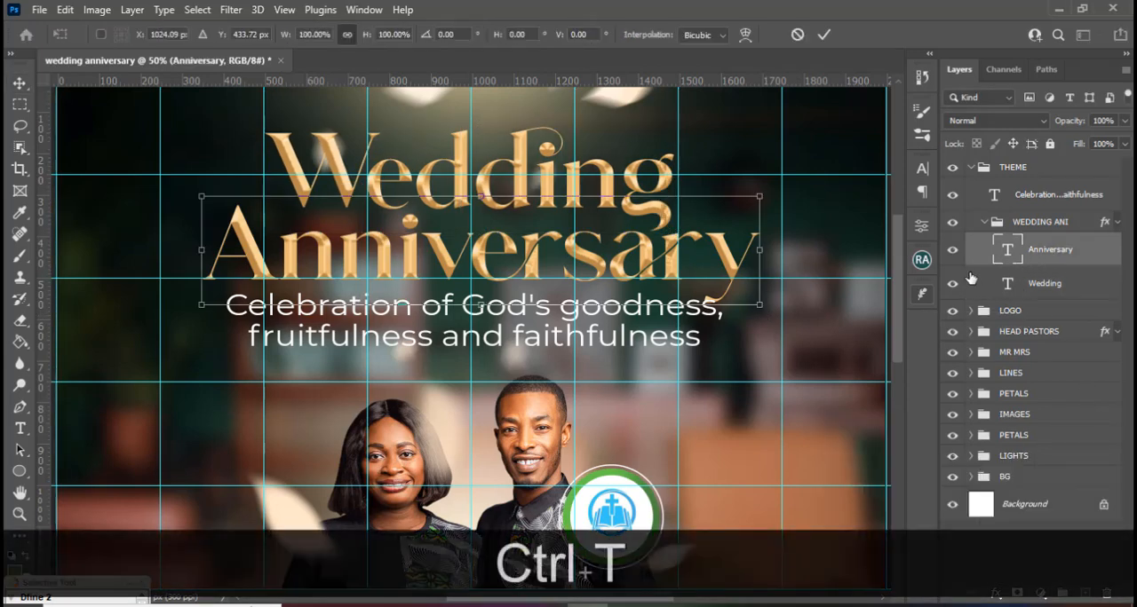
{"action": "key", "text": "shift+Left"}
{"action": "key", "text": "shift+Left"}
{"action": "key", "text": "shift+Left"}
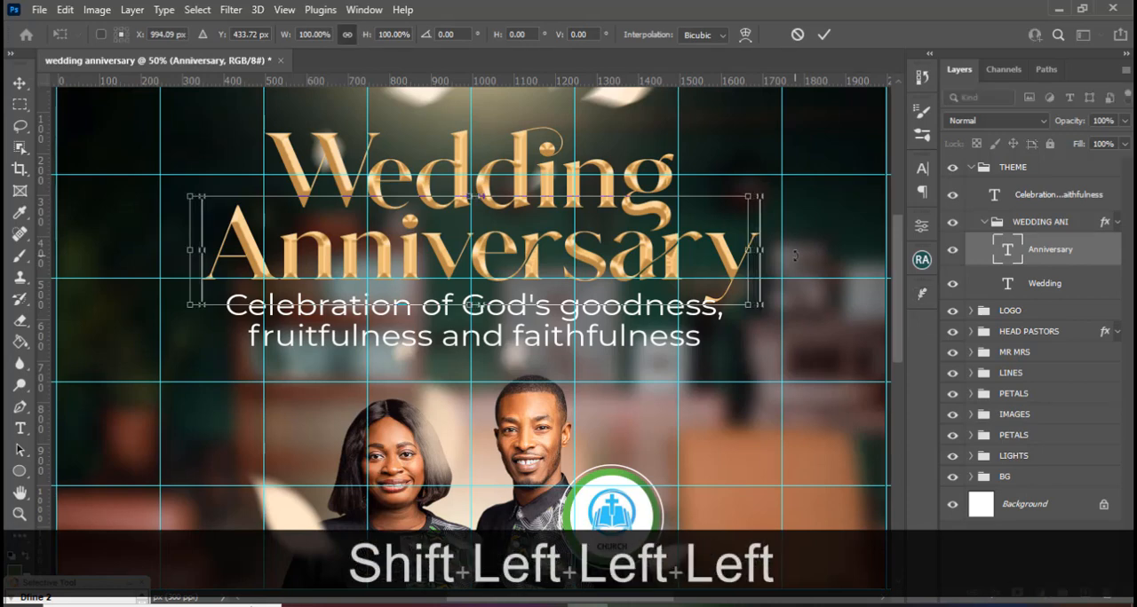
{"action": "key", "text": "Right"}
{"action": "key", "text": "Right"}
{"action": "key", "text": "Return"}
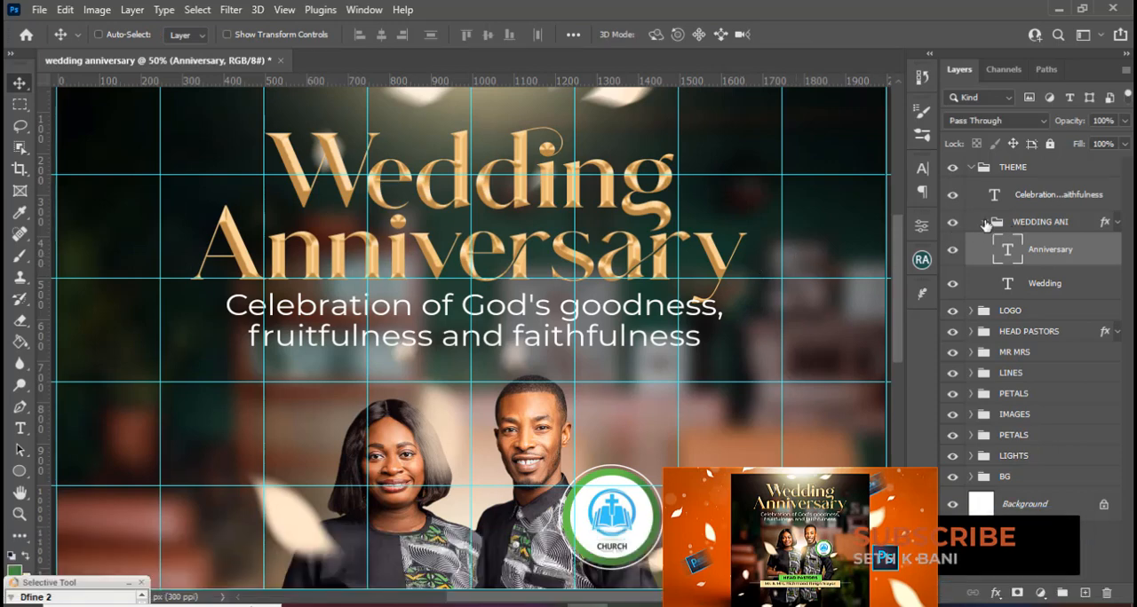
Nudge the Celebration tagline slightly left to centre it on the middle vertical guide, and hide the guides.
{"action": "left_click", "coordinate": [984, 222]}
{"action": "left_click", "coordinate": [1043, 197]}
{"action": "key", "text": "ctrl+t"}
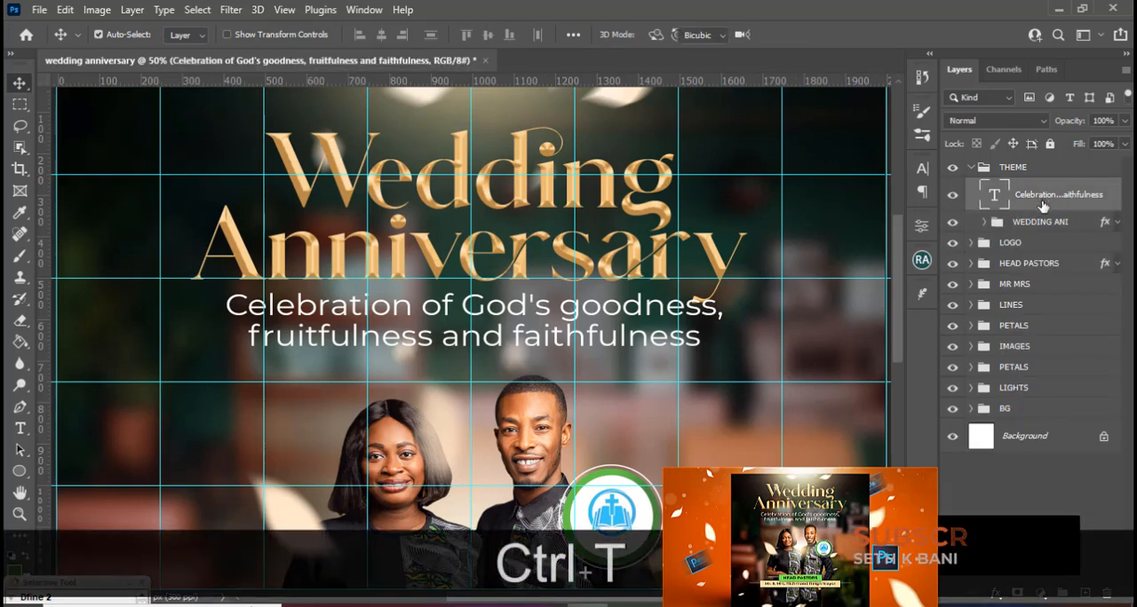
{"action": "key", "text": "Left"}
{"action": "key", "text": "Left"}
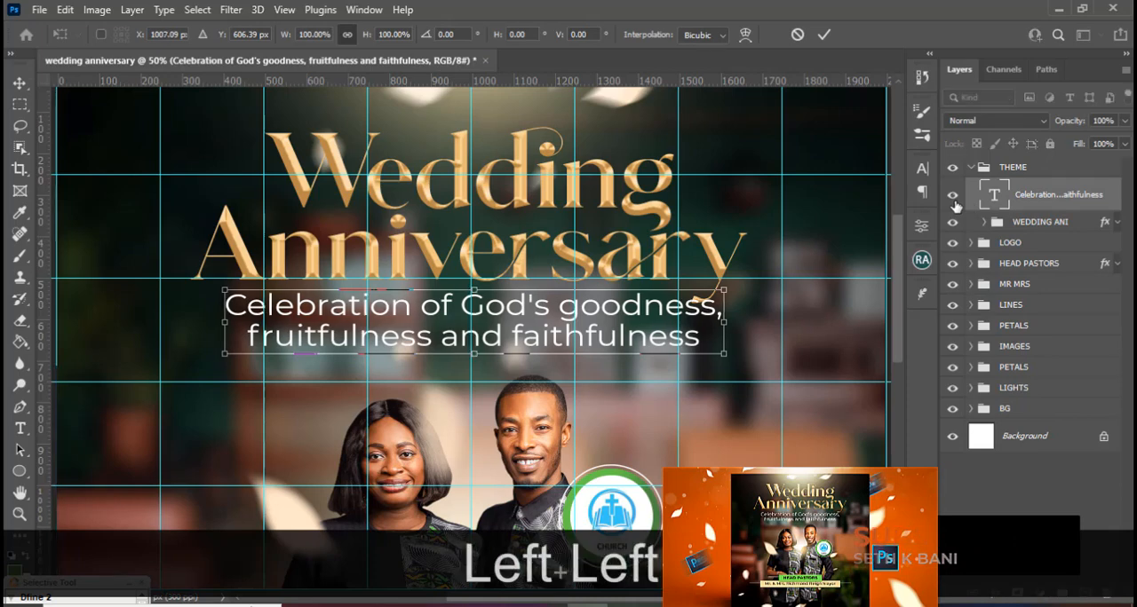
{"action": "key", "text": "Left"}
{"action": "key", "text": "Return"}
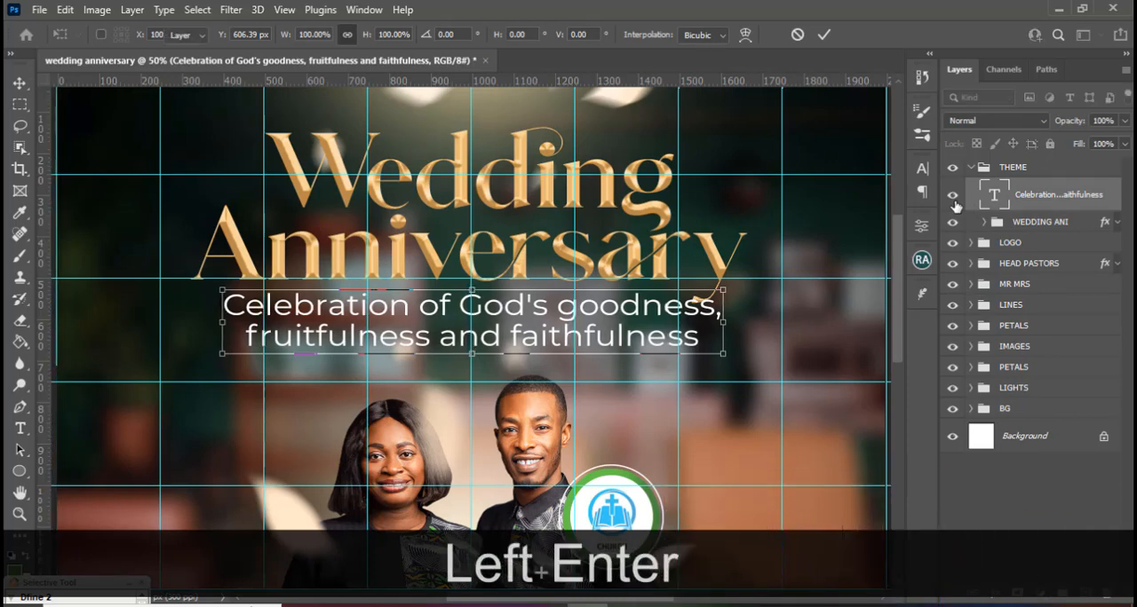
{"action": "key", "text": "ctrl+h"}
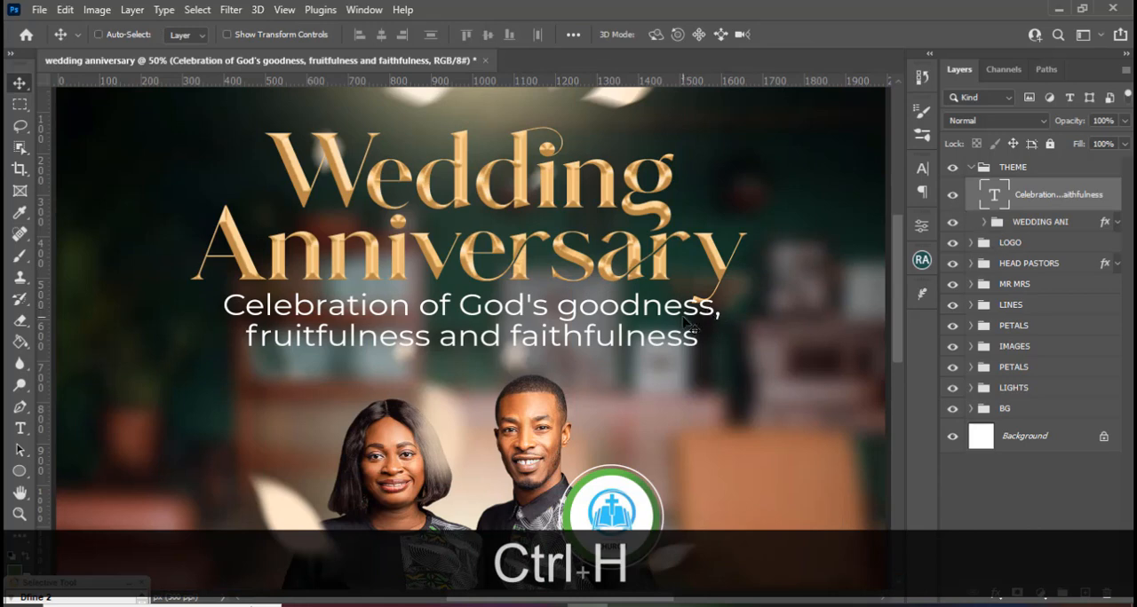
Scale the Celebration tagline proportionally to about 94.55% and shift it left and slightly up beneath the Anniversary title.
{"action": "key", "text": "ctrl+t"}
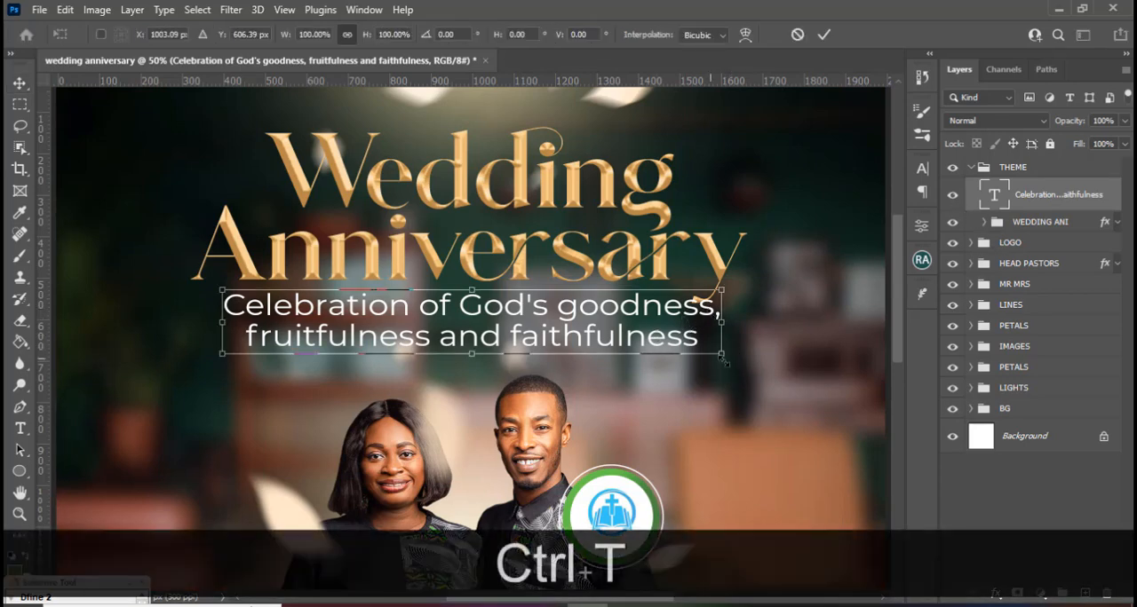
{"action": "key", "text": "alt"}
{"action": "left_click_drag", "start_coordinate": [722, 356], "coordinate": [710, 352]}
{"action": "key", "text": "alt+shift+Left"}
{"action": "key", "text": "alt+shift+Left"}
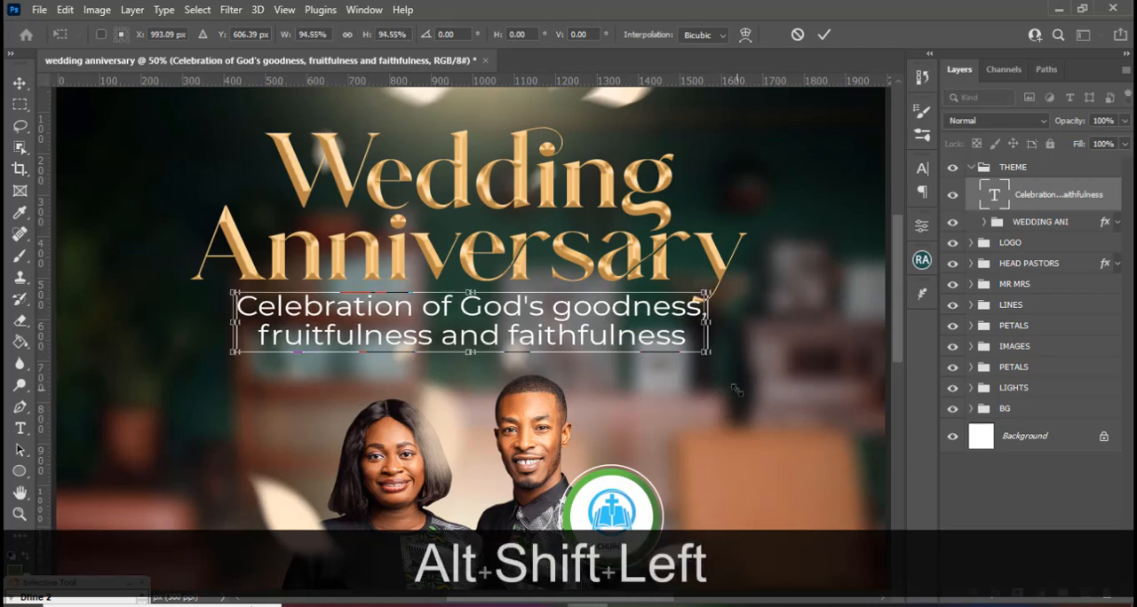
{"action": "key", "text": "shift+Up"}
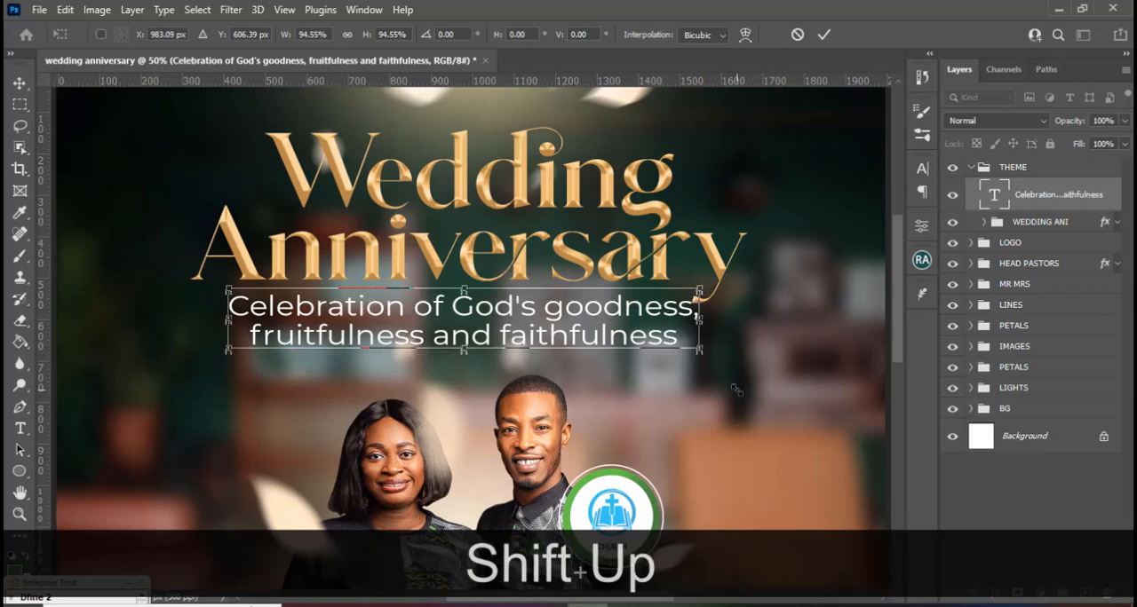
{"action": "key", "text": "Left"}
{"action": "key", "text": "Left"}
{"action": "key", "text": "Left"}
{"action": "key", "text": "Left"}
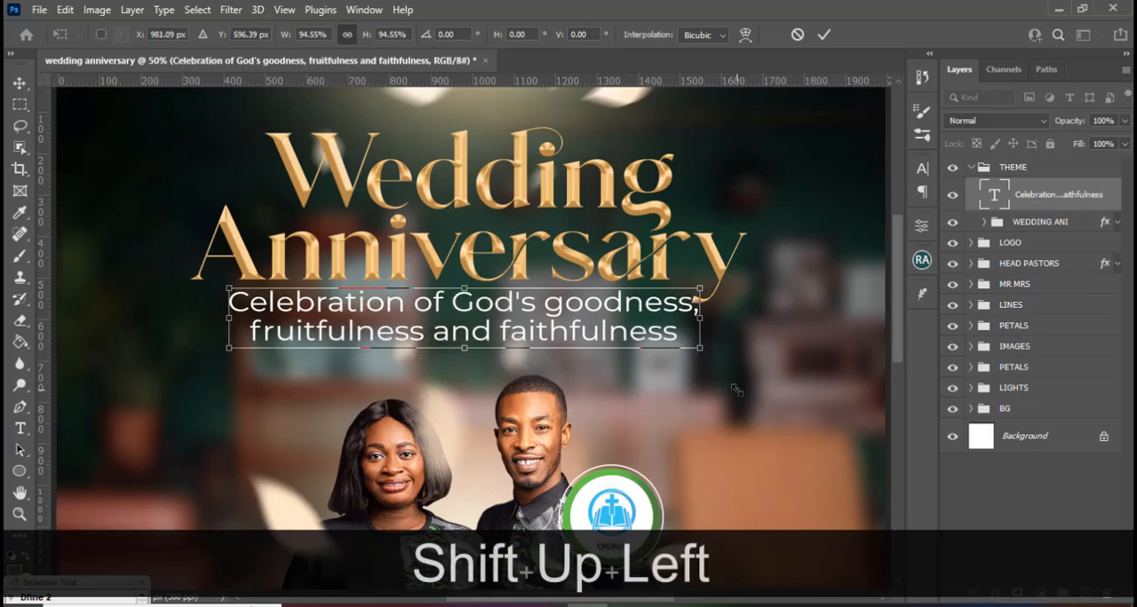
{"action": "key", "text": "Left"}
{"action": "key", "text": "Left"}
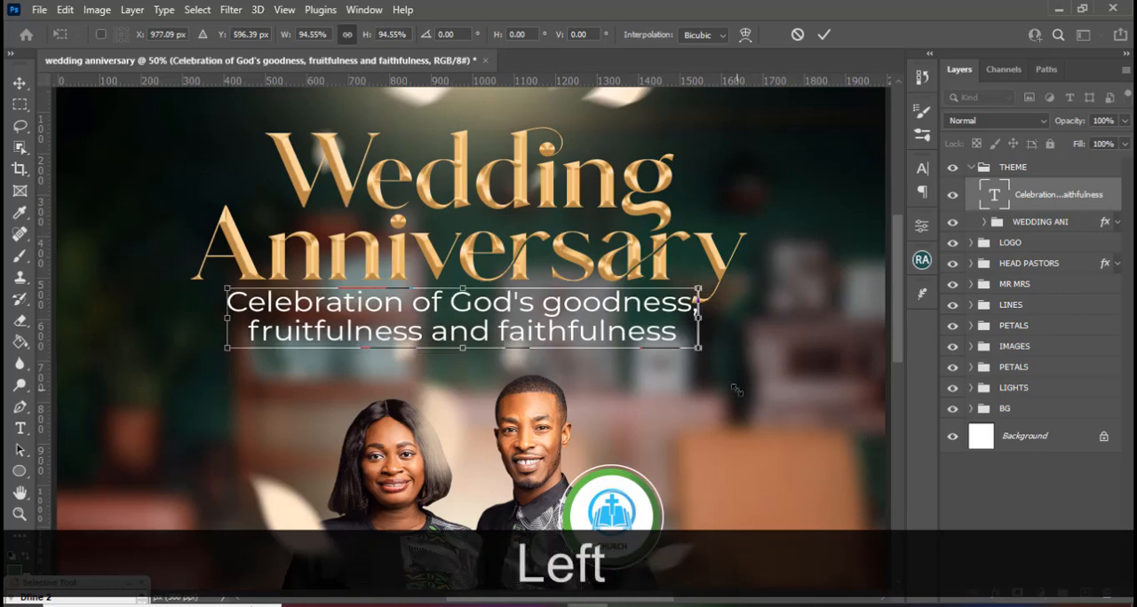
{"action": "key", "text": "Return"}
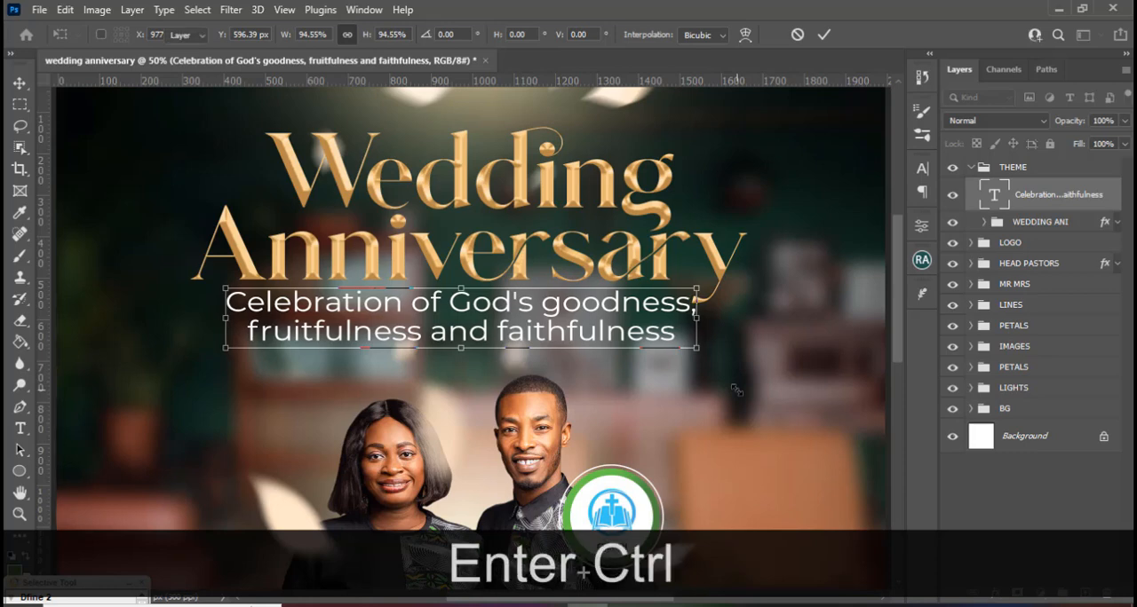
Fit the whole flyer in view with guides shown and shift the tagline right 20 px to the middle vertical guide.
{"action": "key", "text": "ctrl+h"}
{"action": "key", "text": "ctrl+h"}
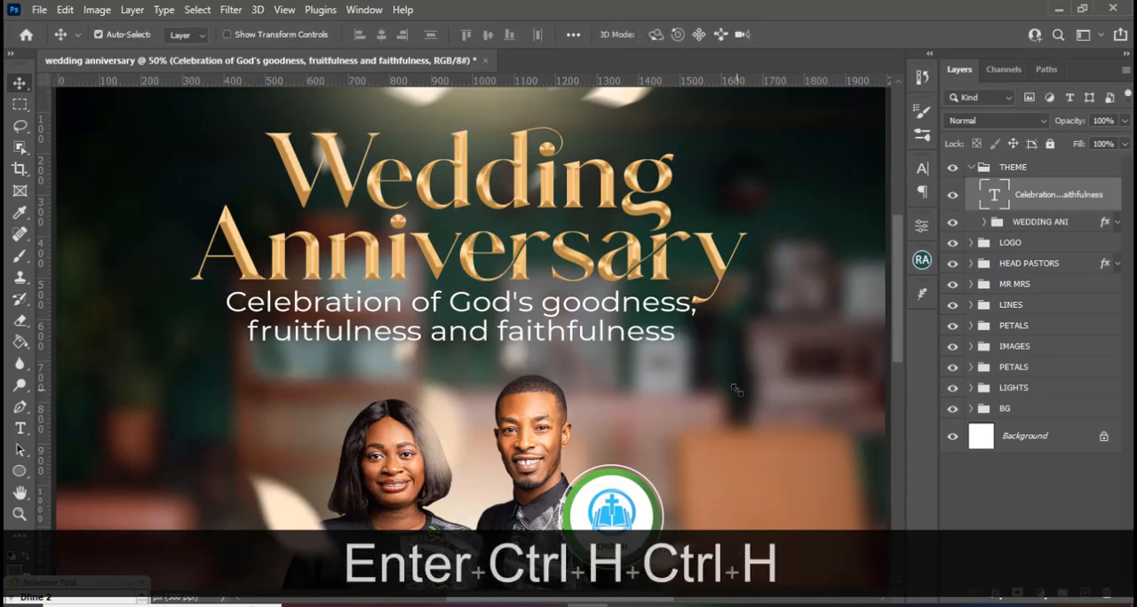
{"action": "key", "text": "ctrl+0"}
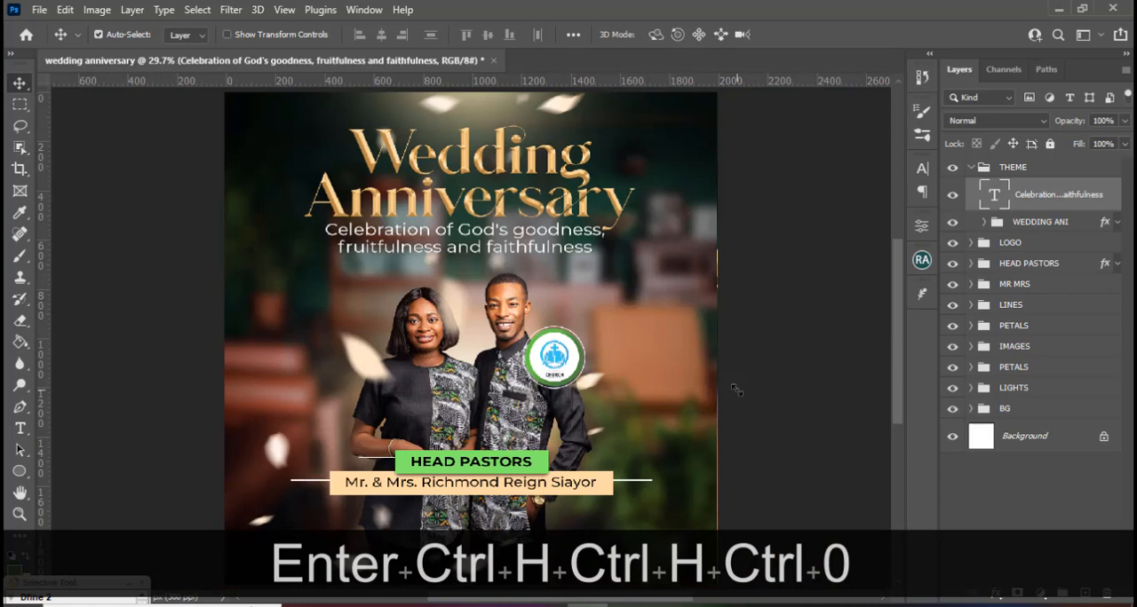
{"action": "key", "text": "ctrl+h"}
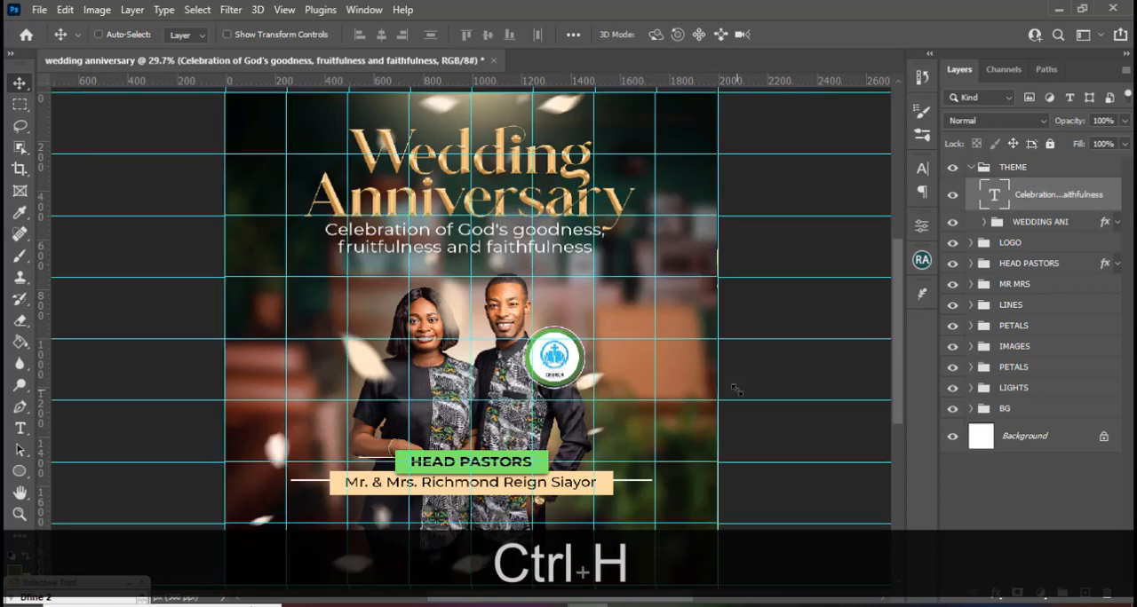
{"action": "key", "text": "ctrl+t"}
{"action": "key", "text": "shift+Right"}
{"action": "key", "text": "shift+Right"}
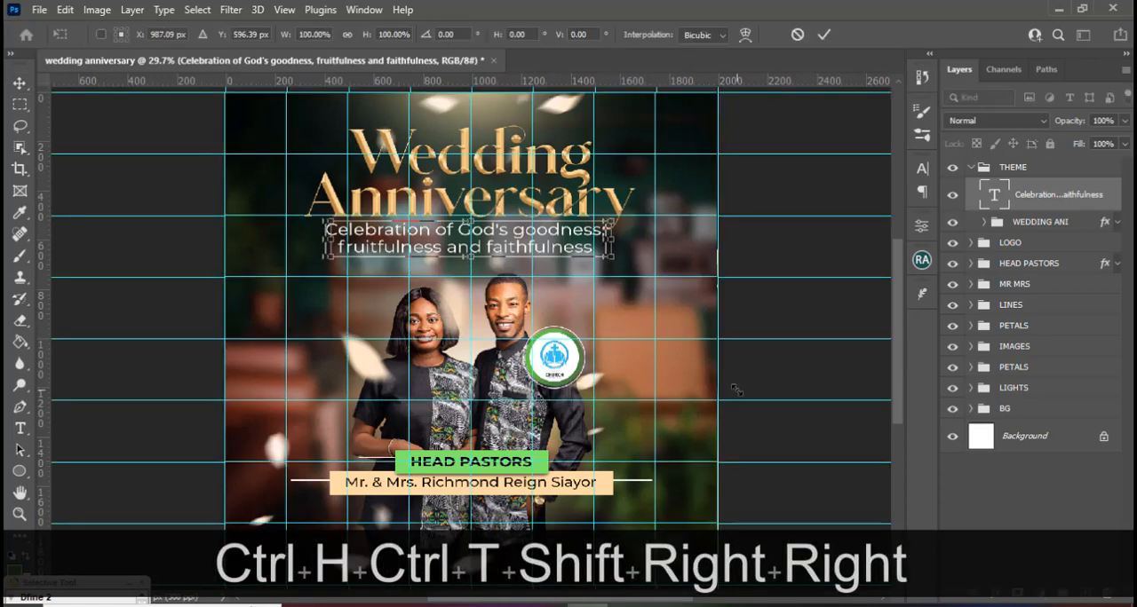
Lower the tagline to about Y 623 px for more space below the Anniversary title, and hide the guides.
{"action": "key", "text": "Down"}
{"action": "key", "text": "Down"}
{"action": "key", "text": "Down"}
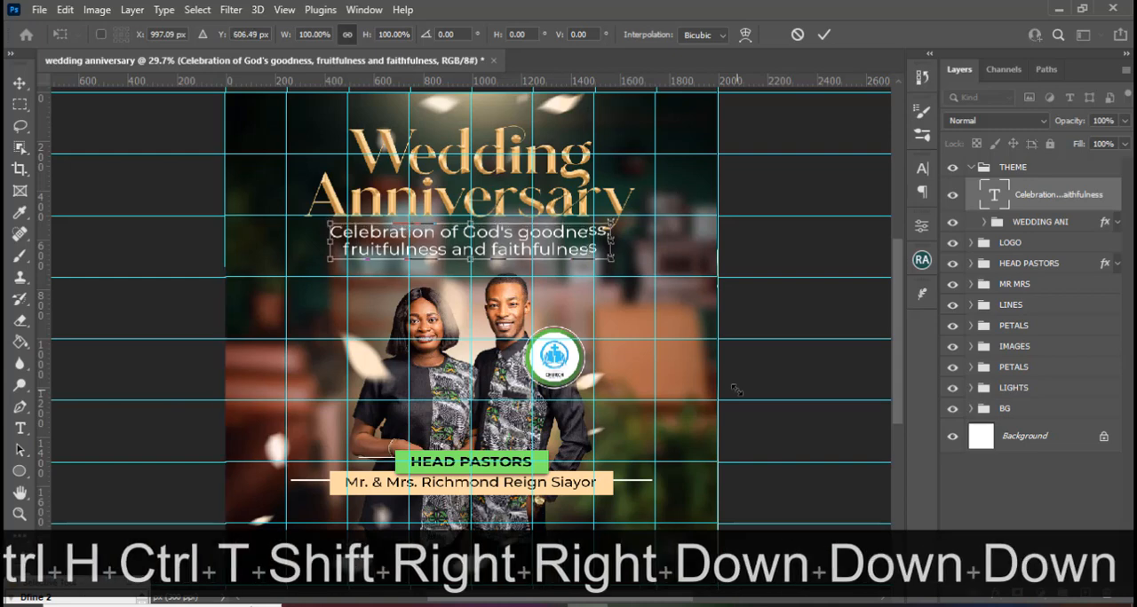
{"action": "key", "text": "Down"}
{"action": "key", "text": "Down"}
{"action": "key", "text": "Down"}
{"action": "key", "text": "Down"}
{"action": "key", "text": "Down"}
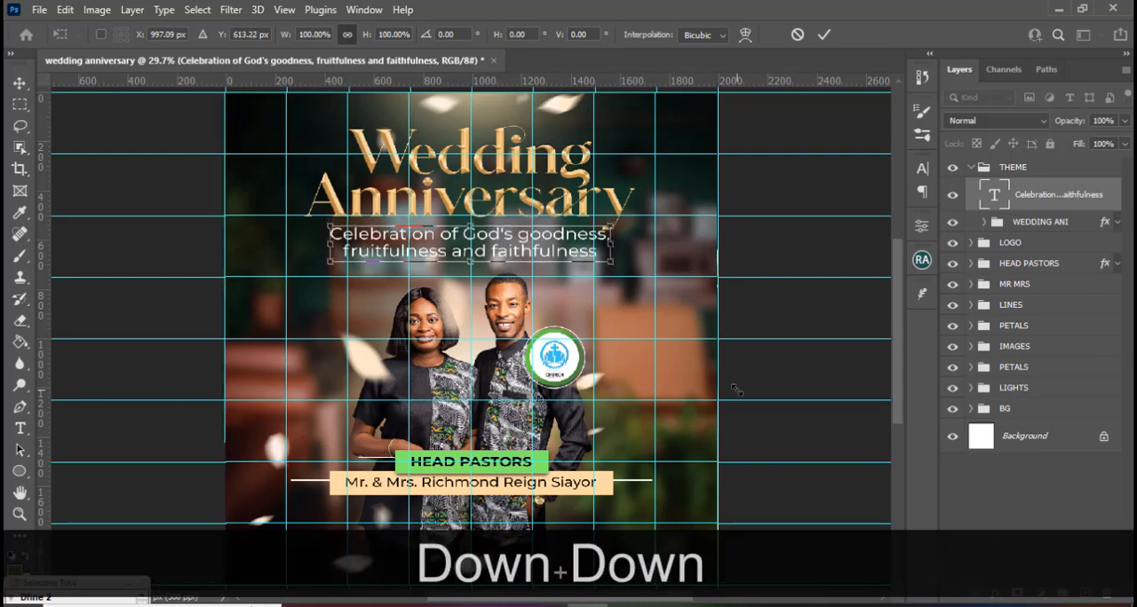
{"action": "key", "text": "Down"}
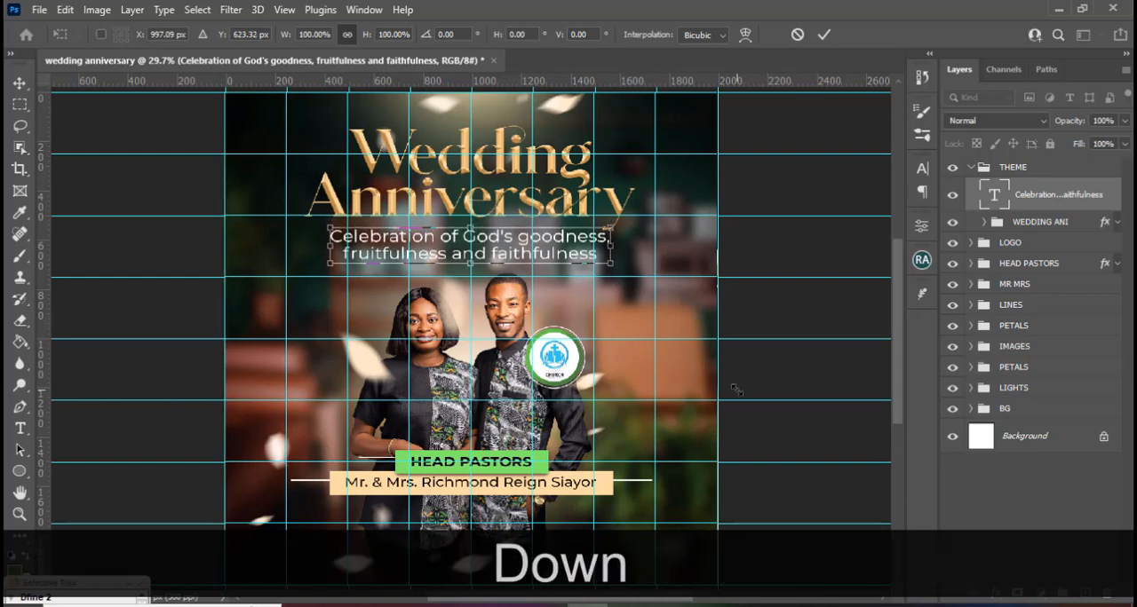
{"action": "key", "text": "Return"}
{"action": "key", "text": "ctrl+h"}
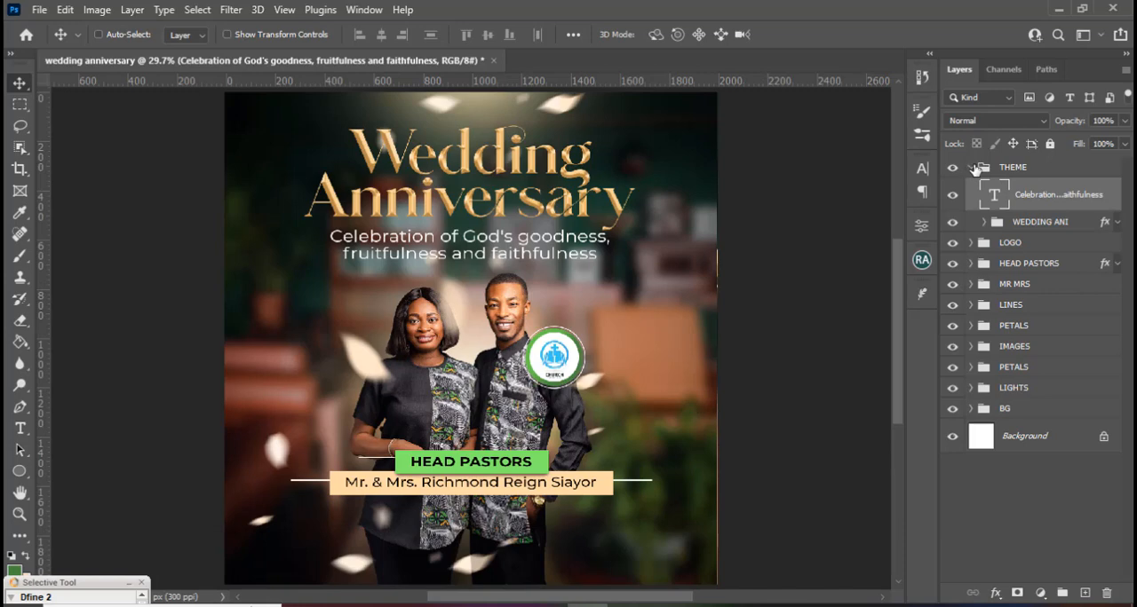
Collapse the THEME group and add a Levels adjustment layer above it with the black input level at 9.
{"action": "left_click", "coordinate": [972, 168]}
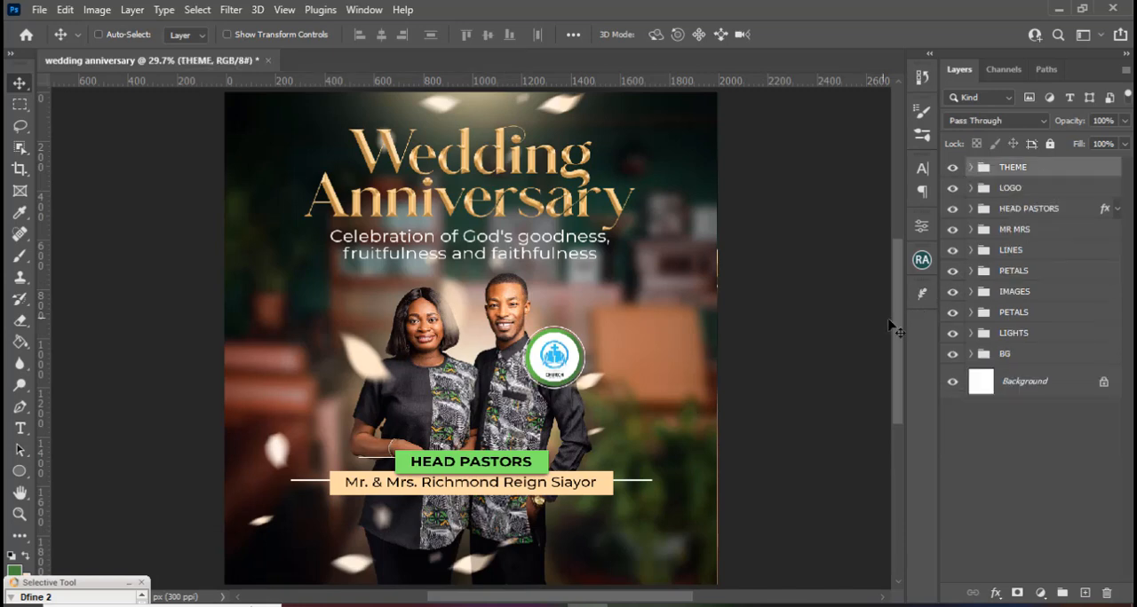
{"action": "left_click", "coordinate": [1039, 593]}
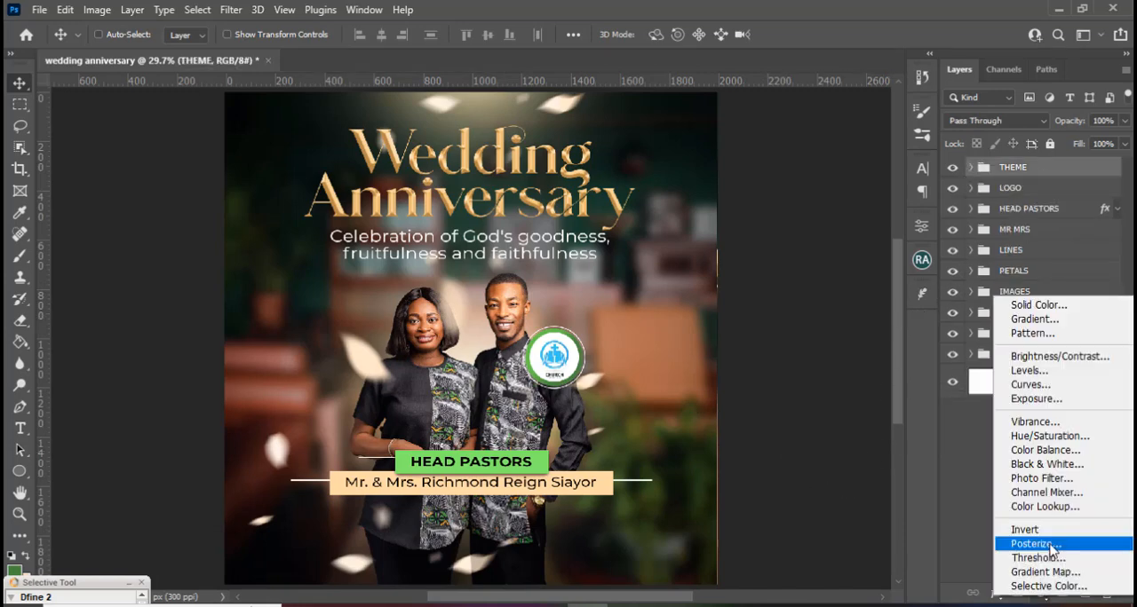
{"action": "left_click", "coordinate": [1028, 372]}
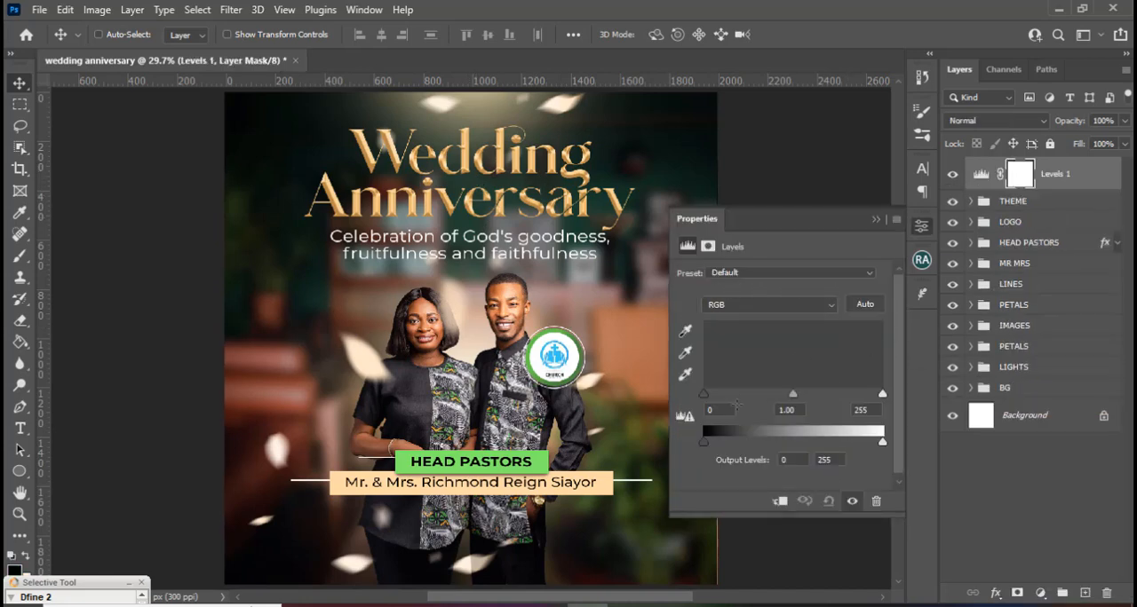
{"action": "left_click_drag", "start_coordinate": [706, 394], "coordinate": [711, 395]}
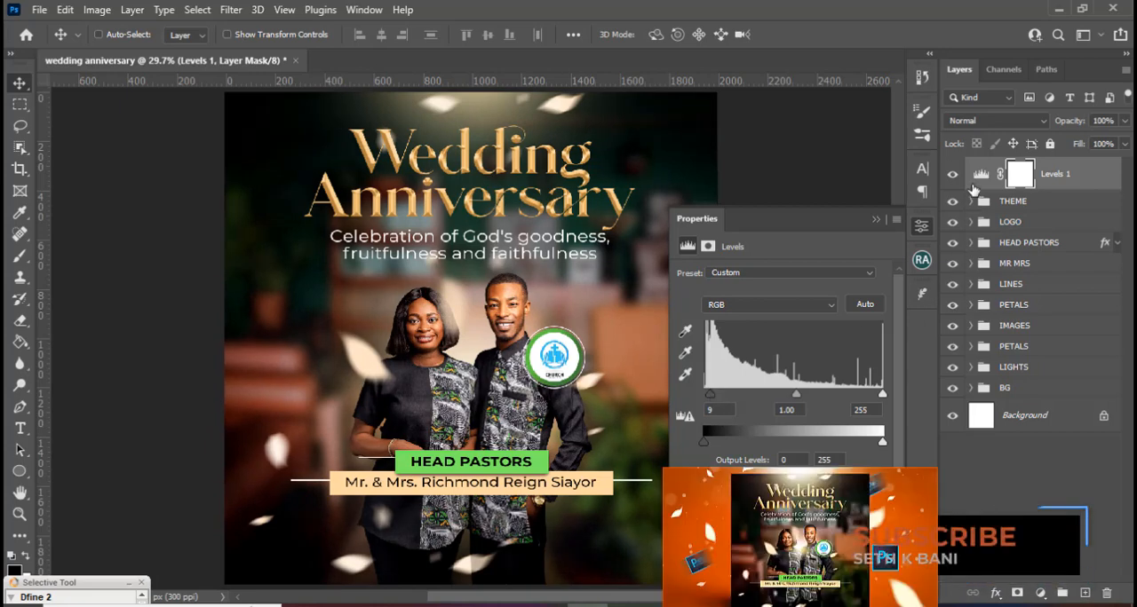
{"action": "left_click", "coordinate": [953, 175]}
{"action": "left_click", "coordinate": [953, 175]}
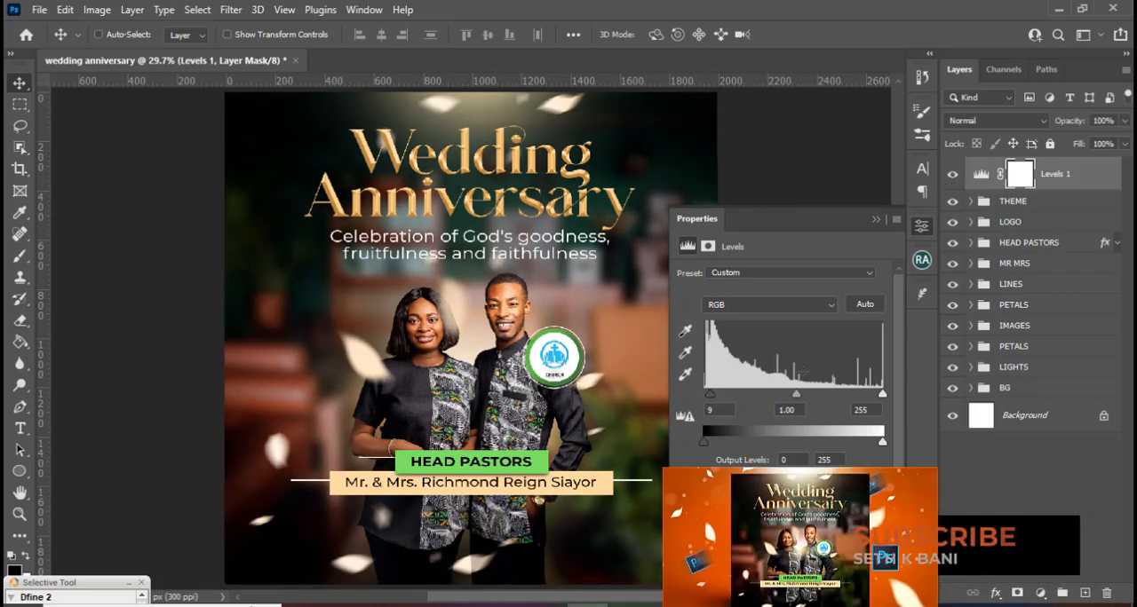
Set the Levels midtone input to 0.92 and compare the flyer with and without the adjustment.
{"action": "left_click_drag", "start_coordinate": [796, 399], "coordinate": [802, 398]}
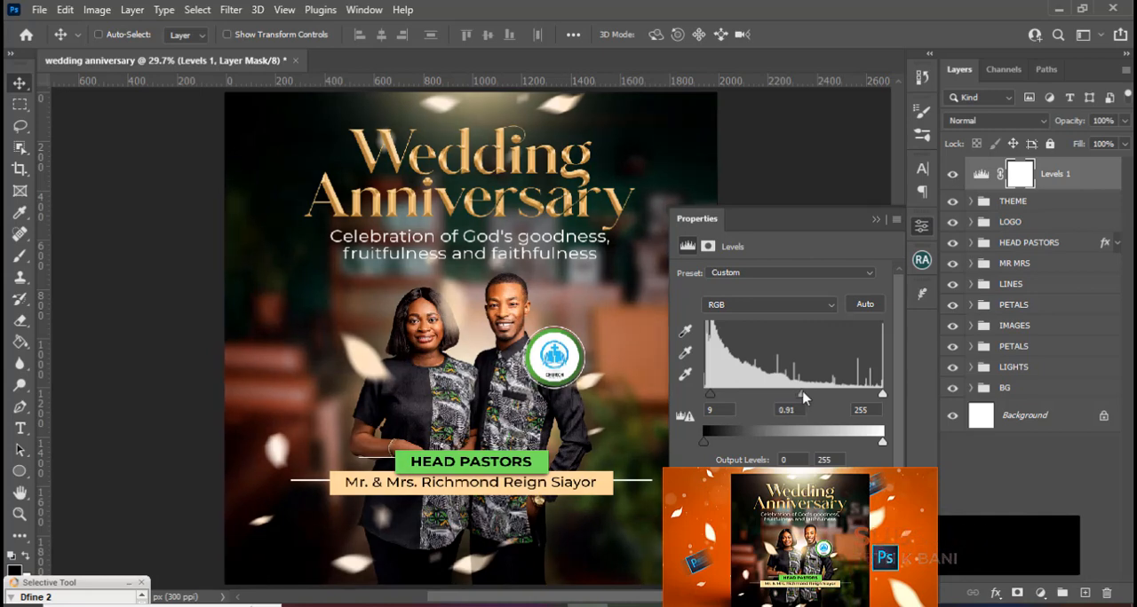
{"action": "left_click_drag", "start_coordinate": [803, 392], "coordinate": [801, 392]}
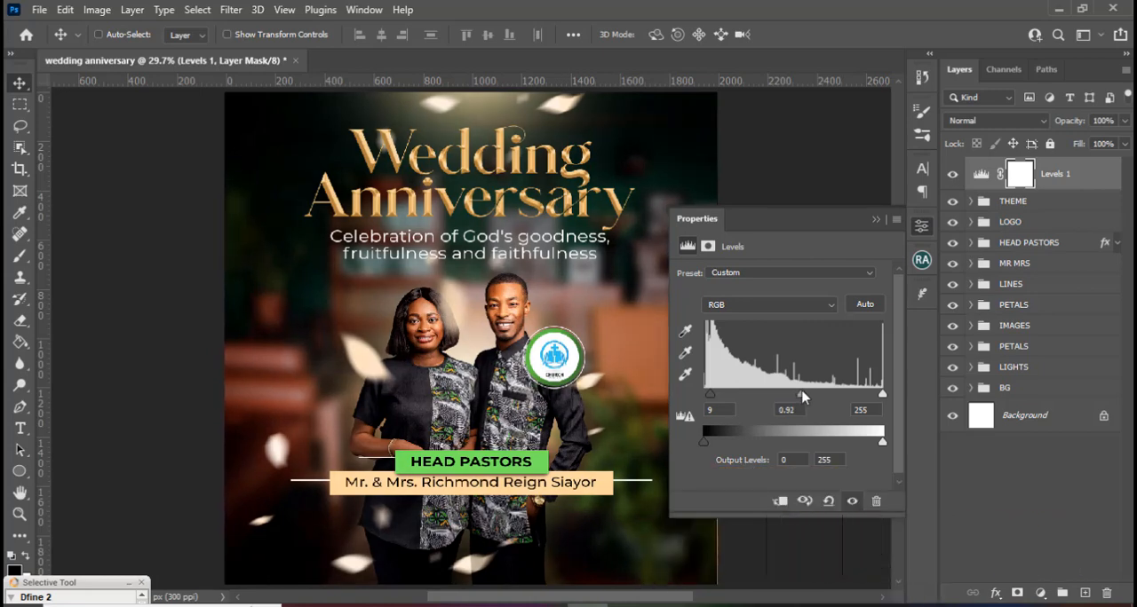
{"action": "left_click", "coordinate": [876, 220]}
{"action": "left_click", "coordinate": [955, 176]}
{"action": "left_click", "coordinate": [955, 176]}
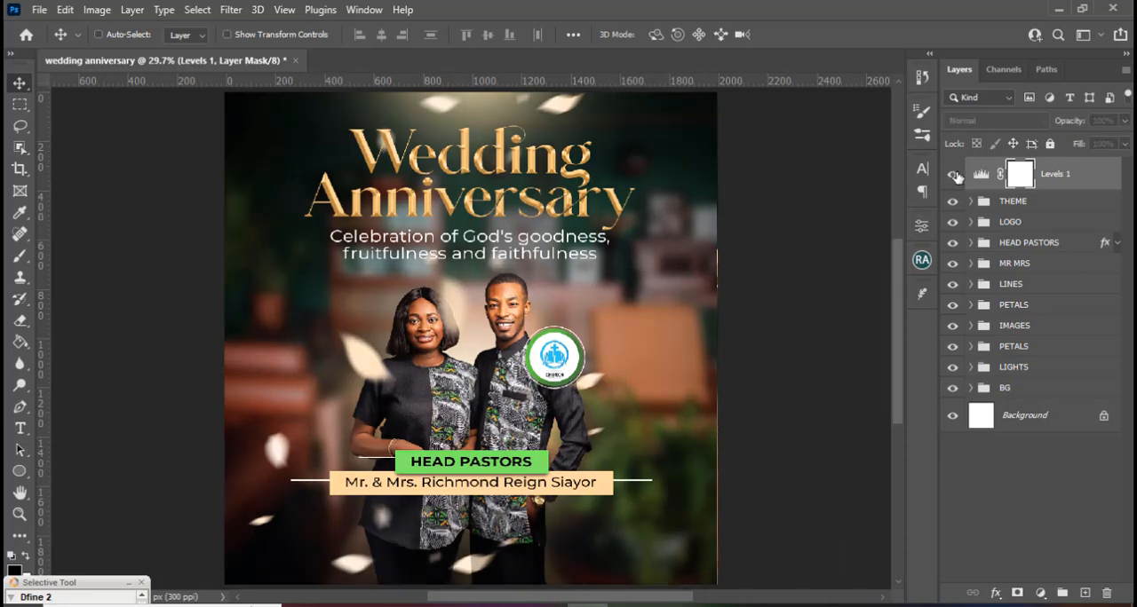
{"action": "left_click", "coordinate": [955, 175]}
{"action": "left_click", "coordinate": [955, 176]}
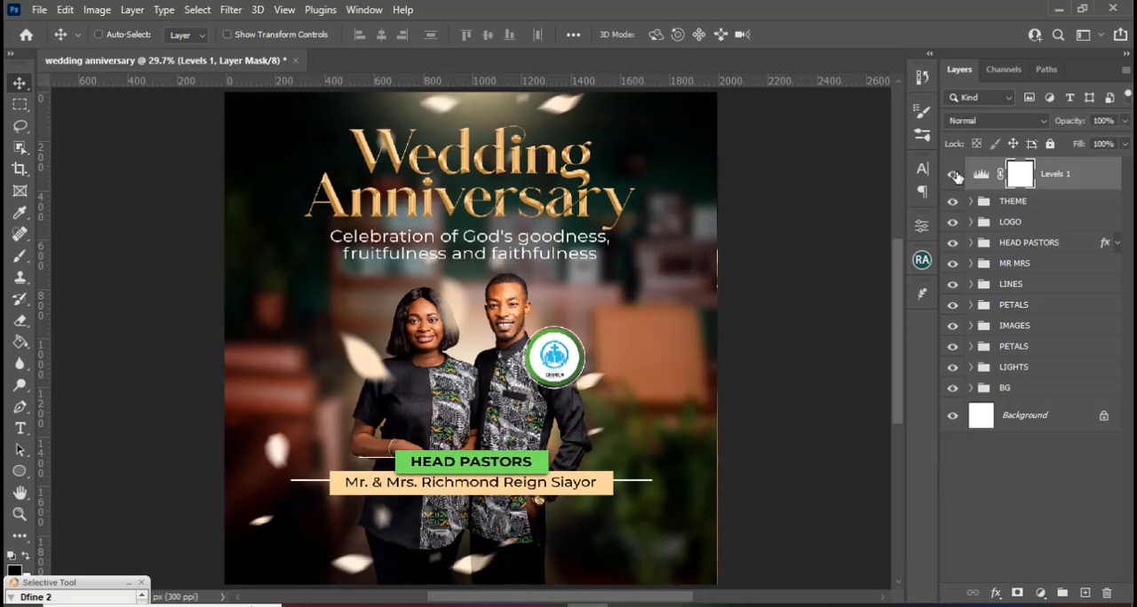
{"action": "left_click", "coordinate": [955, 176]}
{"action": "left_click", "coordinate": [954, 176]}
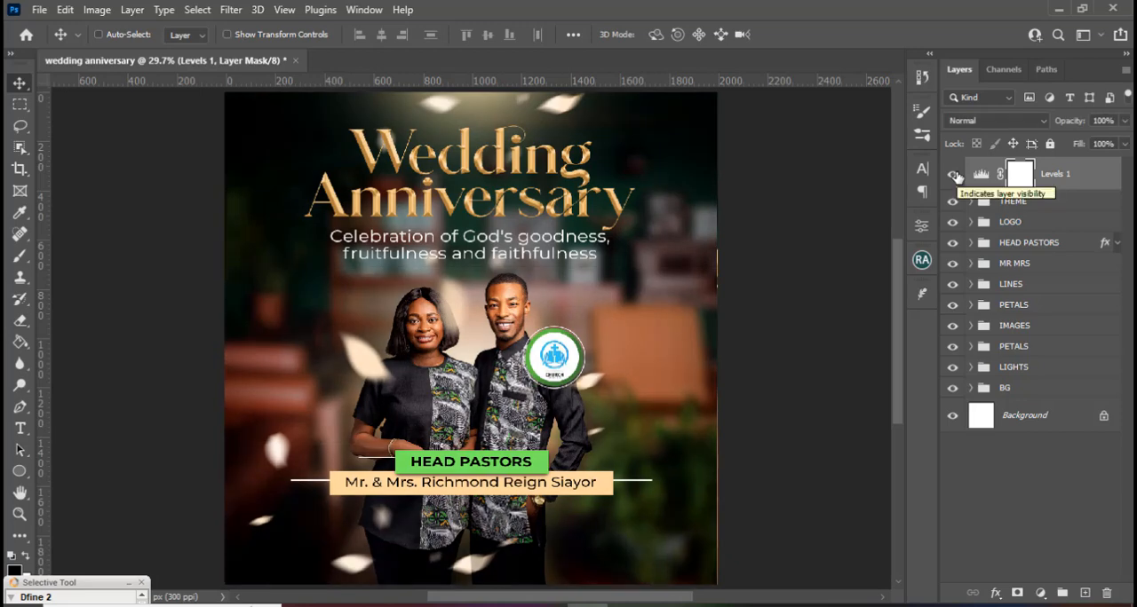
Add a blank layer above Levels 1 and set the brush foreground colour to peach ffd79e sampled from the name bar.
{"action": "left_click", "coordinate": [1066, 180]}
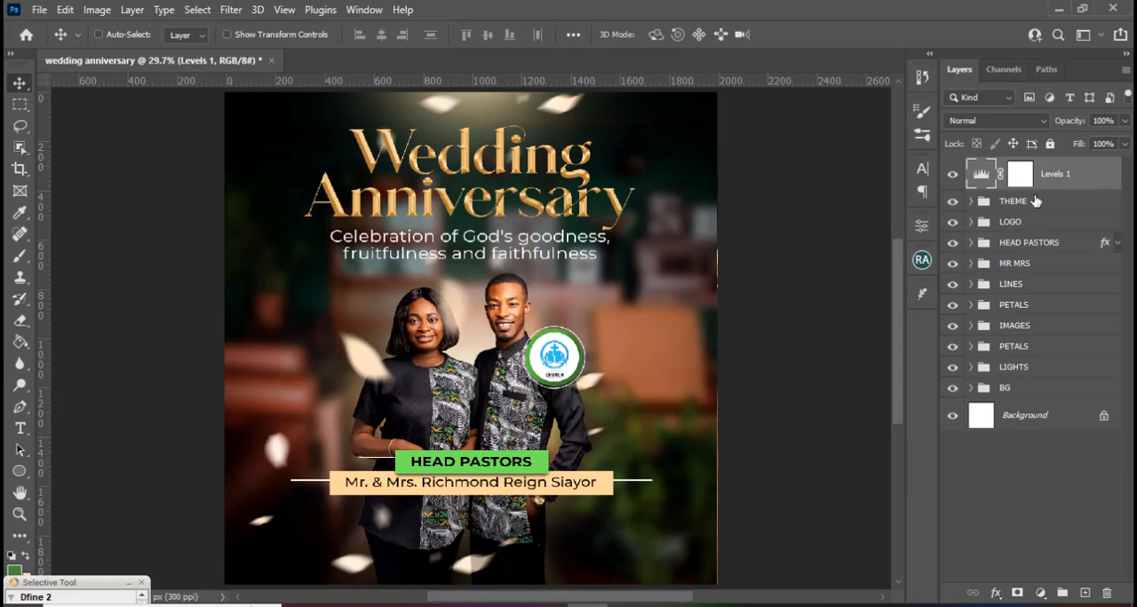
{"action": "left_click", "coordinate": [1085, 593]}
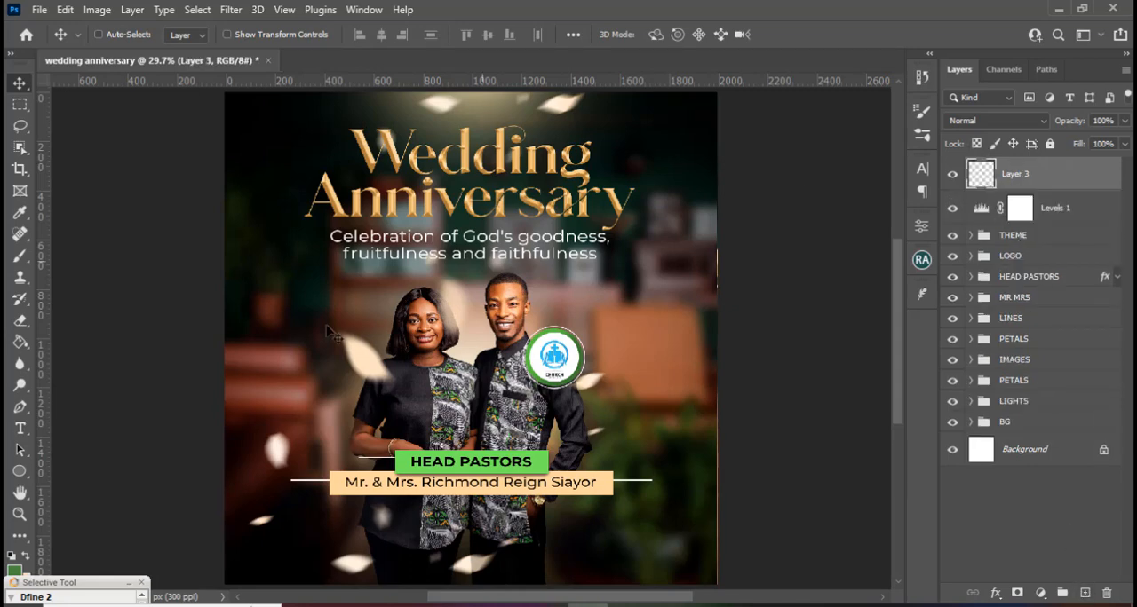
{"action": "key", "text": "b"}
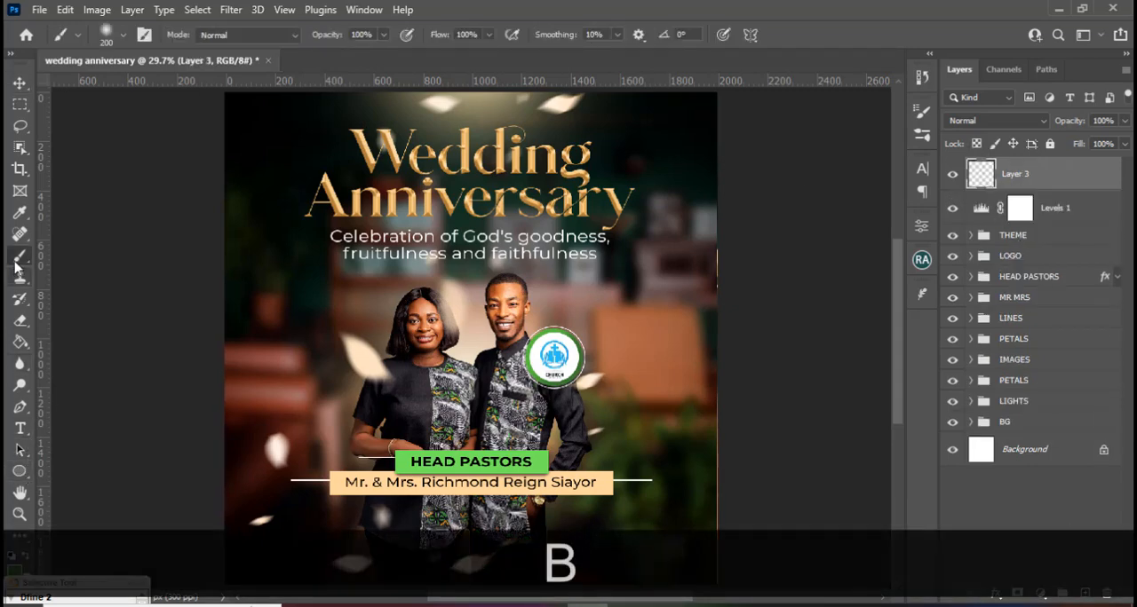
{"action": "left_click", "coordinate": [18, 572]}
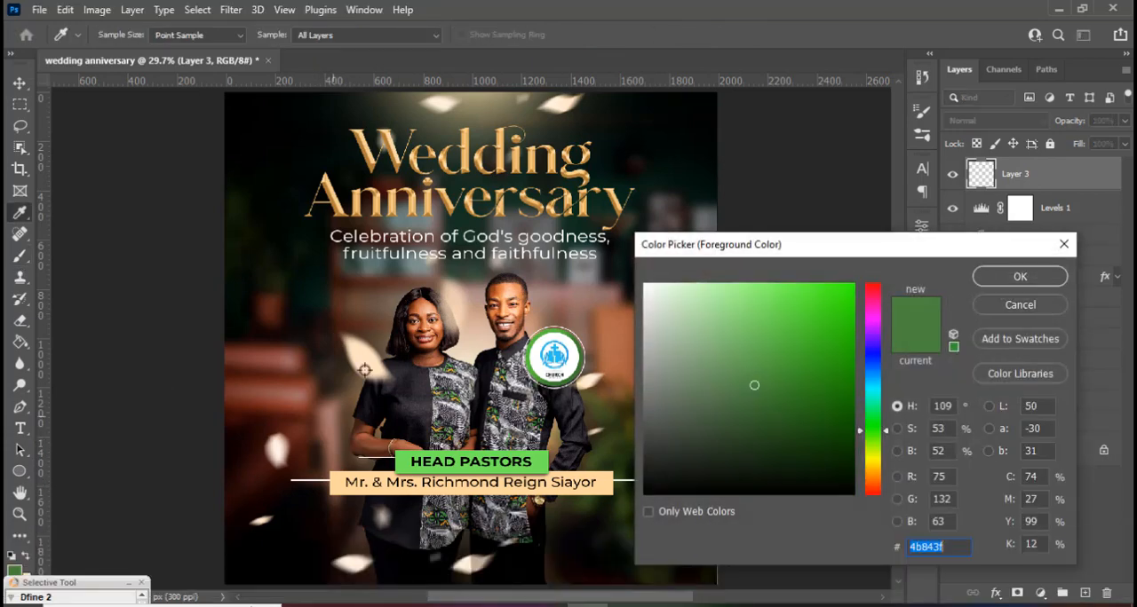
{"action": "left_click", "coordinate": [601, 481]}
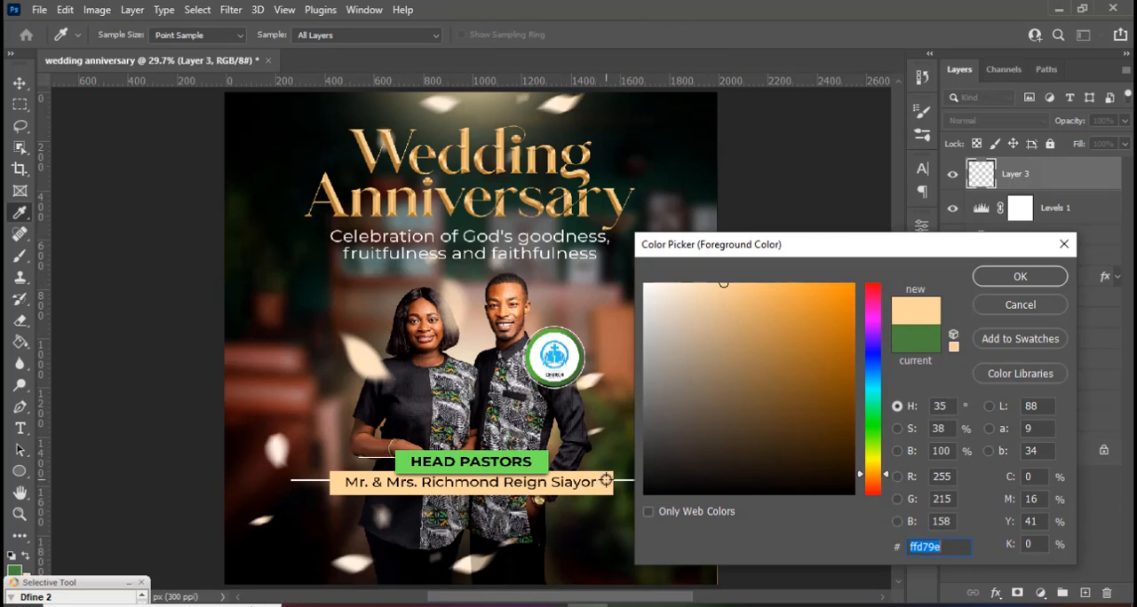
{"action": "left_click", "coordinate": [999, 278]}
Paint a single soft 600 px peach glow between the couple on Layer 3 and set its blend mode to Linear Dodge (Add).
{"action": "key", "text": "Caps_Lock"}
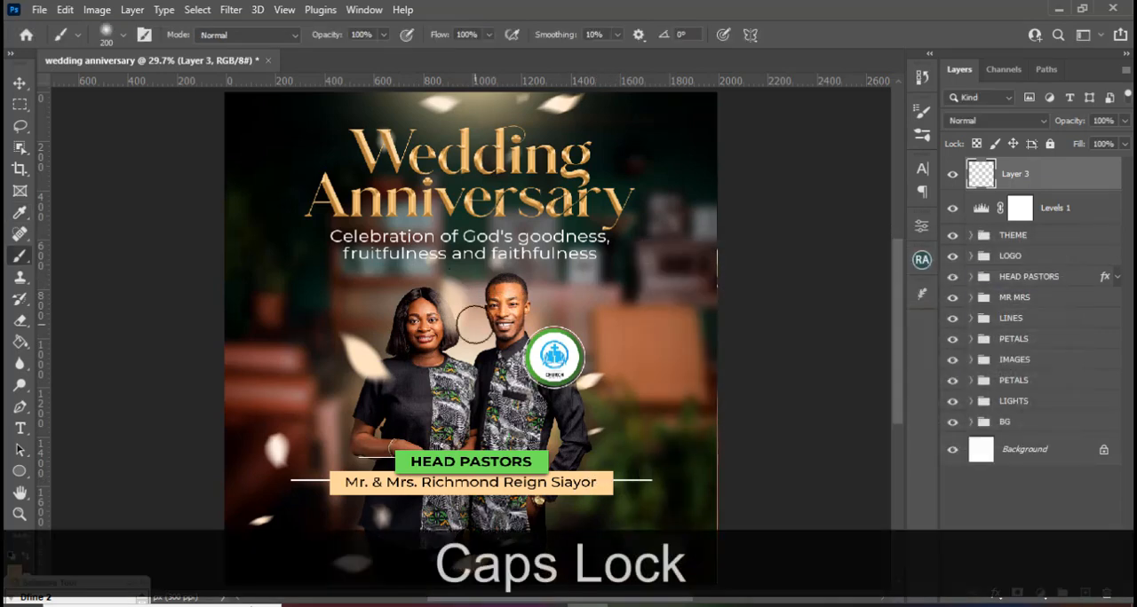
{"action": "key", "text": "bracketright"}
{"action": "key", "text": "bracketright"}
{"action": "key", "text": "bracketright"}
{"action": "key", "text": "bracketright"}
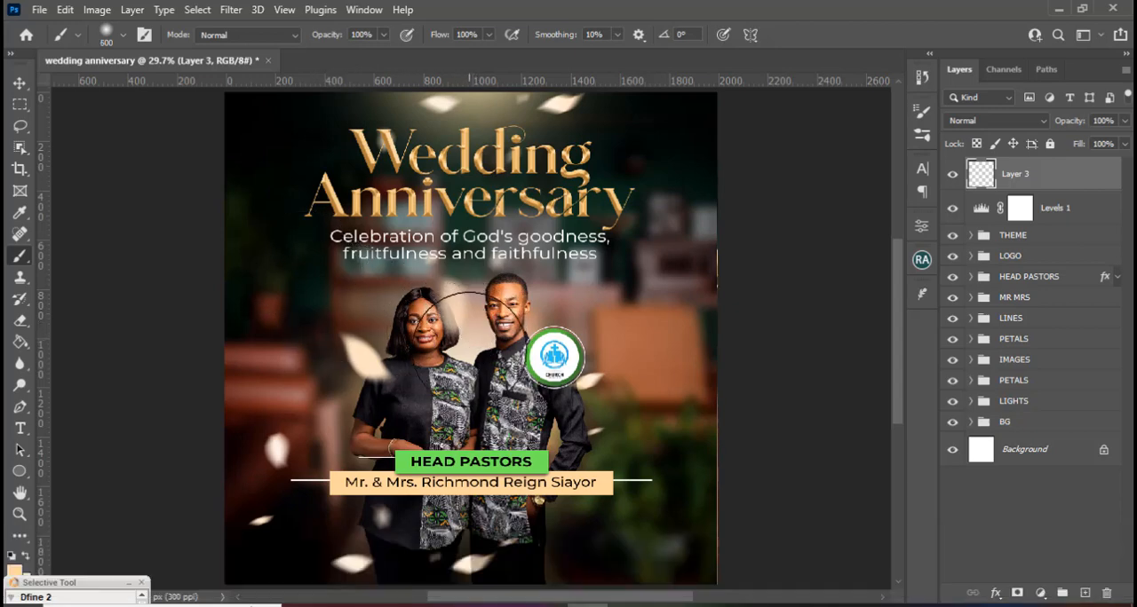
{"action": "left_click", "coordinate": [465, 352]}
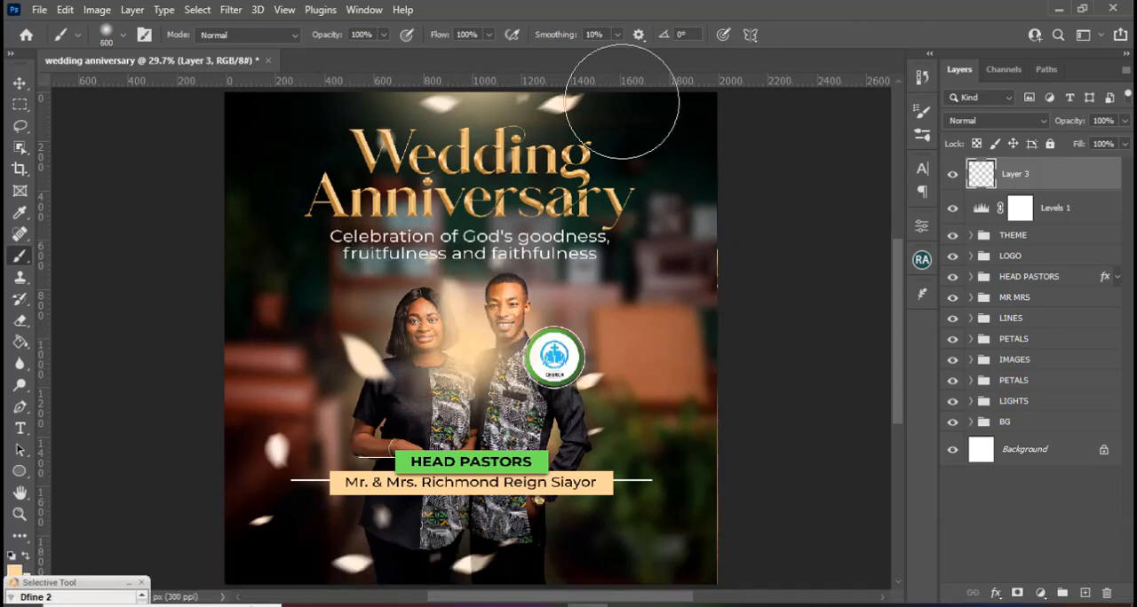
{"action": "left_click", "coordinate": [976, 120]}
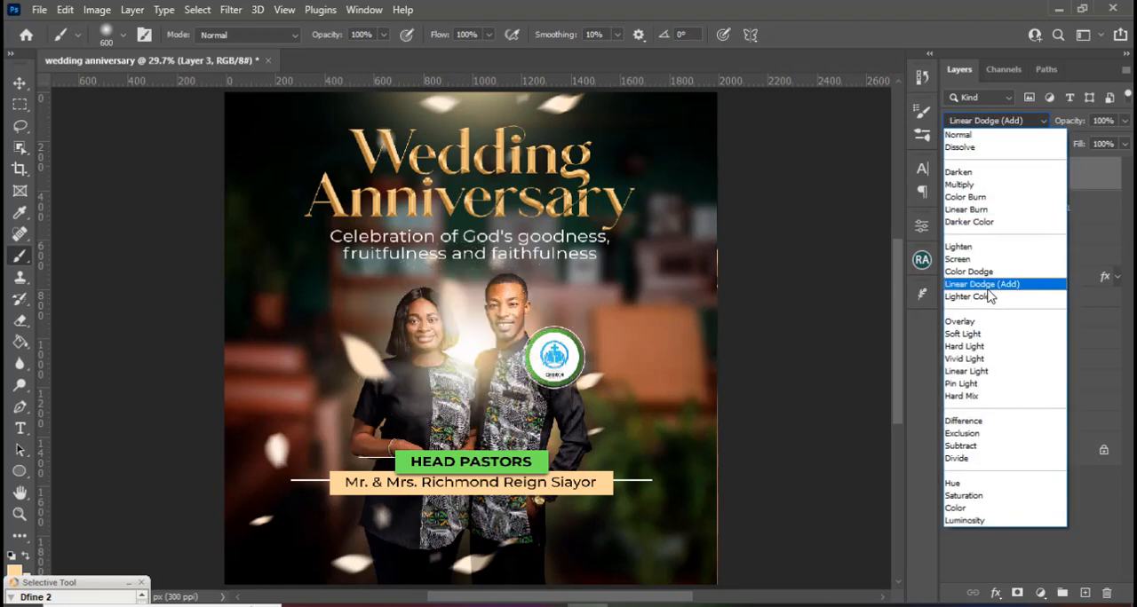
{"action": "left_click", "coordinate": [986, 285]}
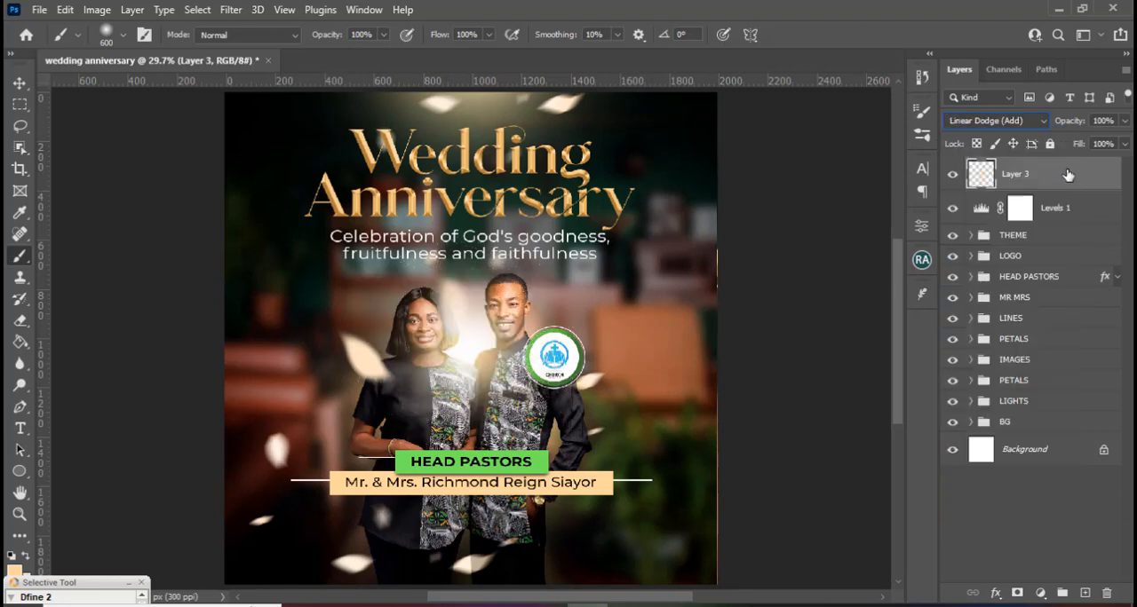
Scale the glow to about 63% and move it to about X 1013, Y 1076 px between the couple.
{"action": "key", "text": "ctrl+t"}
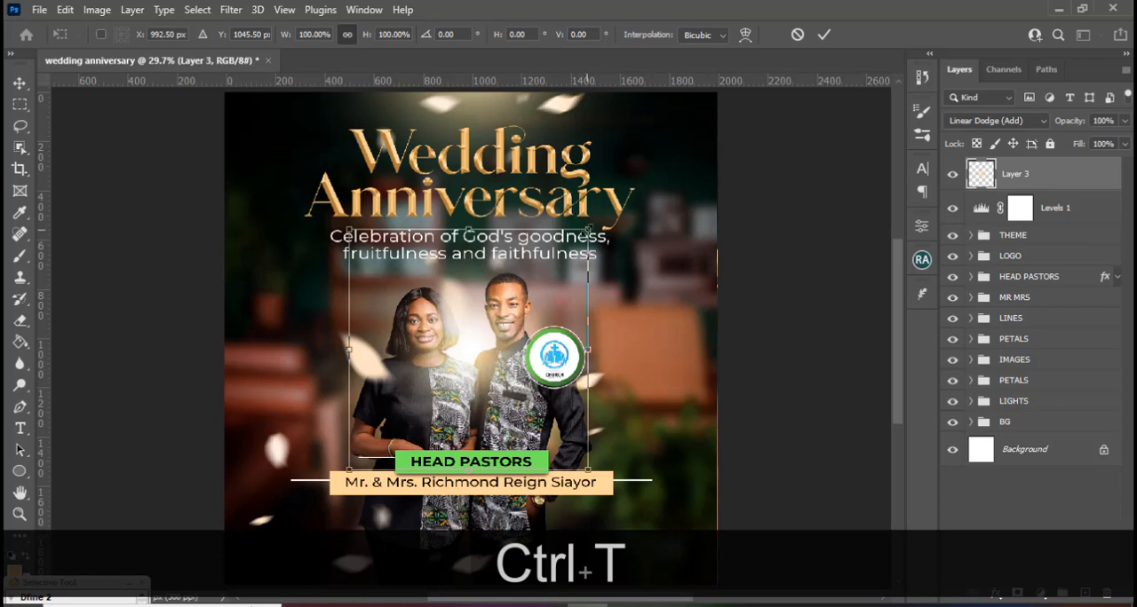
{"action": "left_click_drag", "start_coordinate": [587, 230], "coordinate": [543, 274]}
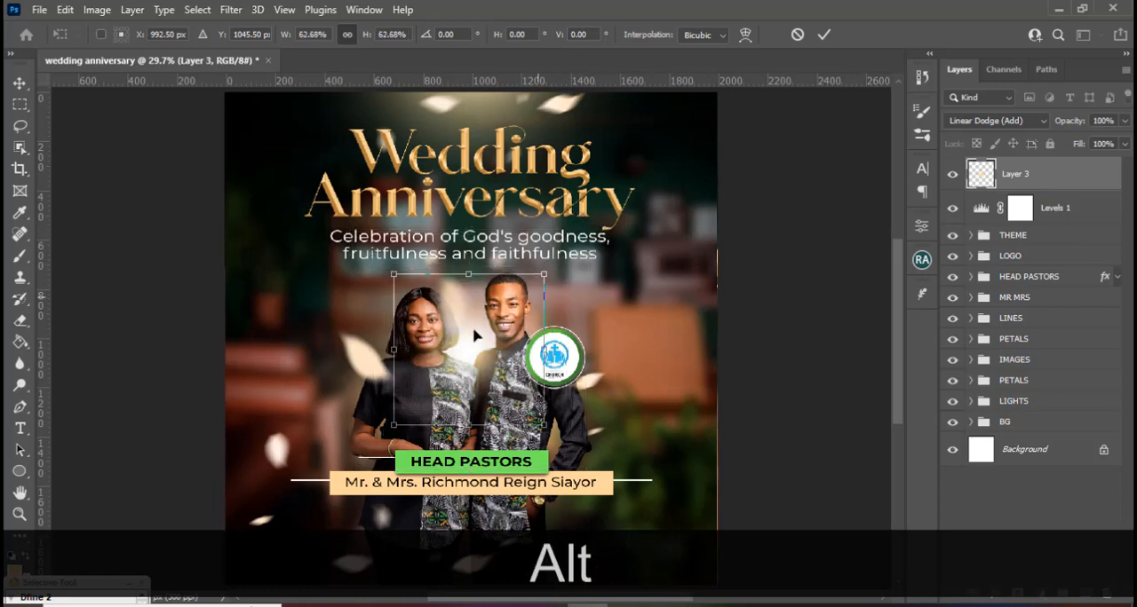
{"action": "left_click_drag", "start_coordinate": [467, 349], "coordinate": [472, 358]}
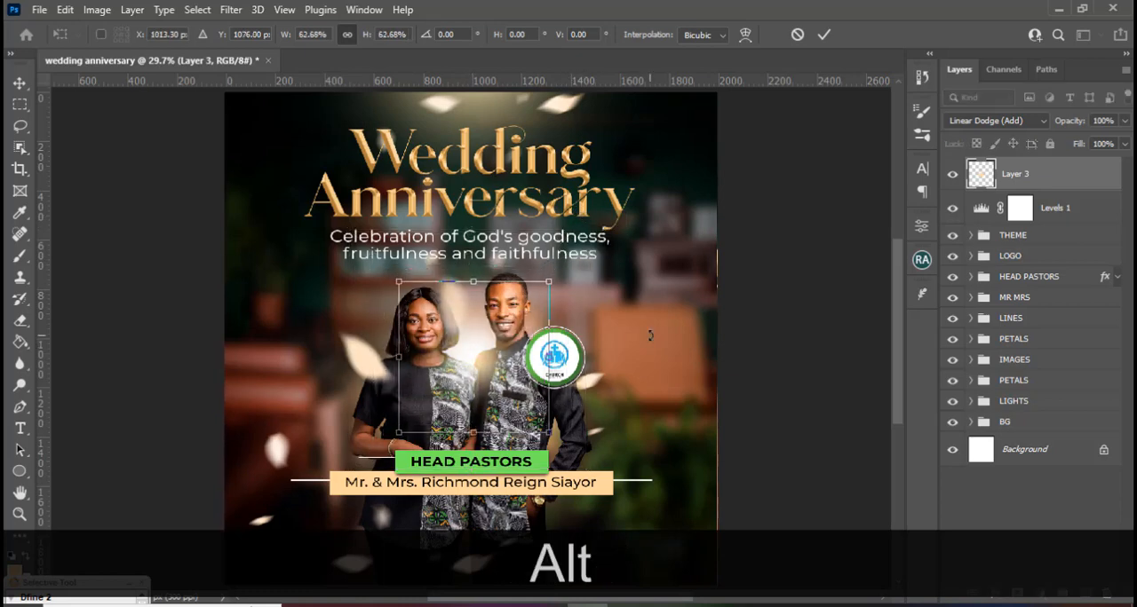
{"action": "key", "text": "Return"}
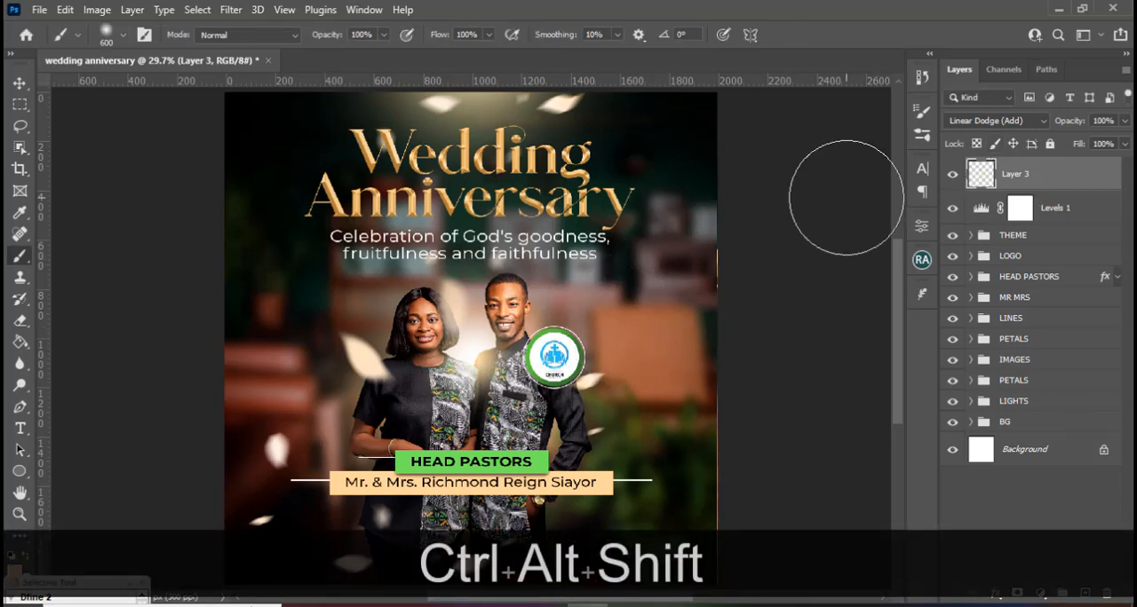
Stamp all visible layers into a new merged layer on top and convert it to a smart object.
{"action": "key", "text": "ctrl+alt+shift+e"}
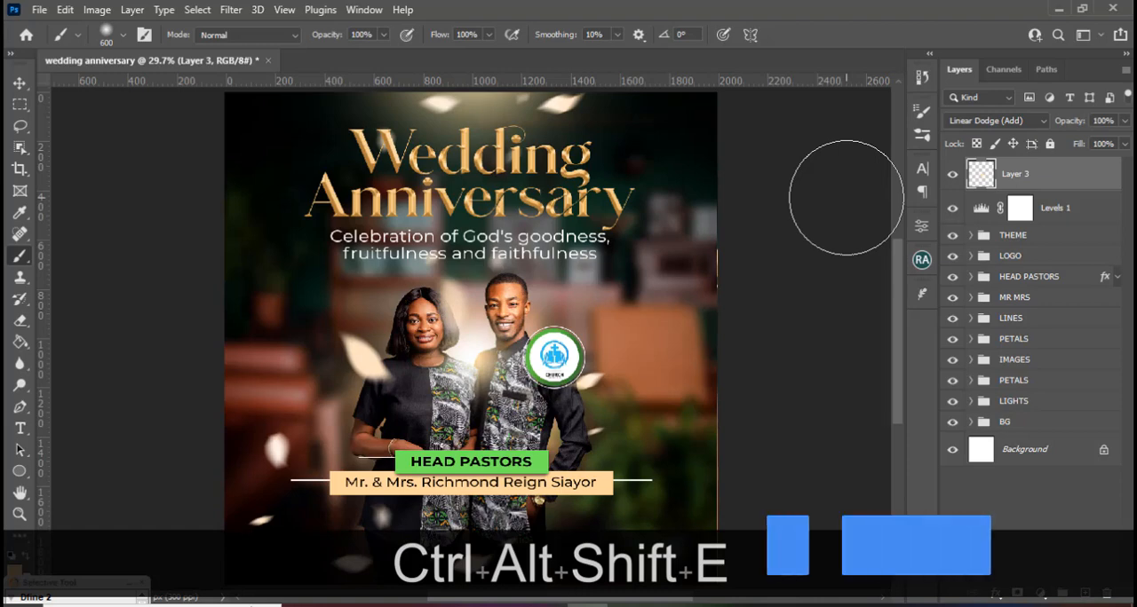
{"action": "right_click", "coordinate": [1039, 170]}
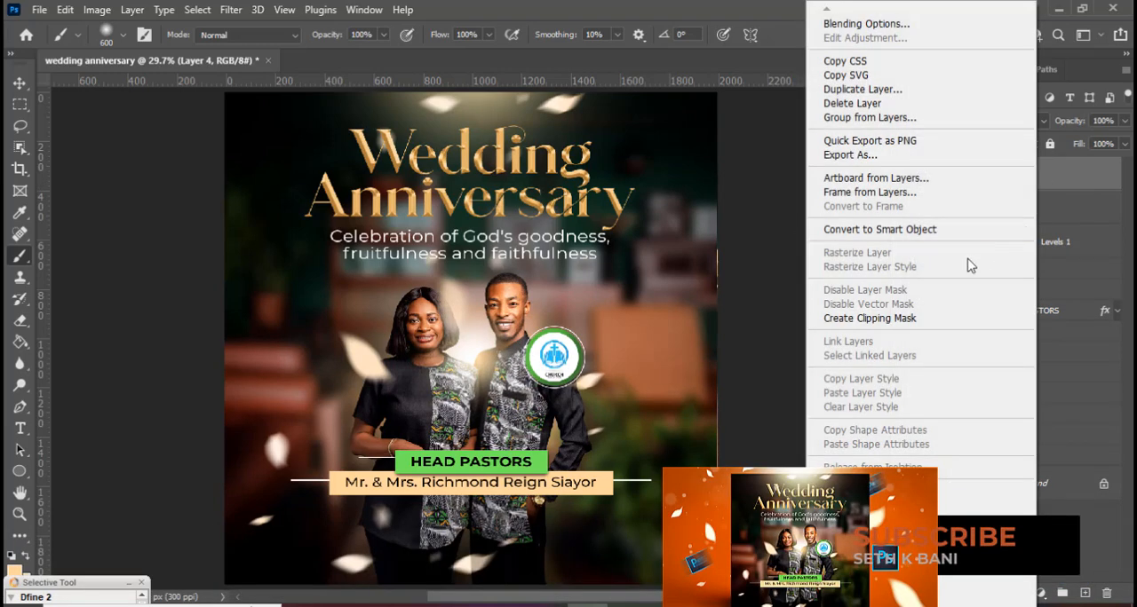
{"action": "left_click", "coordinate": [968, 224]}
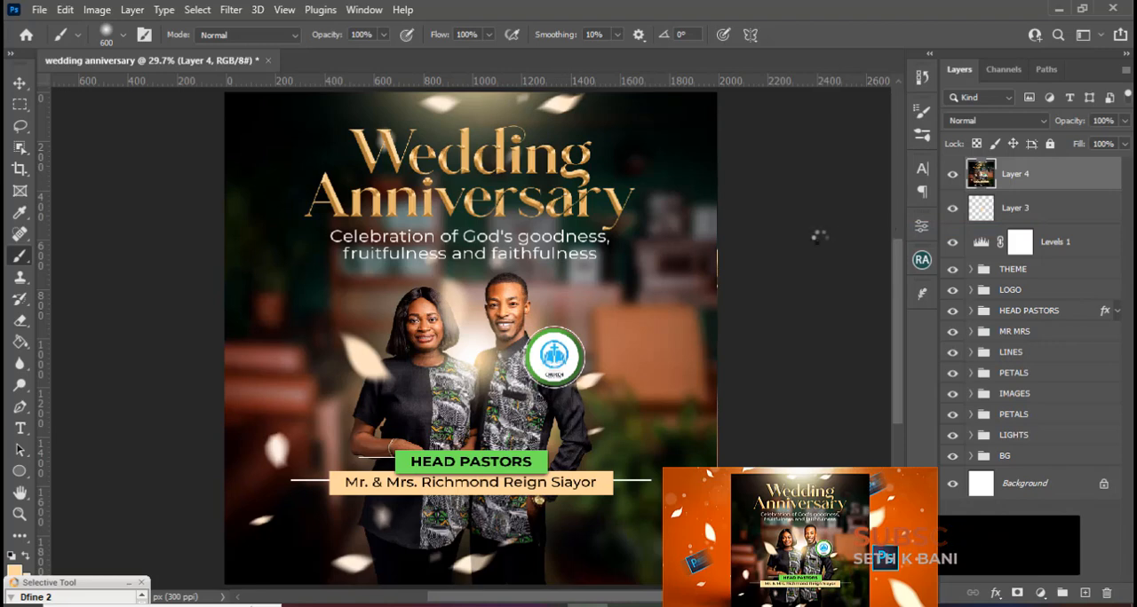
In the Camera Raw Filter, set Temperature +3, Exposure -0.05, Contrast +10, Highlights +7, Shadows -8, Whites +9 and Blacks -6 for the merged layer.
{"action": "left_click", "coordinate": [231, 9]}
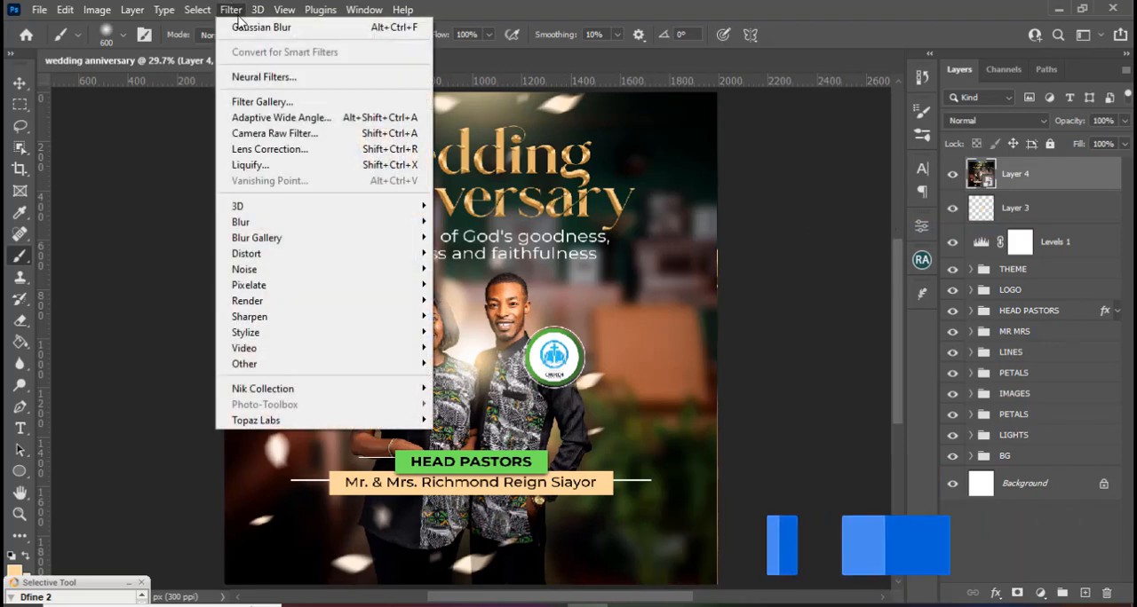
{"action": "left_click", "coordinate": [266, 134]}
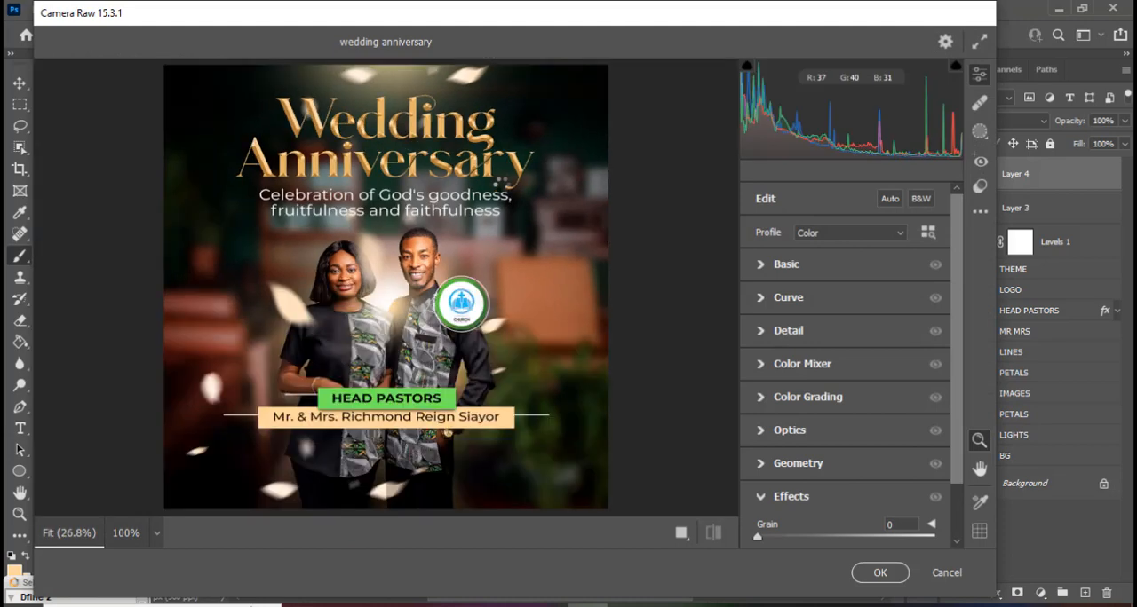
{"action": "left_click", "coordinate": [766, 267]}
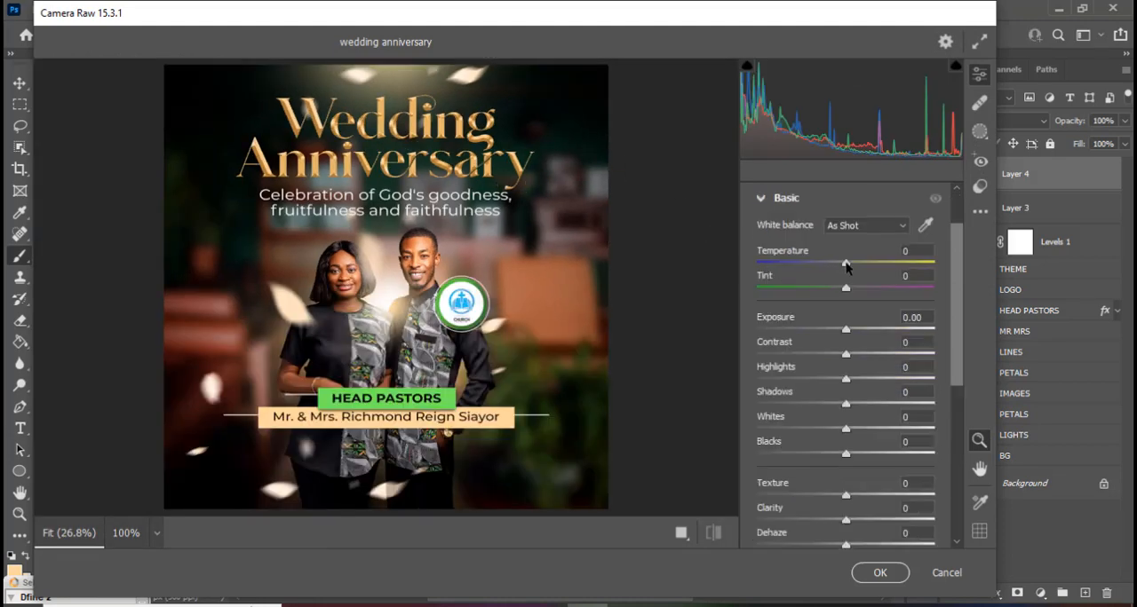
{"action": "left_click_drag", "start_coordinate": [845, 266], "coordinate": [848, 268]}
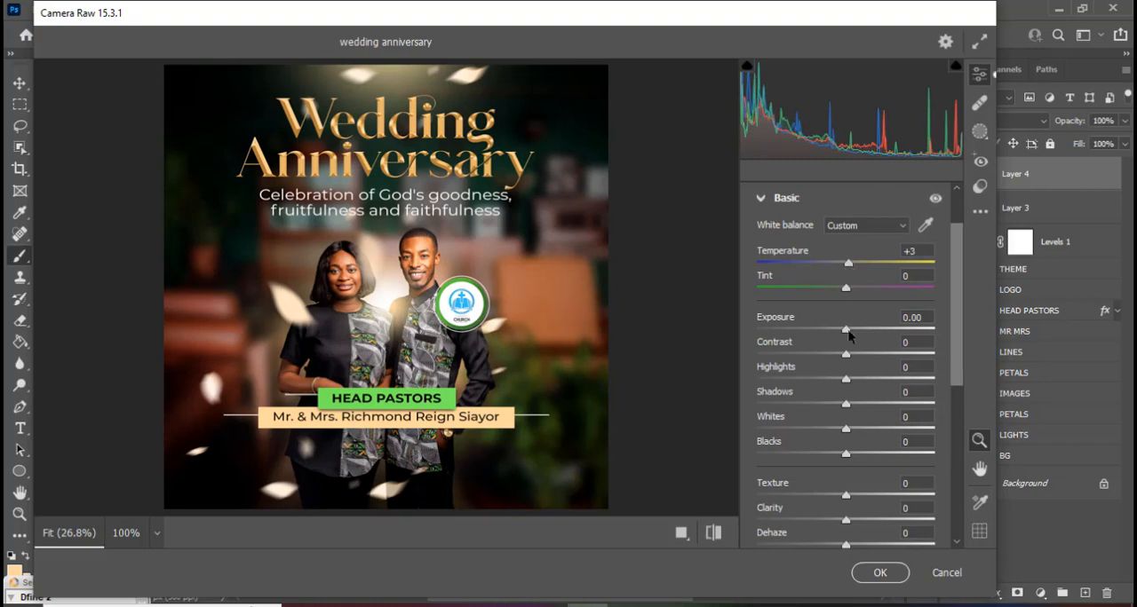
{"action": "left_click_drag", "start_coordinate": [850, 332], "coordinate": [847, 332]}
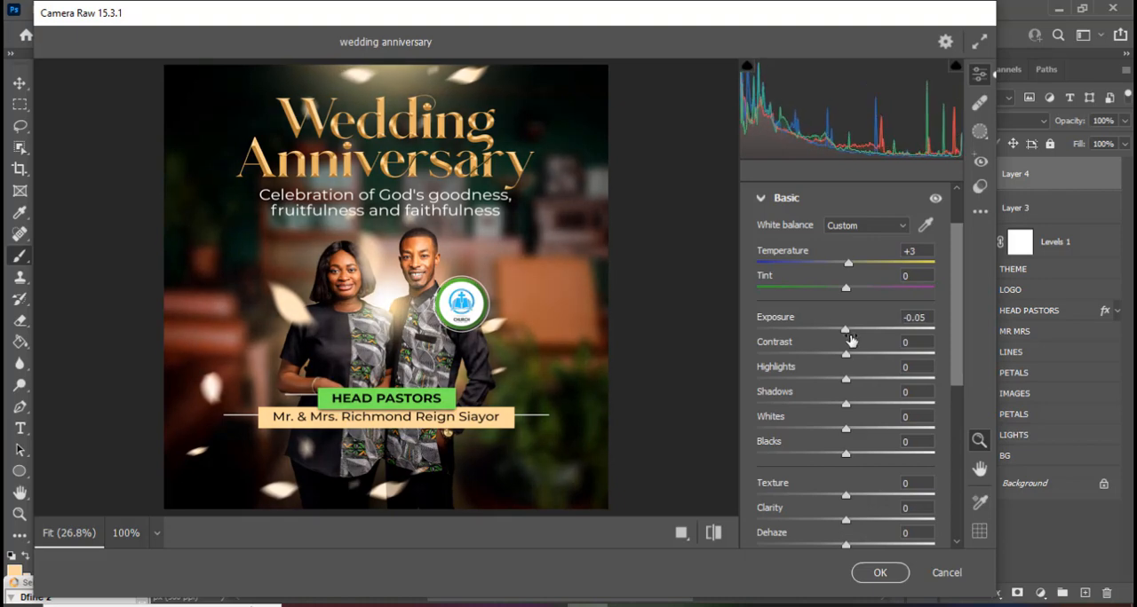
{"action": "left_click_drag", "start_coordinate": [842, 360], "coordinate": [848, 383]}
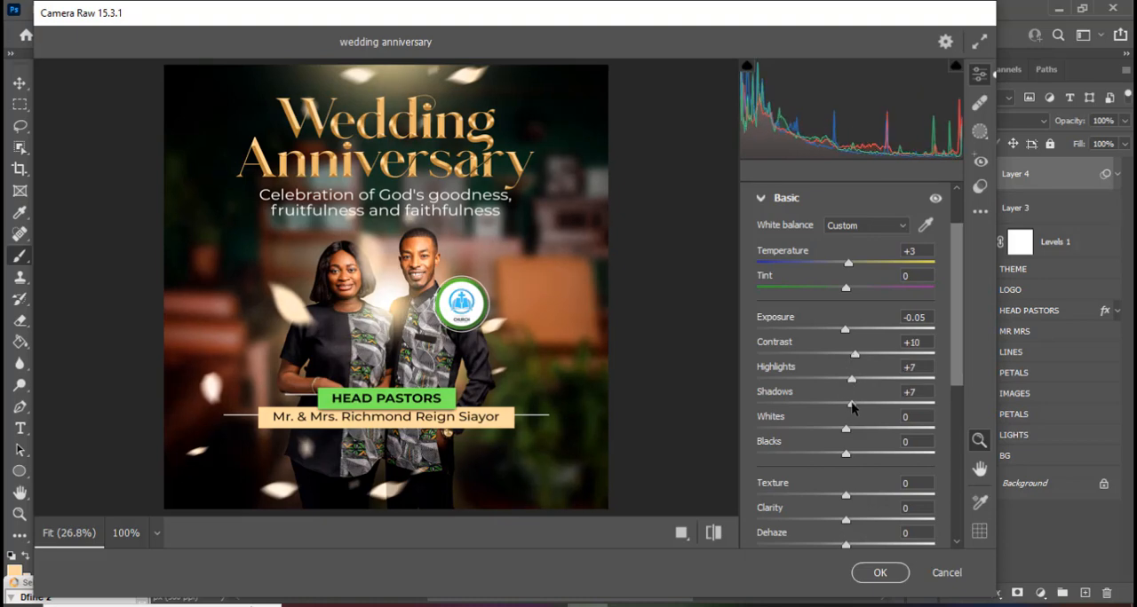
{"action": "left_click_drag", "start_coordinate": [845, 409], "coordinate": [843, 457]}
Raise the Vibrance of the merged flyer image to +13 in the Basic adjustments.
{"action": "scroll", "coordinate": [957, 351], "scroll_direction": "down", "scroll_amount": 5}
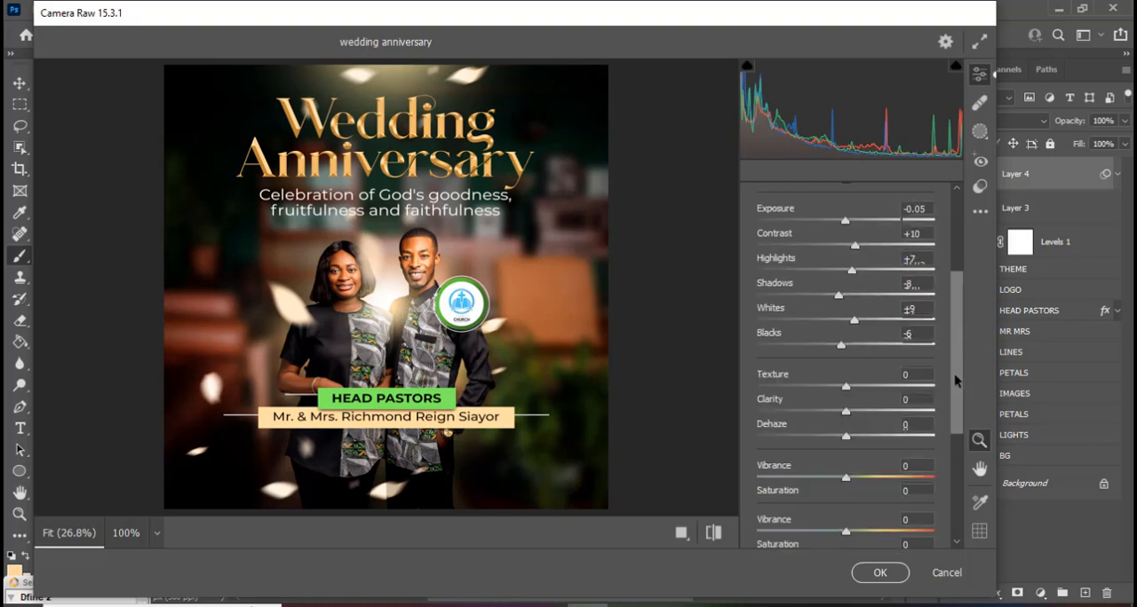
{"action": "scroll", "coordinate": [950, 369], "scroll_direction": "up", "scroll_amount": 3}
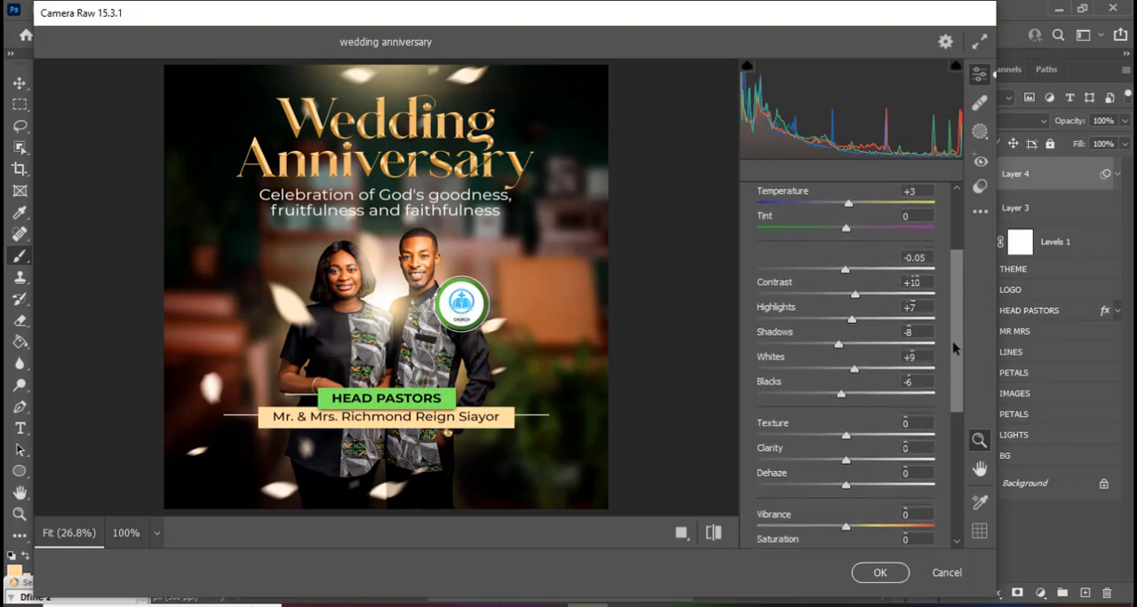
{"action": "scroll", "coordinate": [953, 359], "scroll_direction": "down", "scroll_amount": 1}
{"action": "left_click_drag", "start_coordinate": [953, 361], "coordinate": [952, 391]}
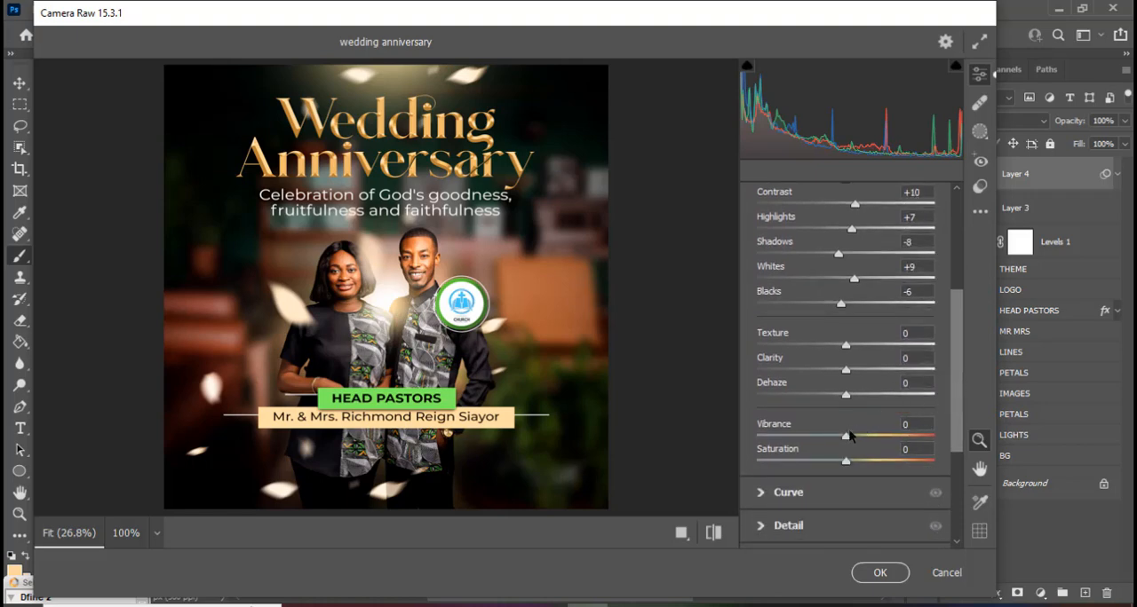
{"action": "left_click_drag", "start_coordinate": [846, 442], "coordinate": [861, 440]}
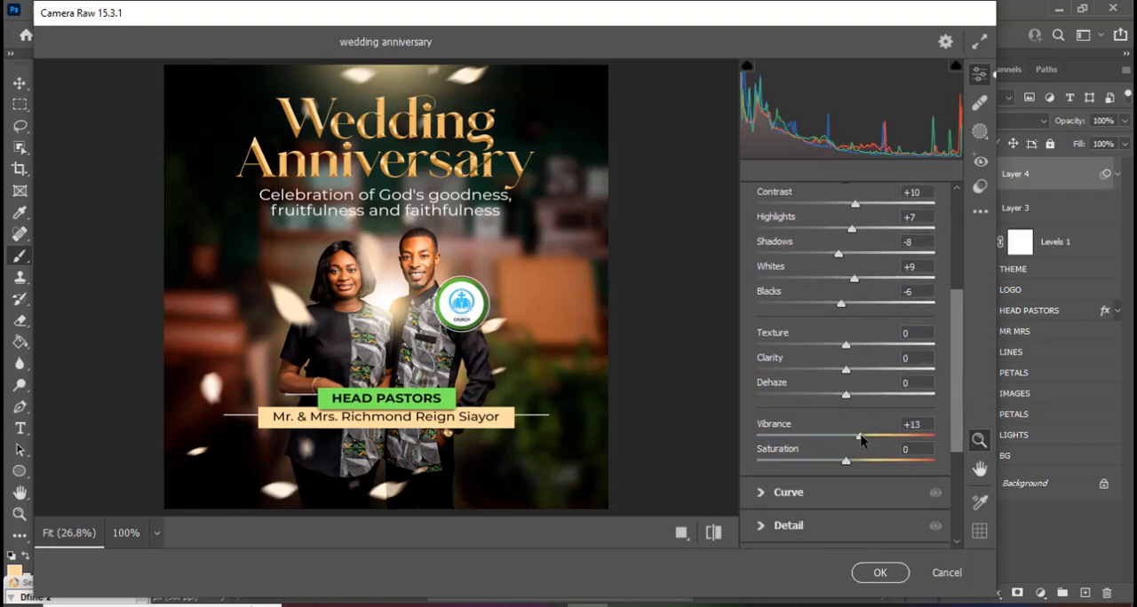
Dismiss the GPU acceleration notice and compare the flyer before and after the Basic adjustments.
{"action": "left_click_drag", "start_coordinate": [955, 367], "coordinate": [953, 285]}
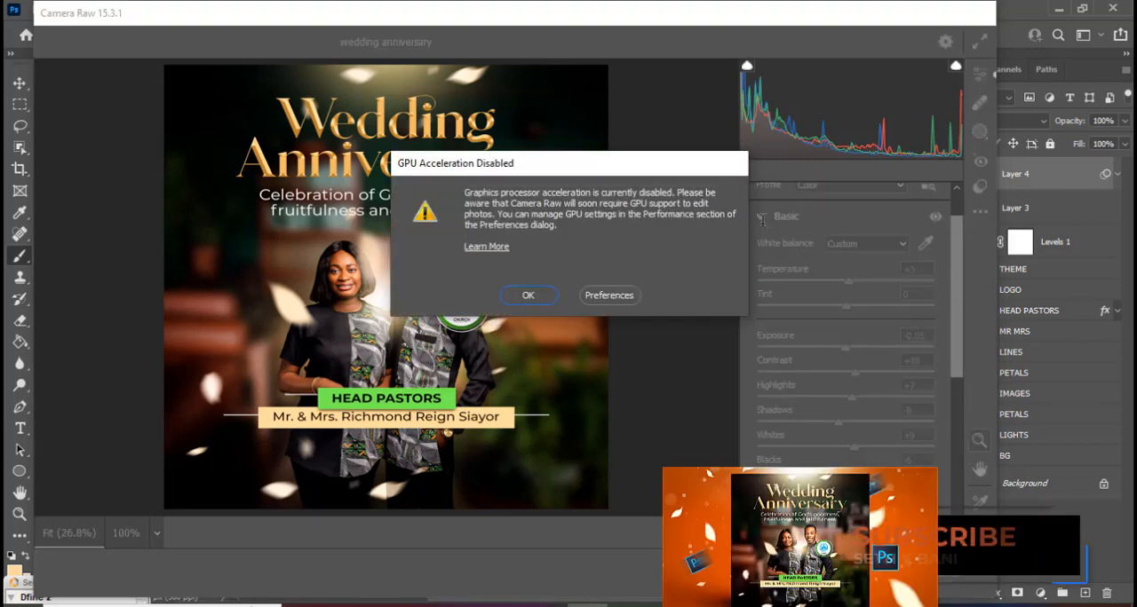
{"action": "left_click", "coordinate": [530, 296]}
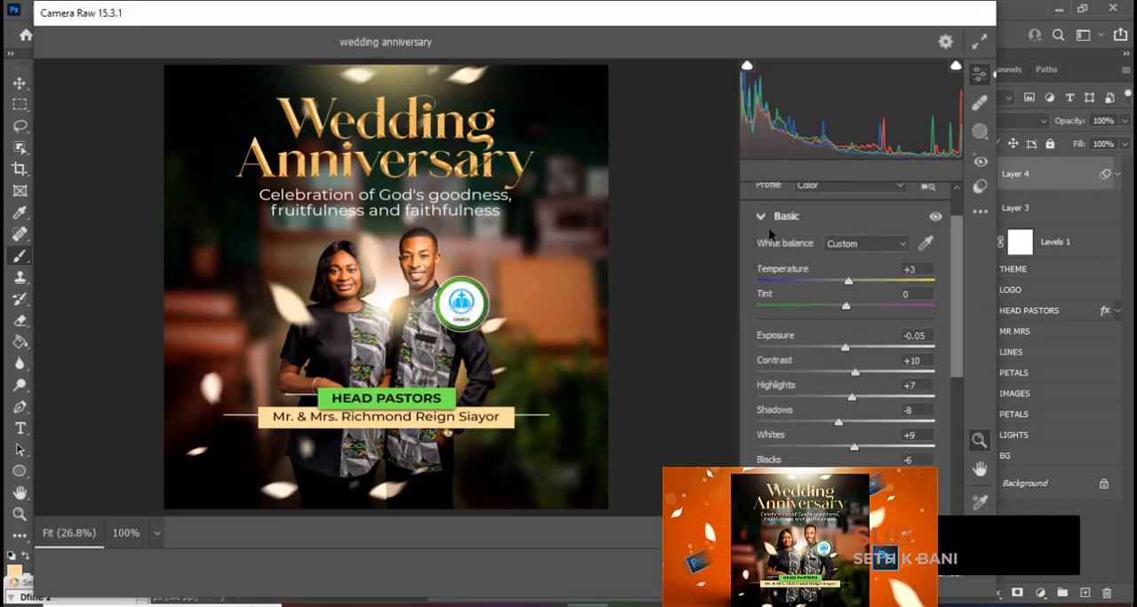
{"action": "left_click", "coordinate": [762, 216]}
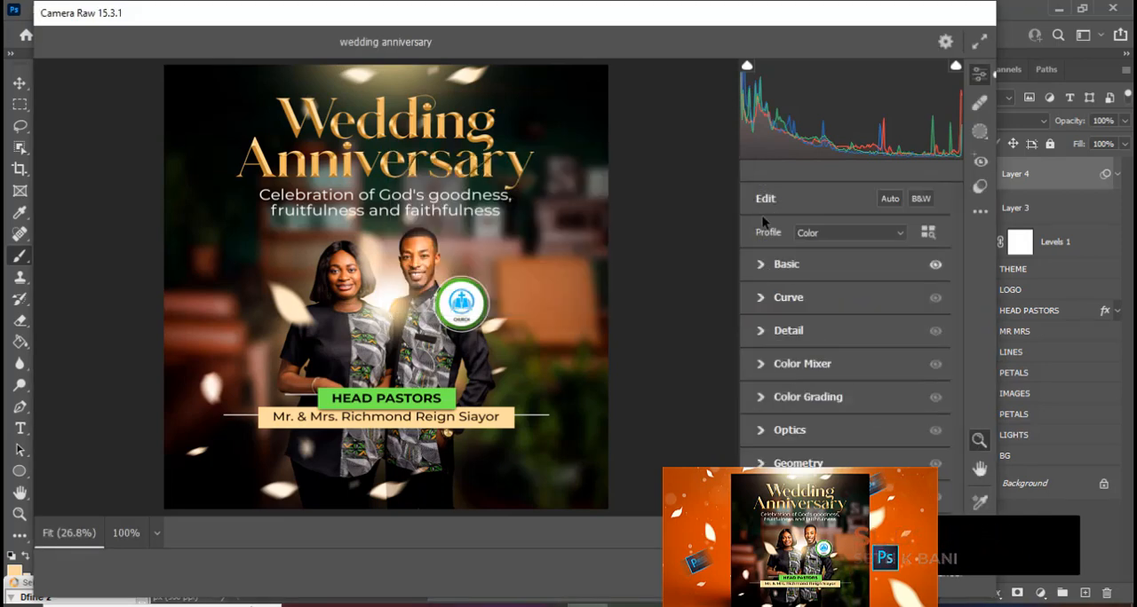
{"action": "left_click", "coordinate": [761, 265]}
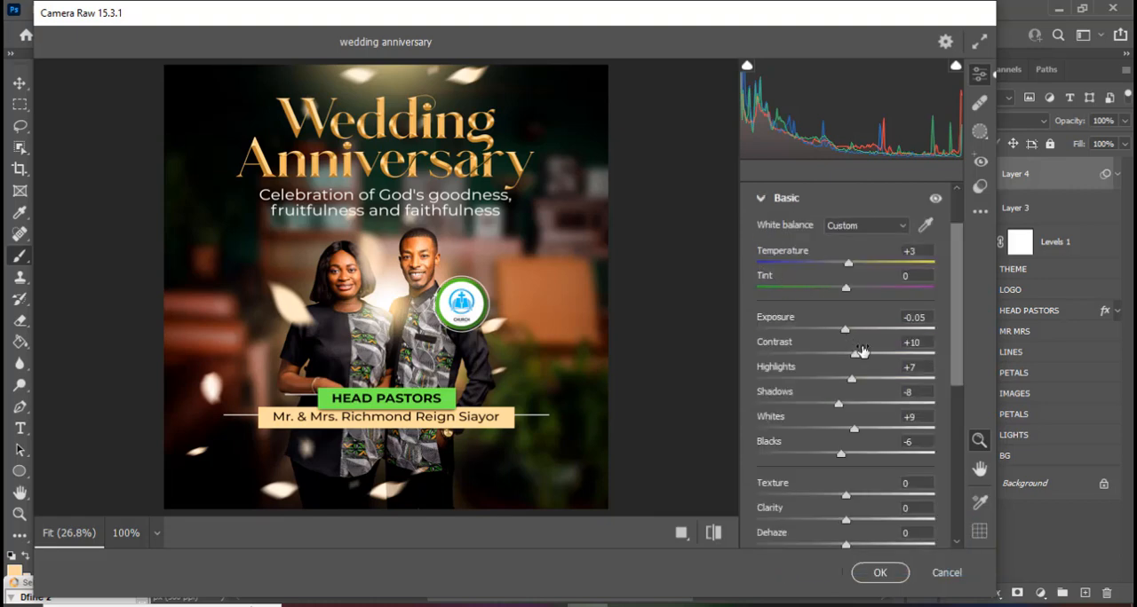
{"action": "left_click", "coordinate": [713, 533]}
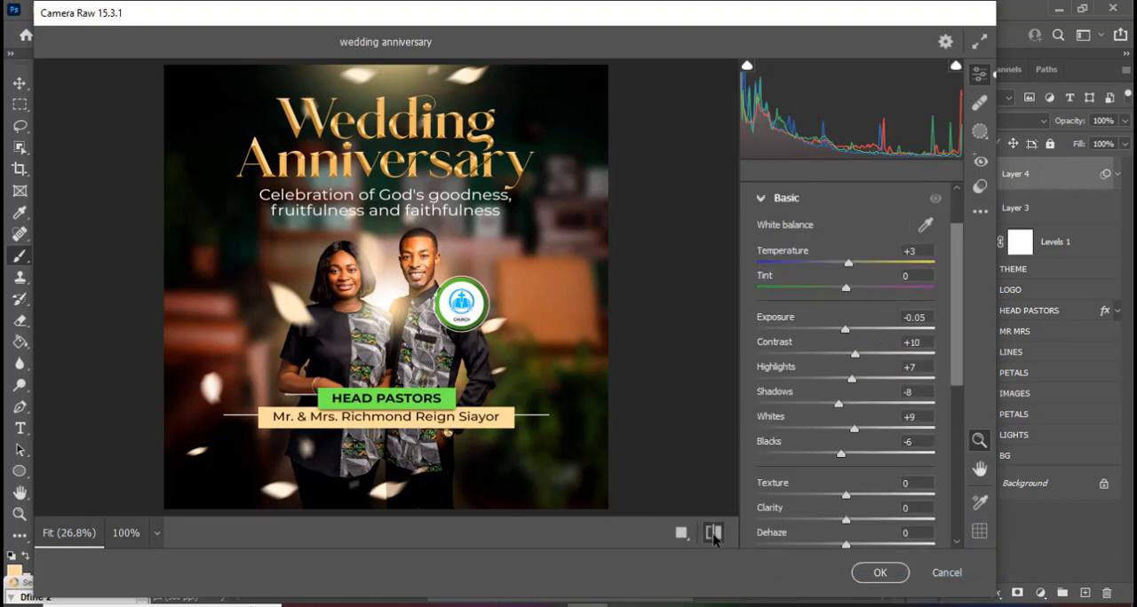
{"action": "left_click", "coordinate": [713, 533]}
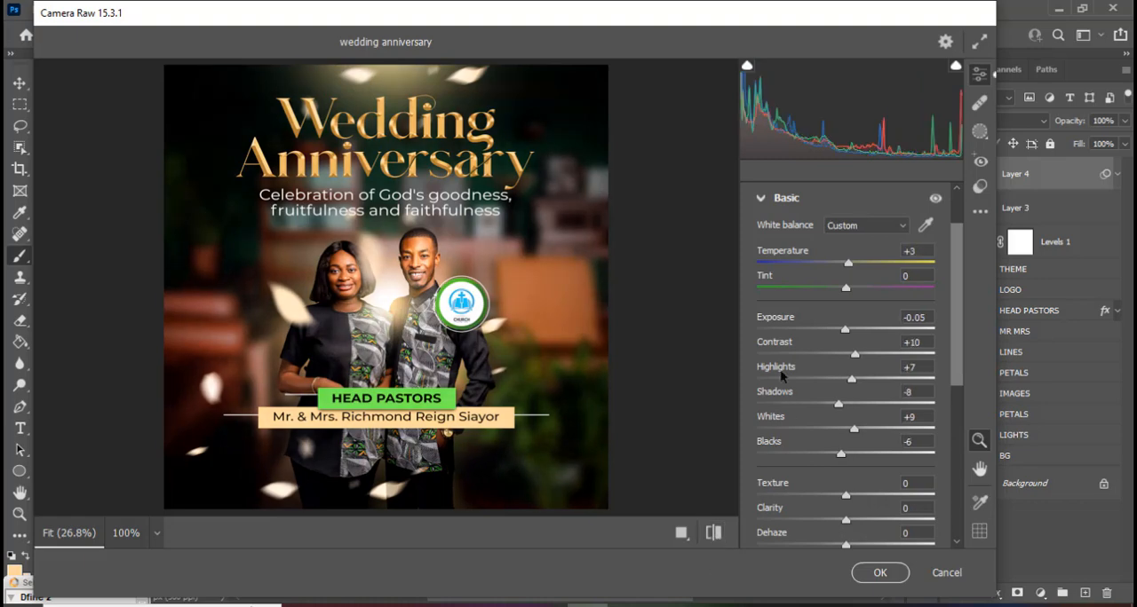
Add an Effects Grain of 7 and apply the Camera Raw adjustments to the merged layer.
{"action": "left_click", "coordinate": [760, 201]}
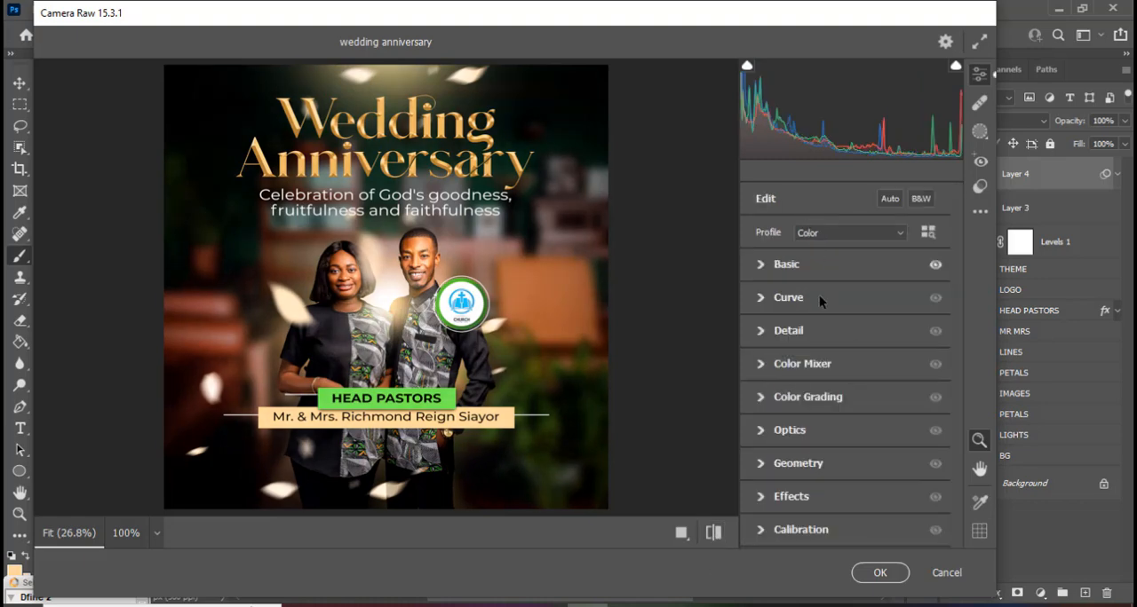
{"action": "left_click", "coordinate": [759, 496]}
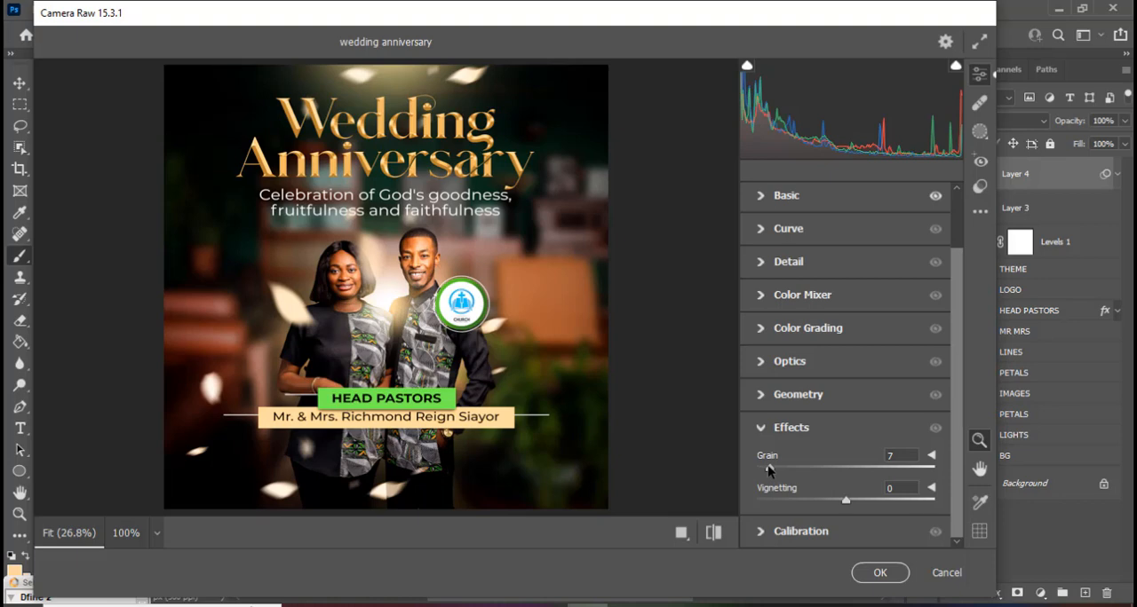
{"action": "left_click", "coordinate": [878, 575]}
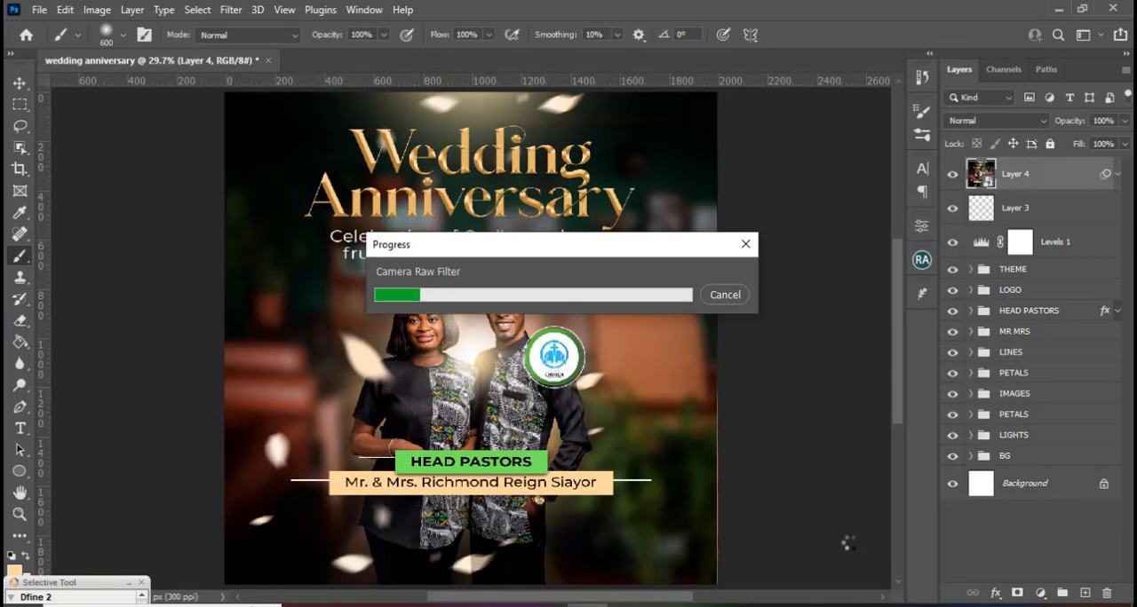
Compare the flyer with and without the merged Camera Raw layer, and collapse its smart filter list.
{"action": "left_click", "coordinate": [952, 175]}
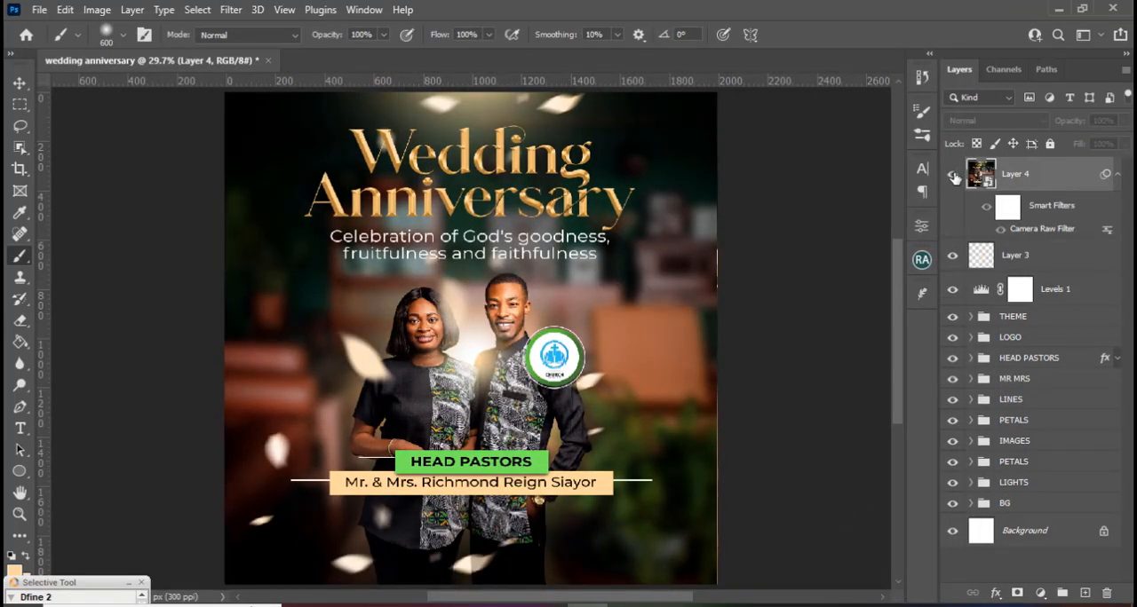
{"action": "left_click", "coordinate": [953, 176]}
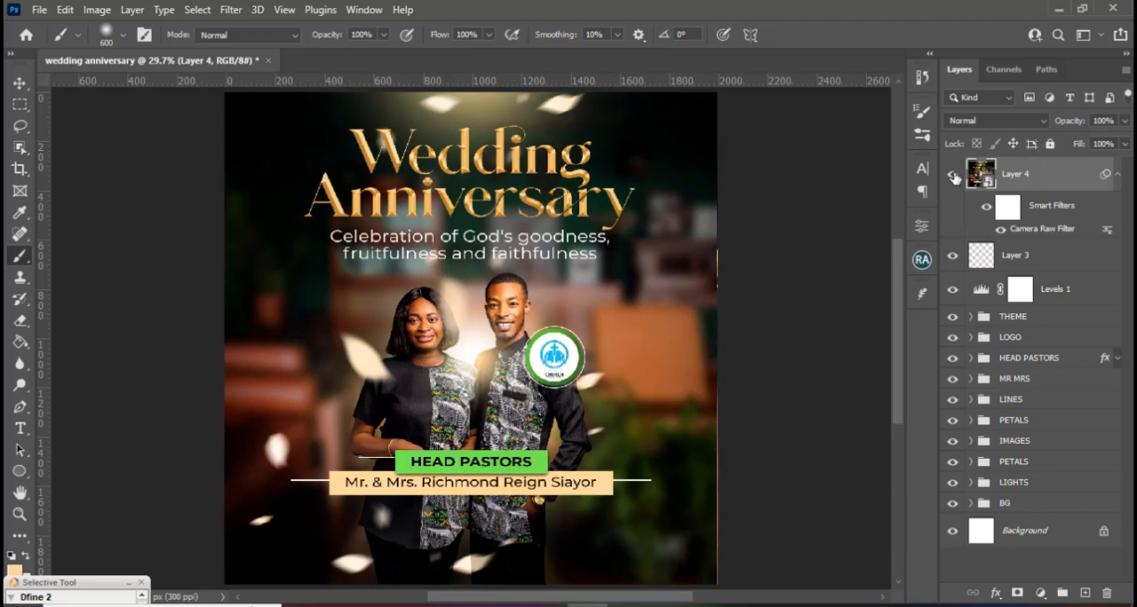
{"action": "left_click", "coordinate": [1117, 175]}
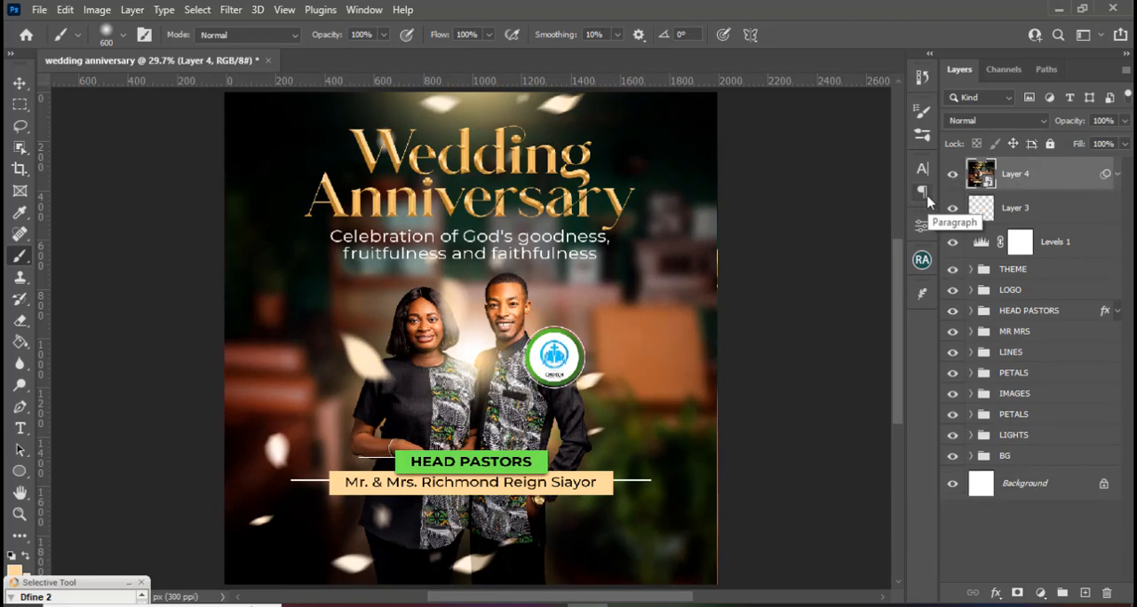